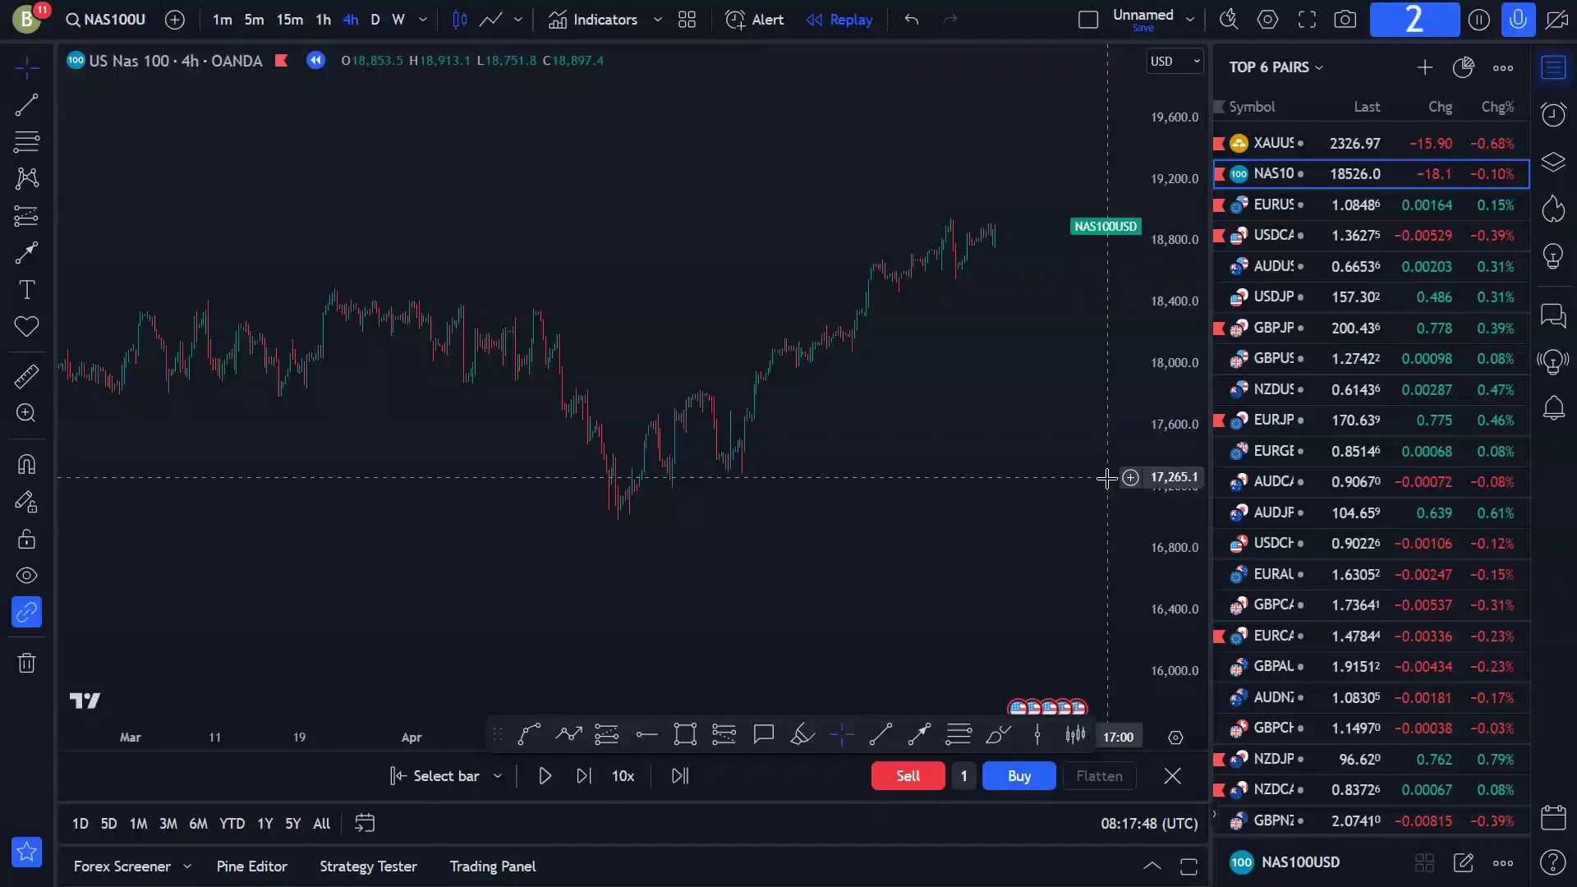
Switch to the daily timeframe and mark the swing high near 18,480 and the swing low near 17,000 with horizontal arrows.
{"action": "left_click", "coordinate": [374, 19]}
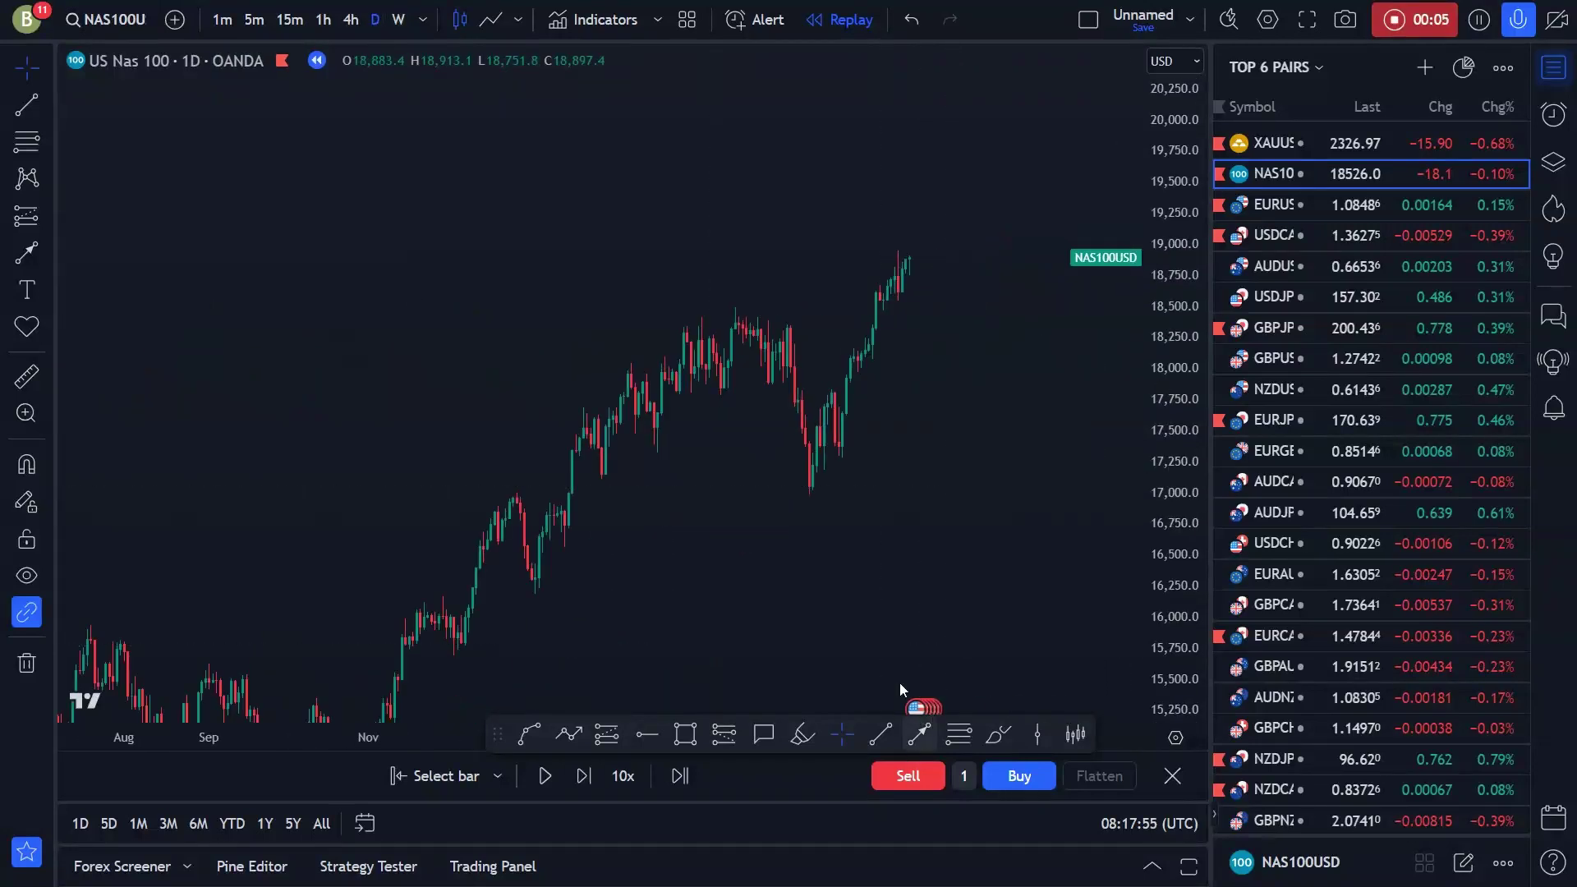
{"action": "left_click", "coordinate": [919, 733]}
{"action": "left_click", "coordinate": [735, 308]}
{"action": "left_click", "coordinate": [865, 308]}
{"action": "left_click", "coordinate": [810, 495]}
{"action": "left_click", "coordinate": [902, 495]}
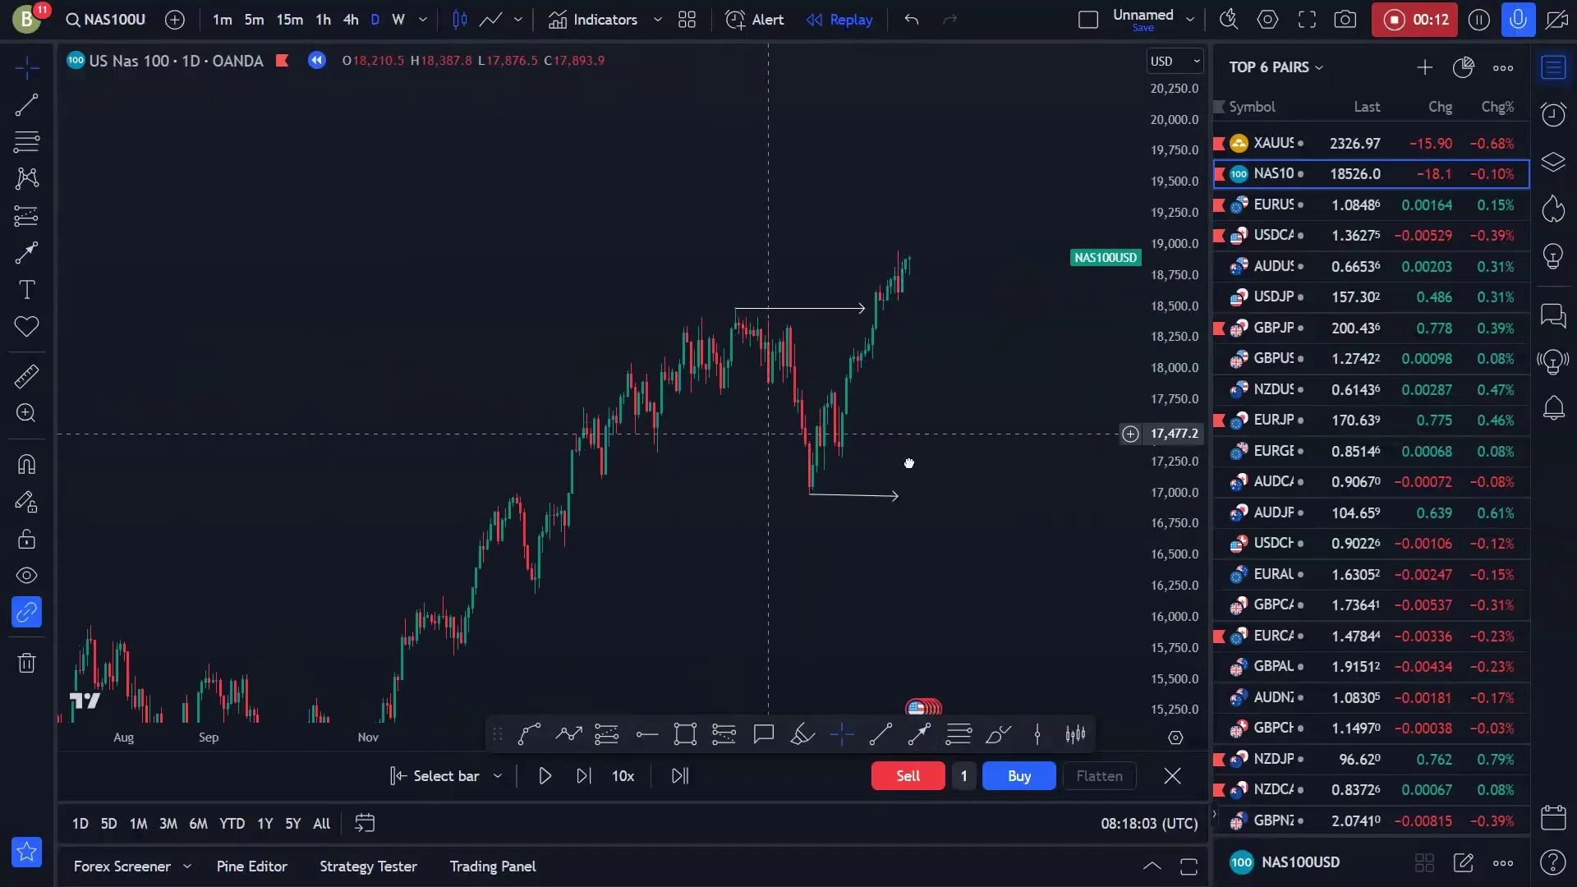
Draw a downward arrow from just below the latest daily high, and delete it.
{"action": "left_click_drag", "start_coordinate": [909, 460], "coordinate": [842, 461]}
{"action": "left_click", "coordinate": [919, 734]}
{"action": "left_click", "coordinate": [855, 259]}
{"action": "left_click", "coordinate": [895, 422]}
{"action": "left_click", "coordinate": [1127, 75]}
On the 4-hour timeframe, draw a trend line above the rising highs from about 17,830 to about 19,030.
{"action": "left_click", "coordinate": [350, 19]}
{"action": "left_click_drag", "start_coordinate": [1170, 526], "coordinate": [1151, 394]}
{"action": "scroll", "coordinate": [1138, 345], "scroll_direction": "down", "scroll_amount": 2}
{"action": "left_click", "coordinate": [881, 734]}
{"action": "left_click", "coordinate": [439, 388]}
{"action": "left_click", "coordinate": [846, 188]}
Draw a trend line beneath the rising lows from about 17,300 to about 18,540 and fine-tune its starting point.
{"action": "left_click", "coordinate": [881, 734]}
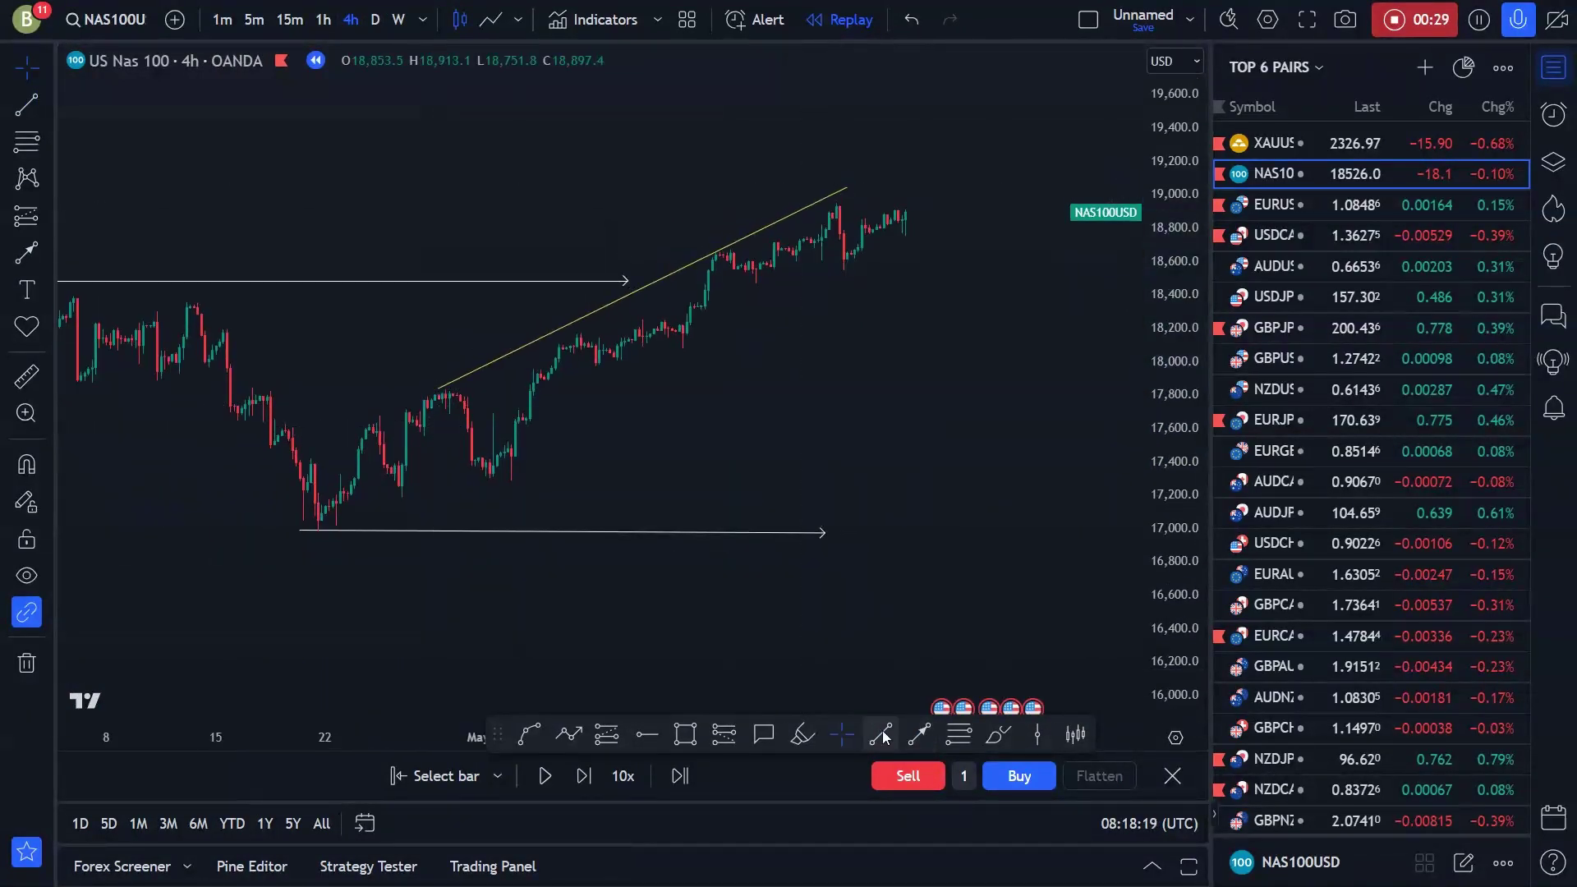
{"action": "left_click", "coordinate": [510, 478]}
{"action": "left_click", "coordinate": [846, 271]}
{"action": "scroll", "coordinate": [660, 462], "scroll_direction": "down", "scroll_amount": 2}
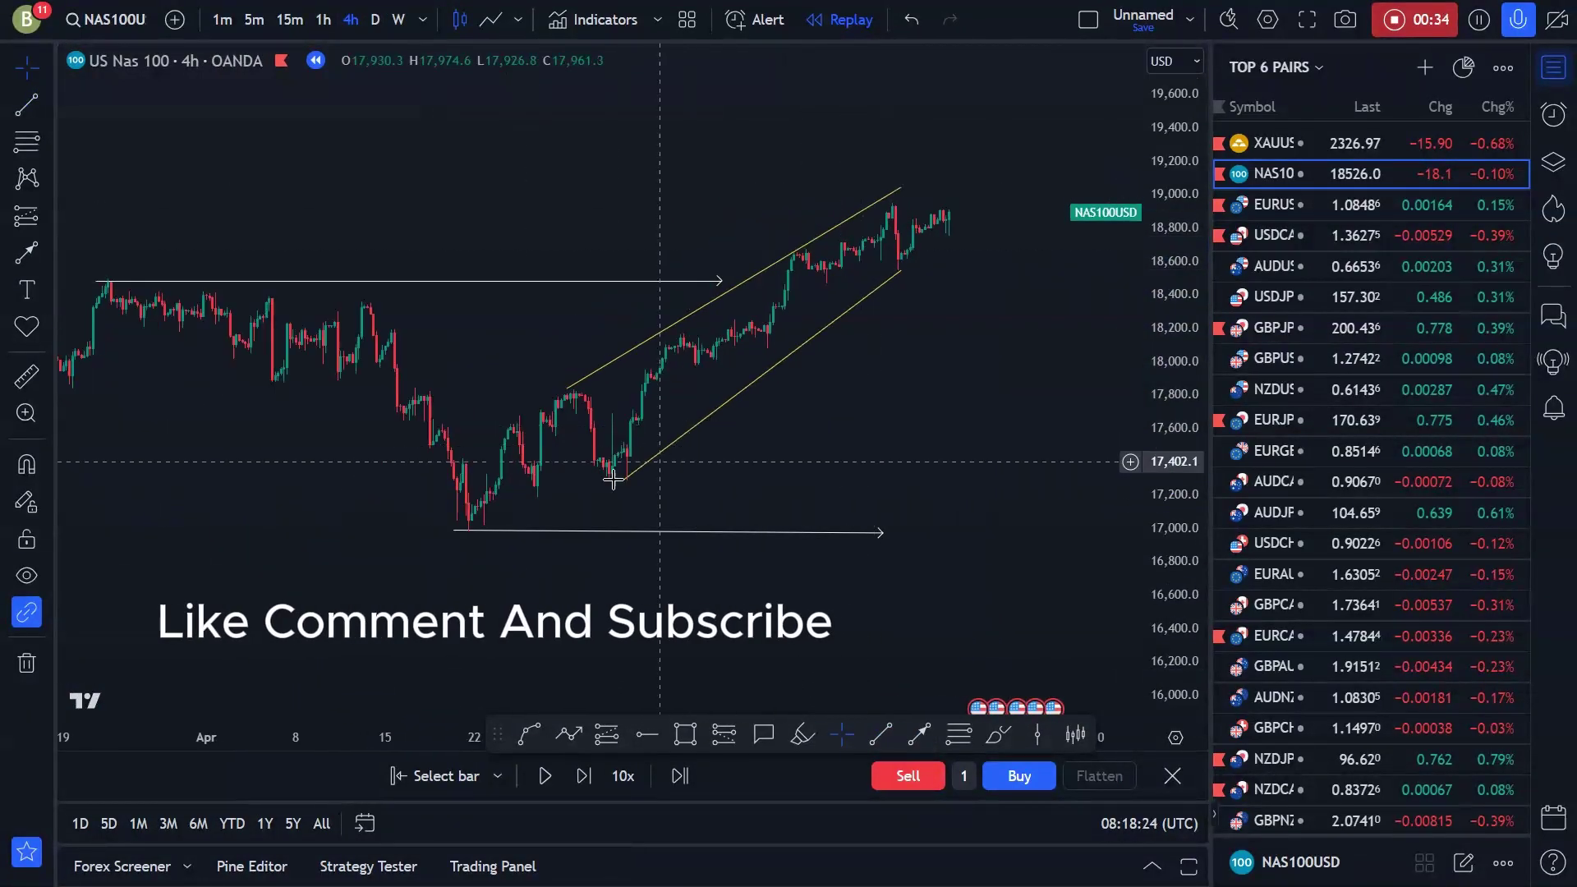
{"action": "left_click_drag", "start_coordinate": [624, 480], "coordinate": [628, 480]}
{"action": "left_click", "coordinate": [544, 335]}
Switch to the 1-hour timeframe and adjust the upper channel line's end to about 19,010.
{"action": "left_click", "coordinate": [323, 19]}
{"action": "scroll", "coordinate": [870, 451], "scroll_direction": "down", "scroll_amount": 5}
{"action": "left_click_drag", "start_coordinate": [1197, 497], "coordinate": [1197, 302]}
{"action": "scroll", "coordinate": [802, 74], "scroll_direction": "up", "scroll_amount": 3}
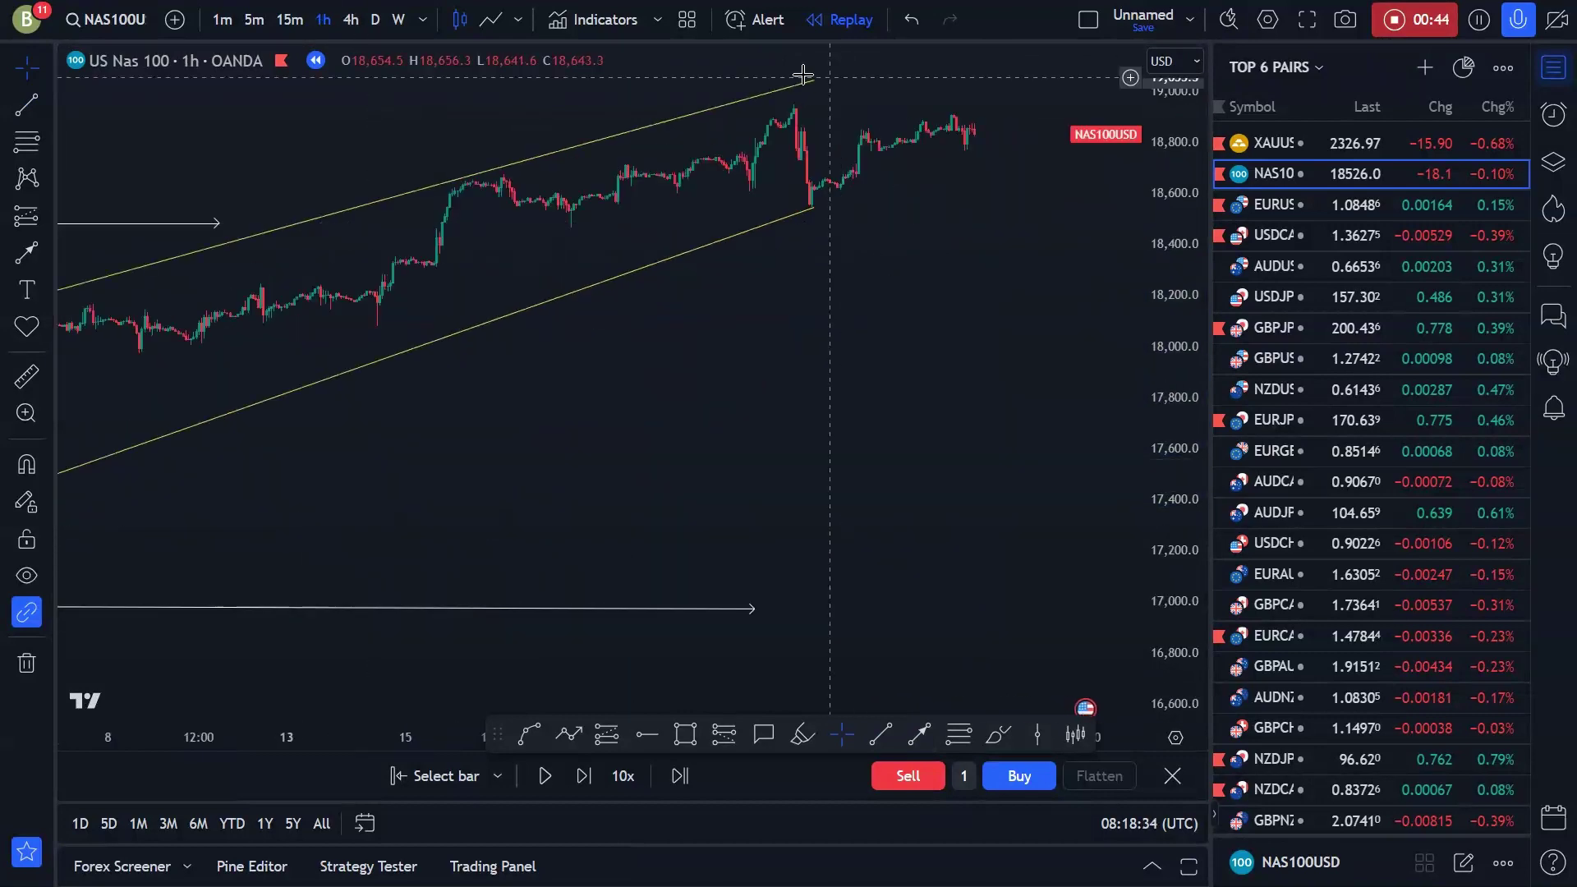
{"action": "left_click_drag", "start_coordinate": [814, 81], "coordinate": [816, 88]}
Bound the final rise with an upper trend line from about 18,680 to 18,960 and a lower one from about 18,480 to 18,550.
{"action": "left_click", "coordinate": [881, 733]}
{"action": "left_click", "coordinate": [503, 172]}
{"action": "left_click", "coordinate": [796, 102]}
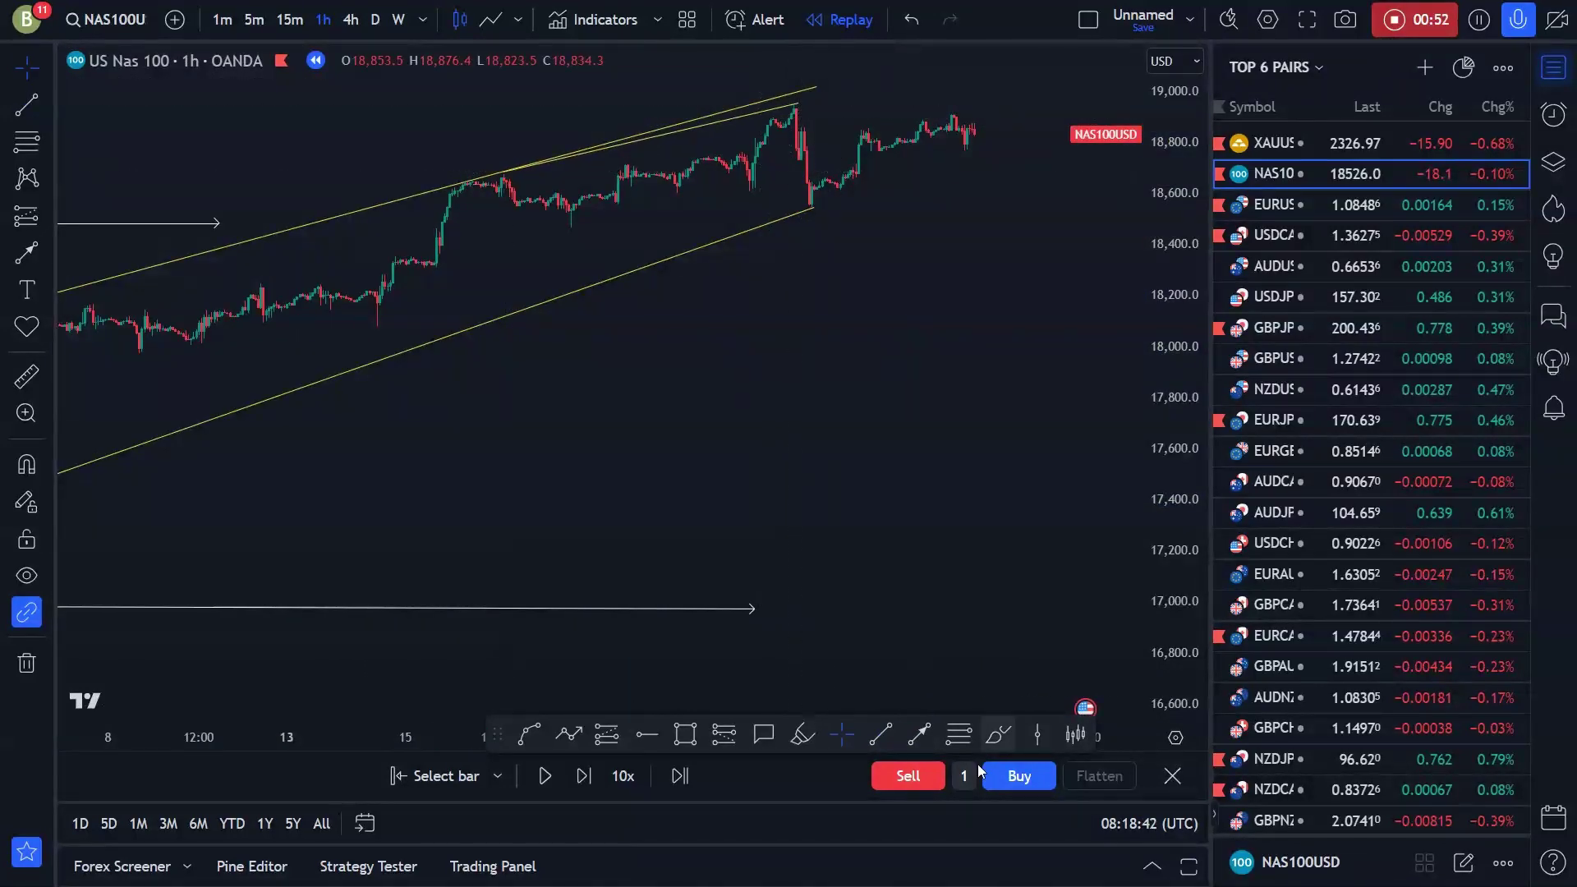
{"action": "left_click", "coordinate": [880, 734]}
{"action": "left_click", "coordinate": [571, 223]}
{"action": "left_click", "coordinate": [809, 206]}
Bound the latest pullback with an upper trend line from about 18,860 to 18,920 and a lower one from about 18,540 to 18,800.
{"action": "scroll", "coordinate": [987, 370], "scroll_direction": "down", "scroll_amount": 2}
{"action": "scroll", "coordinate": [987, 369], "scroll_direction": "up", "scroll_amount": 3}
{"action": "left_click", "coordinate": [880, 733]}
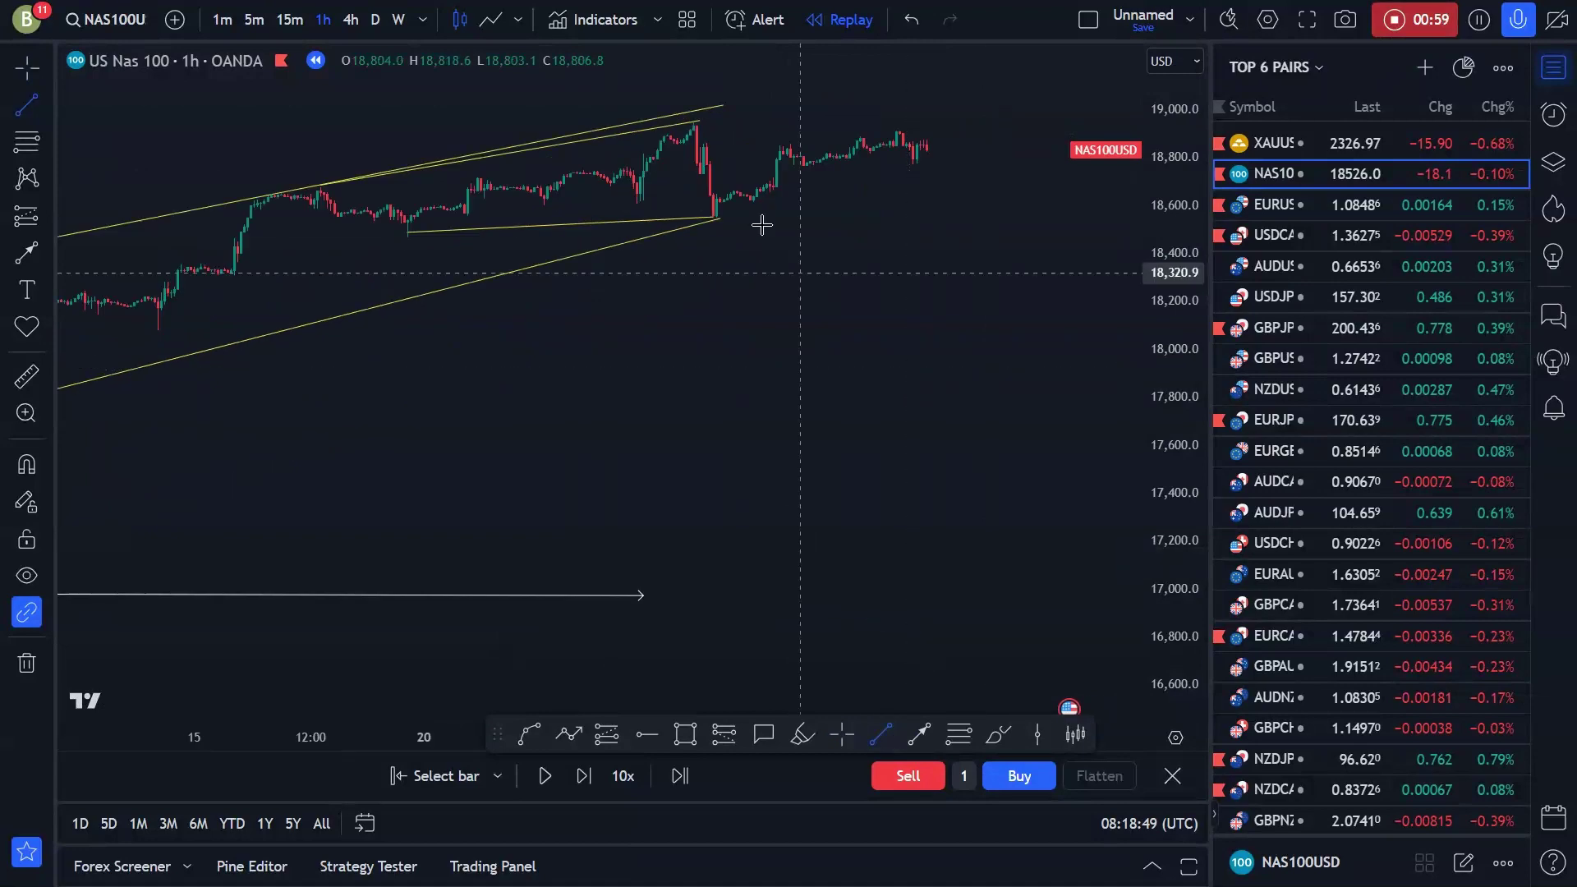
{"action": "left_click", "coordinate": [704, 141]}
{"action": "left_click", "coordinate": [933, 127]}
{"action": "left_click", "coordinate": [880, 733]}
{"action": "left_click", "coordinate": [720, 219]}
{"action": "left_click", "coordinate": [935, 156]}
Place a short position at the latest bar with the entry at 18,859.8 and the stop at 18,990.5.
{"action": "scroll", "coordinate": [987, 370], "scroll_direction": "down", "scroll_amount": 2}
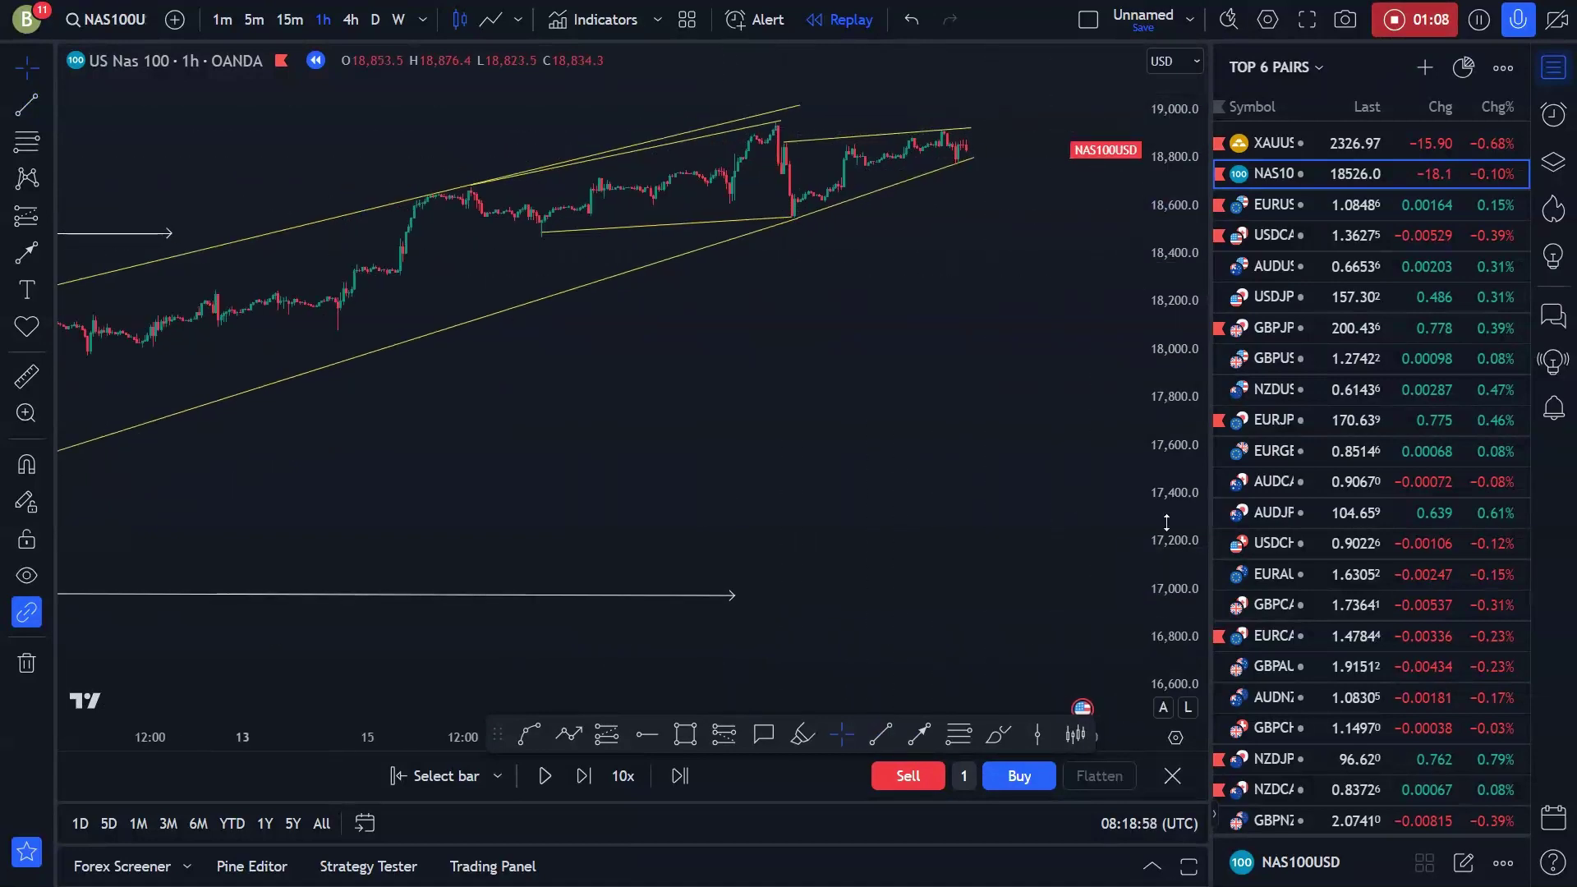
{"action": "left_click_drag", "start_coordinate": [1166, 521], "coordinate": [1167, 394]}
{"action": "left_click_drag", "start_coordinate": [821, 271], "coordinate": [850, 520]}
{"action": "left_click", "coordinate": [724, 733]}
{"action": "left_click", "coordinate": [989, 302]}
{"action": "left_click_drag", "start_coordinate": [988, 238], "coordinate": [988, 259]}
Extend the short position's target down to 17,336.1 at the start of the rising channel, and start the bar replay.
{"action": "left_click_drag", "start_coordinate": [755, 442], "coordinate": [703, 417]}
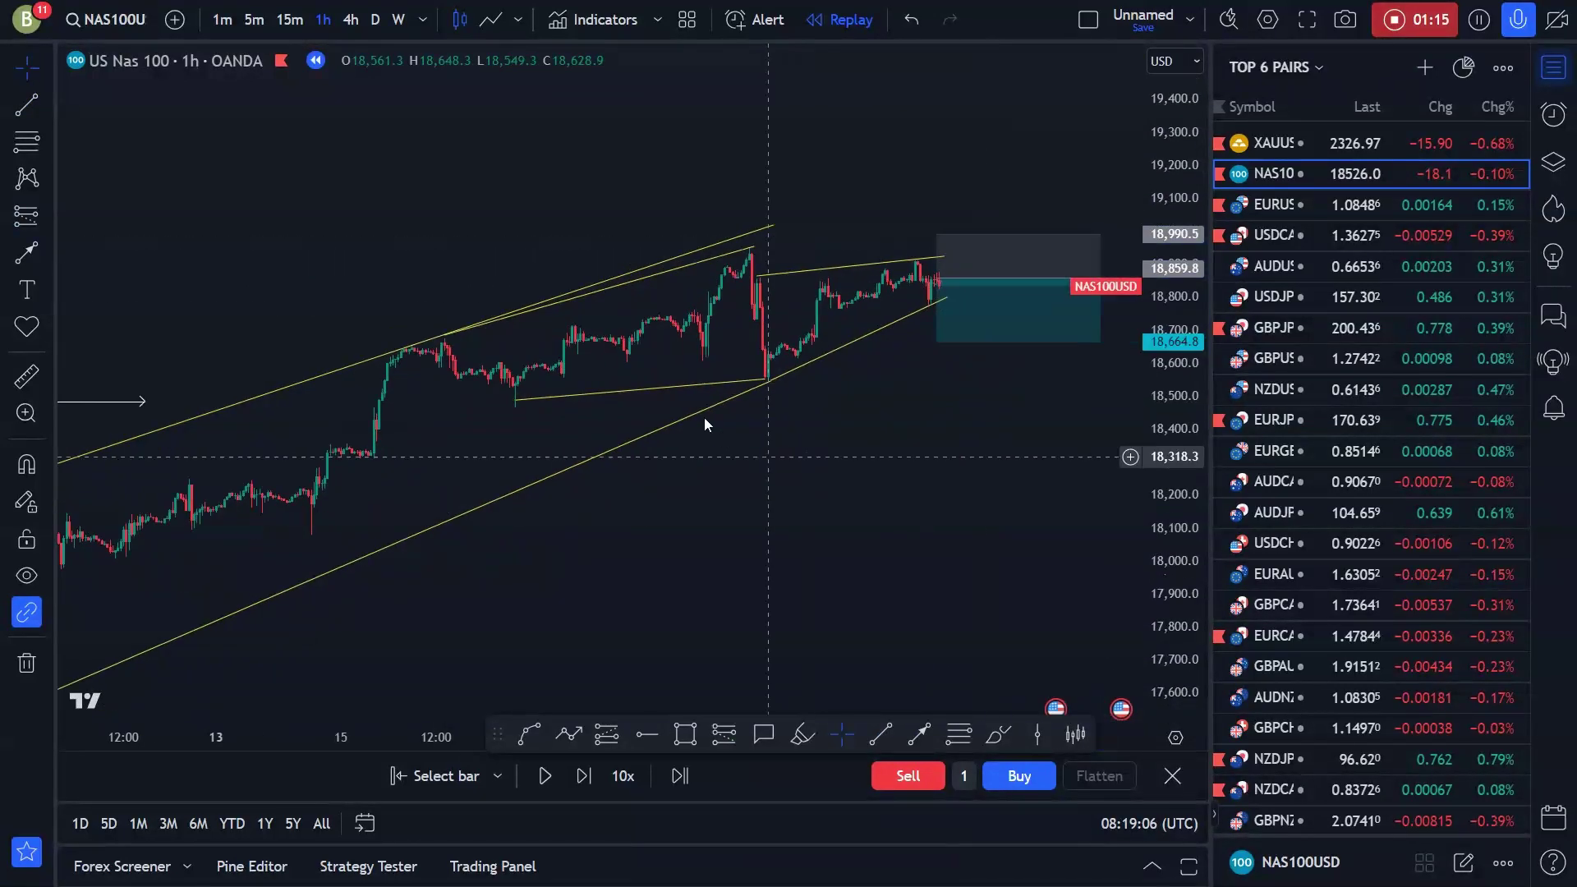
{"action": "scroll", "coordinate": [703, 417], "scroll_direction": "down", "scroll_amount": 3}
{"action": "left_click_drag", "start_coordinate": [854, 518], "coordinate": [702, 431]}
{"action": "scroll", "coordinate": [702, 431], "scroll_direction": "down", "scroll_amount": 2}
{"action": "left_click_drag", "start_coordinate": [1167, 329], "coordinate": [1166, 509]}
{"action": "left_click_drag", "start_coordinate": [922, 301], "coordinate": [982, 575]}
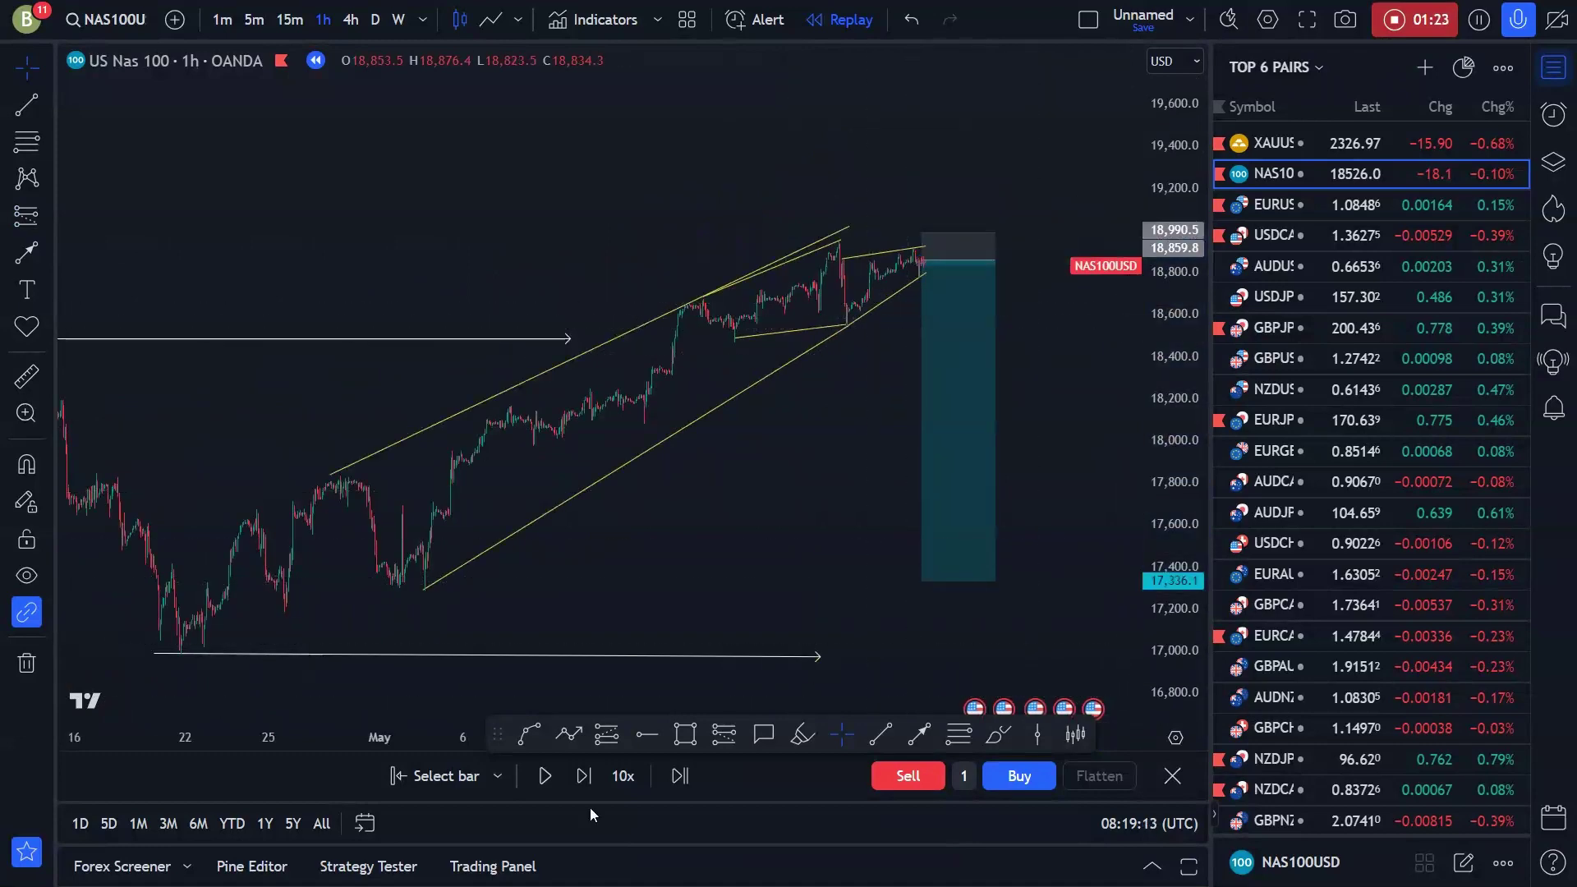
{"action": "left_click", "coordinate": [545, 776]}
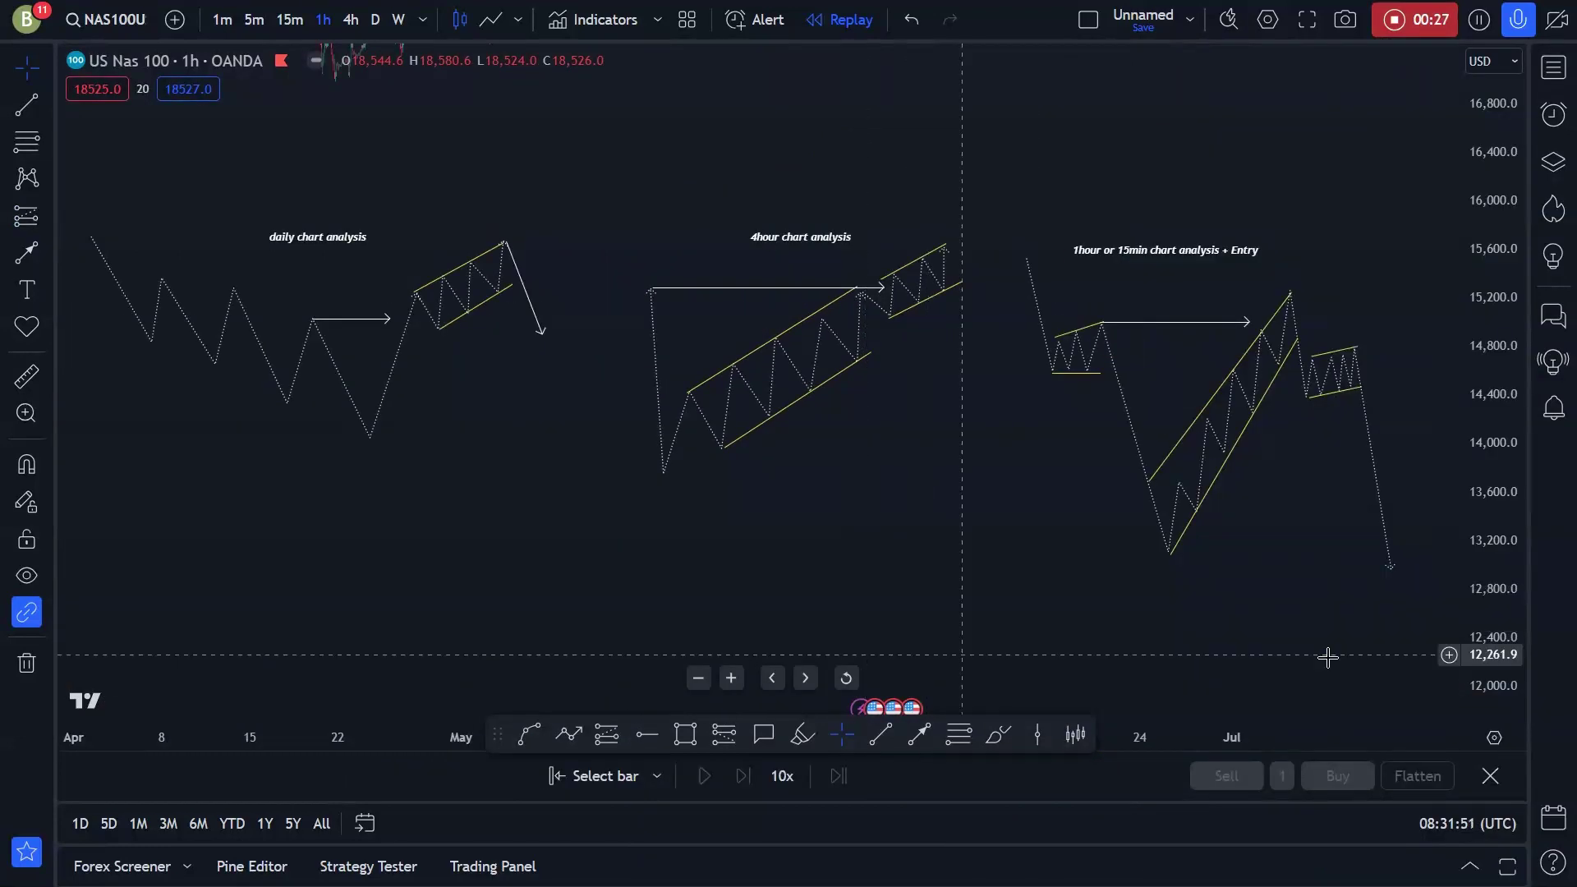
{"action": "left_click_drag", "start_coordinate": [1483, 567], "coordinate": [1484, 536]}
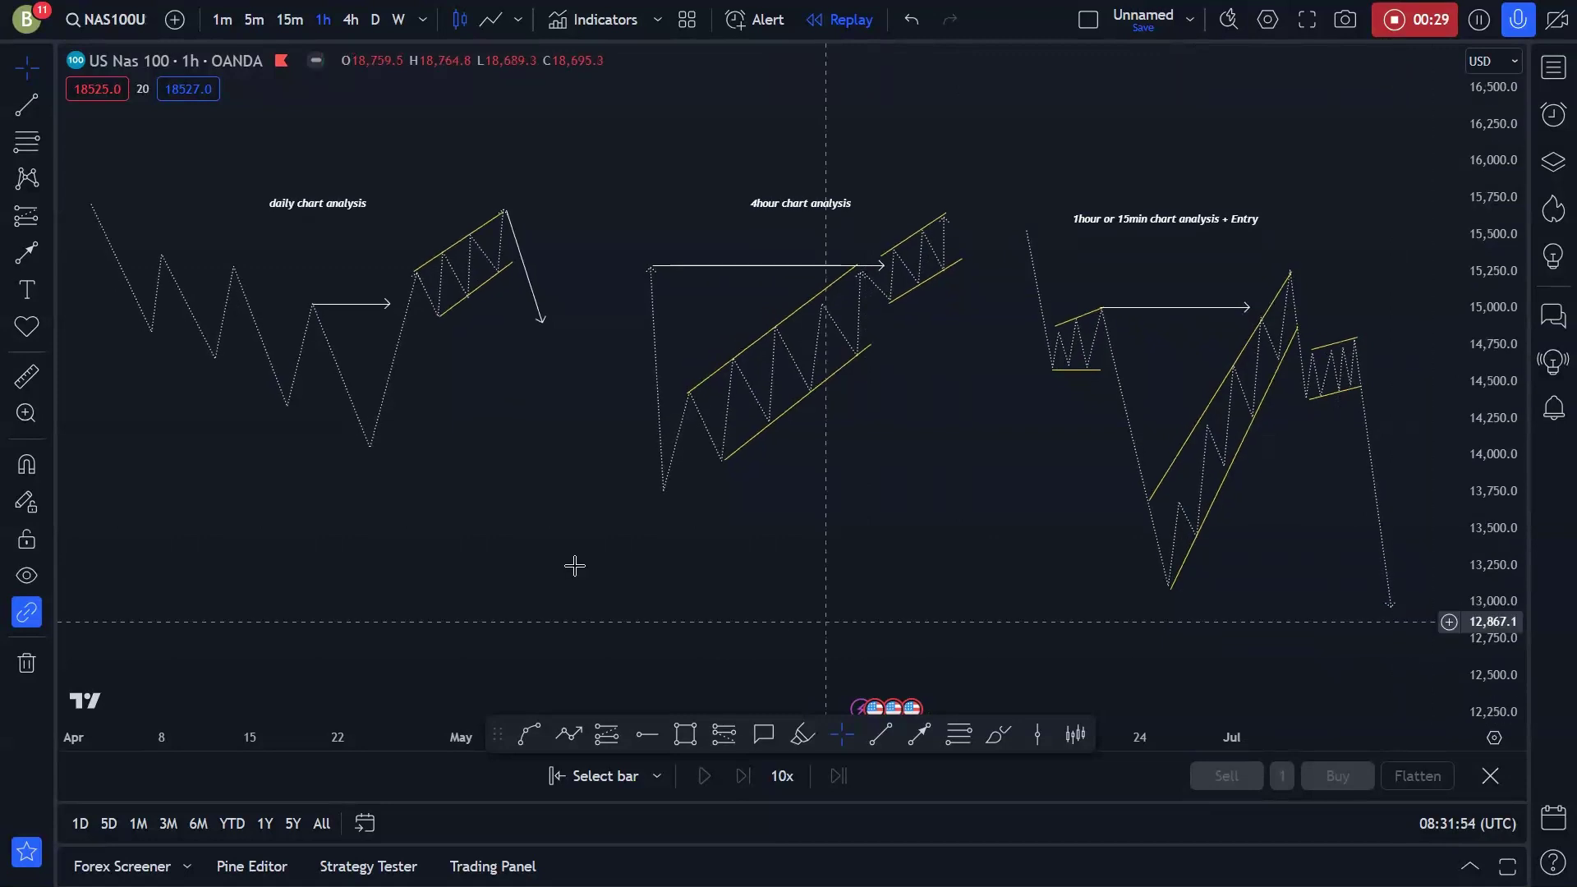
{"action": "left_click_drag", "start_coordinate": [566, 529], "coordinate": [504, 525]}
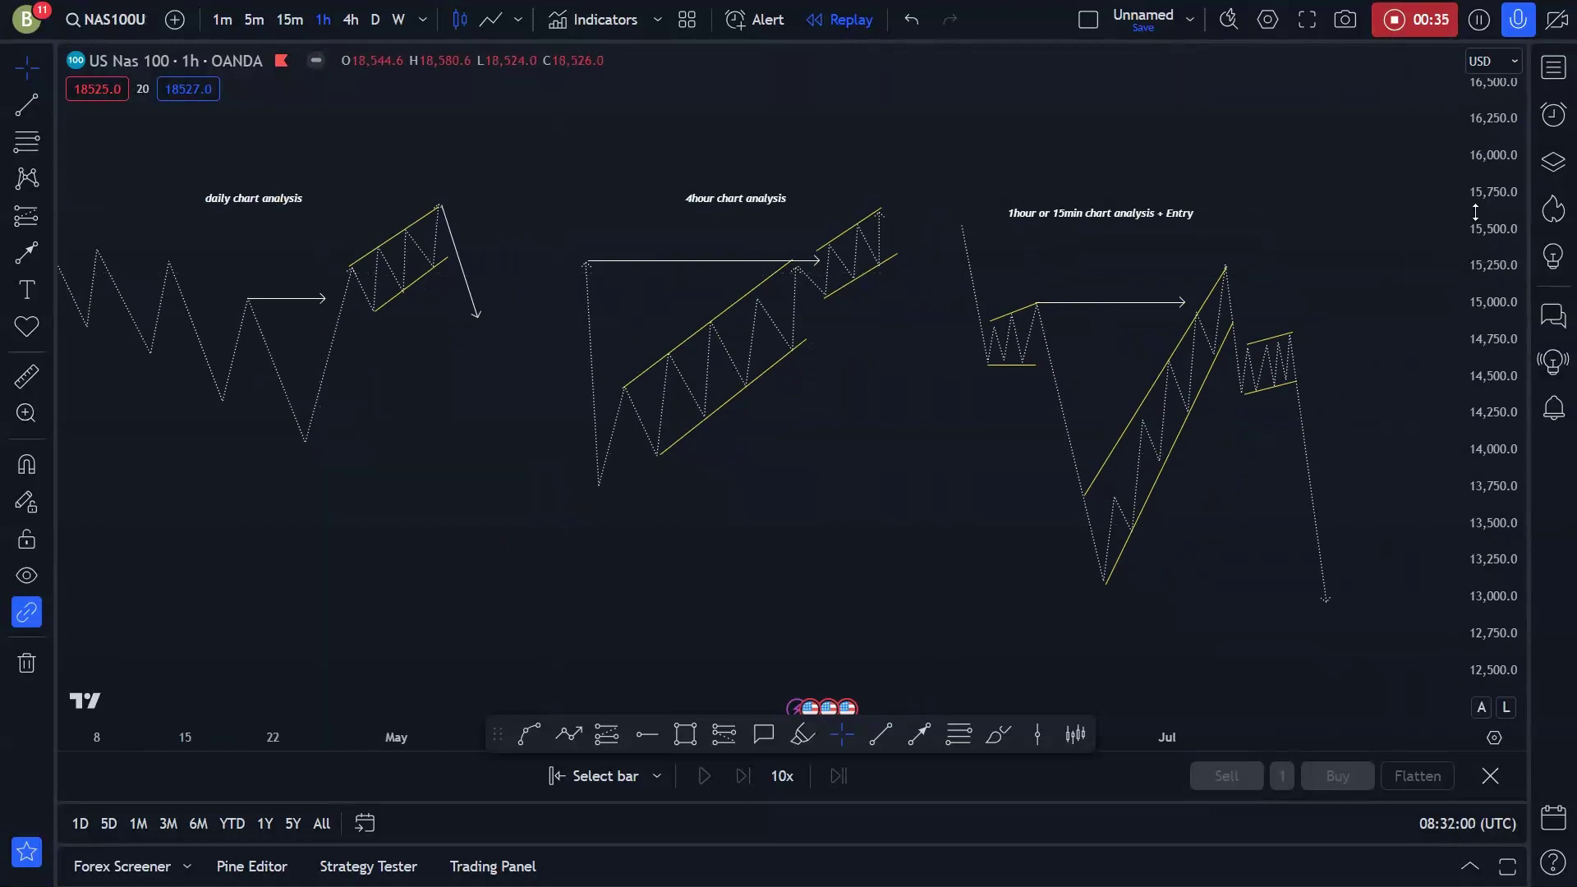
{"action": "left_click_drag", "start_coordinate": [1475, 212], "coordinate": [1475, 243]}
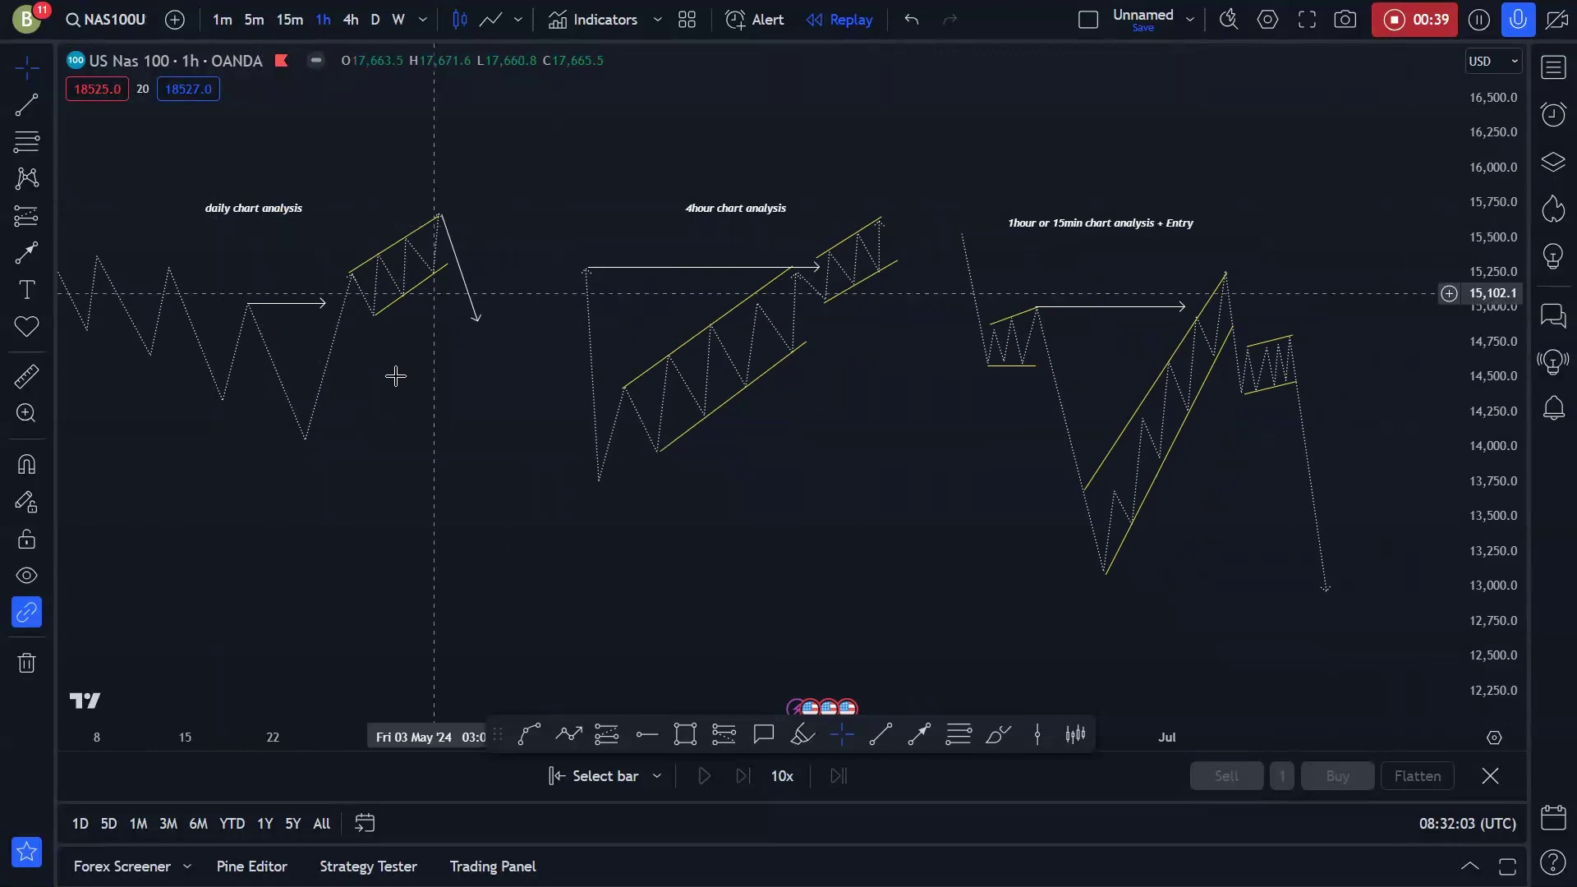
{"action": "left_click", "coordinate": [996, 737]}
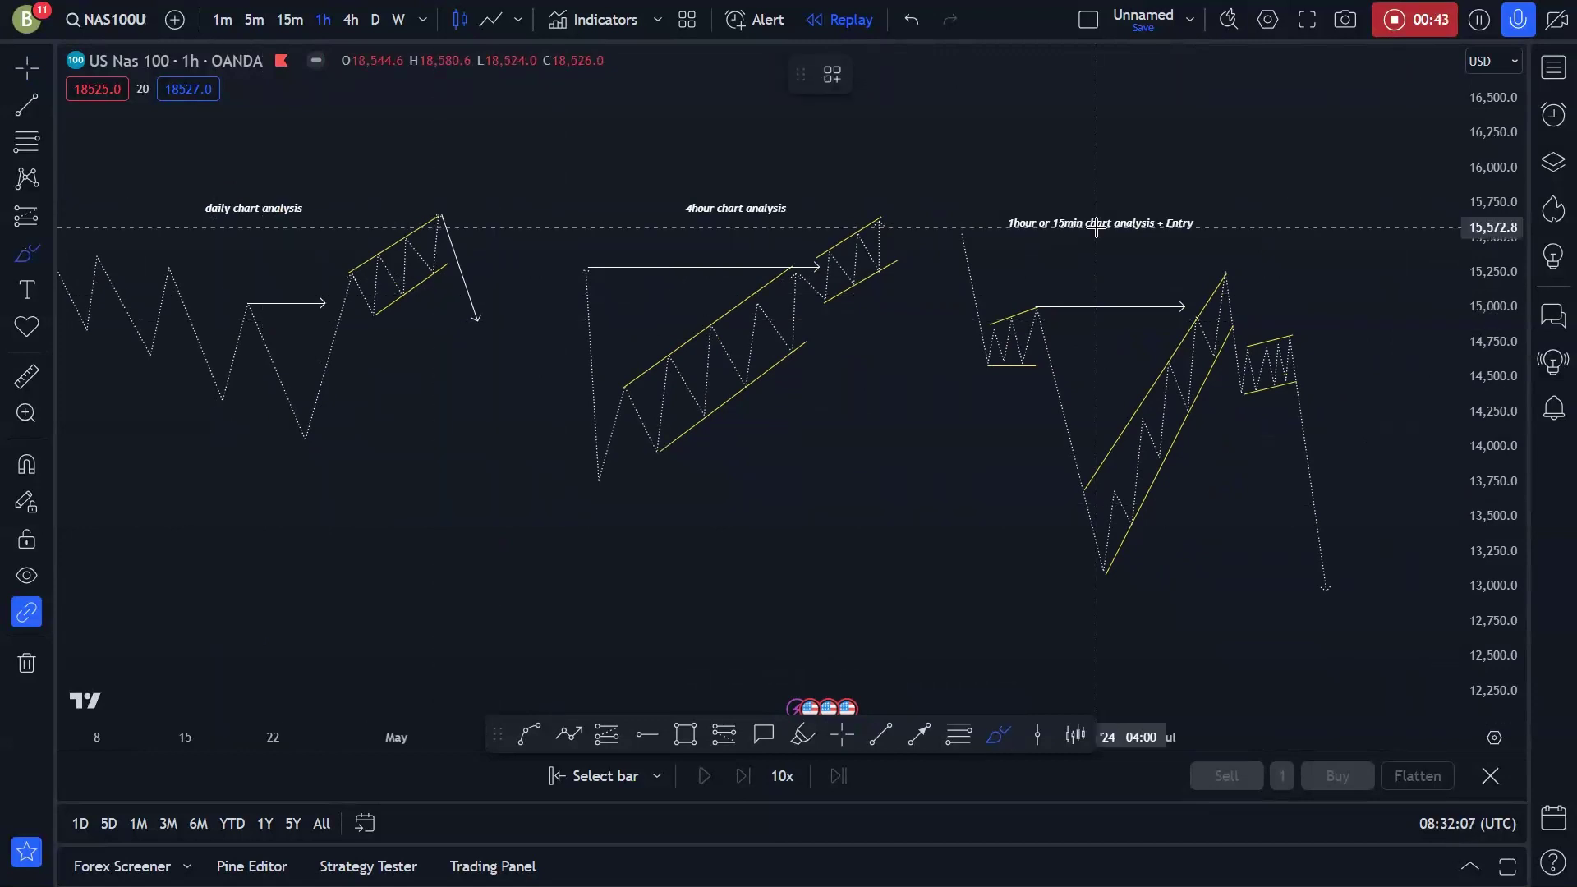
{"action": "left_click", "coordinate": [838, 731]}
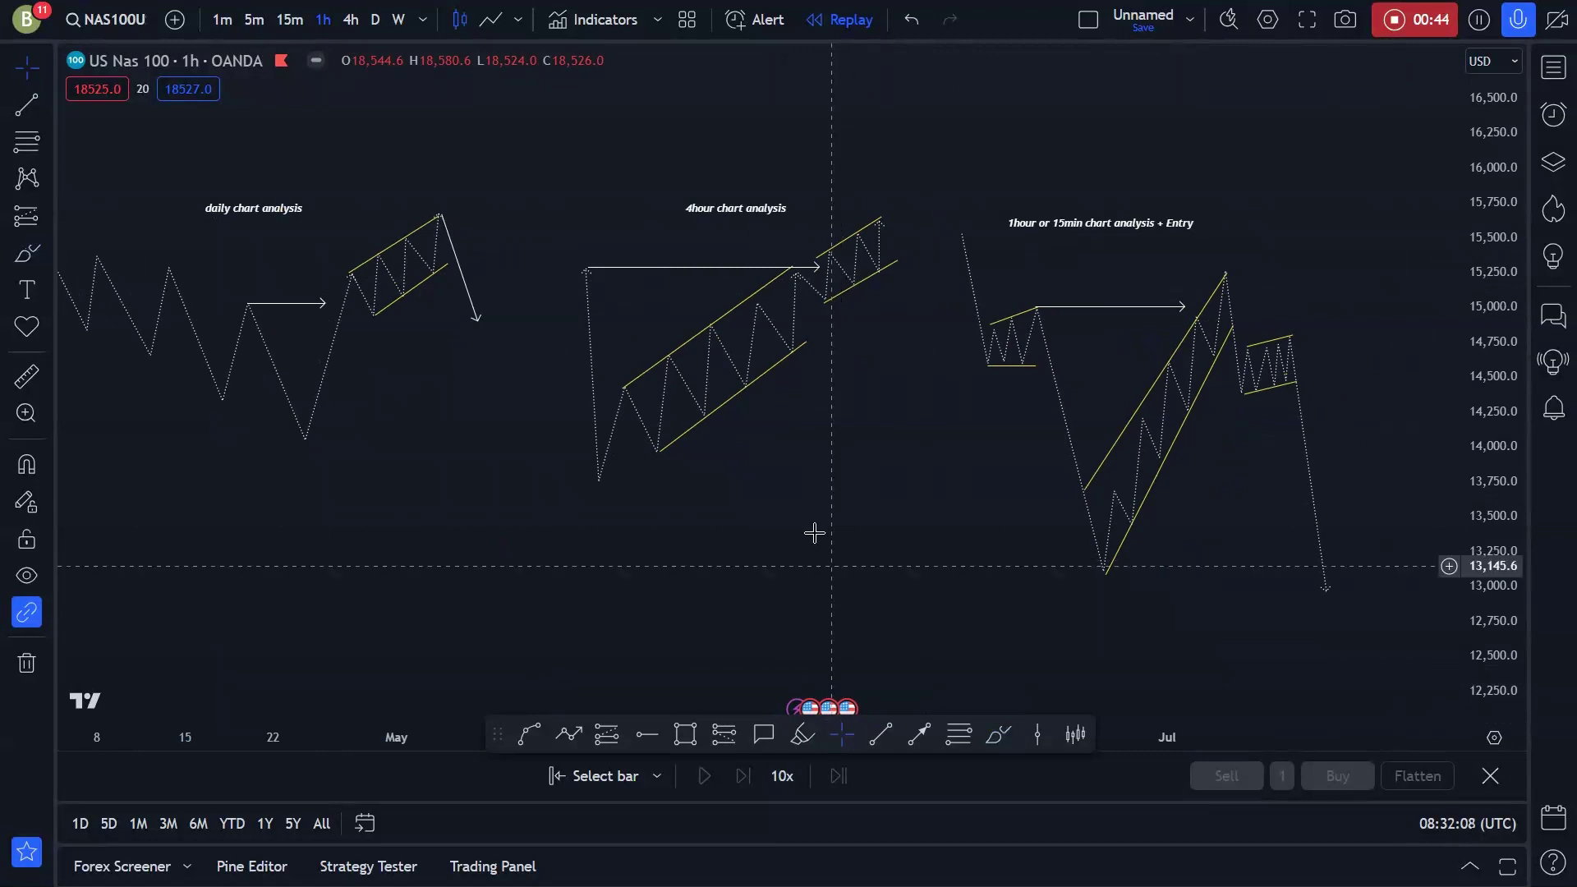
{"action": "left_click_drag", "start_coordinate": [846, 533], "coordinate": [920, 532]}
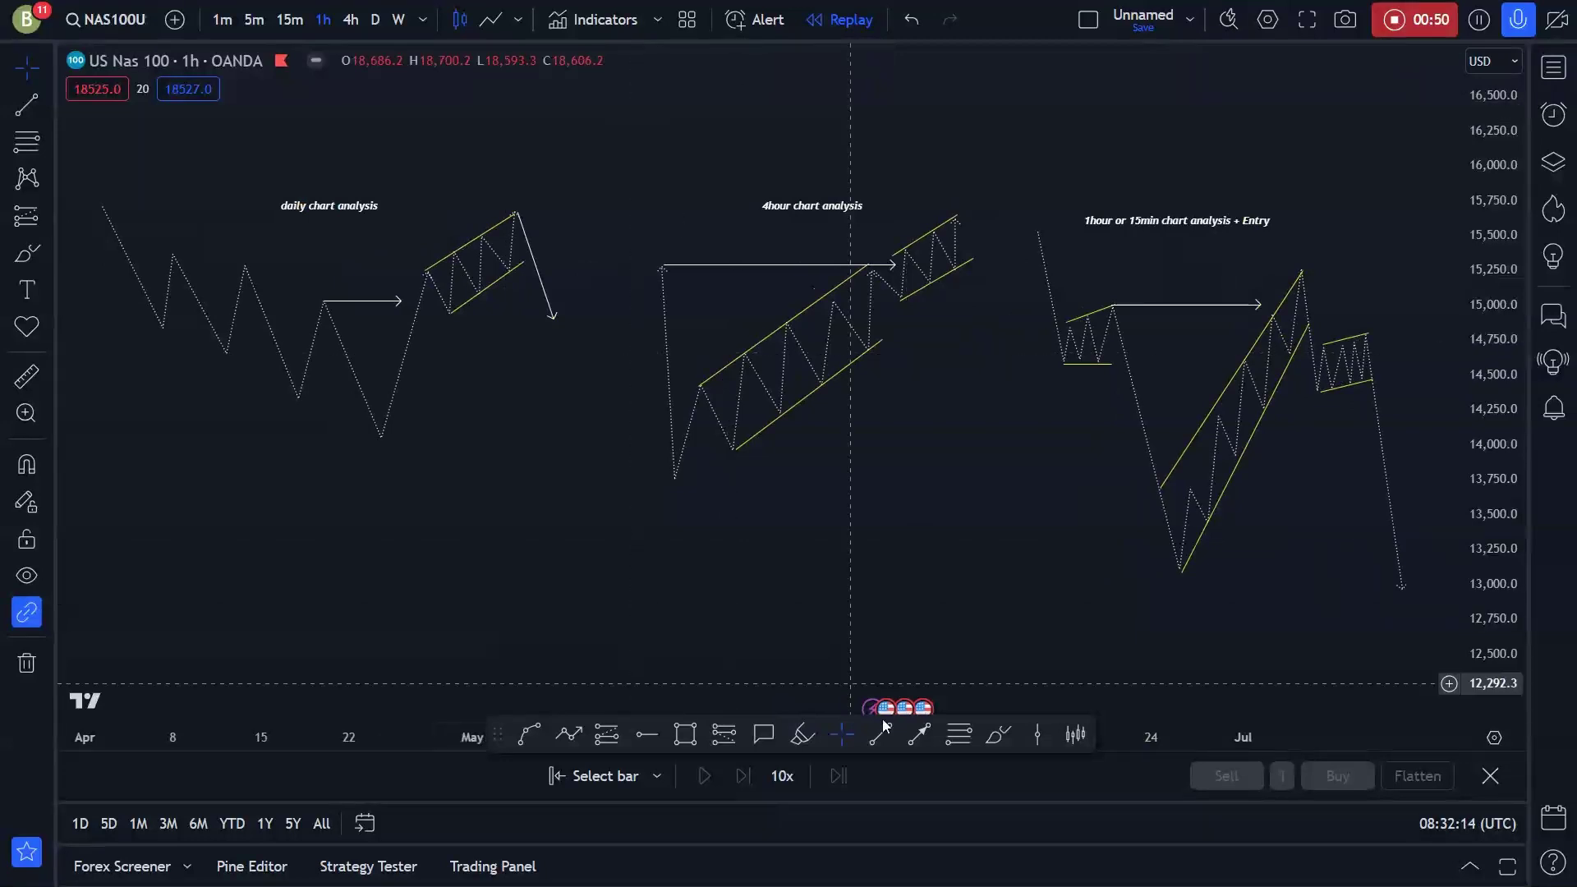
Brush a falling line above the highs of the daily chart analysis schematic, and delete it.
{"action": "left_click", "coordinate": [998, 734]}
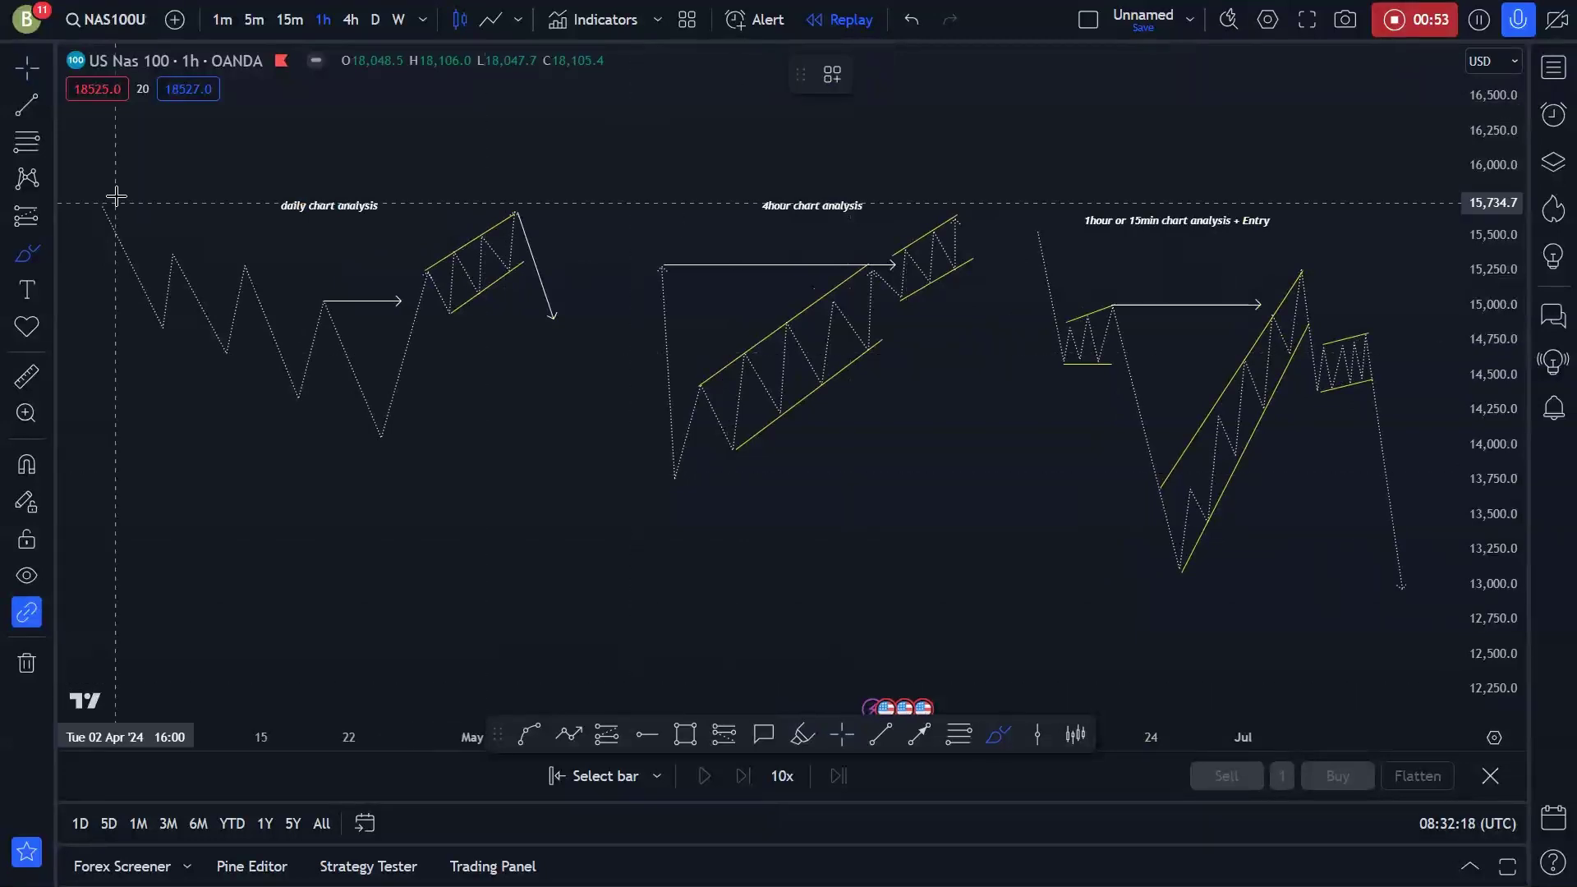
{"action": "left_click_drag", "start_coordinate": [118, 203], "coordinate": [376, 284]}
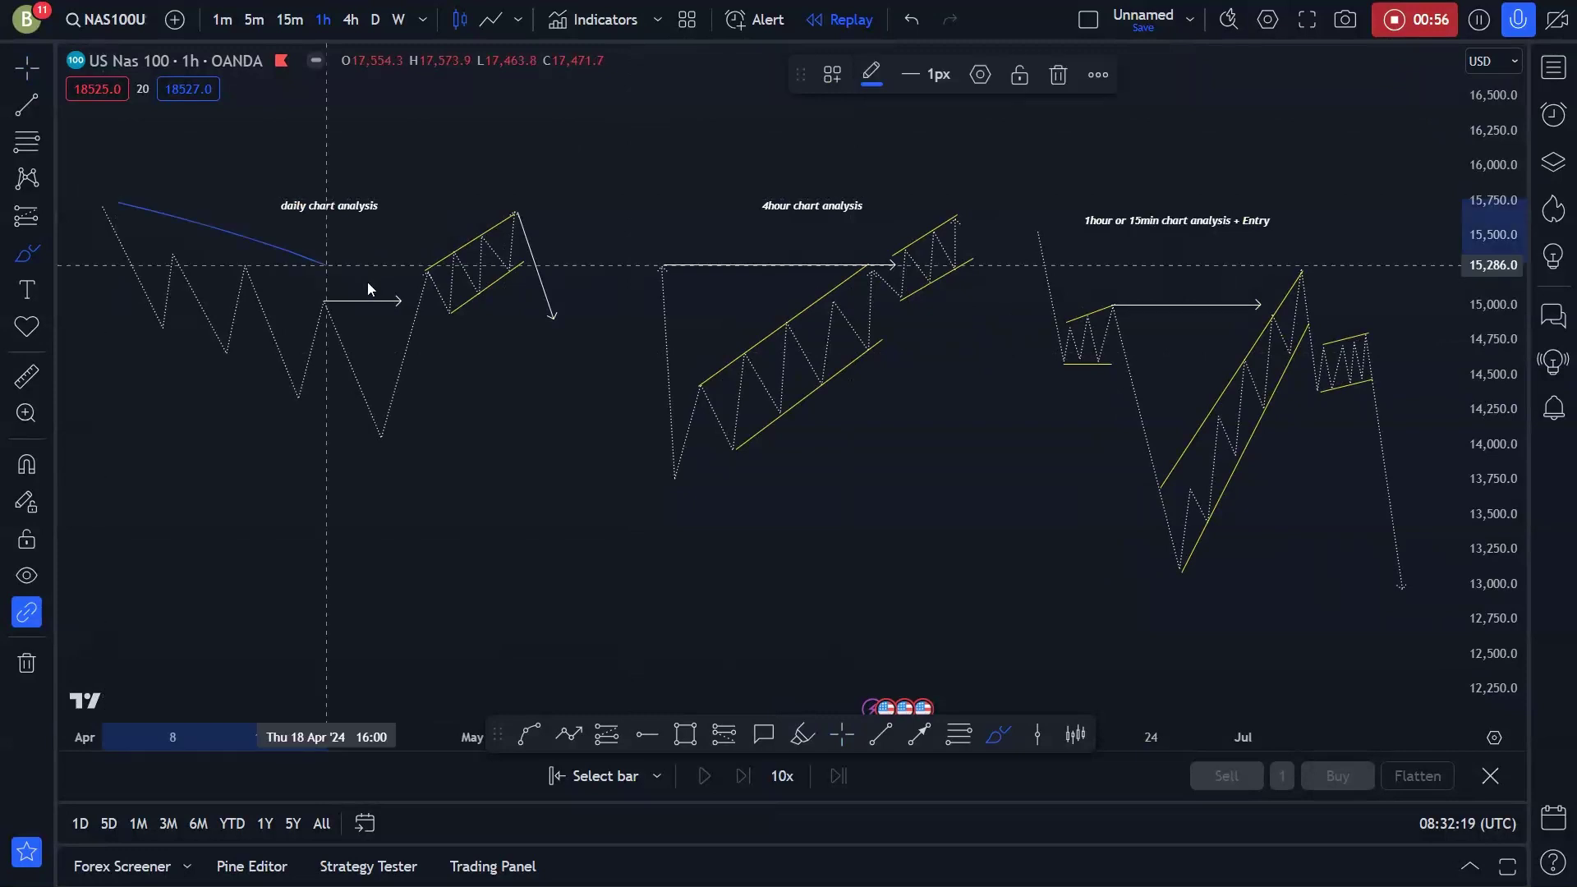
{"action": "left_click", "coordinate": [1057, 75]}
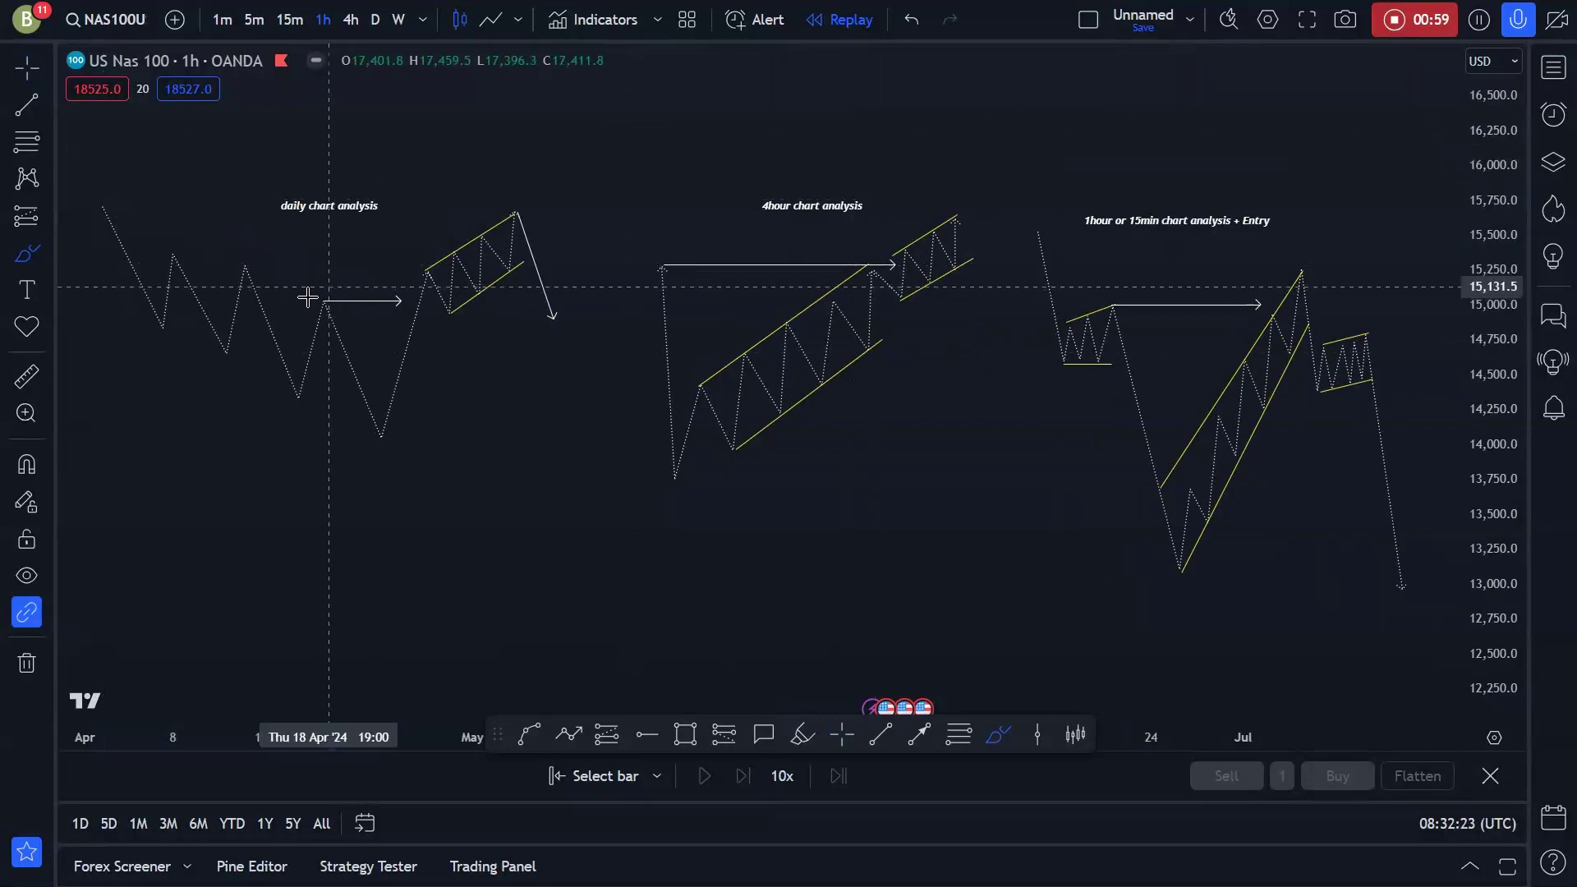
Circle the last lower high of the daily schematic and brush a curve around its downtrend, removing each mark.
{"action": "left_click_drag", "start_coordinate": [308, 297], "coordinate": [328, 319]}
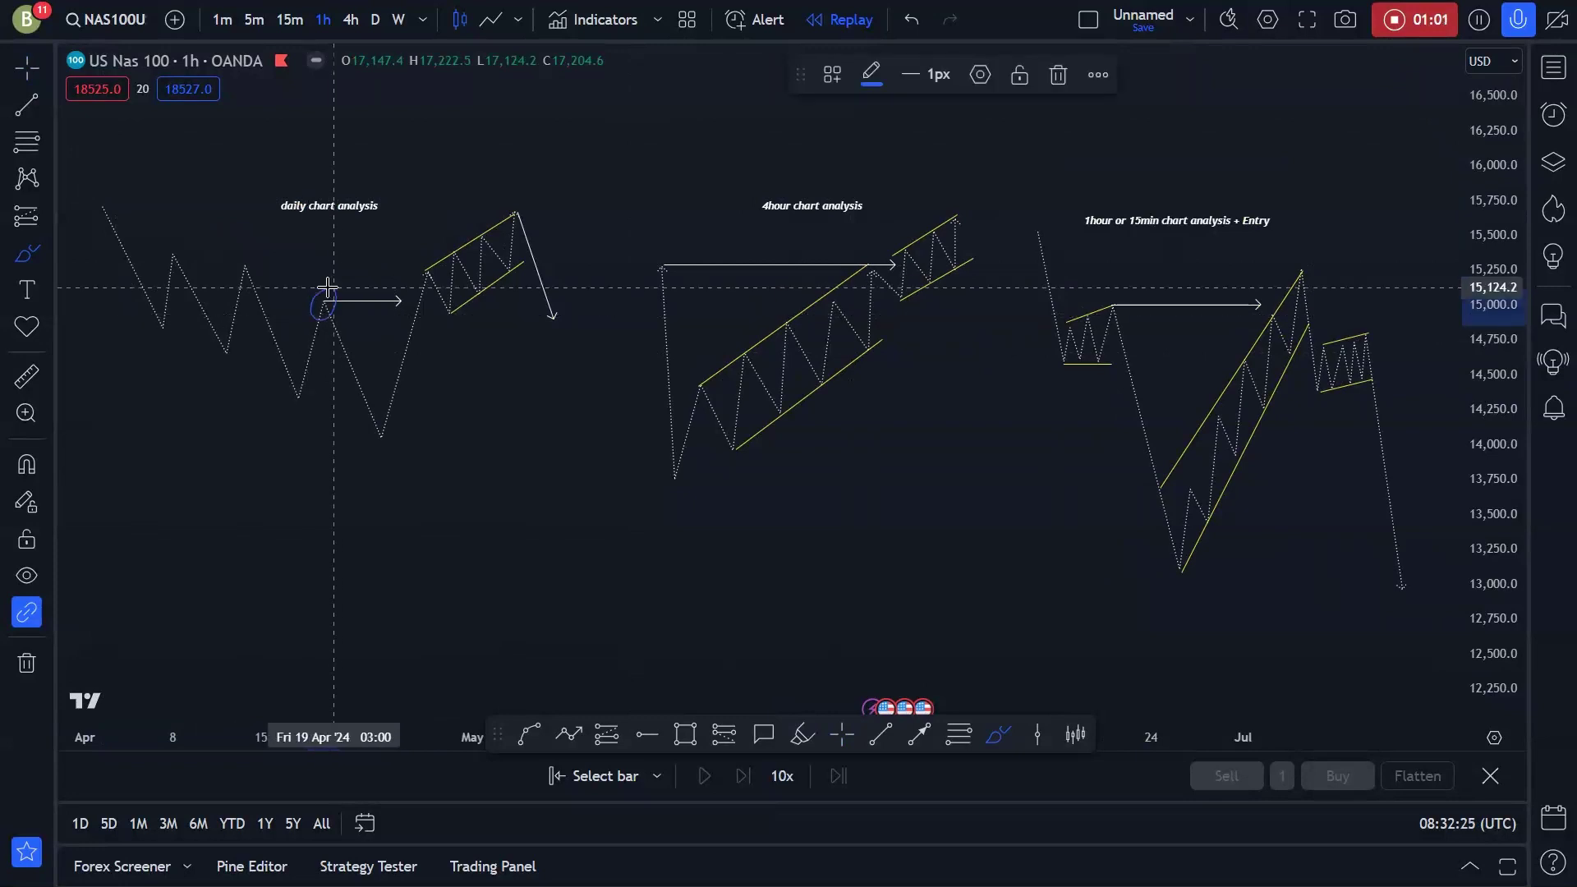
{"action": "key", "text": "ctrl+z"}
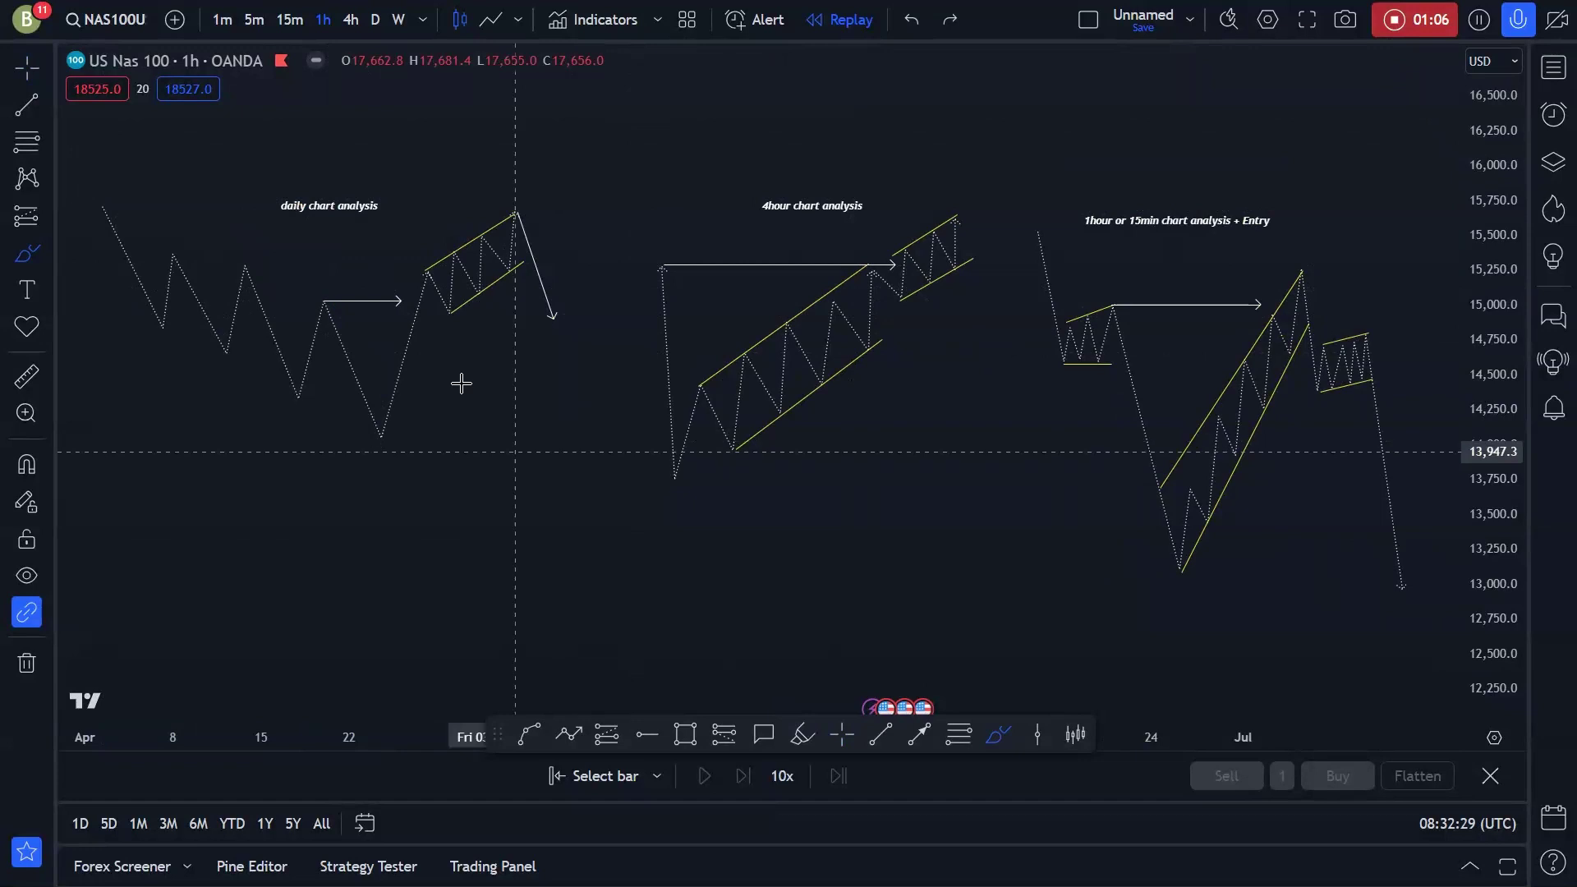
{"action": "mouse_move", "coordinate": [327, 285]}
{"action": "left_mouse_down"}
{"action": "mouse_move", "coordinate": [317, 328]}
{"action": "mouse_move", "coordinate": [345, 297]}
{"action": "mouse_move", "coordinate": [337, 283]}
{"action": "mouse_move", "coordinate": [322, 296]}
{"action": "left_mouse_up"}
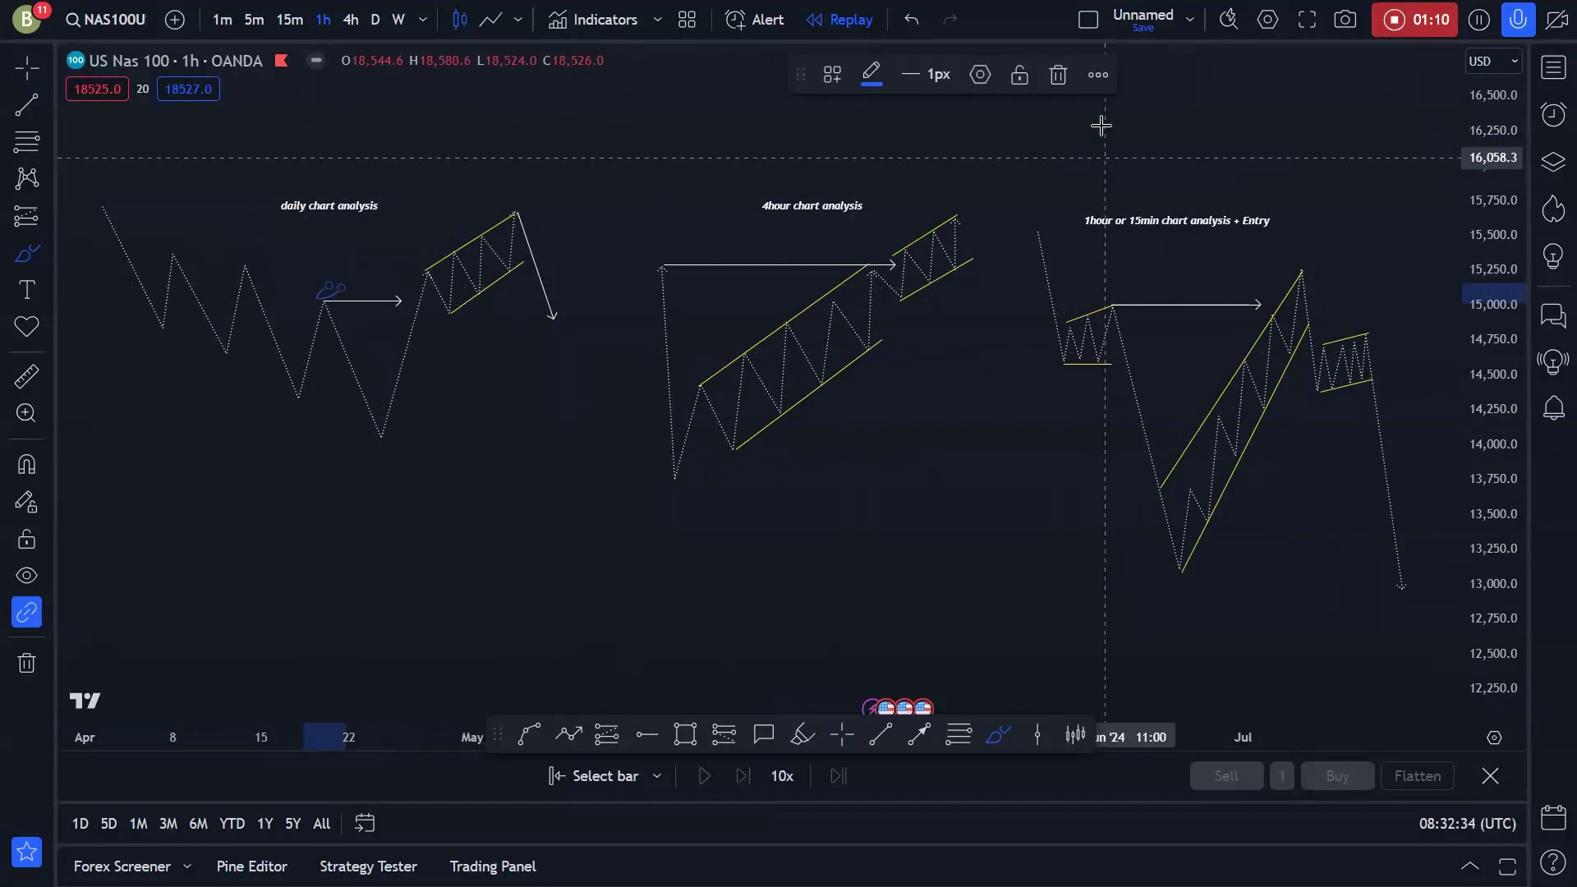
{"action": "left_click", "coordinate": [1055, 83]}
{"action": "mouse_move", "coordinate": [171, 207]}
{"action": "left_mouse_down"}
{"action": "mouse_move", "coordinate": [106, 209]}
{"action": "mouse_move", "coordinate": [244, 430]}
{"action": "mouse_move", "coordinate": [355, 332]}
{"action": "left_mouse_up"}
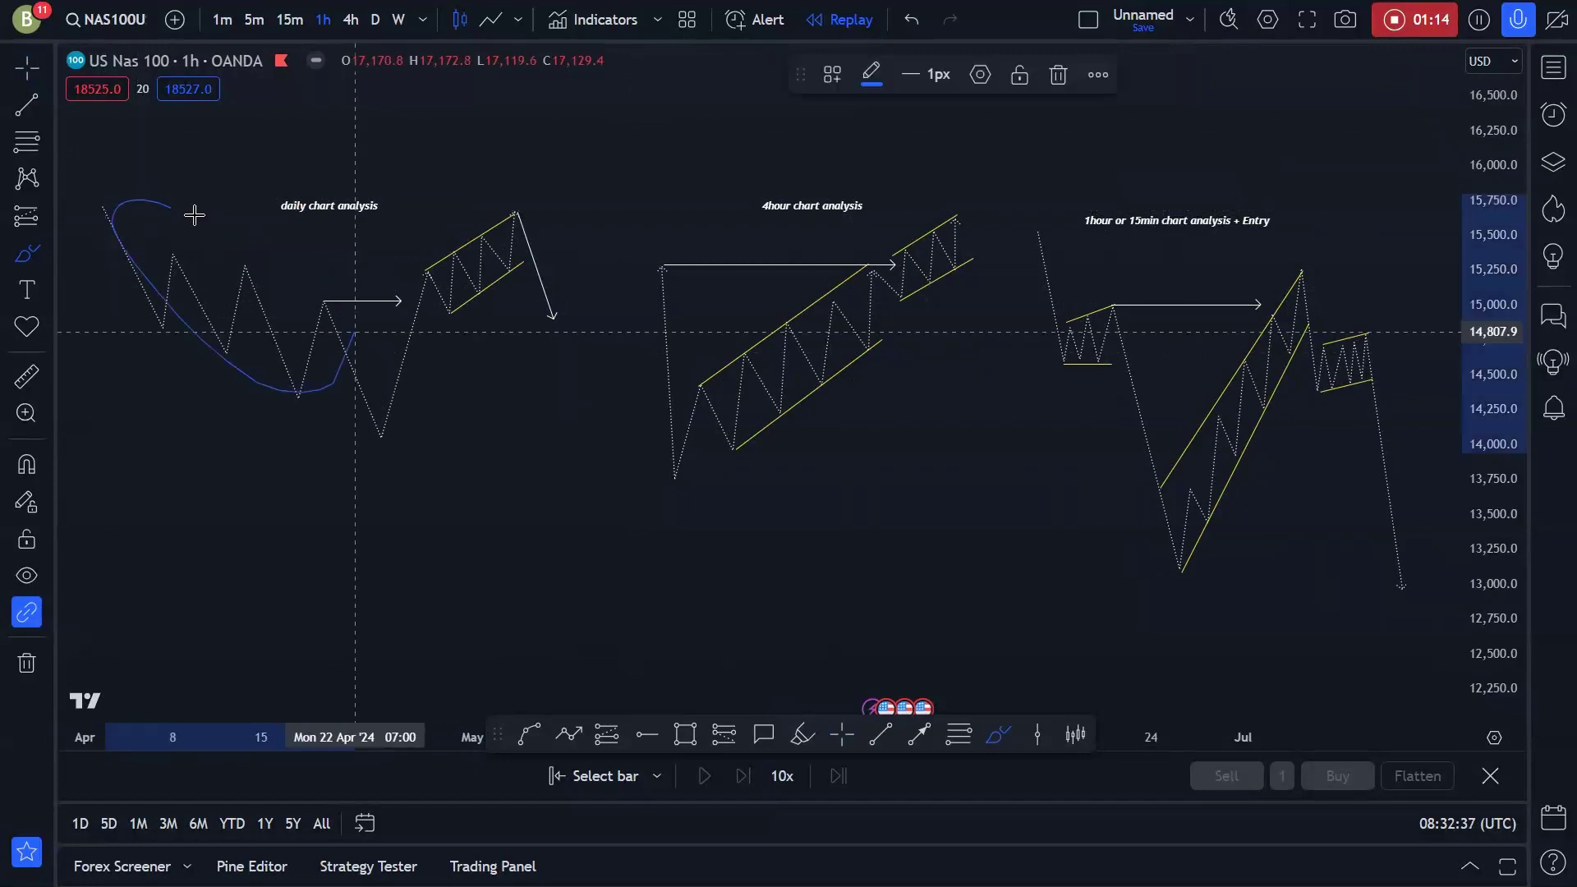
{"action": "left_click", "coordinate": [1057, 74]}
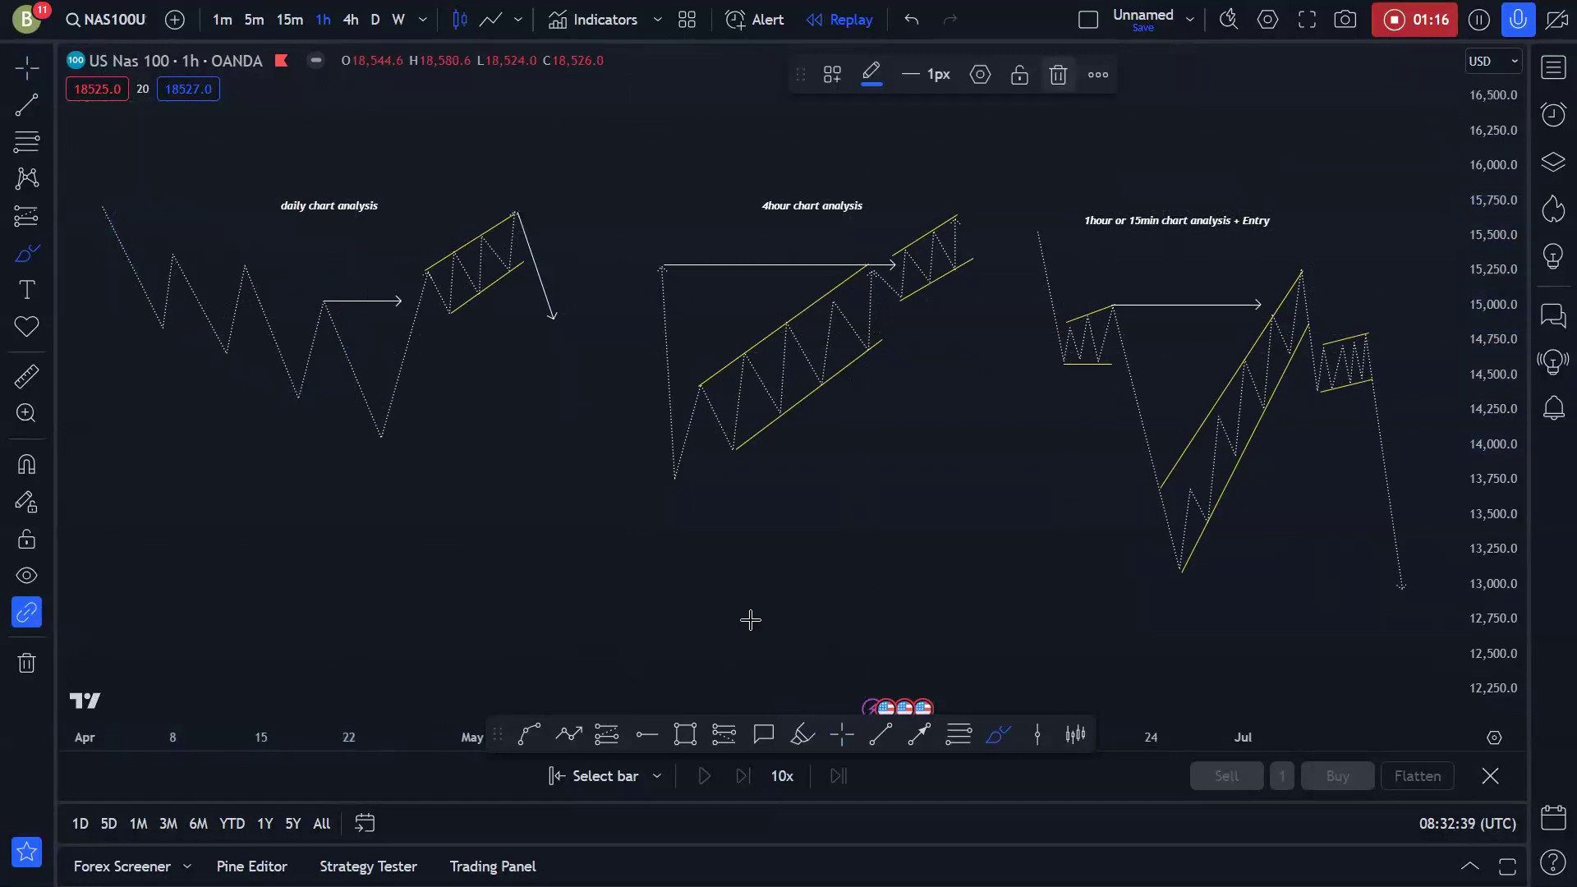
Draw a five-point zigzag path beneath the daily schematic, with two falling lows and a final rise above the middle high.
{"action": "left_click", "coordinate": [568, 733]}
{"action": "left_click", "coordinate": [320, 464]}
{"action": "left_click", "coordinate": [362, 558]}
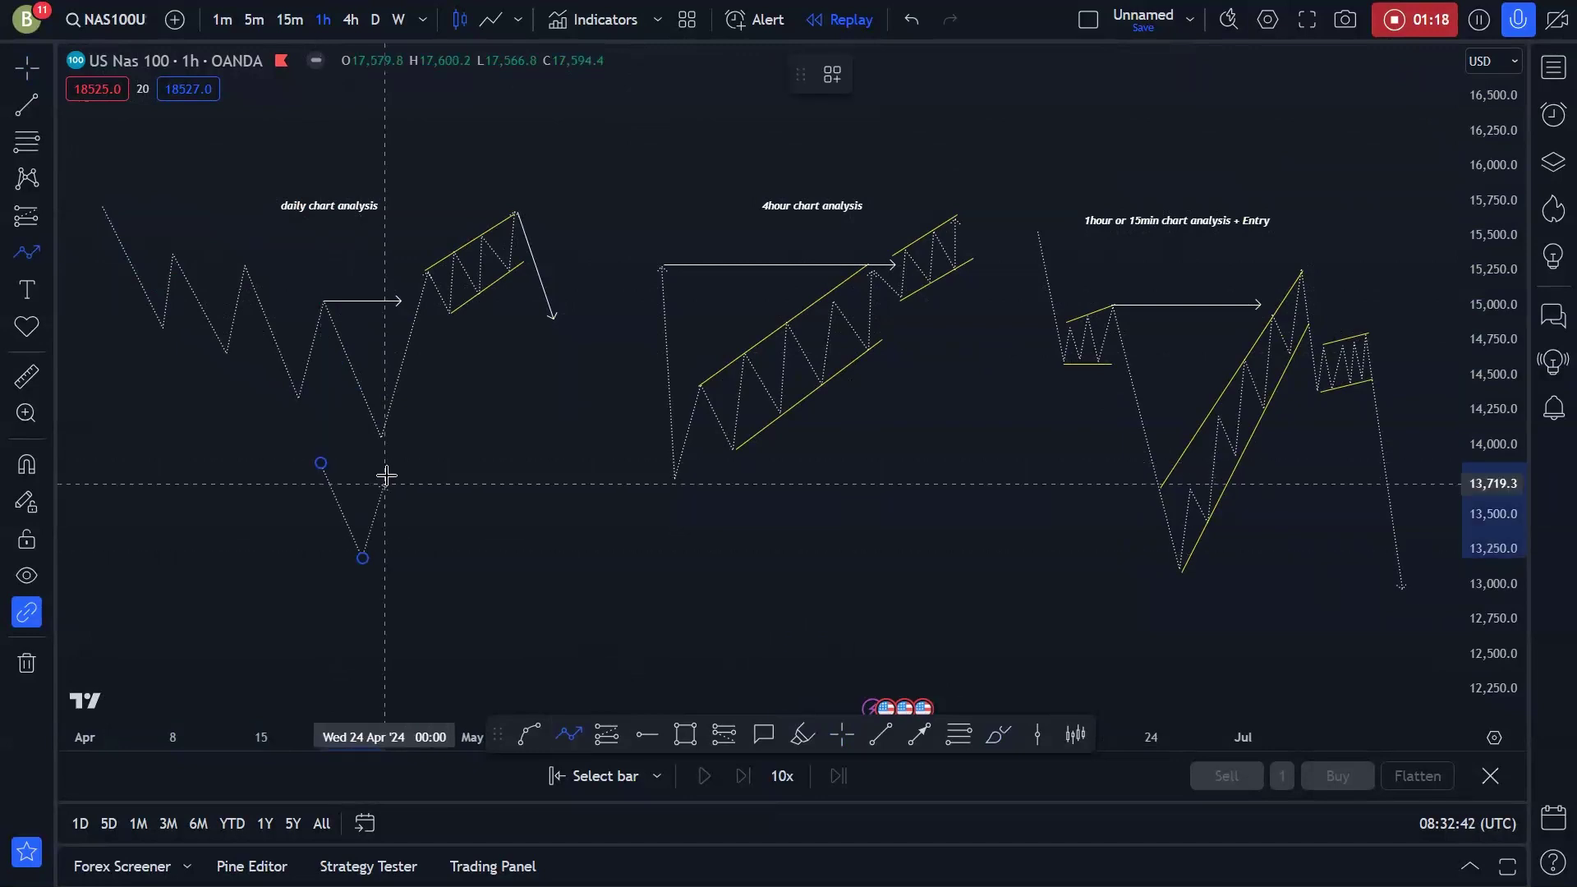
{"action": "left_click", "coordinate": [386, 475]}
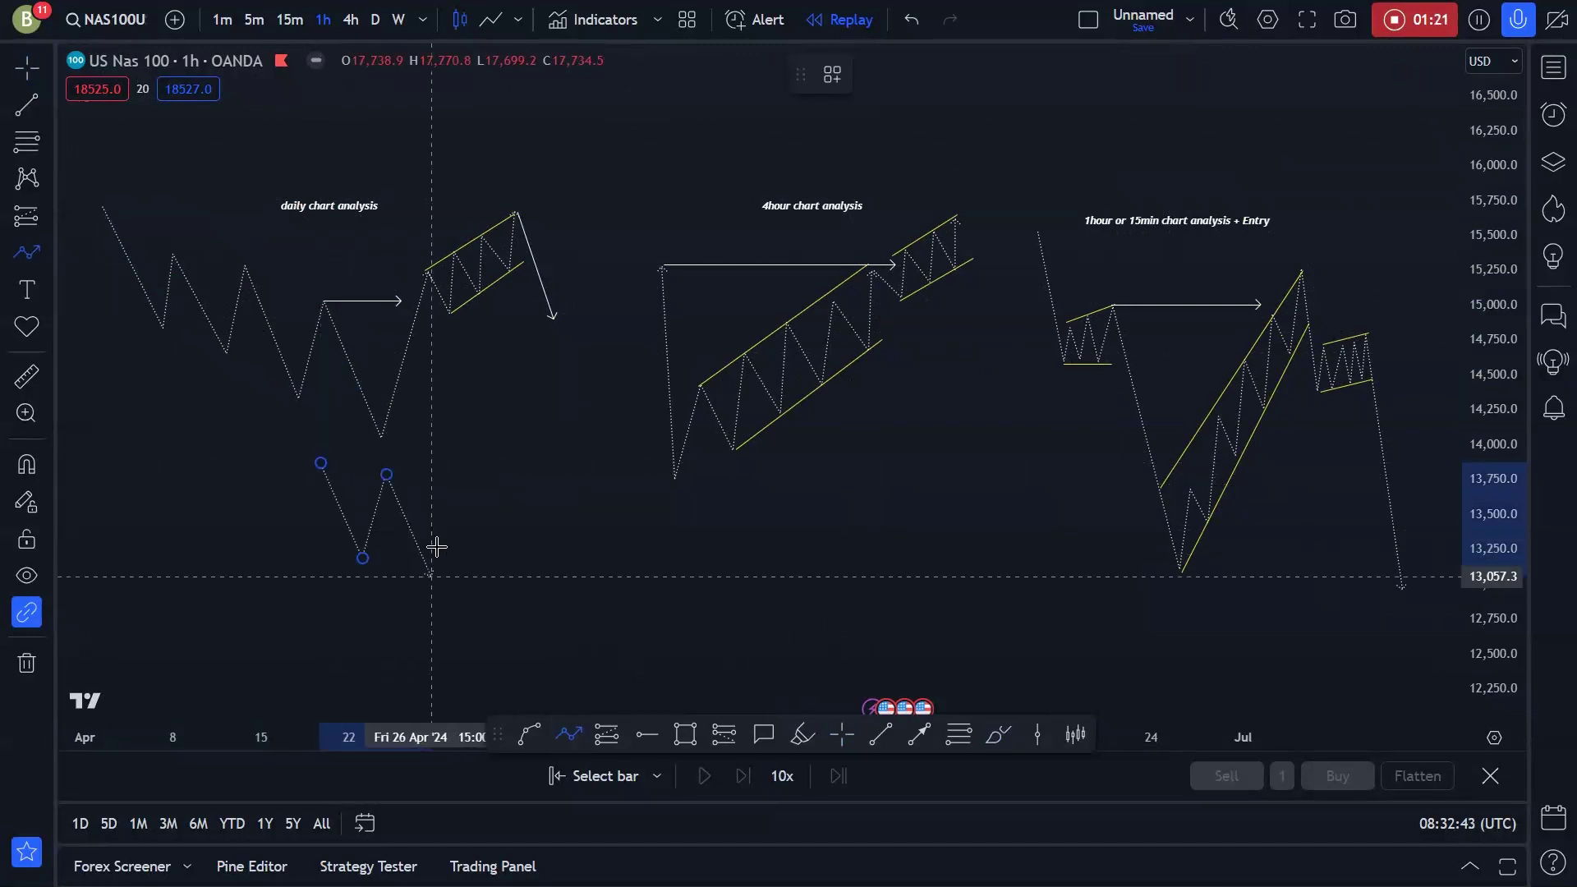
{"action": "left_click", "coordinate": [433, 577]}
{"action": "left_click", "coordinate": [455, 433]}
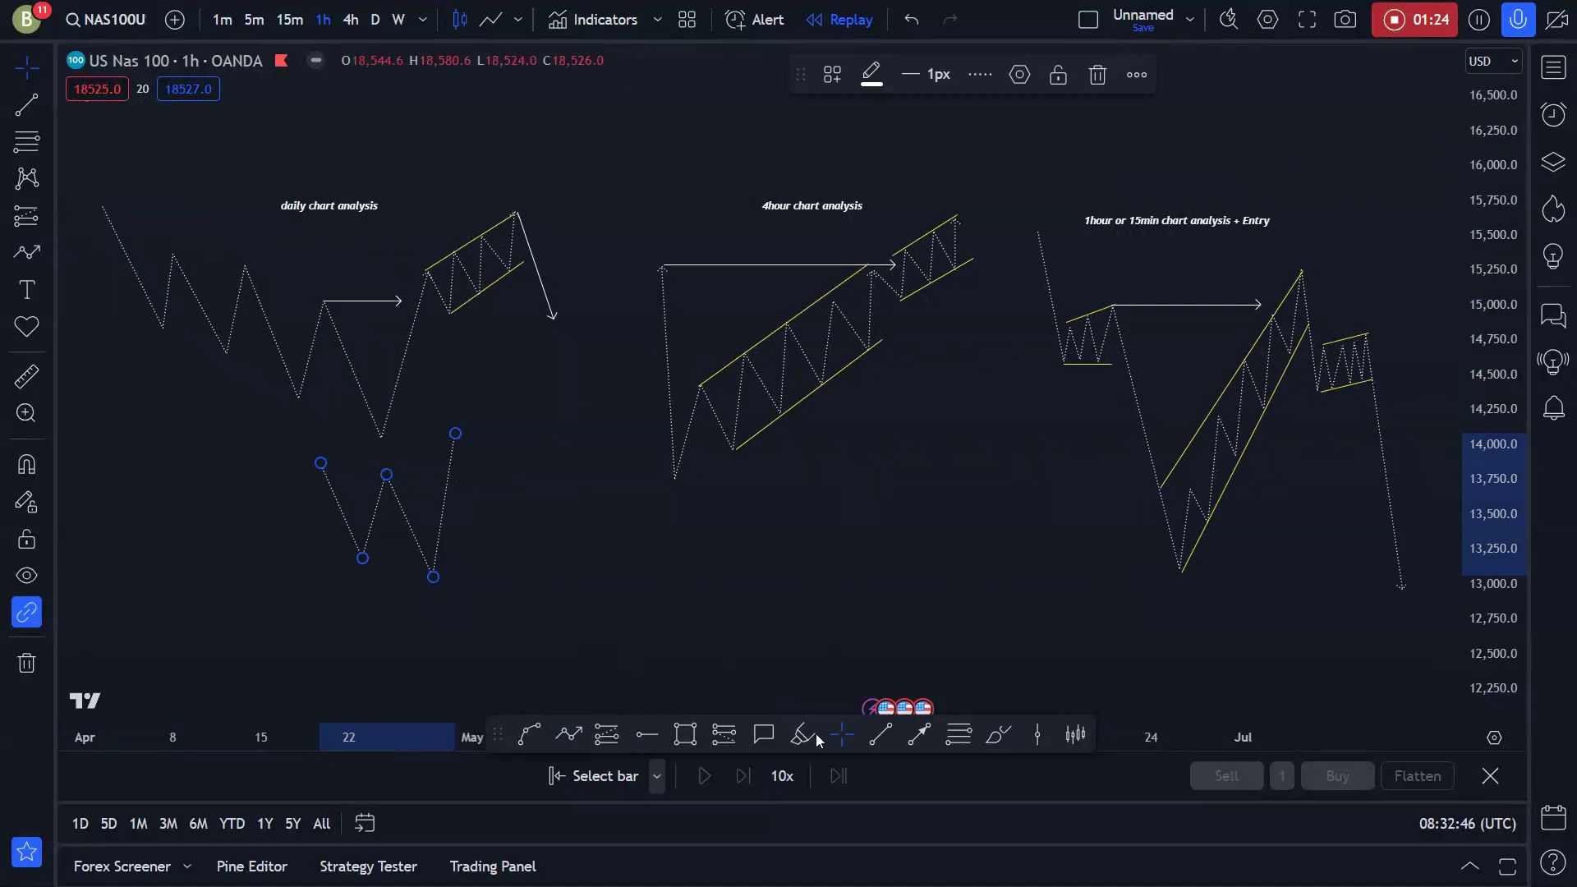
Draw a horizontal arrow from the zigzag's middle high across to its final rising leg.
{"action": "left_click", "coordinate": [919, 733]}
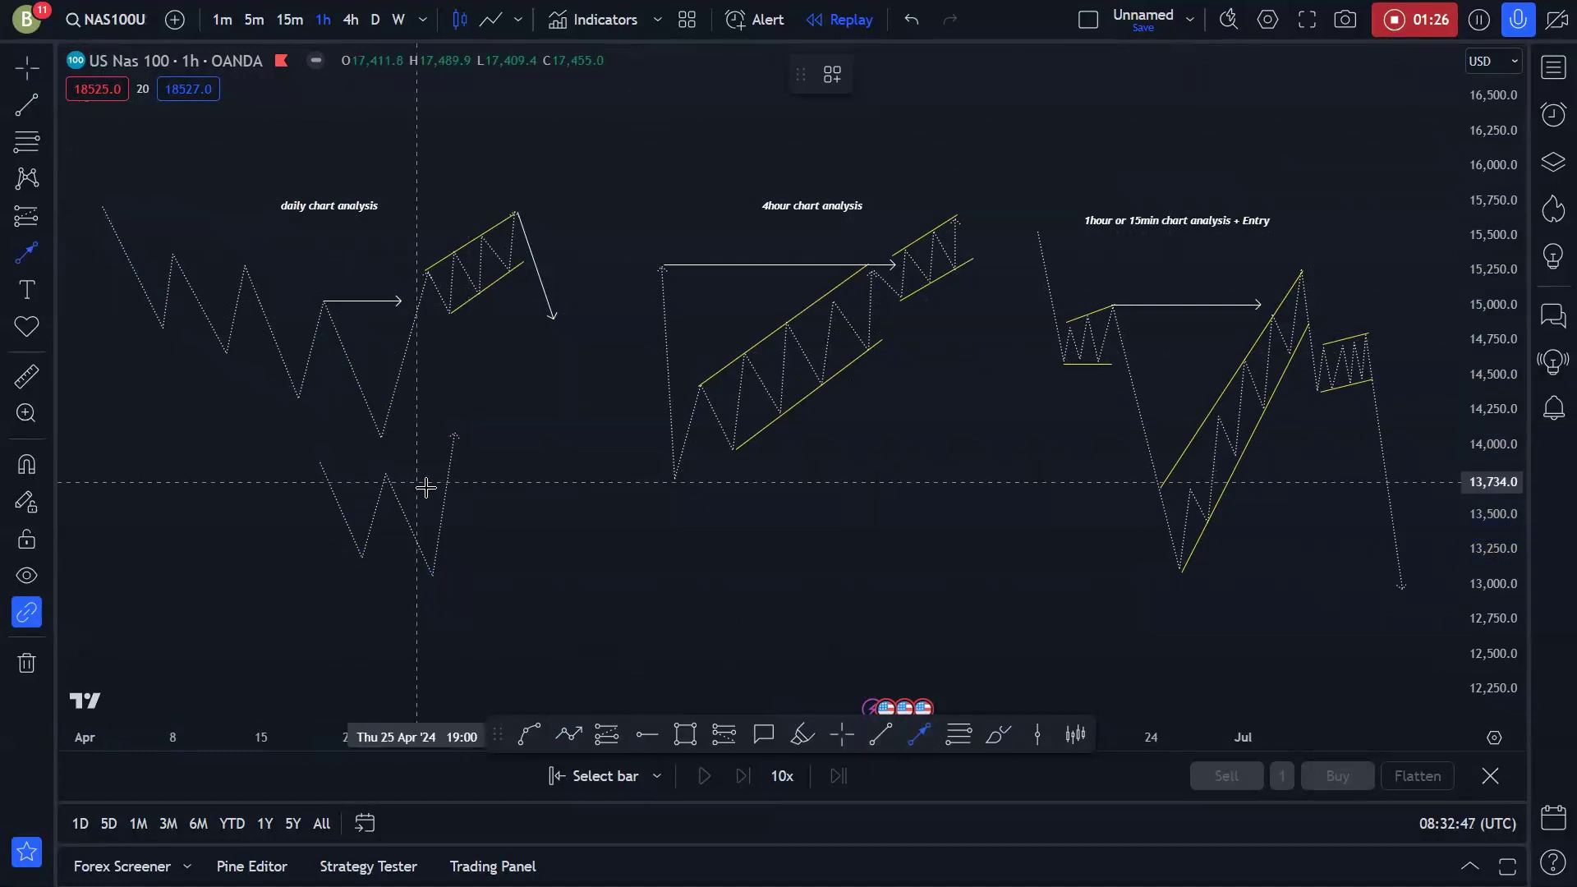
{"action": "left_click", "coordinate": [385, 475]}
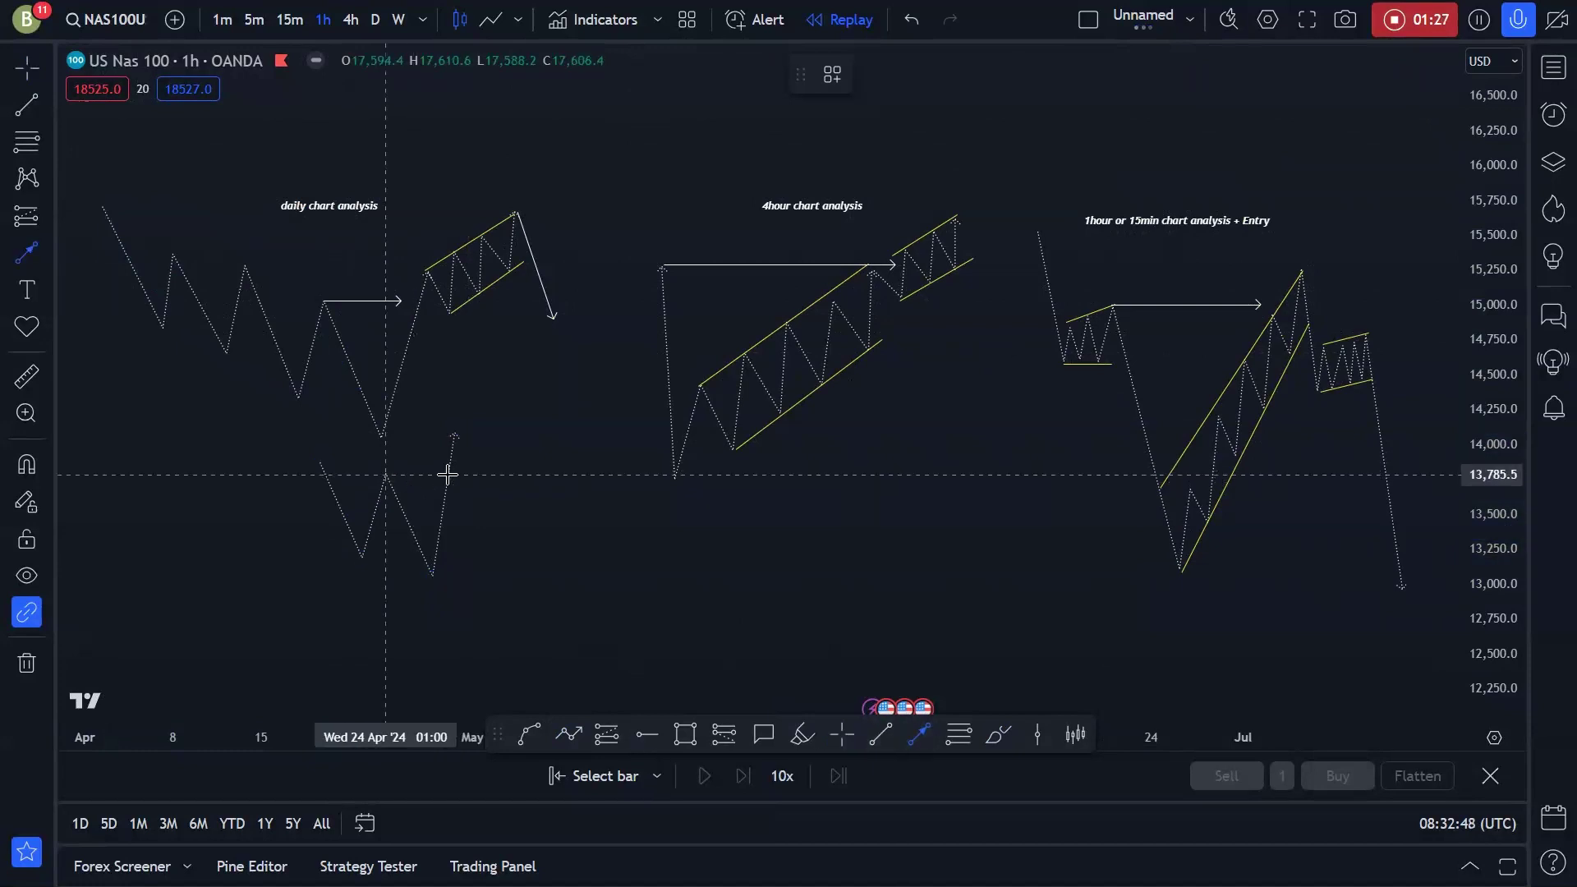
{"action": "left_click", "coordinate": [479, 492]}
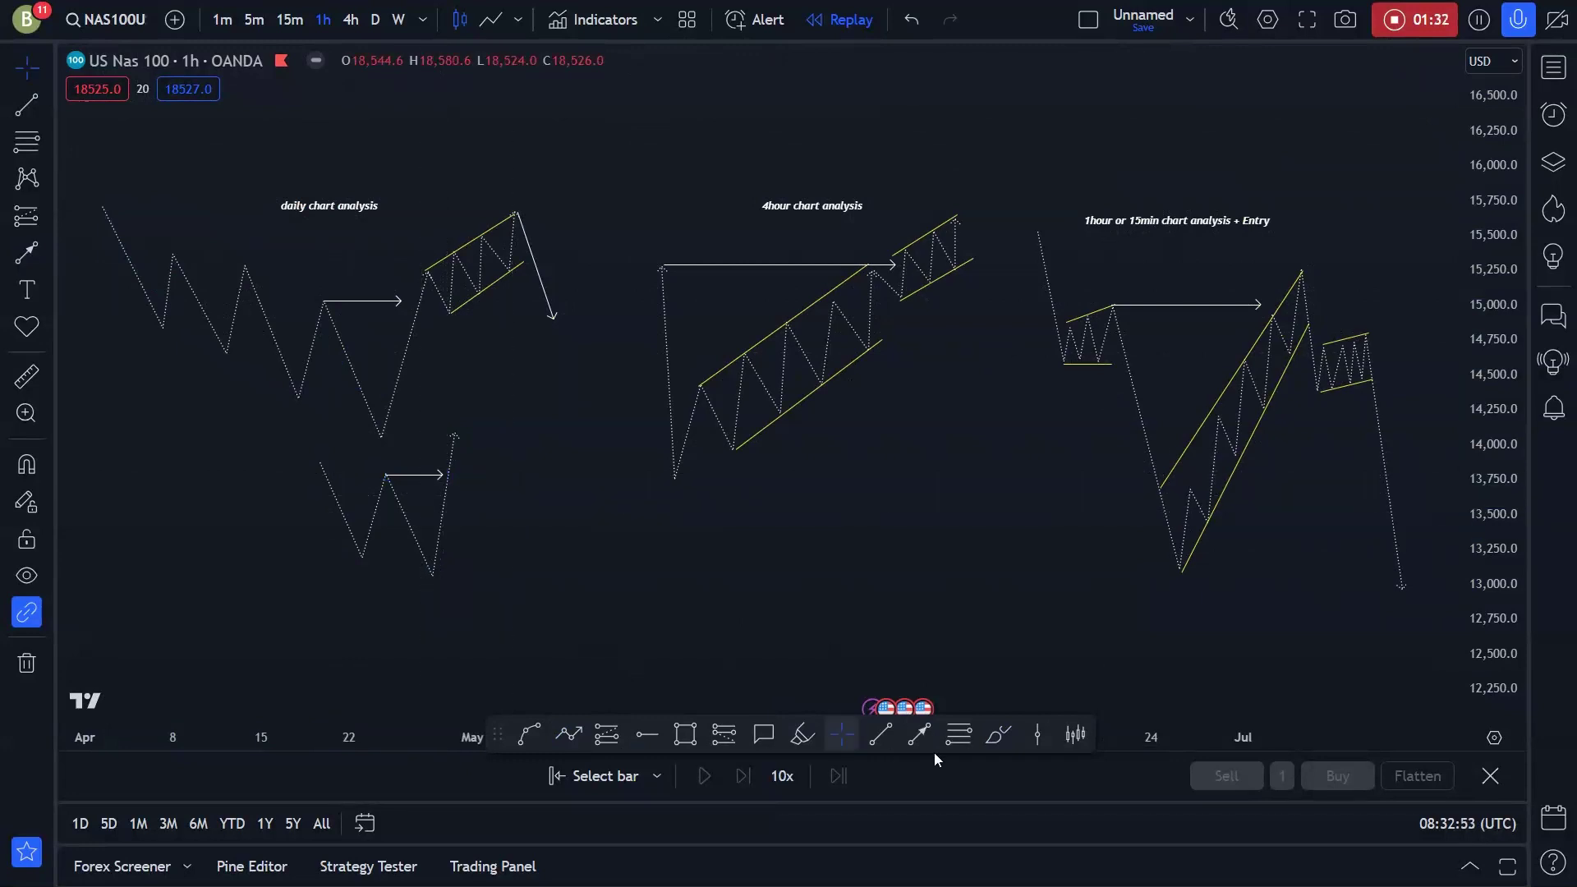
Brush a small rising zigzag with channel lines after the path's final rise and circle its upper end.
{"action": "left_click", "coordinate": [996, 734]}
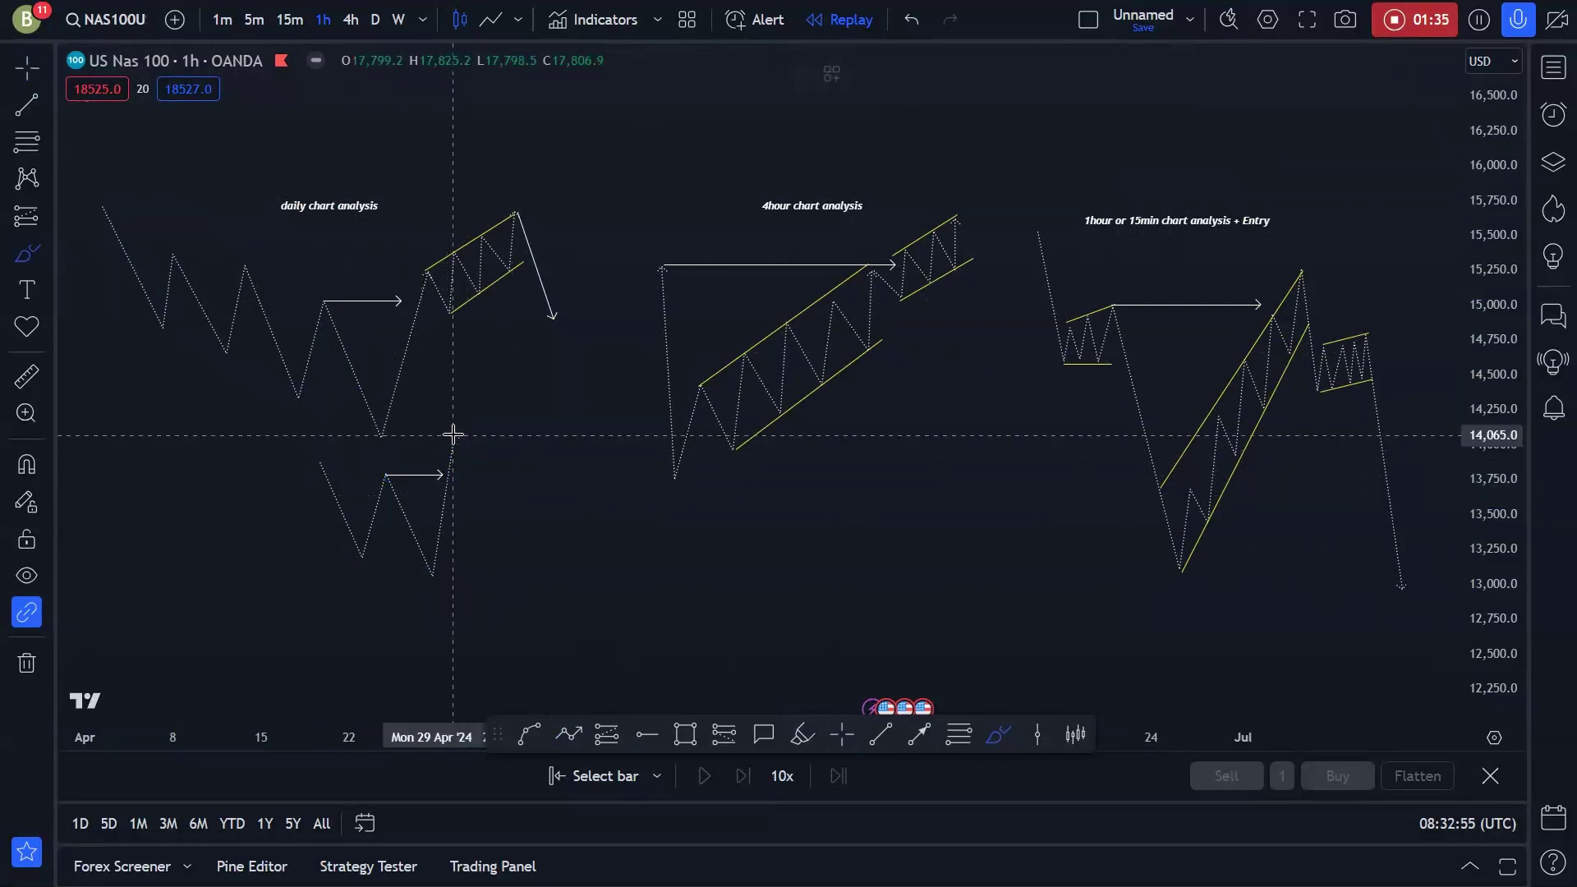
{"action": "mouse_move", "coordinate": [452, 436]}
{"action": "left_mouse_down"}
{"action": "mouse_move", "coordinate": [474, 474]}
{"action": "mouse_move", "coordinate": [502, 412]}
{"action": "mouse_move", "coordinate": [517, 450]}
{"action": "mouse_move", "coordinate": [525, 408]}
{"action": "left_mouse_up"}
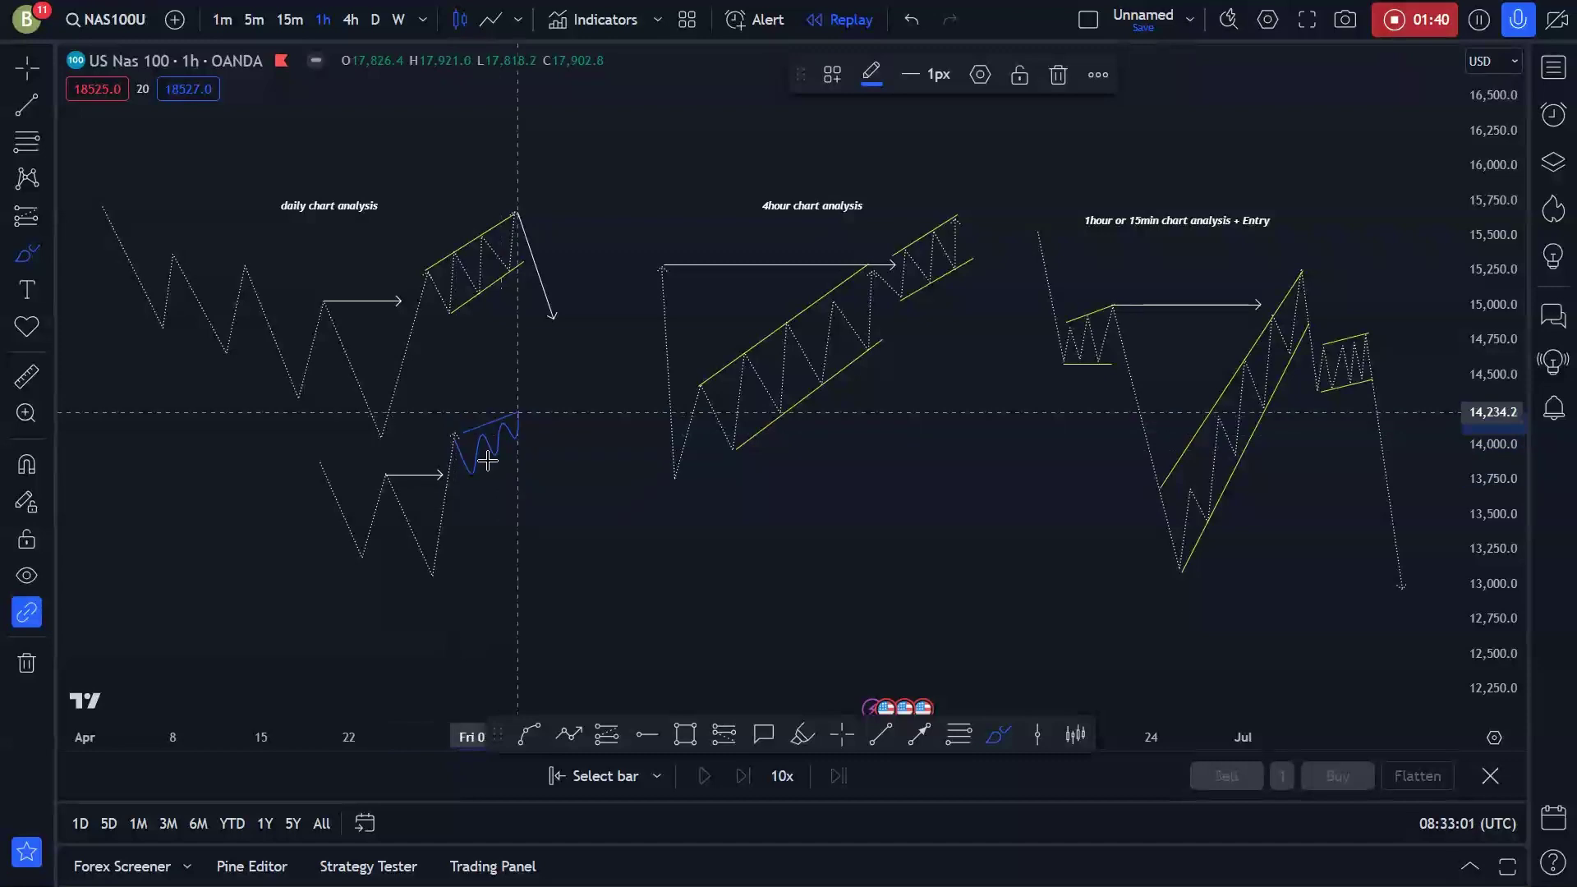
{"action": "mouse_move", "coordinate": [474, 487]}
{"action": "left_mouse_down"}
{"action": "mouse_move", "coordinate": [542, 441]}
{"action": "mouse_move", "coordinate": [528, 404]}
{"action": "left_mouse_up"}
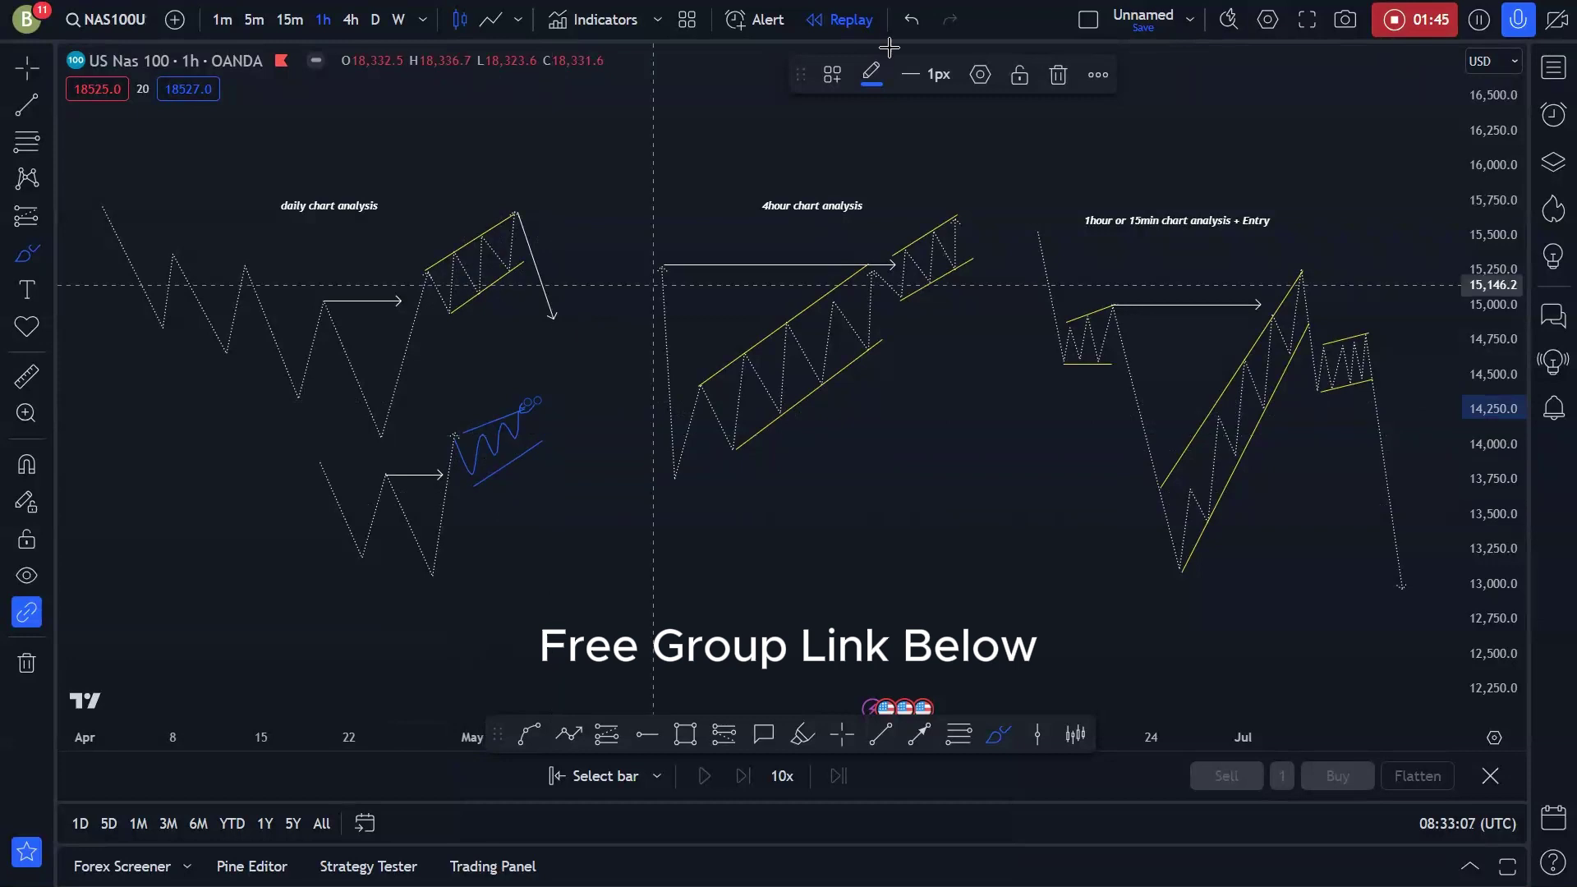
Undo the path, arrow and brush marks drawn beneath the daily schematic.
{"action": "left_click", "coordinate": [908, 22]}
{"action": "left_click", "coordinate": [907, 22]}
{"action": "left_click", "coordinate": [908, 22]}
{"action": "left_click", "coordinate": [908, 22]}
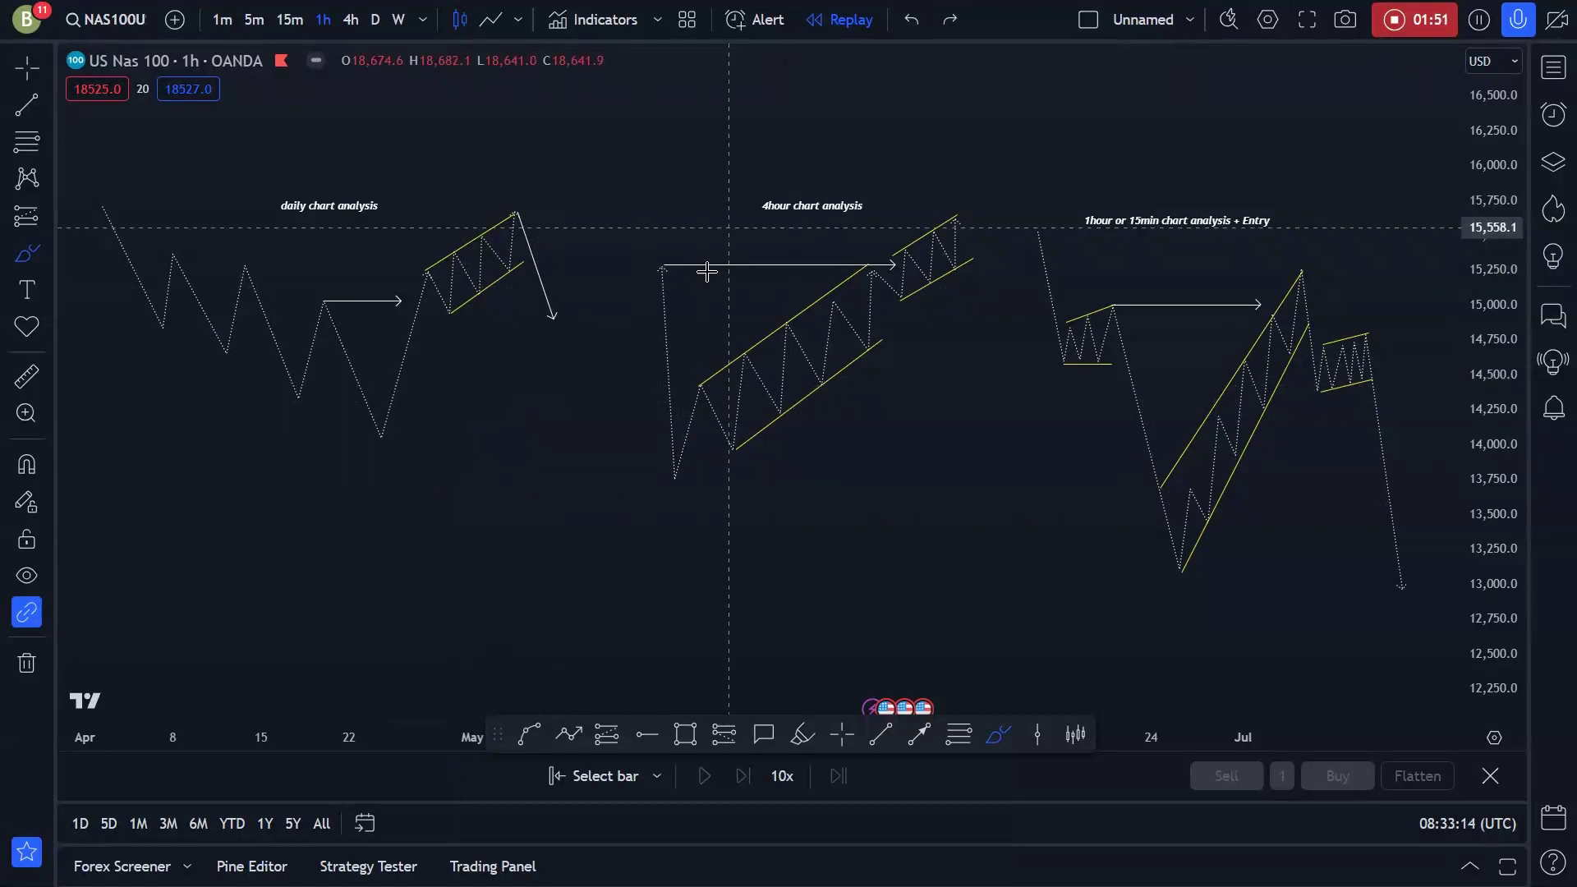
Brush a circle around the 4-hour schematic's first high and one around its large rising channel, undoing each mark.
{"action": "mouse_move", "coordinate": [681, 260]}
{"action": "left_mouse_down"}
{"action": "mouse_move", "coordinate": [641, 278]}
{"action": "mouse_move", "coordinate": [693, 271]}
{"action": "mouse_move", "coordinate": [697, 254]}
{"action": "mouse_move", "coordinate": [667, 251]}
{"action": "mouse_move", "coordinate": [676, 271]}
{"action": "left_mouse_up"}
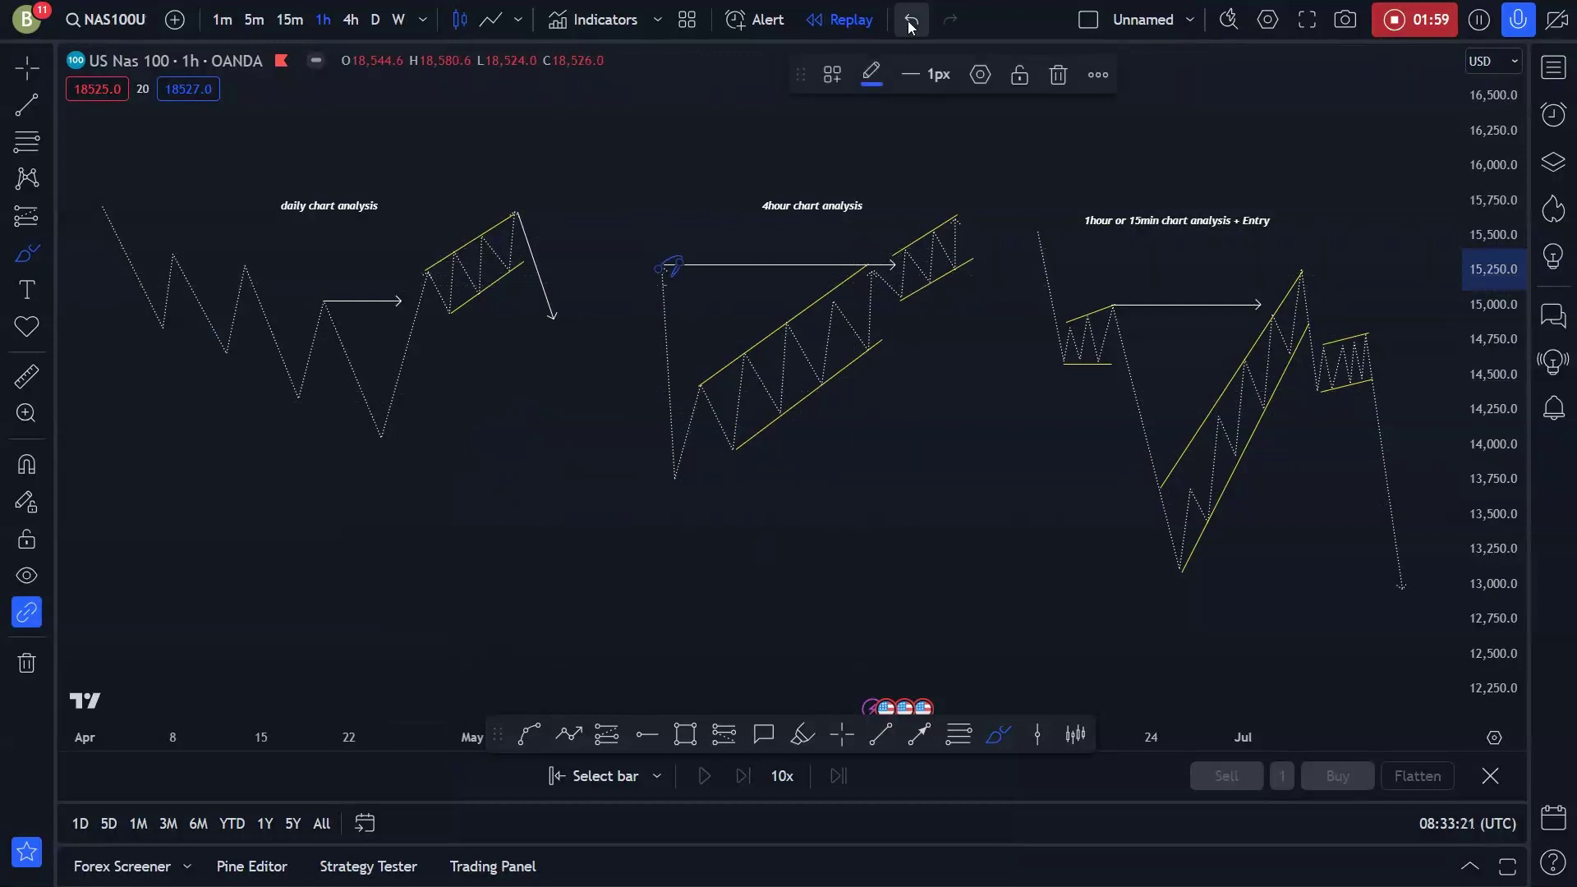
{"action": "key", "text": "ctrl+z"}
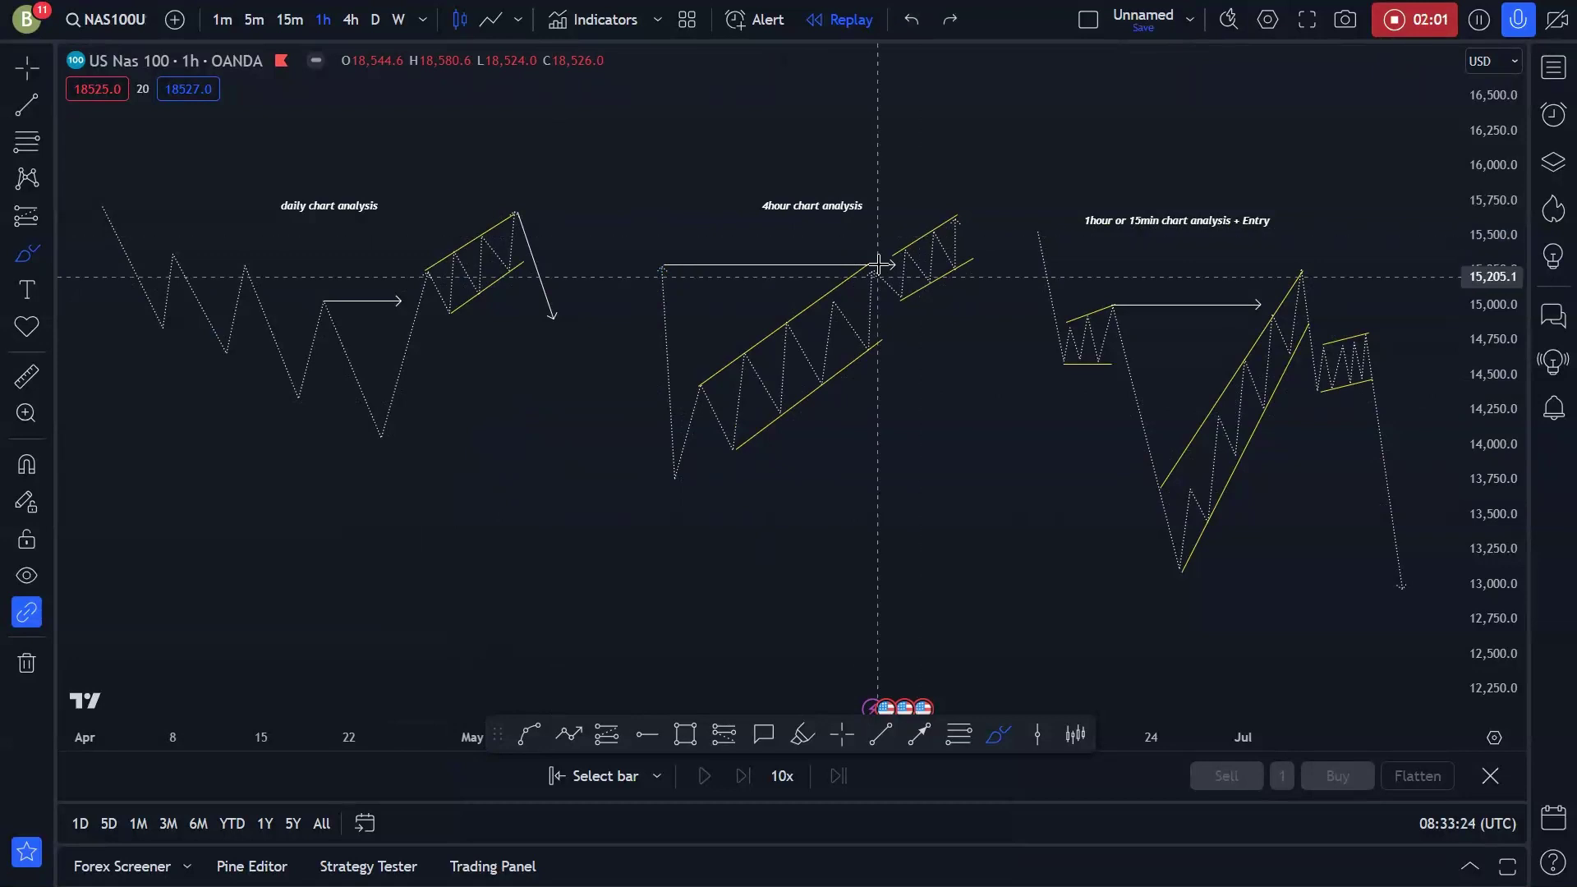
{"action": "mouse_move", "coordinate": [877, 265]}
{"action": "left_mouse_down"}
{"action": "mouse_move", "coordinate": [715, 348]}
{"action": "mouse_move", "coordinate": [704, 423]}
{"action": "mouse_move", "coordinate": [735, 448]}
{"action": "mouse_move", "coordinate": [859, 262]}
{"action": "left_mouse_up"}
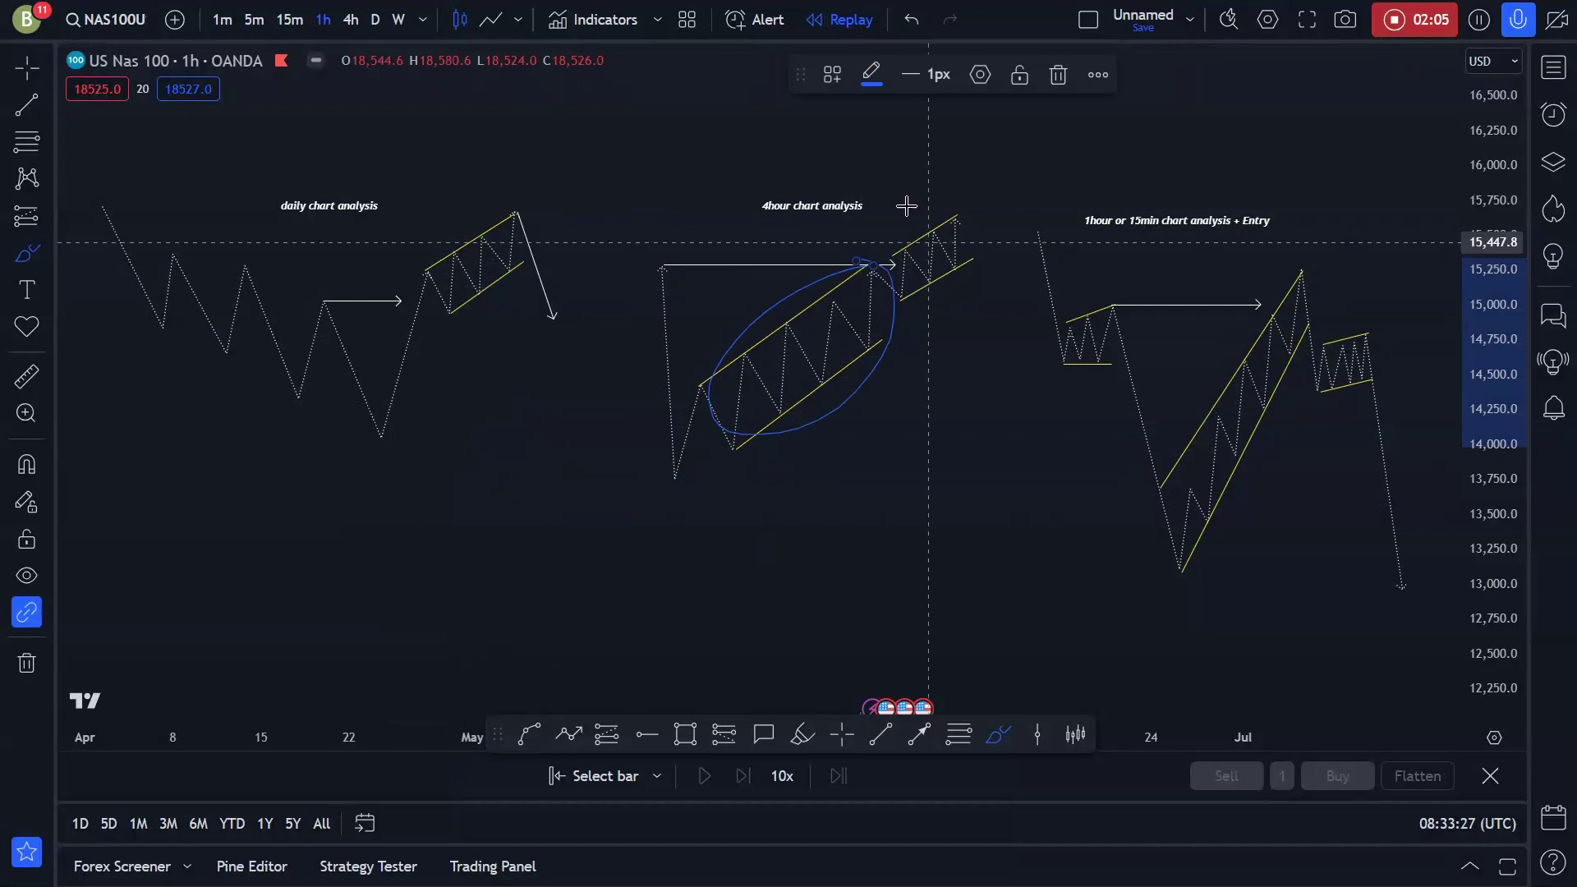
{"action": "left_click", "coordinate": [913, 23]}
{"action": "left_click", "coordinate": [914, 23]}
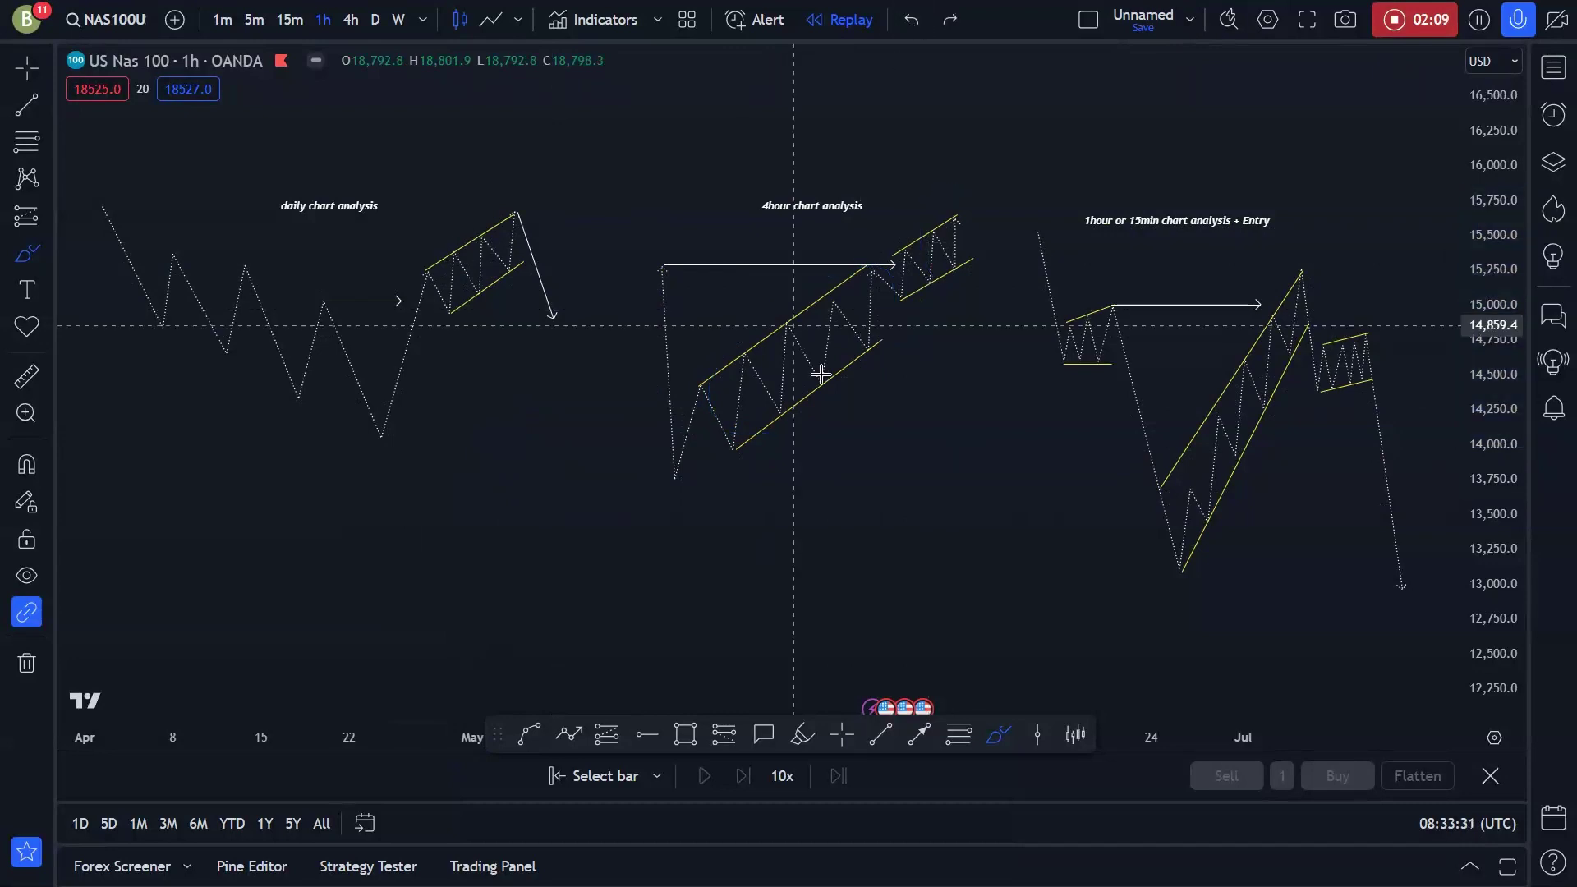
Try extending the upper line of the 4-hour schematic's large channel above the small channel to about 15,683.
{"action": "left_click", "coordinate": [842, 734]}
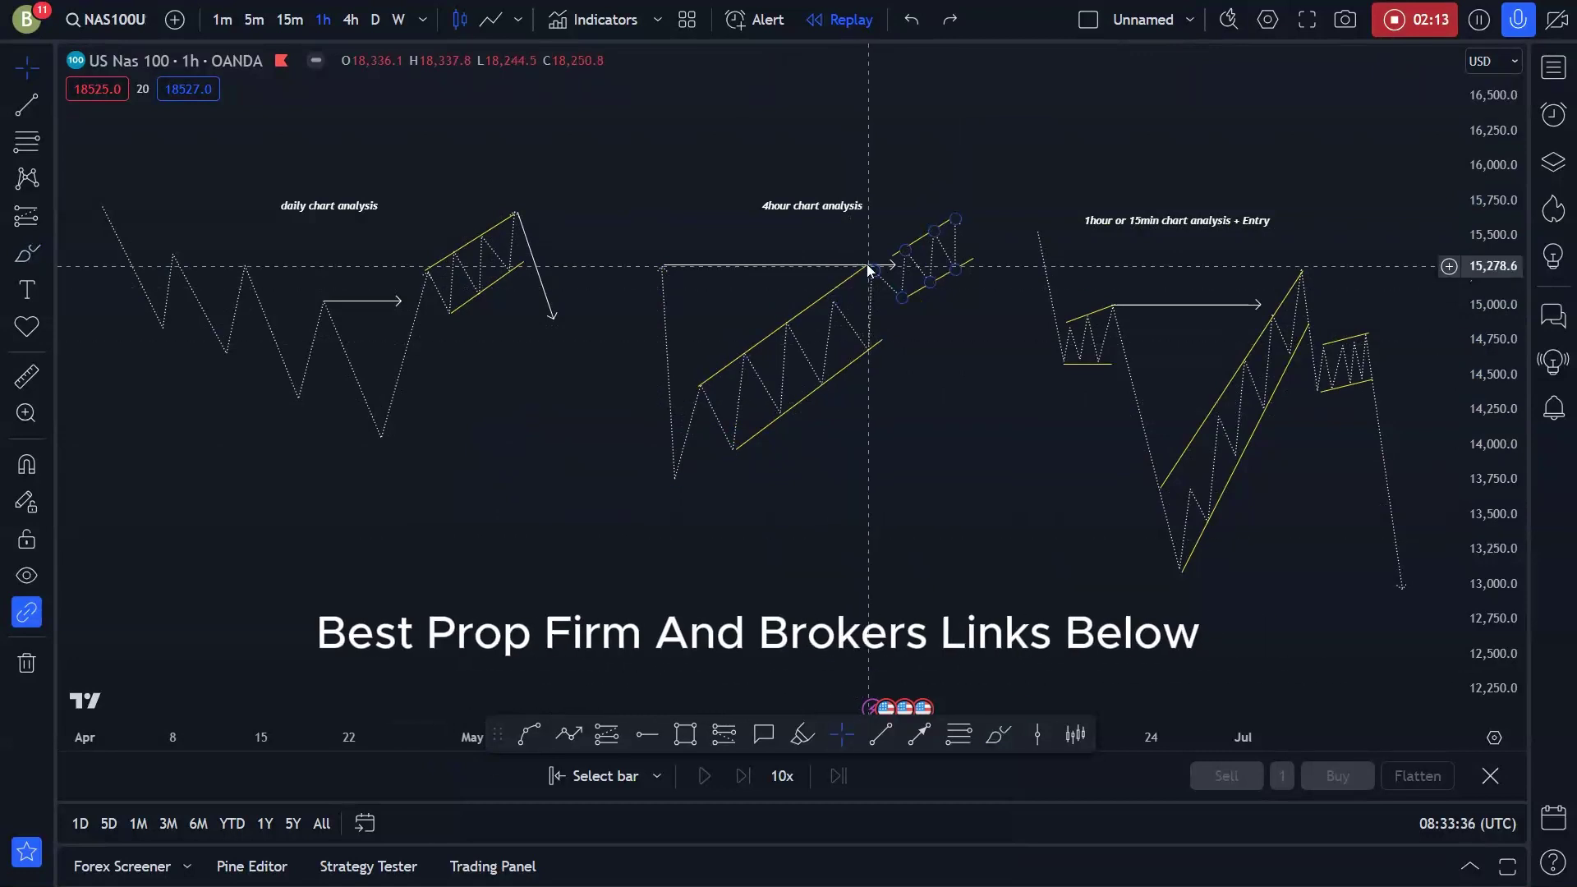
{"action": "left_click_drag", "start_coordinate": [867, 265], "coordinate": [941, 212]}
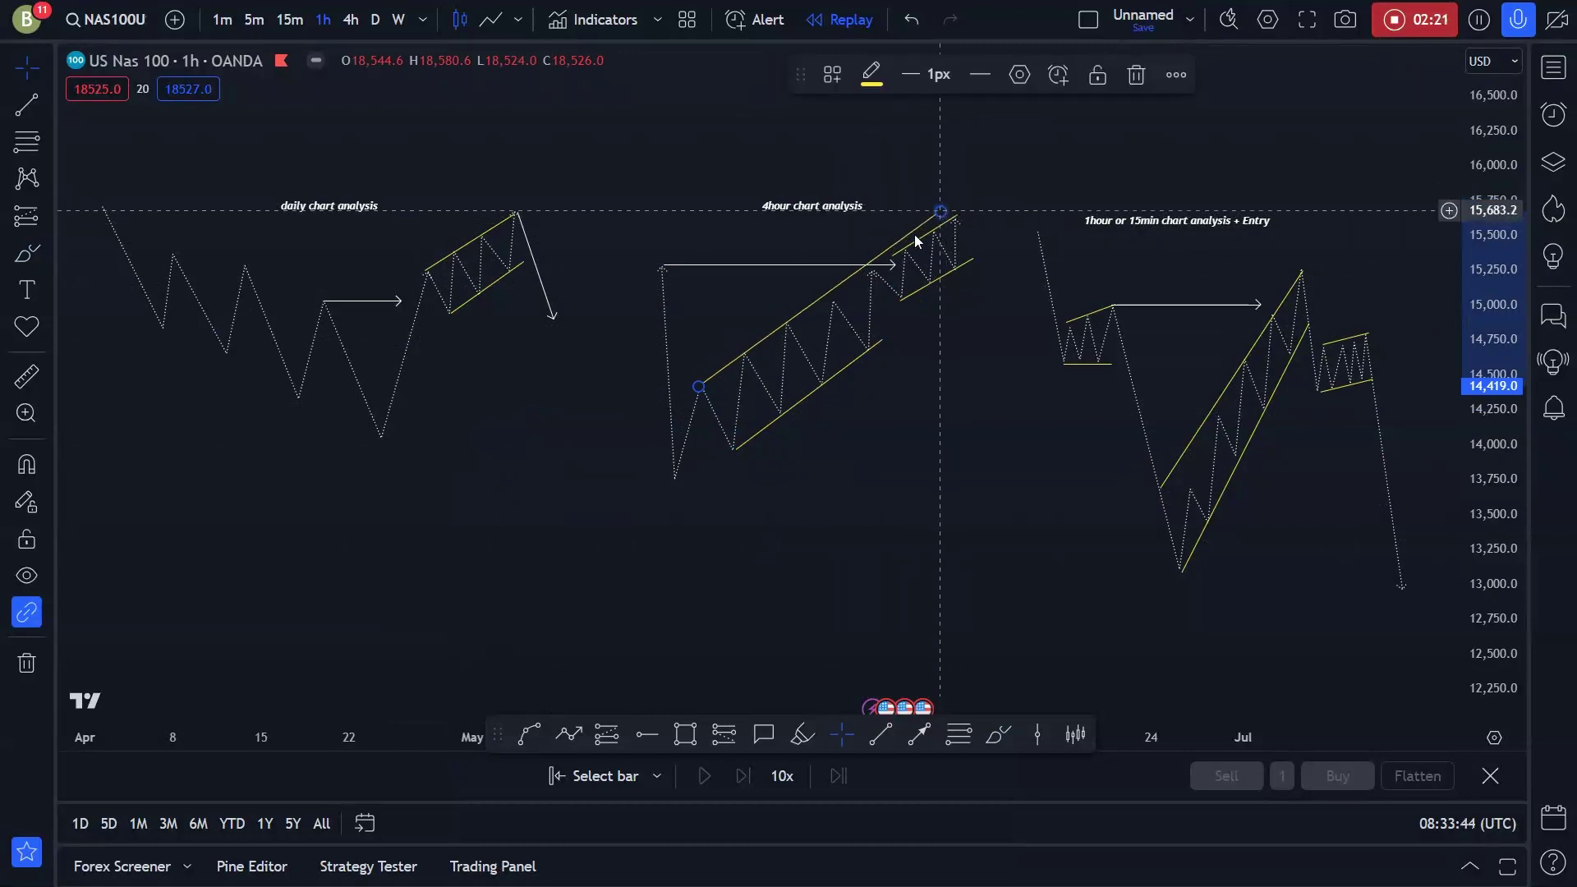
{"action": "key", "text": "ctrl+z"}
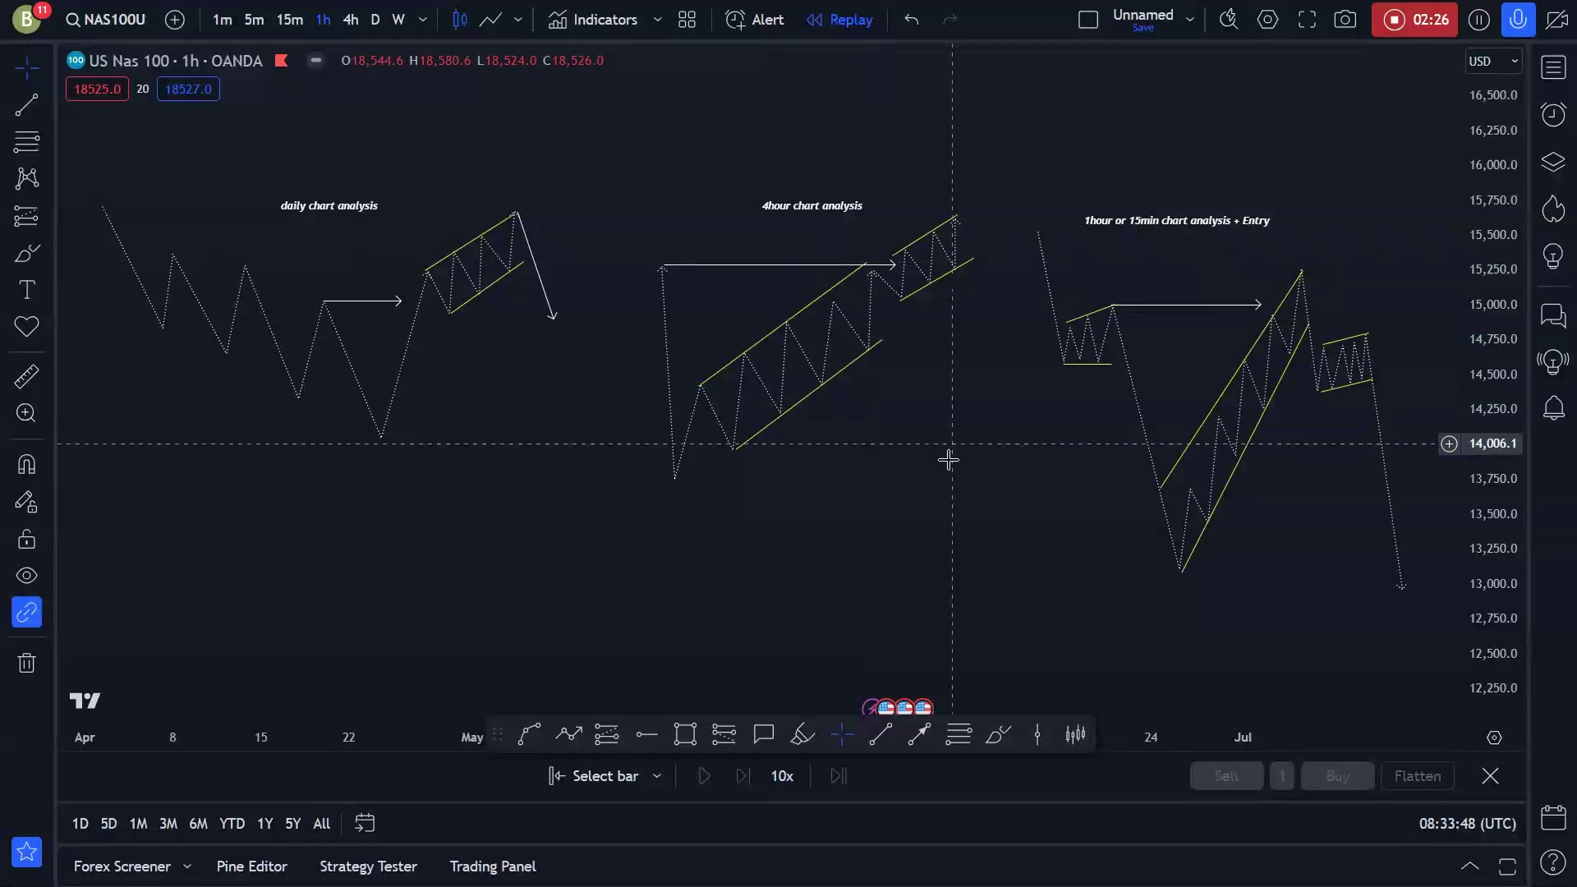
Brush marks over the small channel's highs in the 4-hour schematic and place a short position with entry at about 15,595.
{"action": "left_click", "coordinate": [998, 734]}
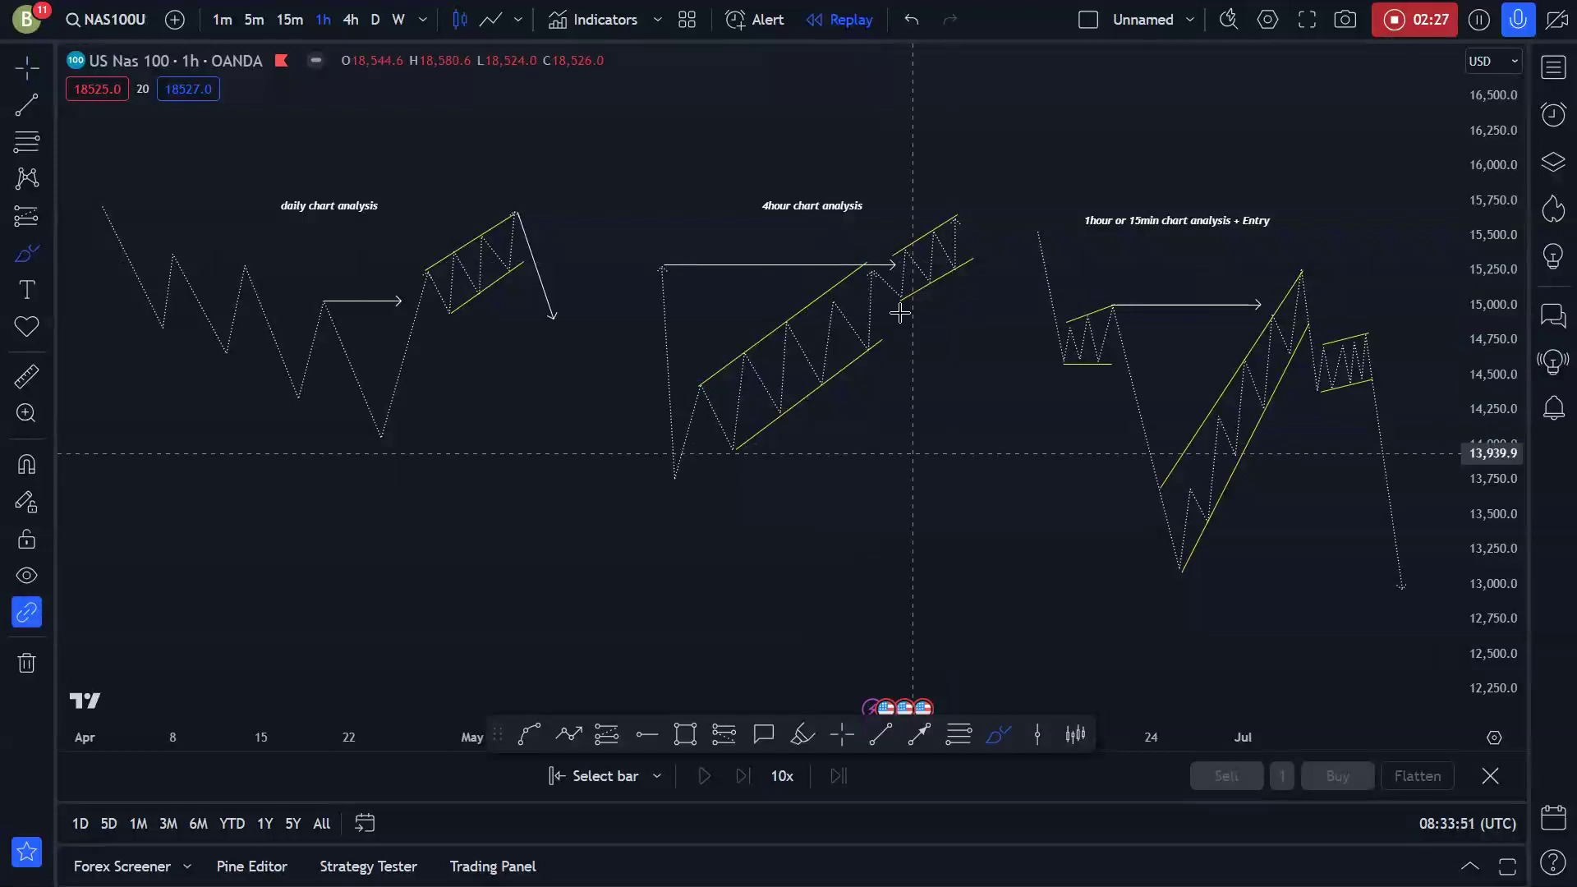
{"action": "mouse_move", "coordinate": [910, 240]}
{"action": "left_mouse_down"}
{"action": "mouse_move", "coordinate": [891, 254]}
{"action": "mouse_move", "coordinate": [955, 214]}
{"action": "left_mouse_up"}
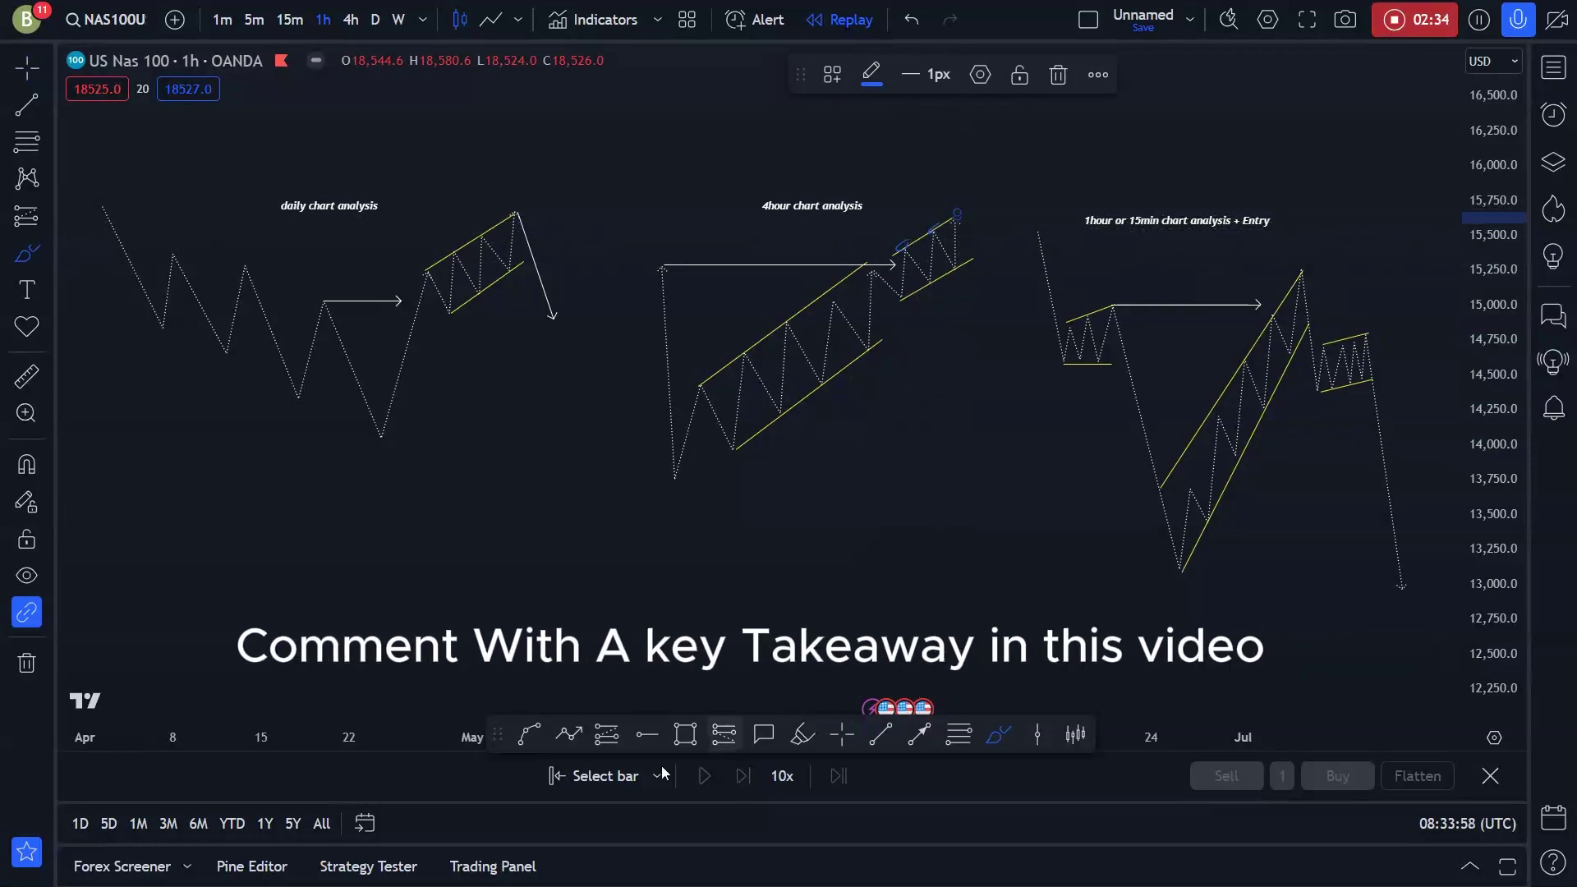
{"action": "left_click", "coordinate": [724, 733]}
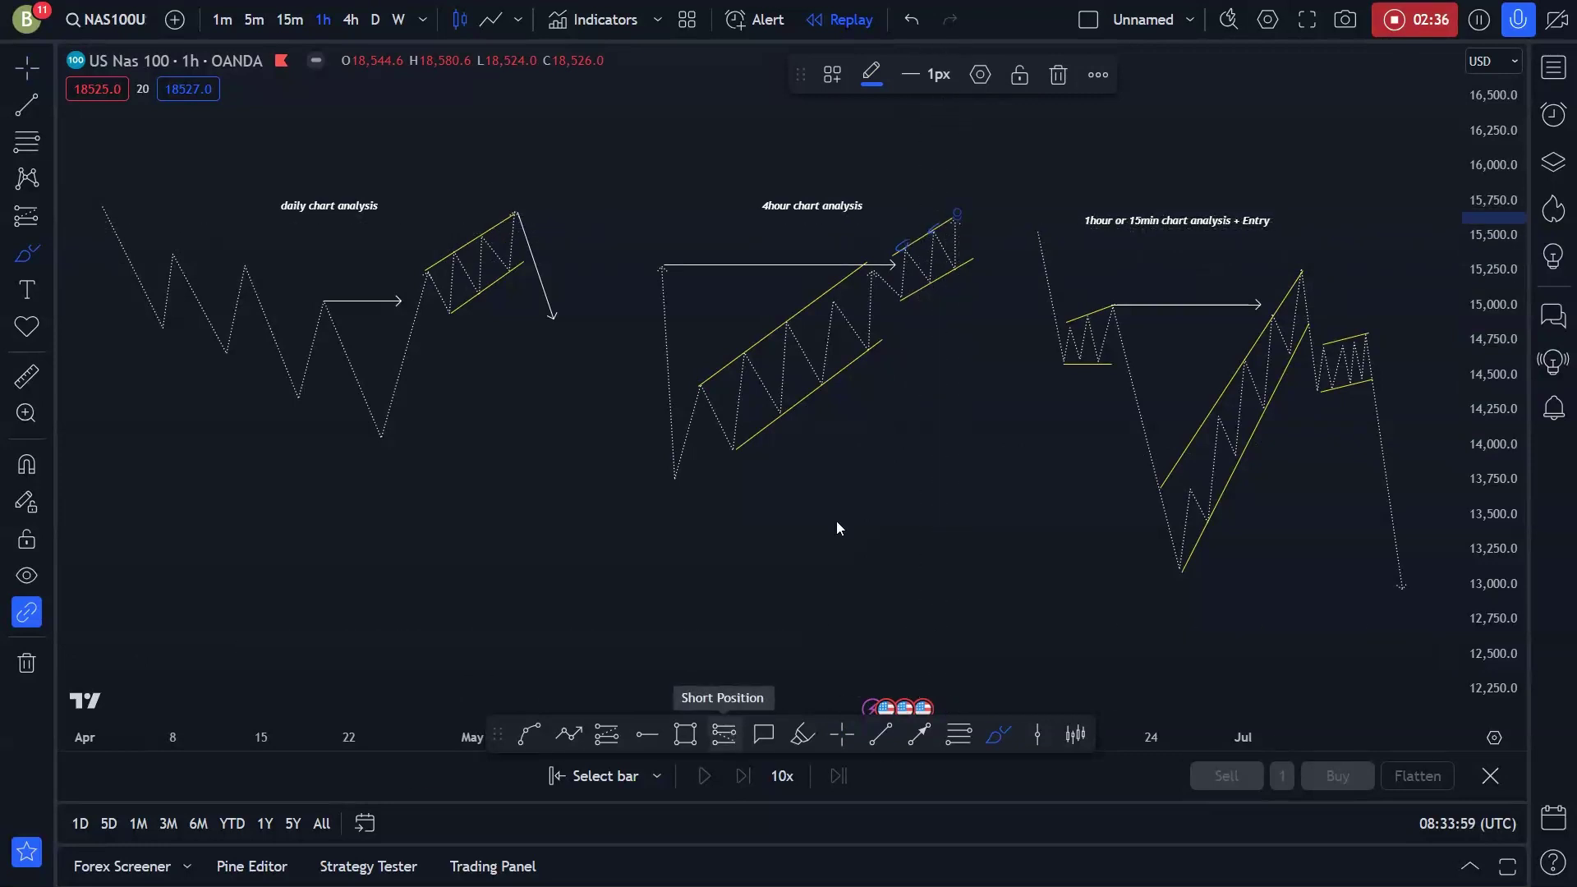
{"action": "left_click", "coordinate": [957, 222]}
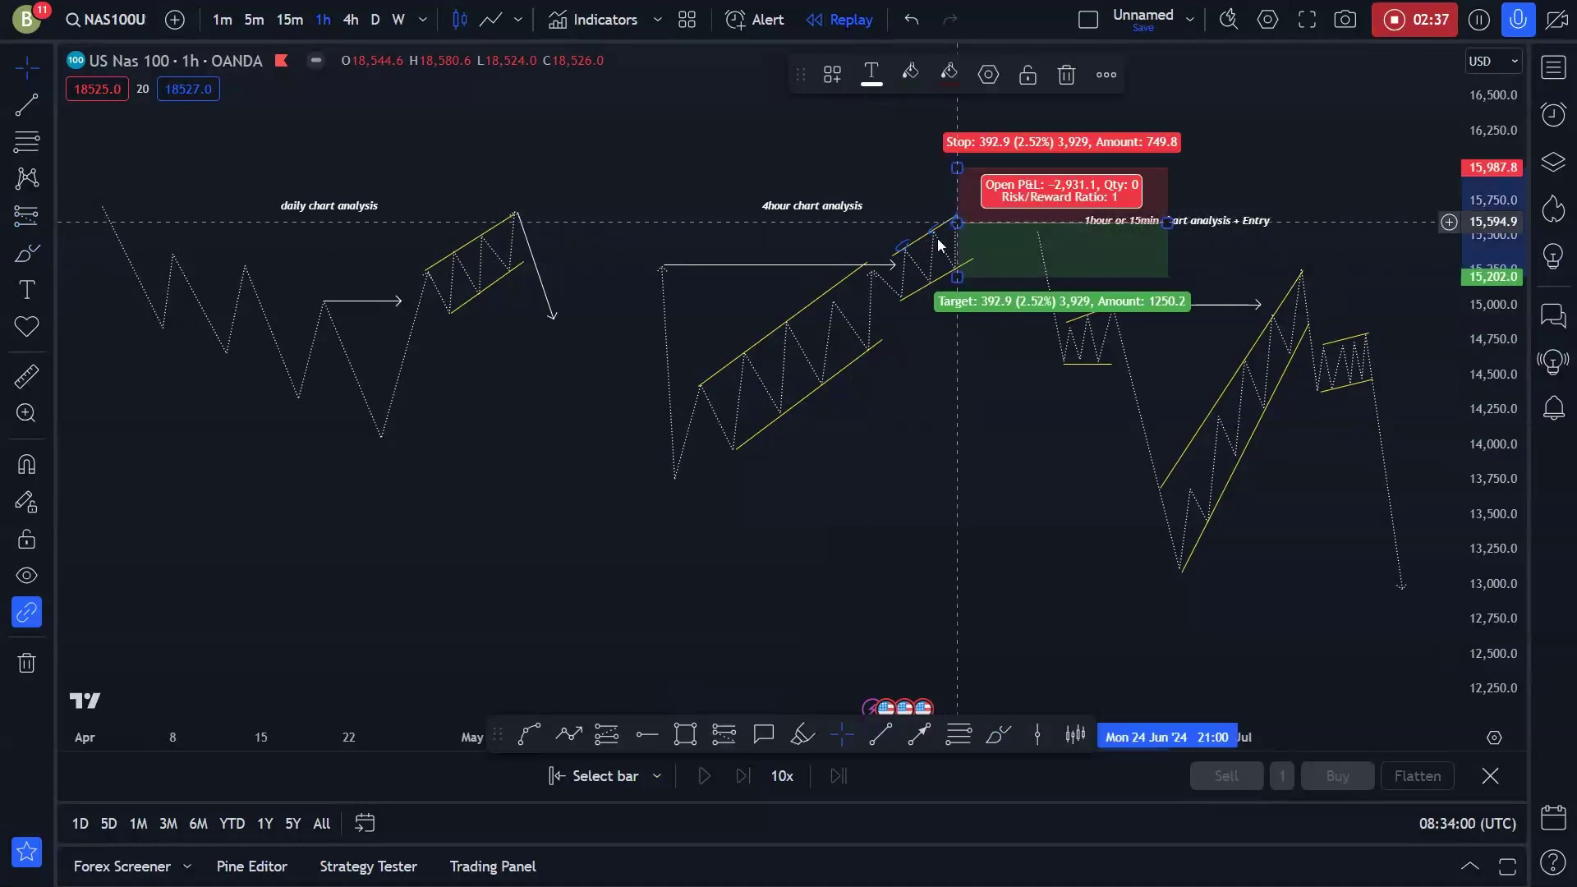
Set the short position's stop to about 15,808 and its target to about 13,741, and narrow its box to end before the 1-hour schematic.
{"action": "left_click_drag", "start_coordinate": [957, 170], "coordinate": [958, 192]}
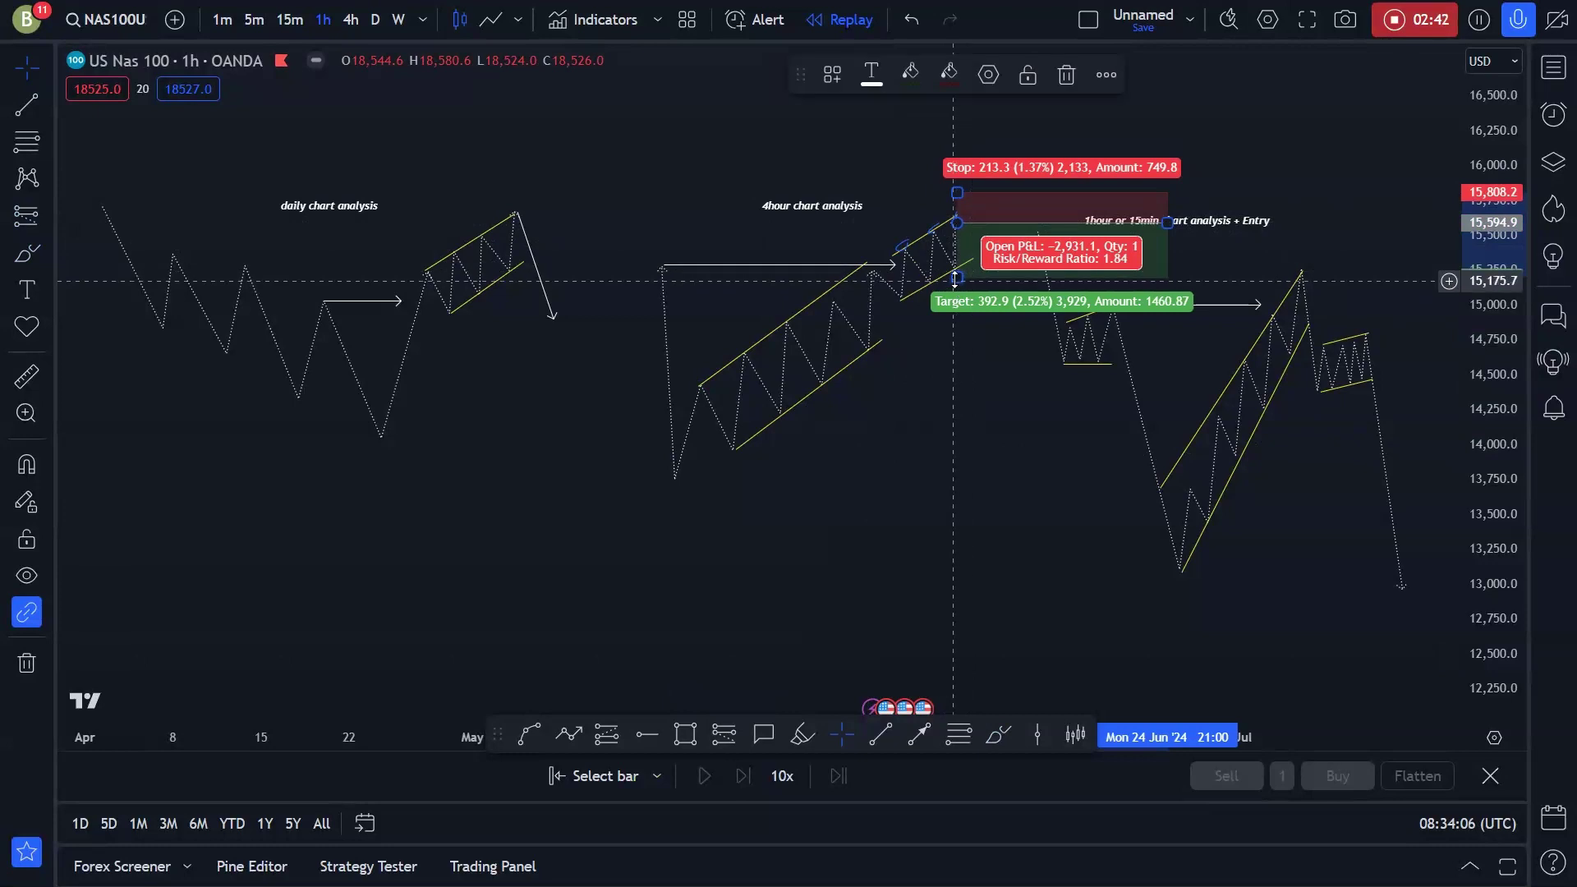
{"action": "left_click_drag", "start_coordinate": [956, 311], "coordinate": [932, 451]}
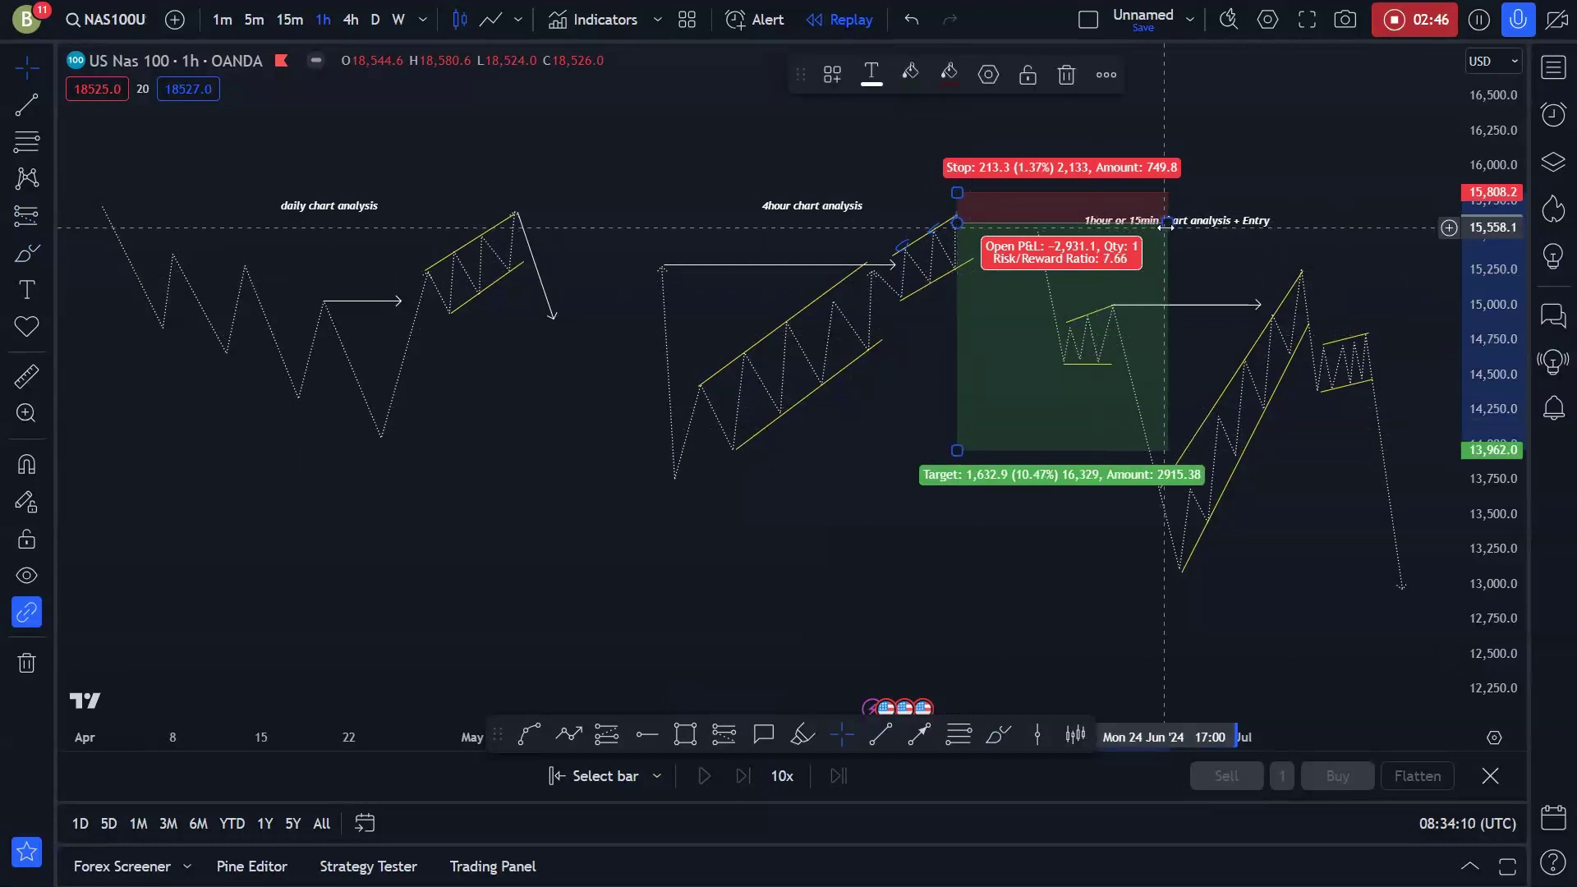
{"action": "left_click_drag", "start_coordinate": [1123, 224], "coordinate": [1016, 236]}
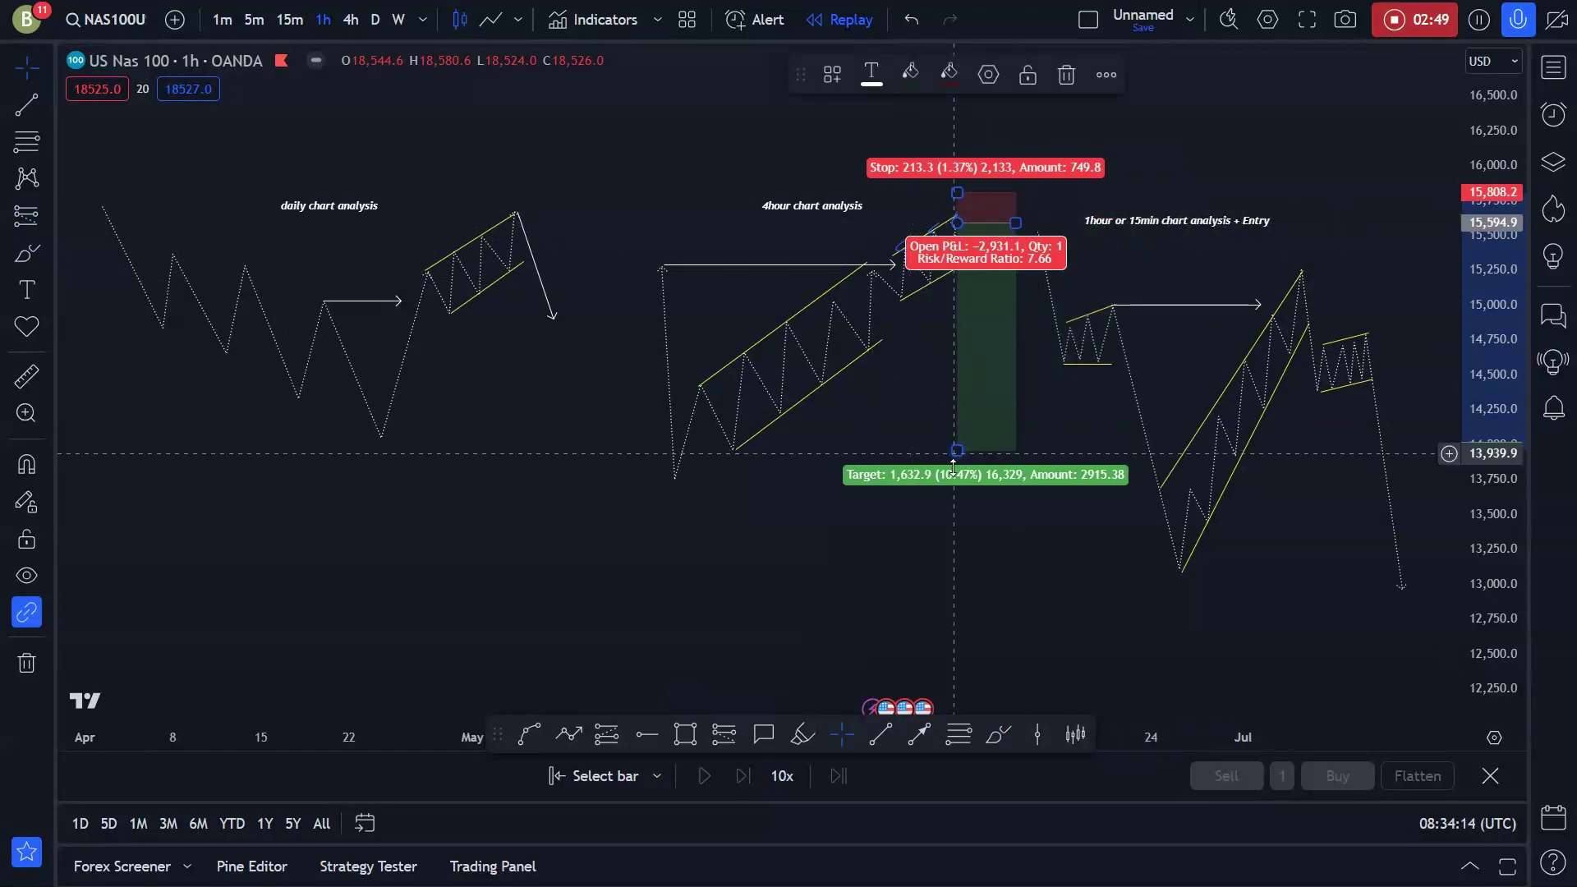
{"action": "left_click_drag", "start_coordinate": [957, 451], "coordinate": [955, 483]}
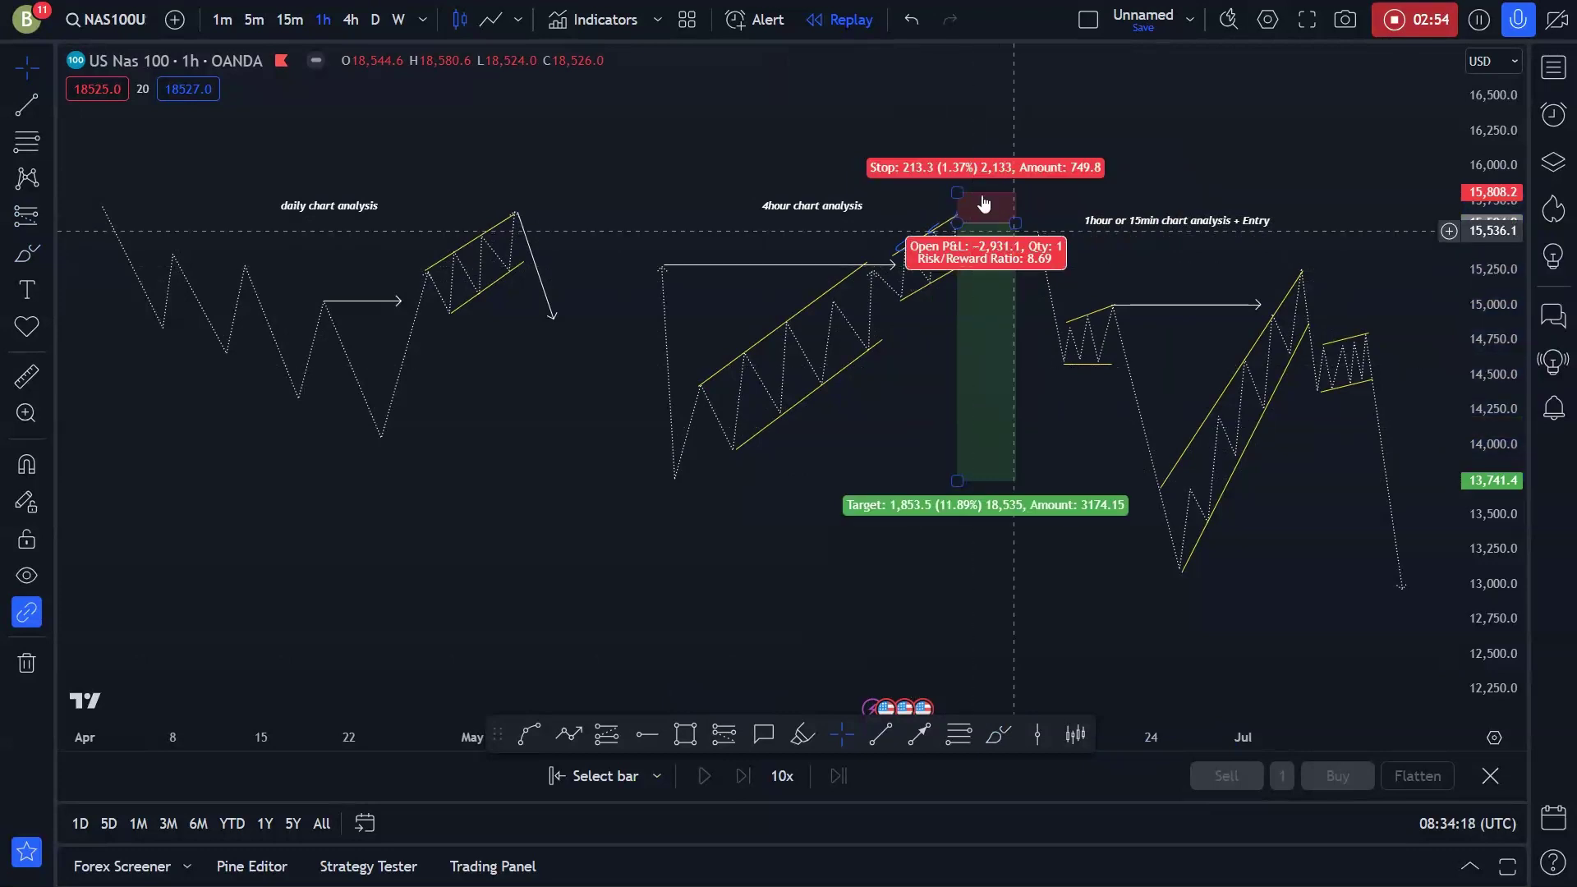
Brush a circle around the 4-hour schematic's first high and a small mark at the short position's entry.
{"action": "left_click", "coordinate": [945, 224]}
{"action": "left_click", "coordinate": [1000, 733]}
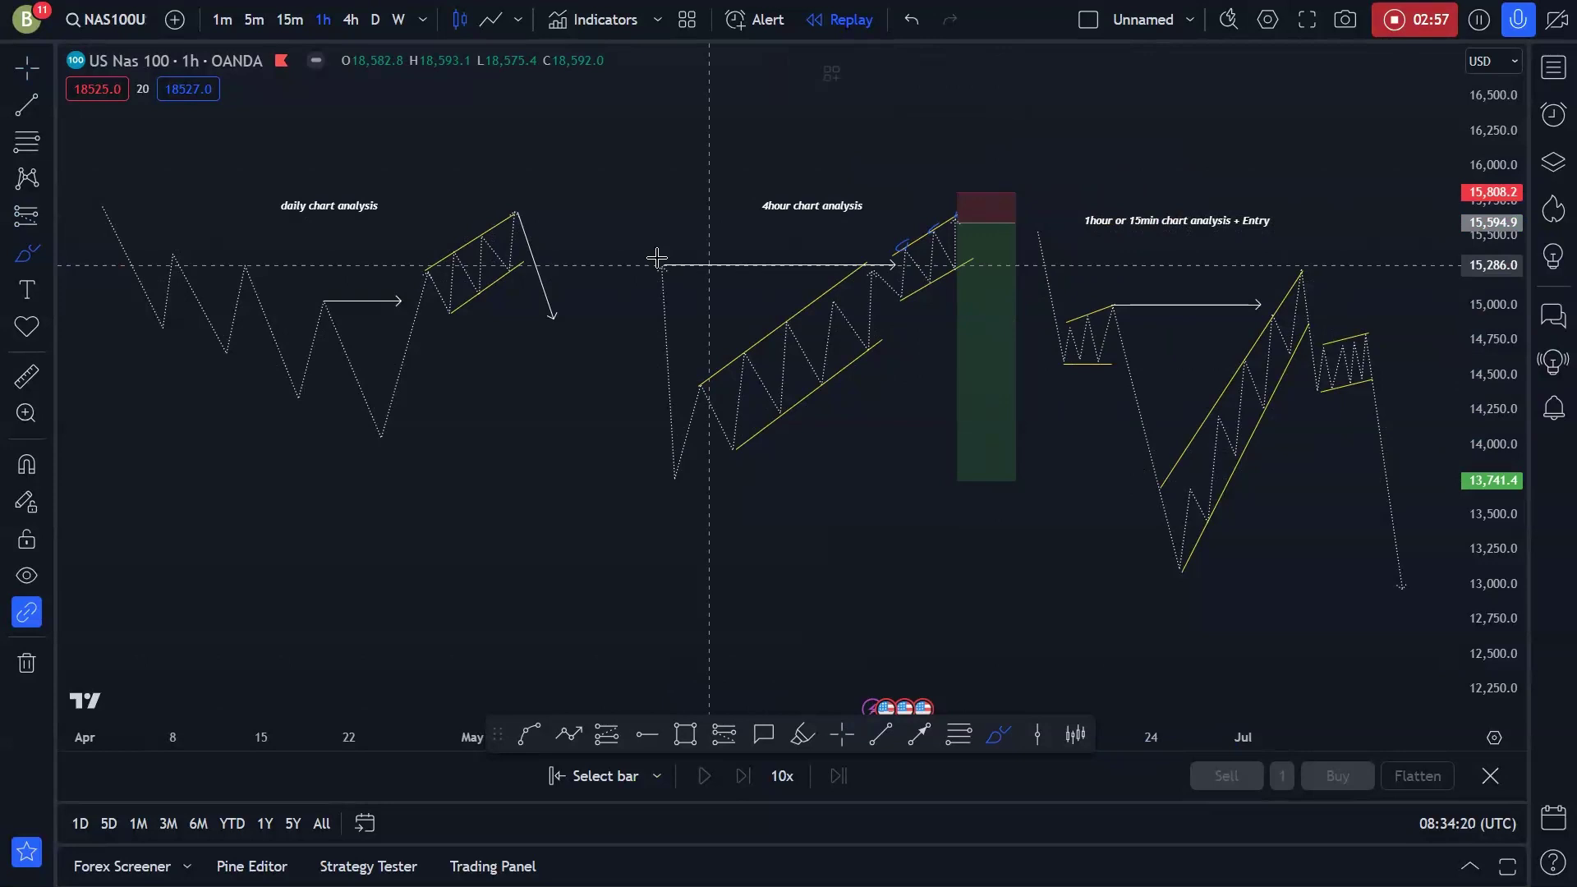
{"action": "mouse_move", "coordinate": [679, 263]}
{"action": "left_mouse_down"}
{"action": "mouse_move", "coordinate": [661, 248]}
{"action": "mouse_move", "coordinate": [694, 263]}
{"action": "left_mouse_up"}
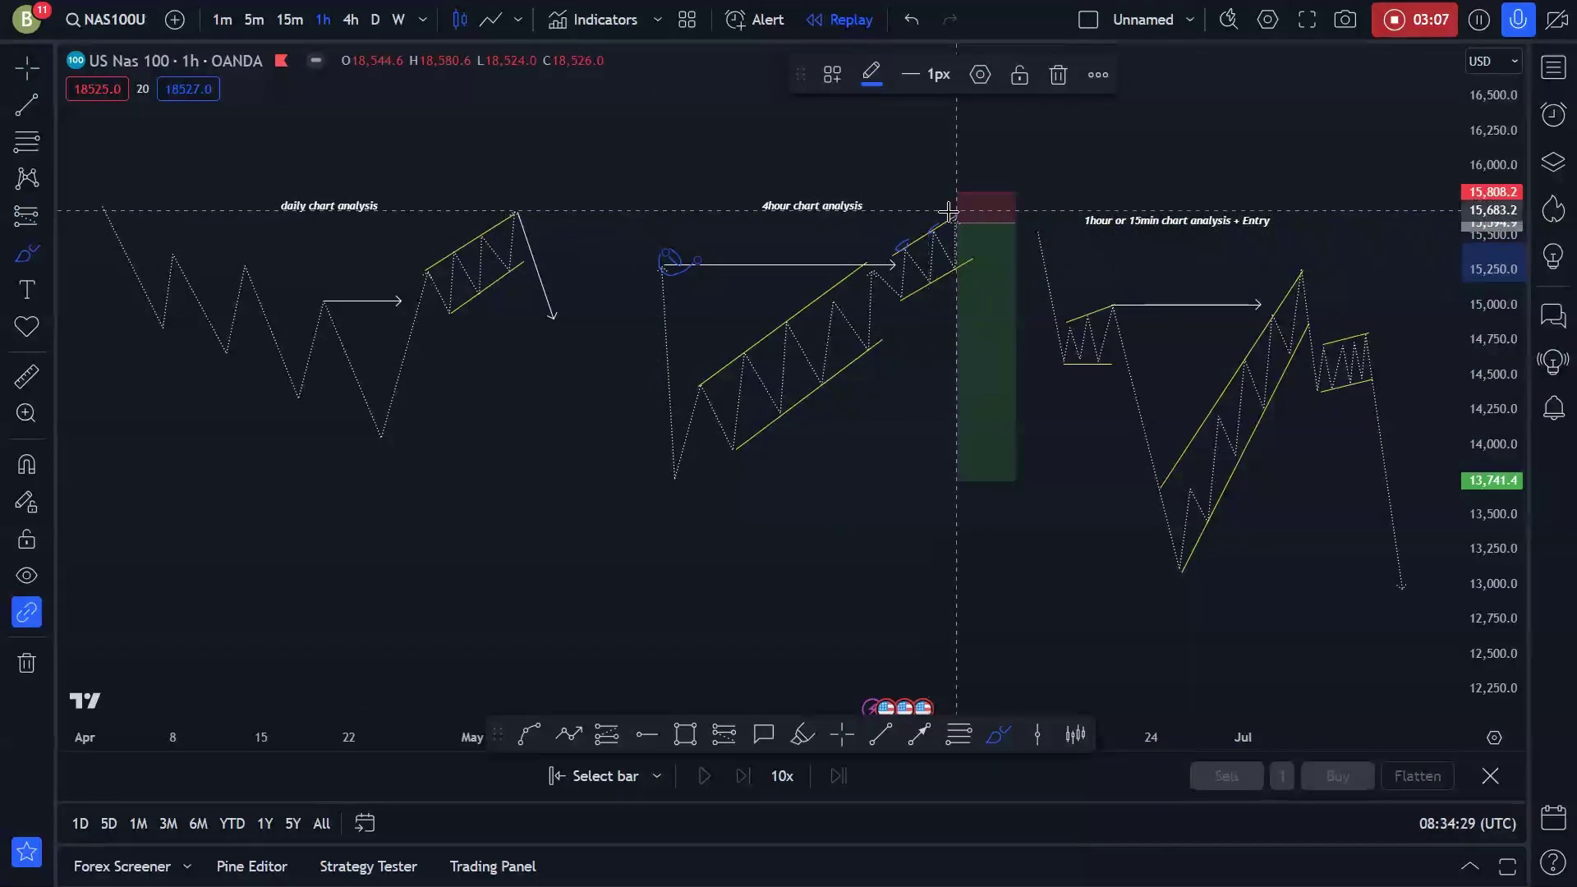
{"action": "mouse_move", "coordinate": [952, 215]}
{"action": "left_mouse_down"}
{"action": "mouse_move", "coordinate": [967, 236]}
{"action": "mouse_move", "coordinate": [958, 218]}
{"action": "left_mouse_up"}
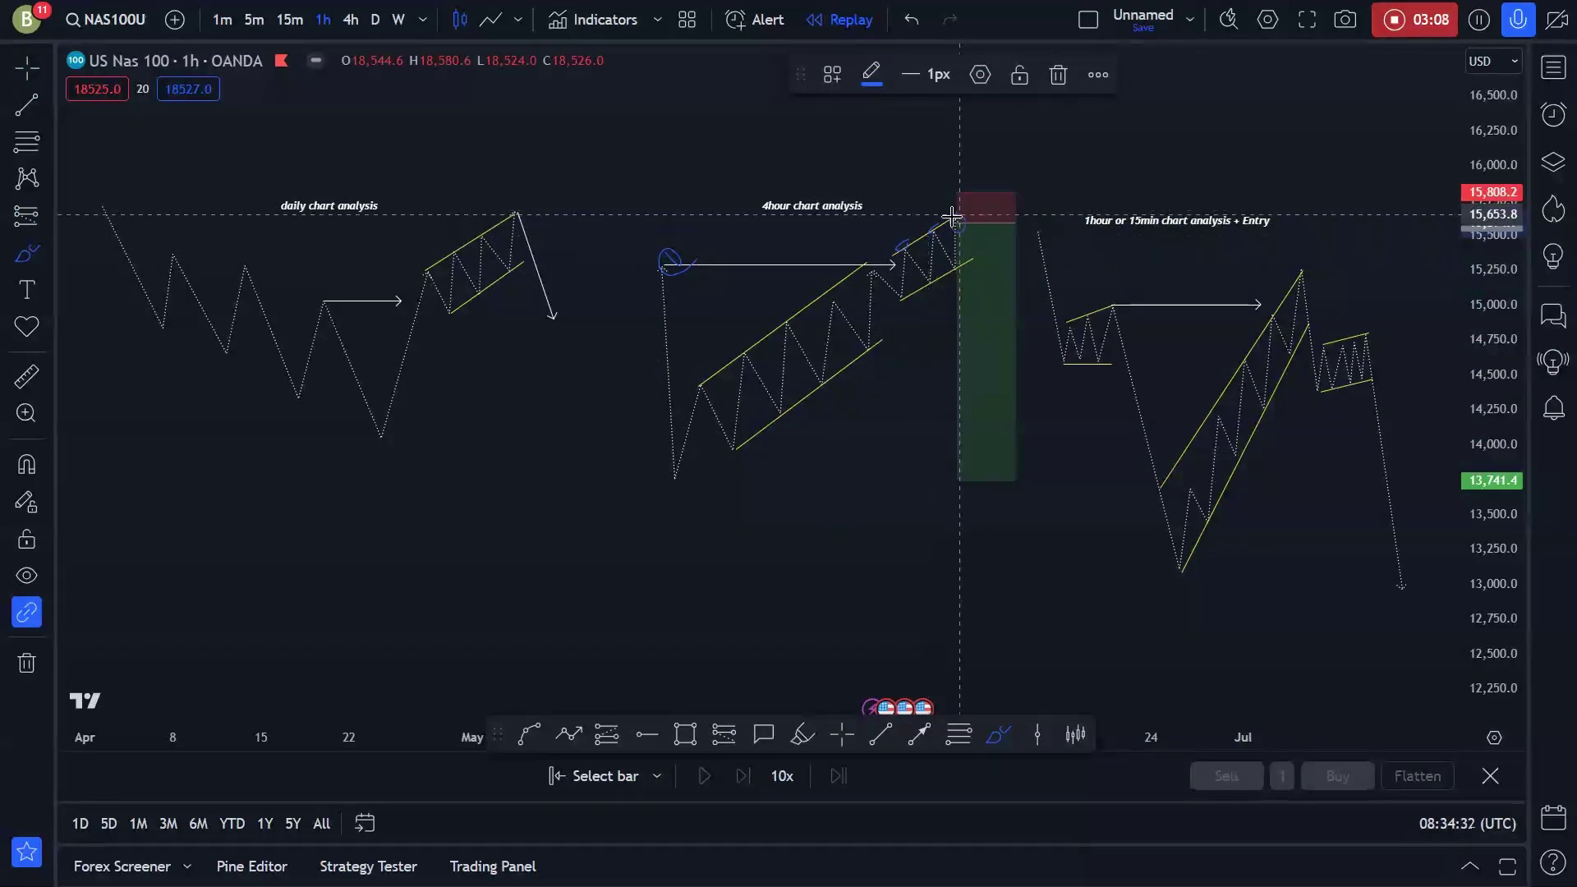
Undo the brush marks and the short position on the 4-hour schematic.
{"action": "left_click", "coordinate": [910, 23]}
{"action": "left_click", "coordinate": [910, 23]}
{"action": "left_click", "coordinate": [910, 23]}
{"action": "left_click", "coordinate": [916, 22]}
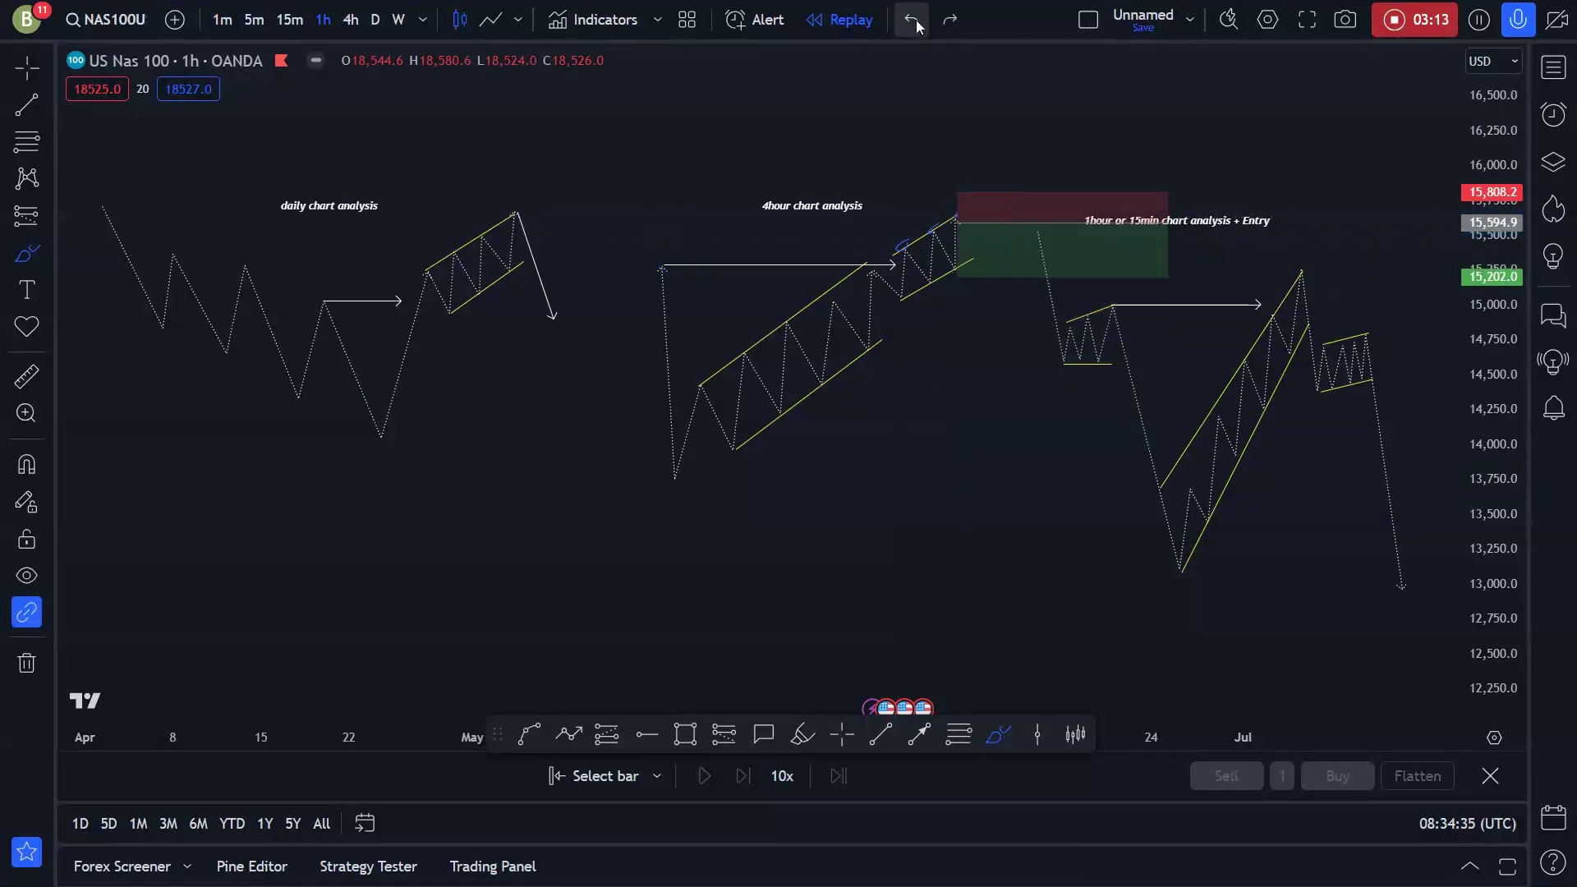
{"action": "left_click", "coordinate": [916, 22]}
{"action": "left_click", "coordinate": [916, 21]}
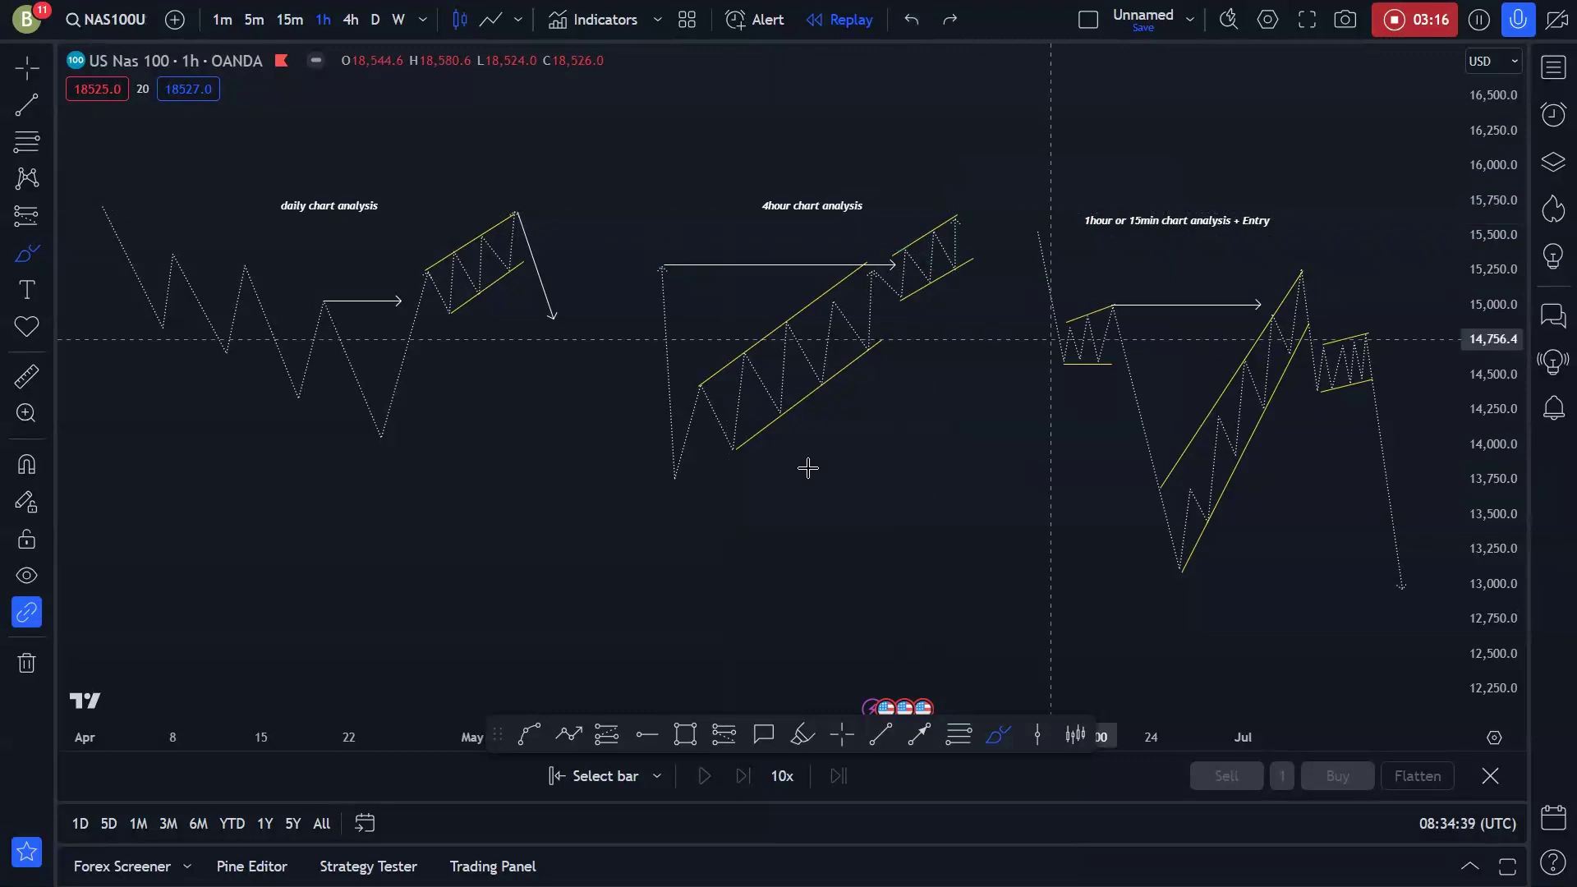
Draw a six-point rising zigzag path from about 13,859 up to the starting high of the 1-hour schematic at about 15,521.
{"action": "left_click", "coordinate": [841, 734]}
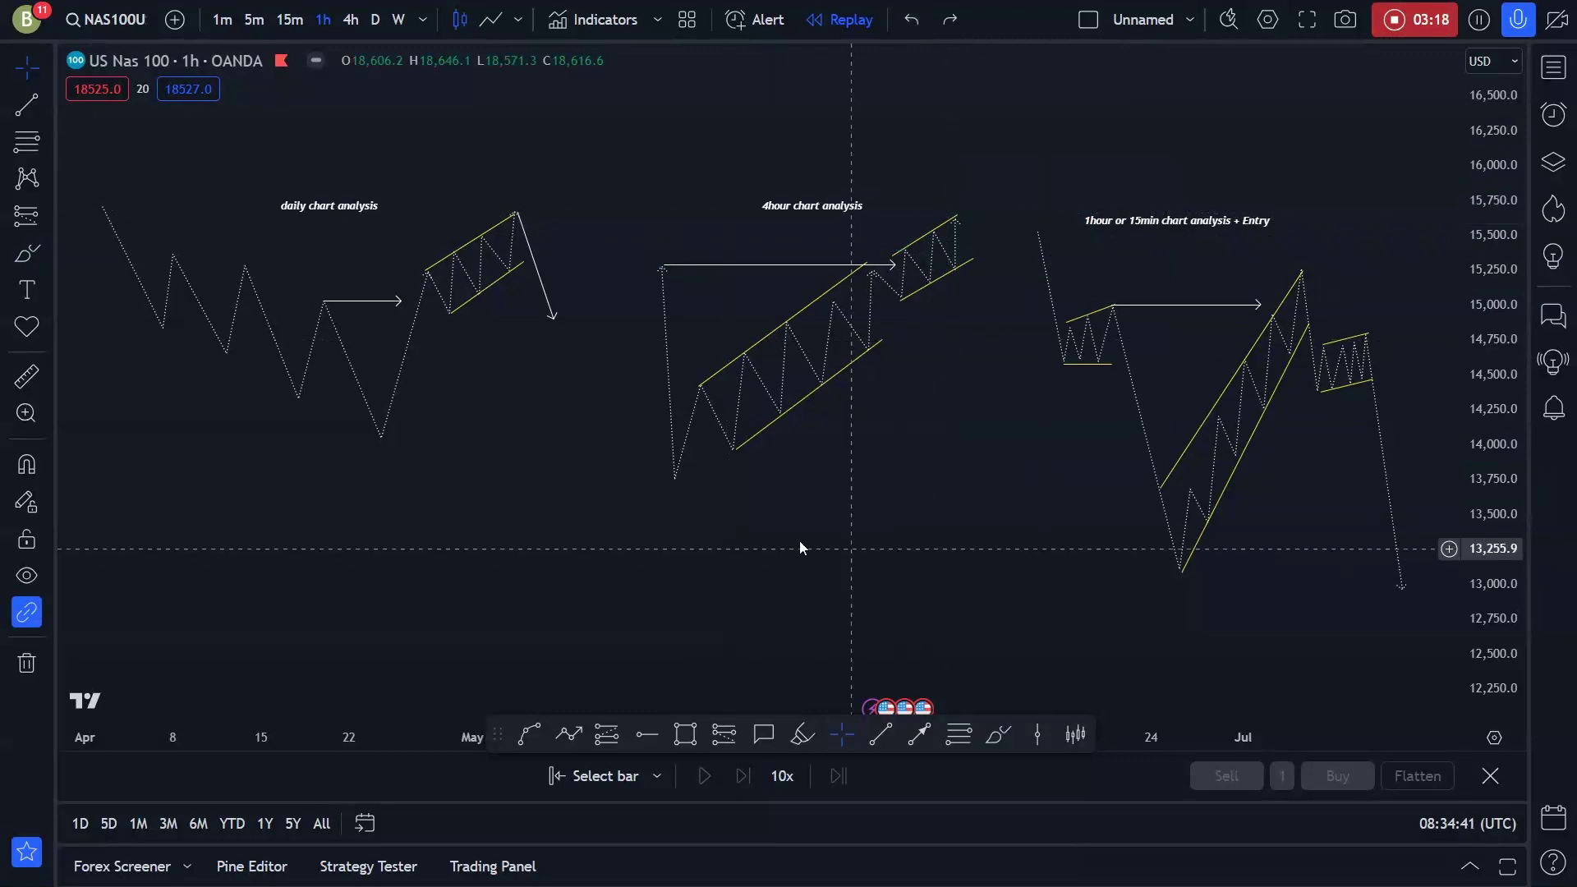
{"action": "left_click_drag", "start_coordinate": [800, 540], "coordinate": [751, 521]}
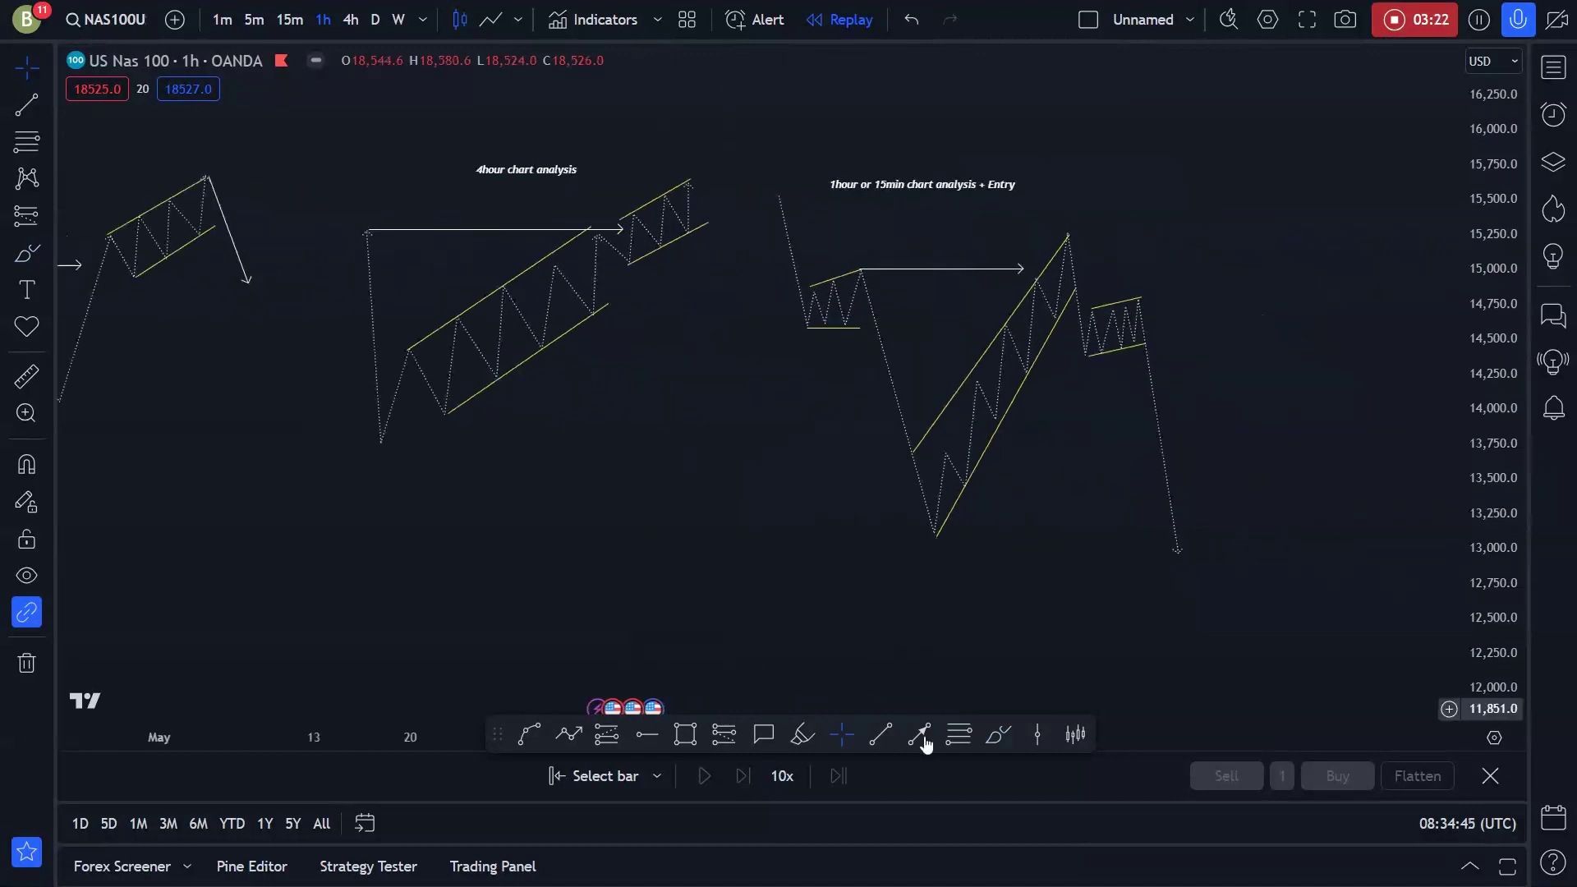
{"action": "left_click", "coordinate": [569, 734]}
{"action": "left_click", "coordinate": [673, 429]}
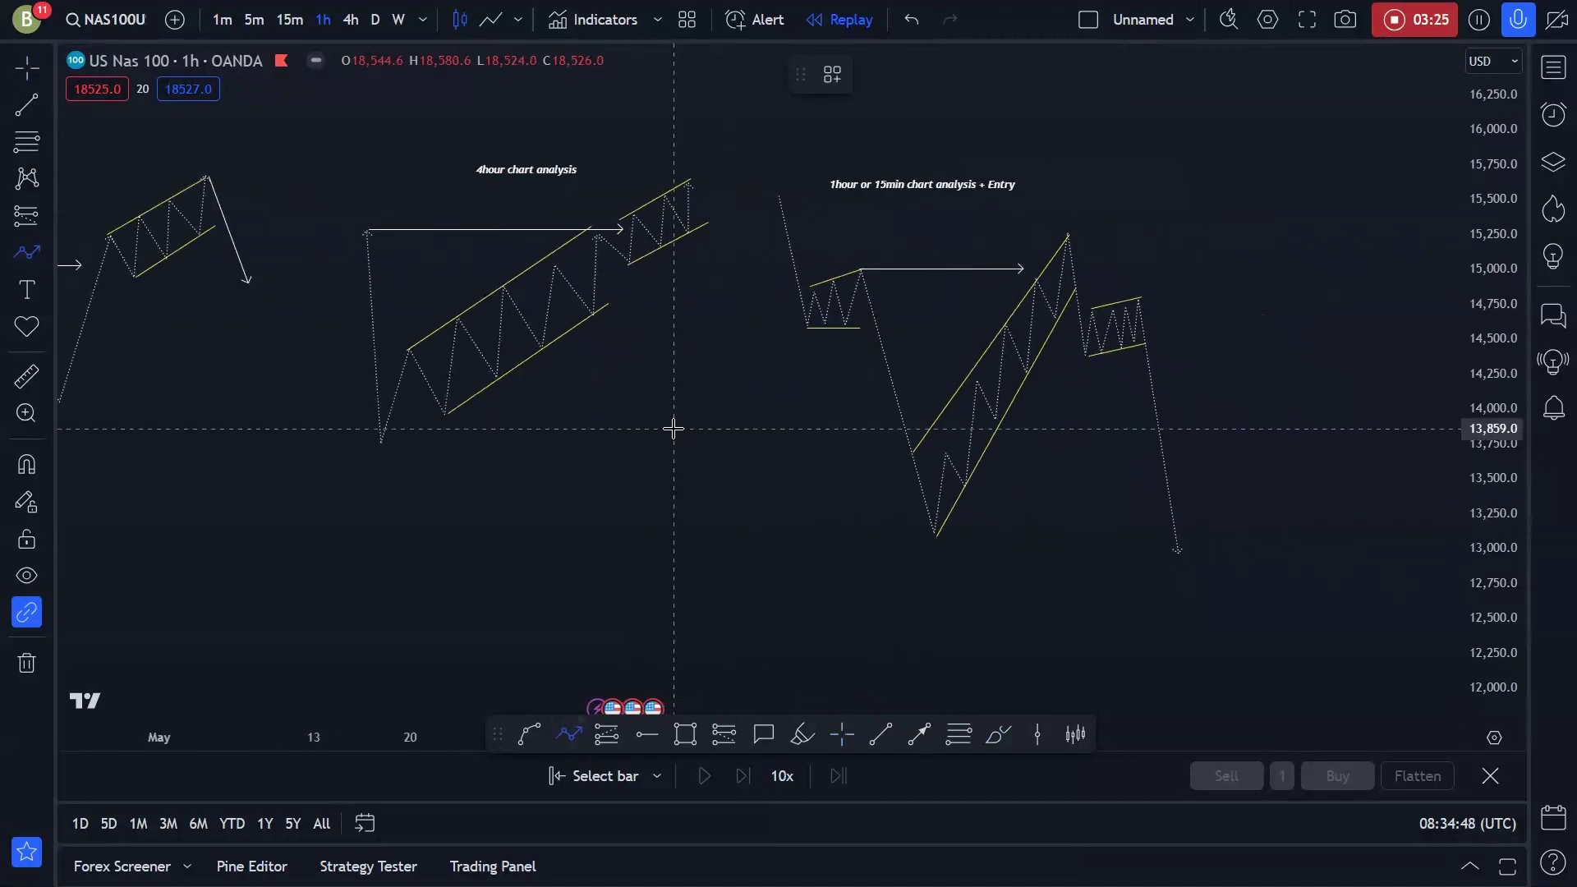
{"action": "left_click", "coordinate": [686, 308]}
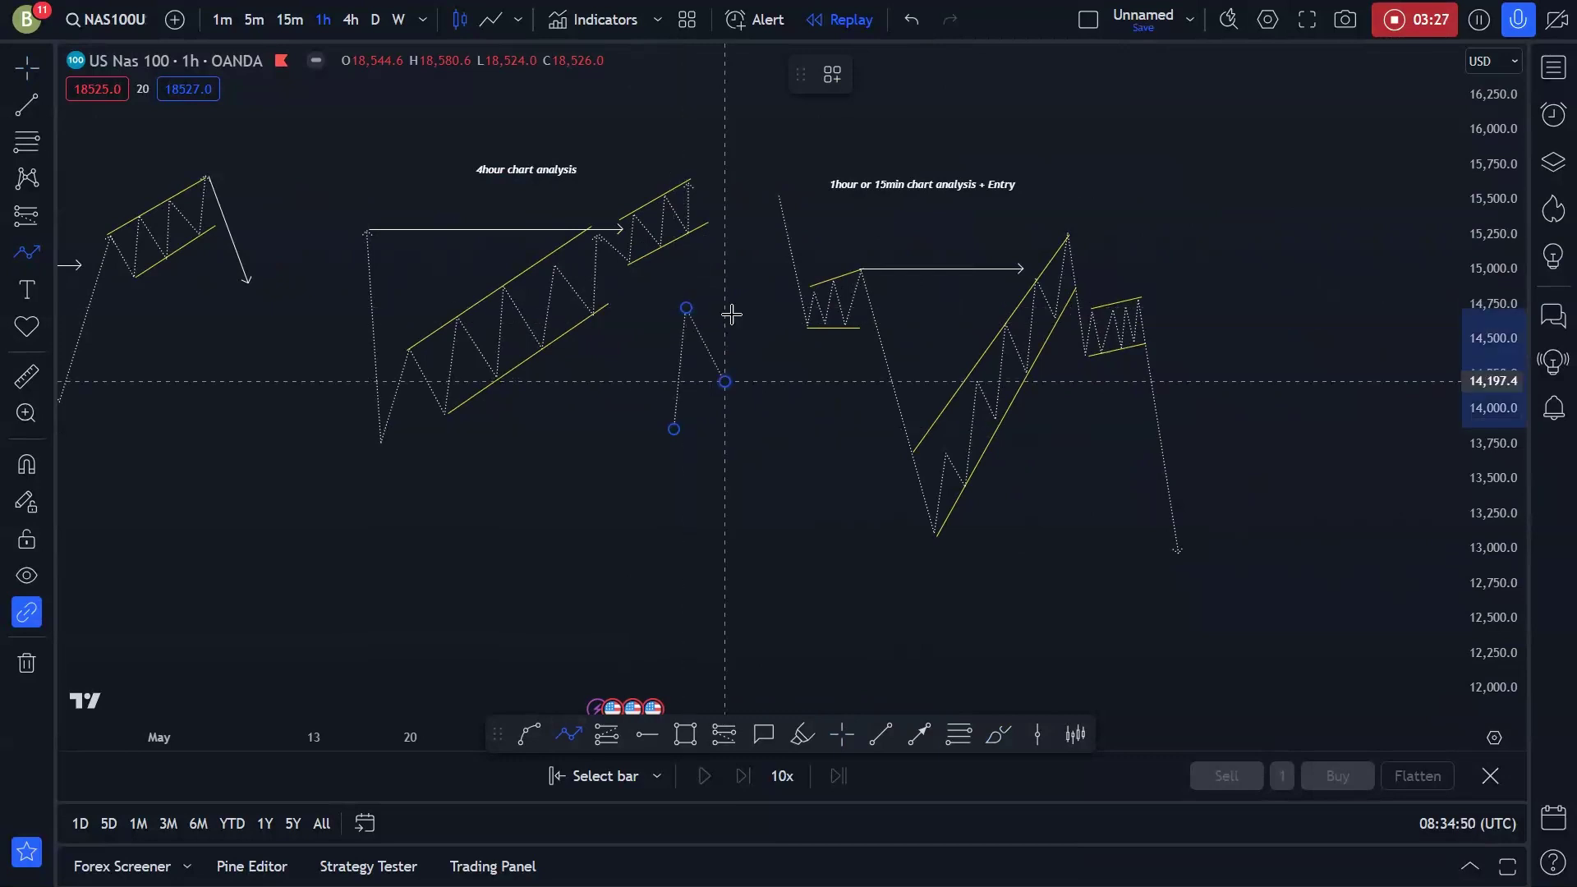
{"action": "left_click", "coordinate": [724, 381]}
{"action": "left_click", "coordinate": [744, 236]}
{"action": "left_click", "coordinate": [772, 337]}
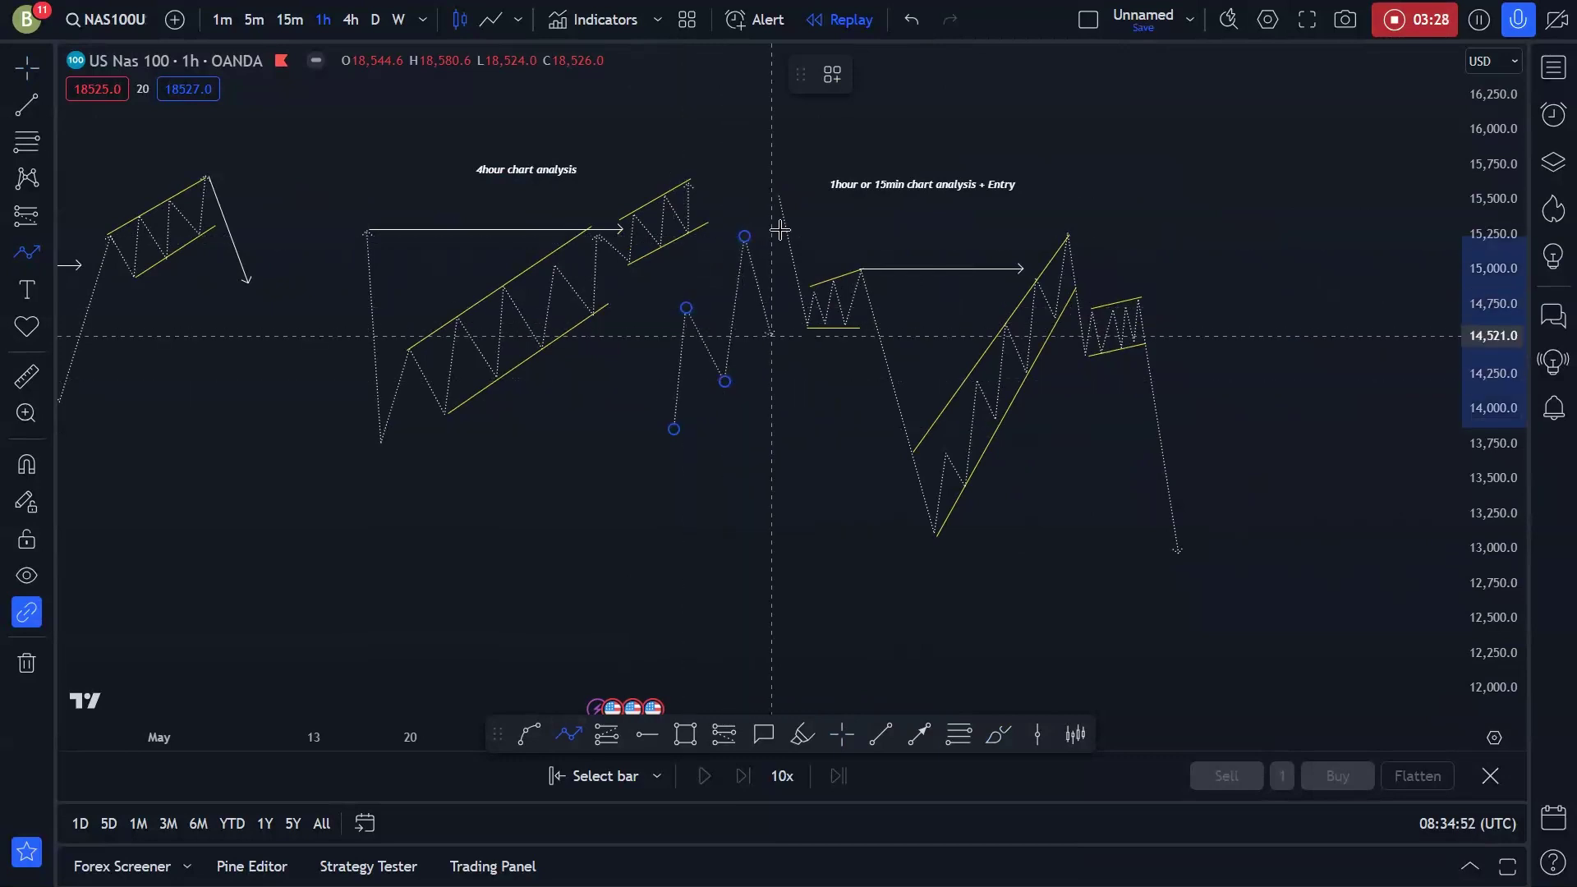
{"action": "left_click", "coordinate": [777, 197]}
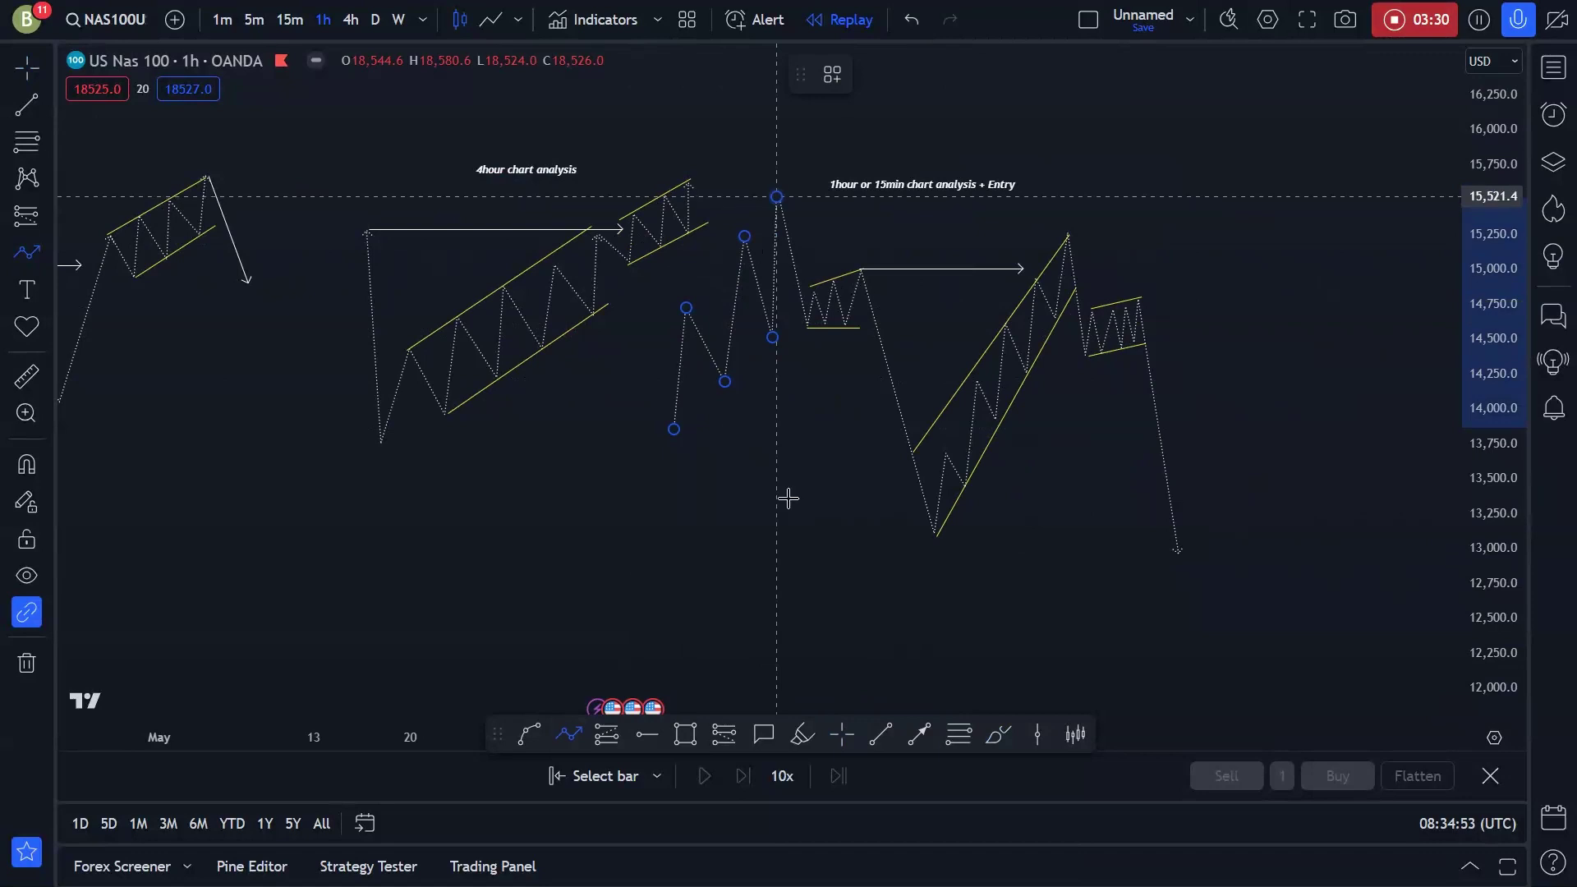
Enclose the new rising zigzag in a channel, with one trend line along its highs and one along its lows.
{"action": "left_click", "coordinate": [881, 733]}
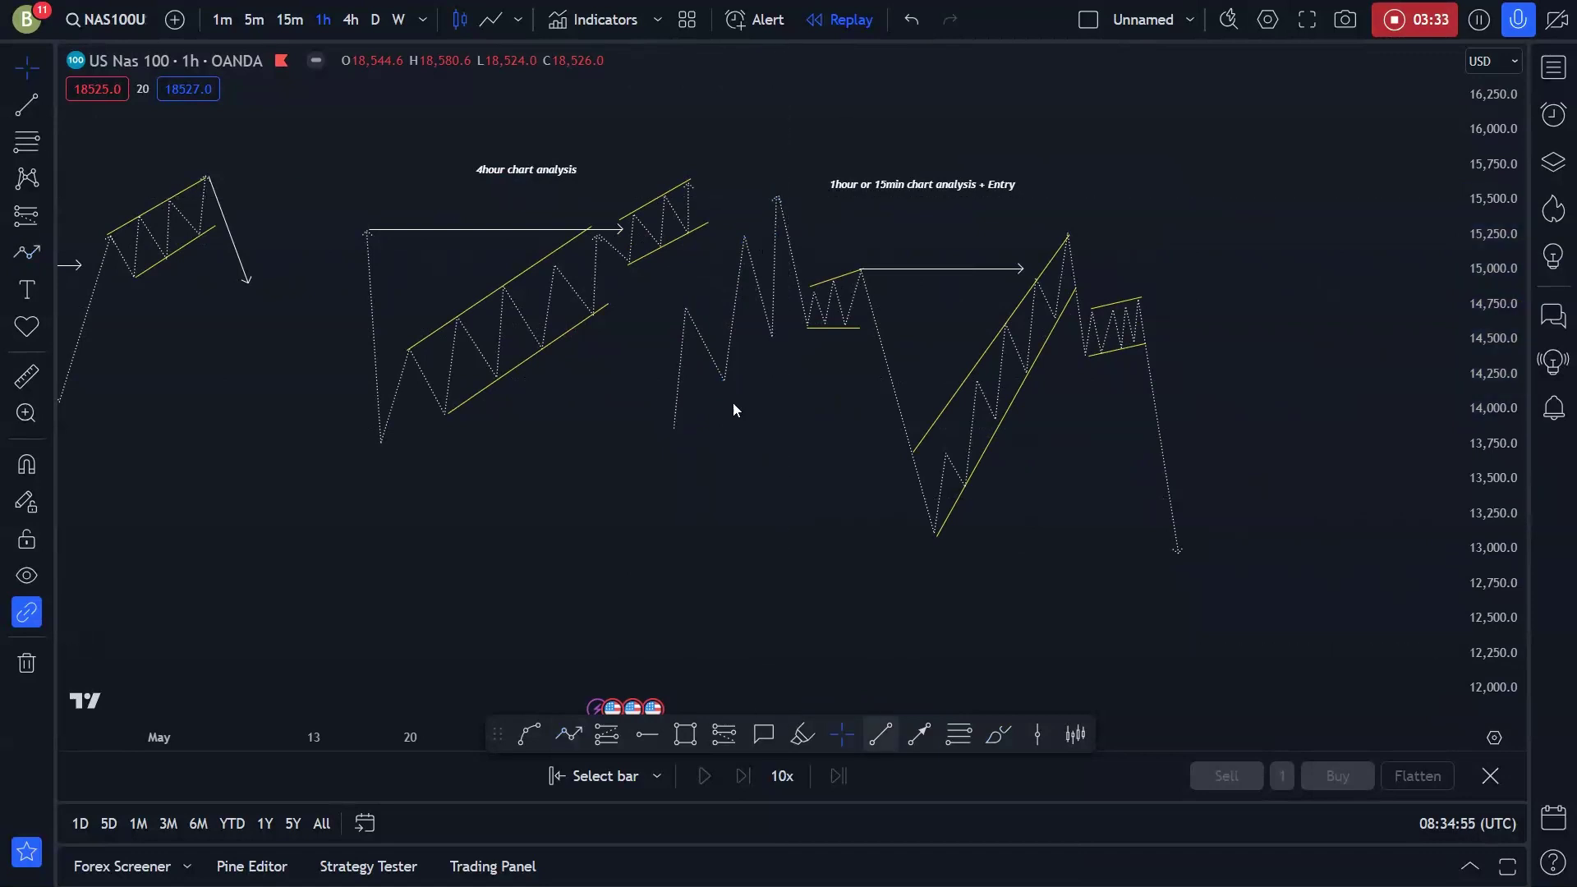
{"action": "left_click", "coordinate": [689, 306]}
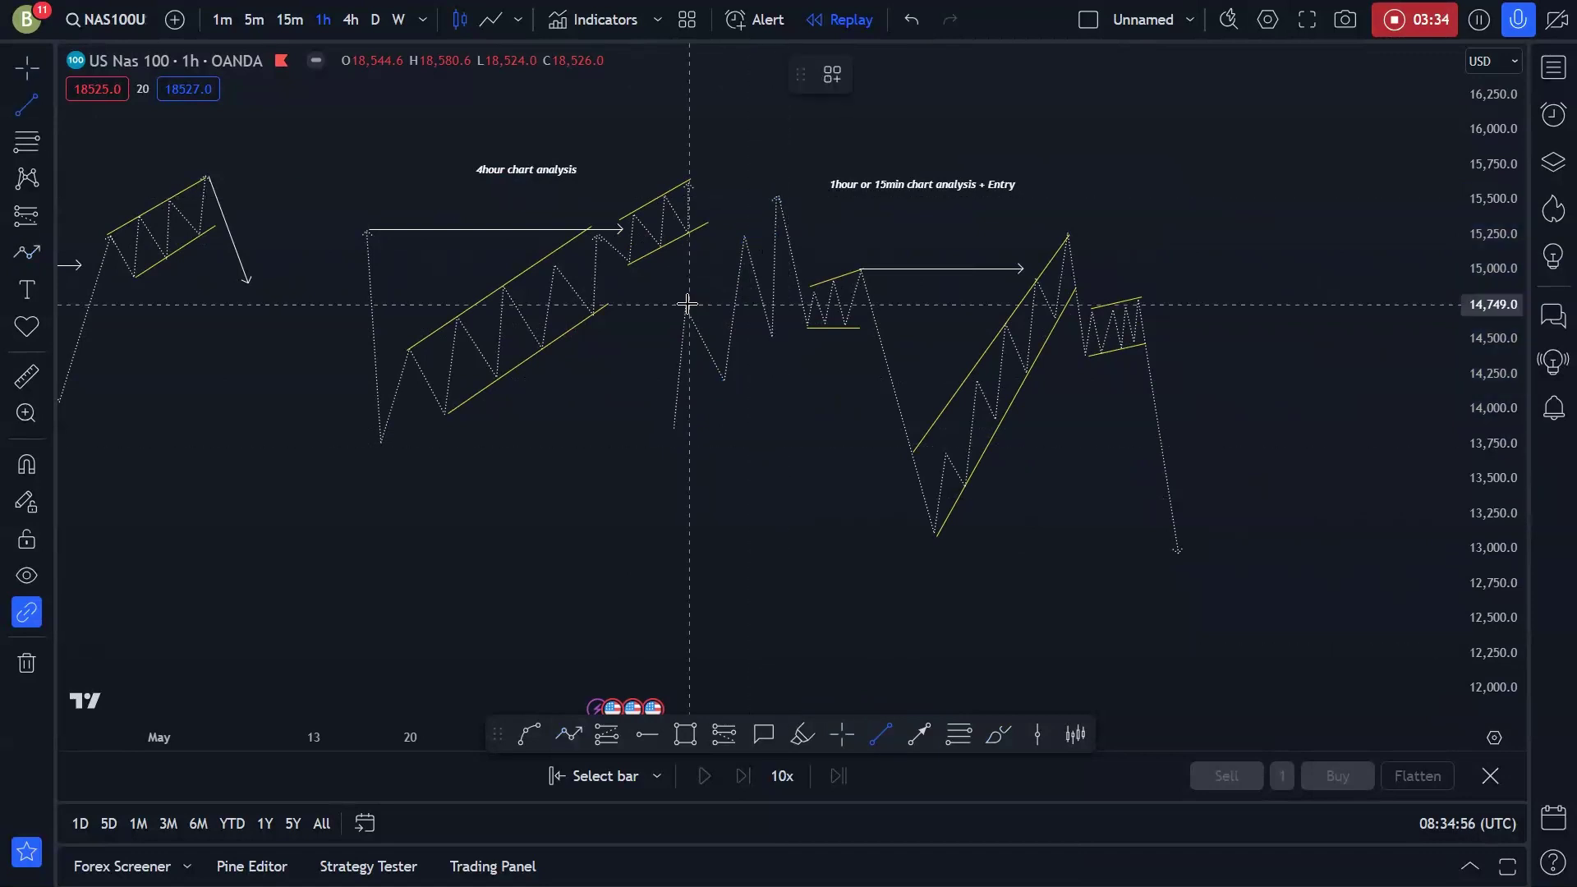
{"action": "left_click", "coordinate": [776, 195]}
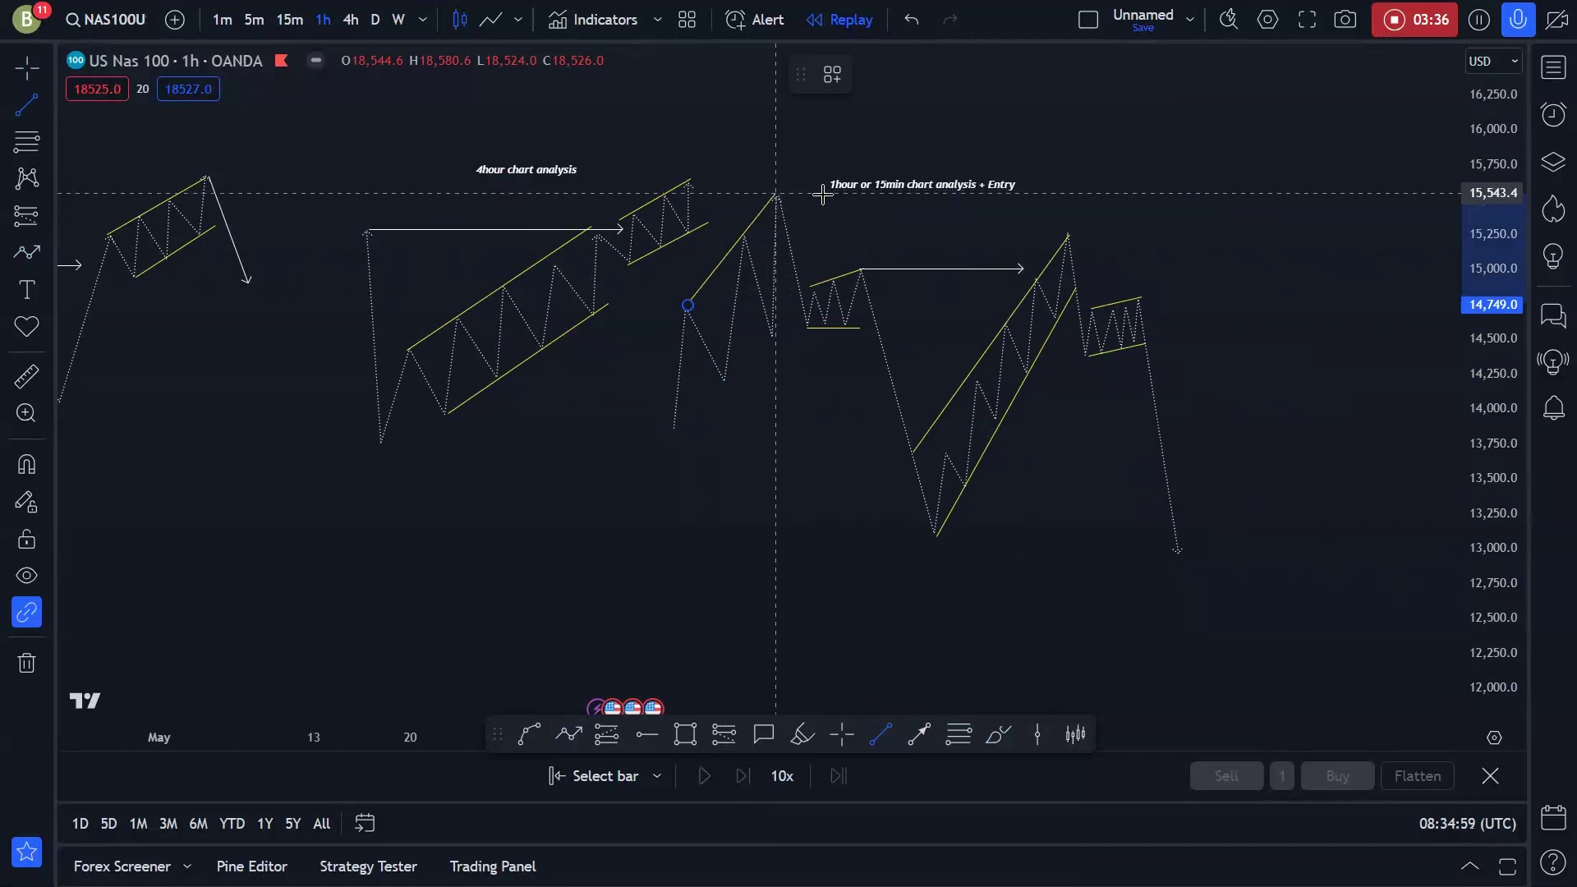
{"action": "left_click", "coordinate": [880, 734]}
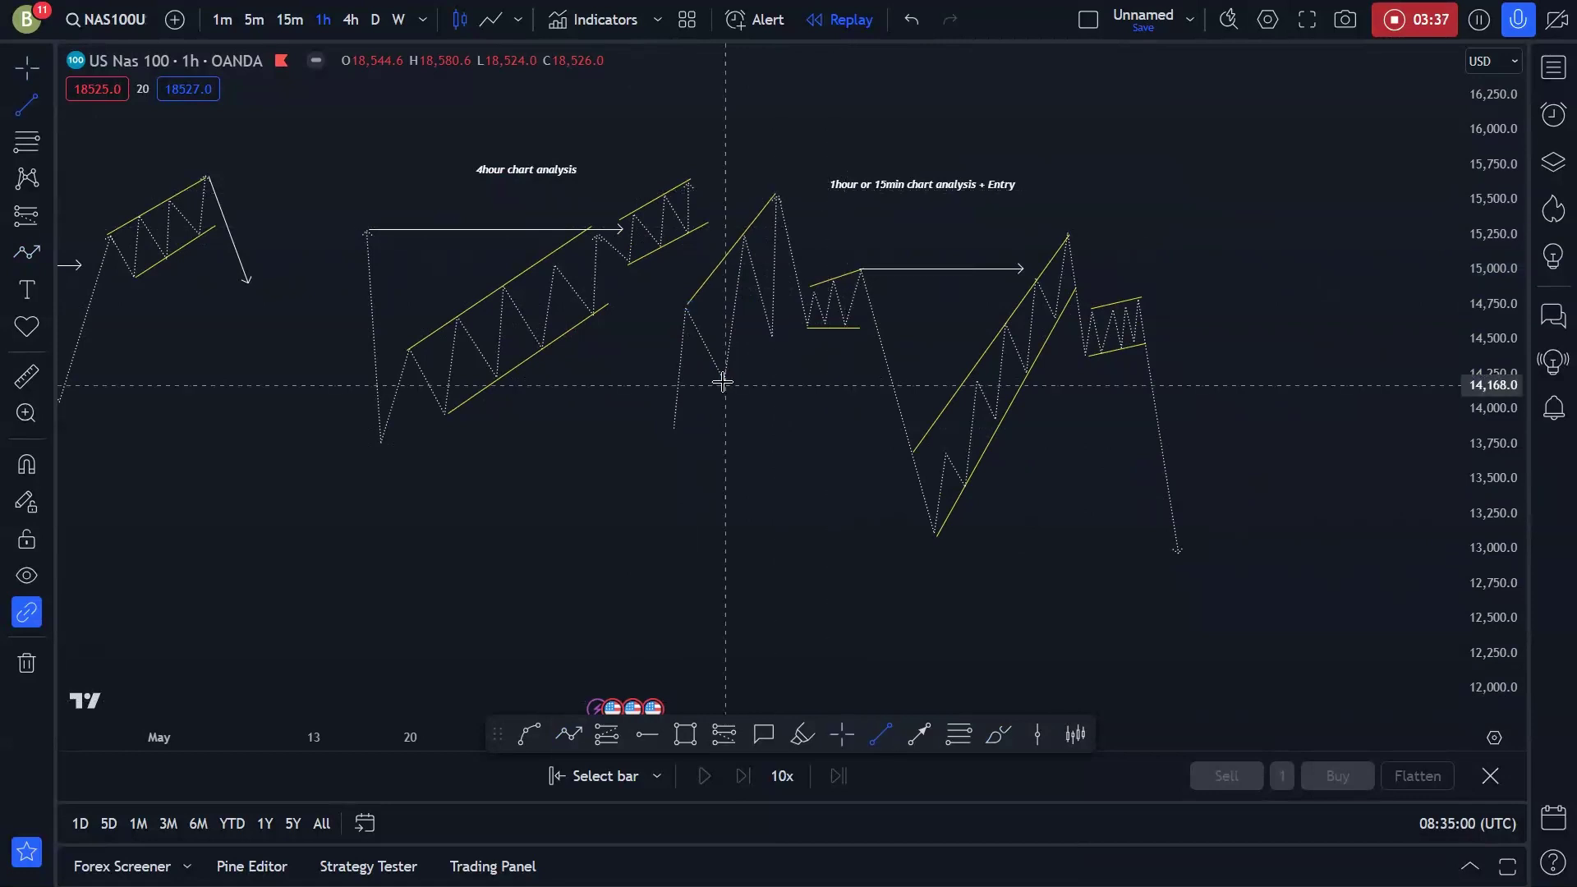
{"action": "left_click", "coordinate": [724, 383]}
{"action": "left_click", "coordinate": [785, 322]}
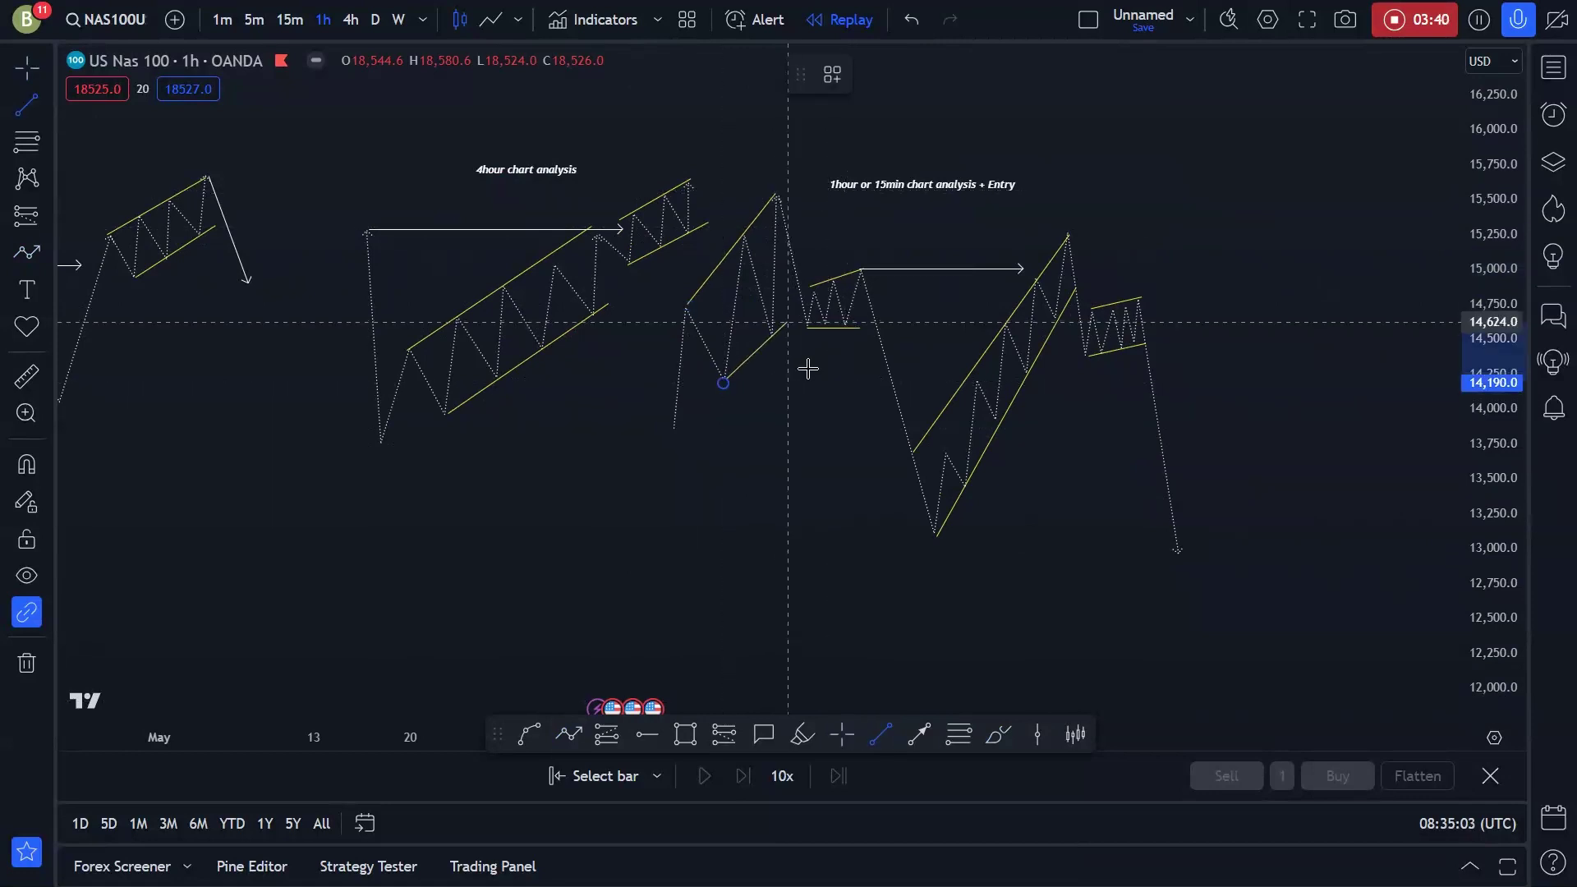
{"action": "left_click", "coordinate": [817, 254]}
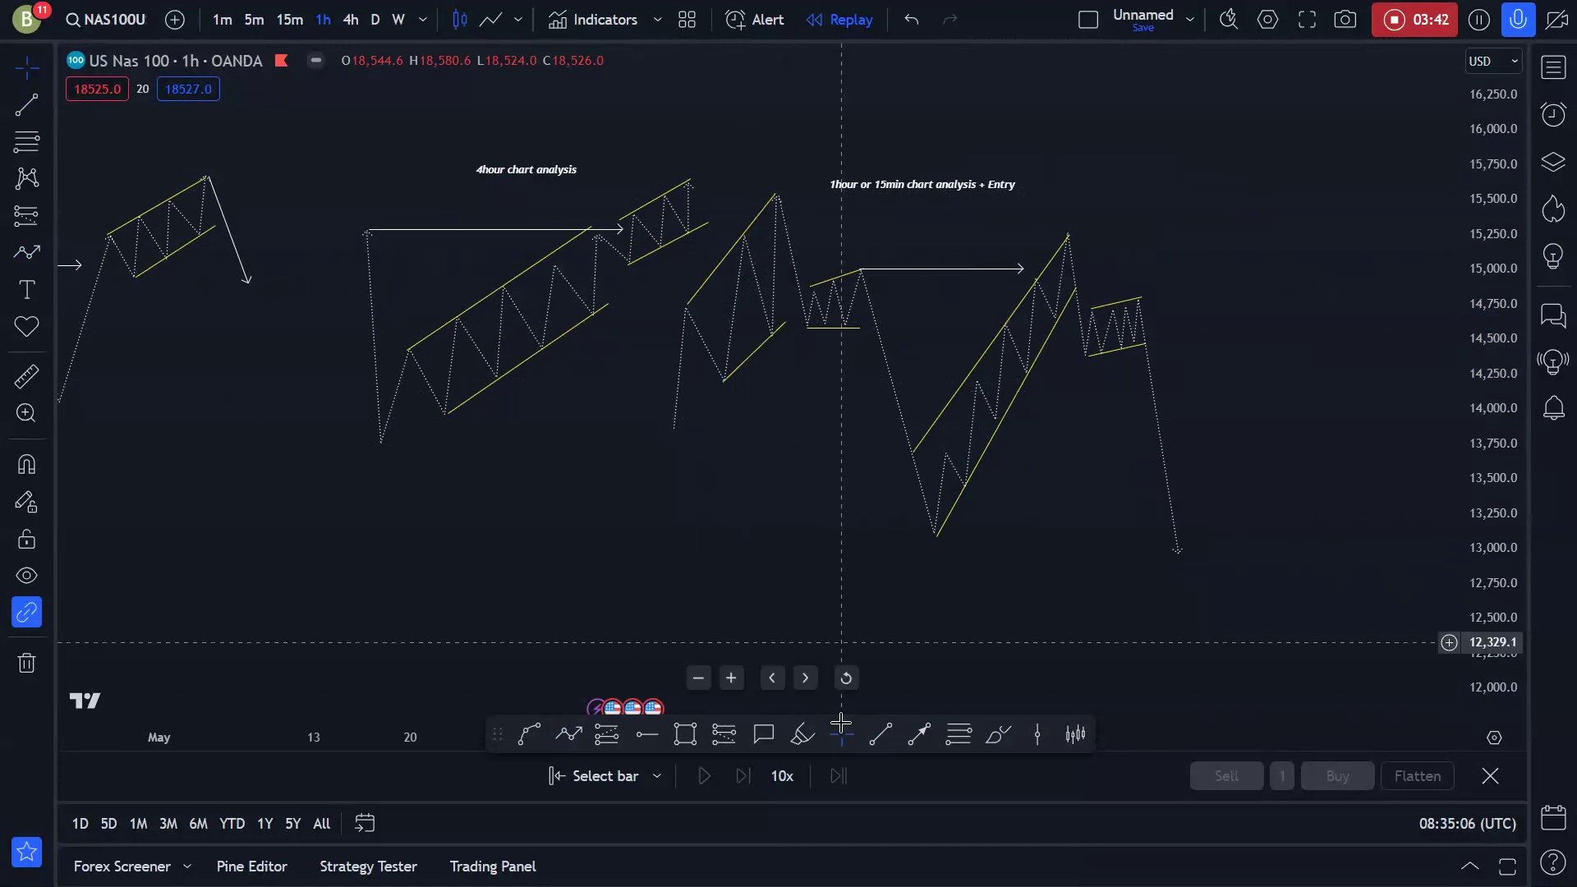
Brush a stroke down the first falling leg of the 1-hour schematic and circle the high where it starts.
{"action": "key", "text": "alt+t"}
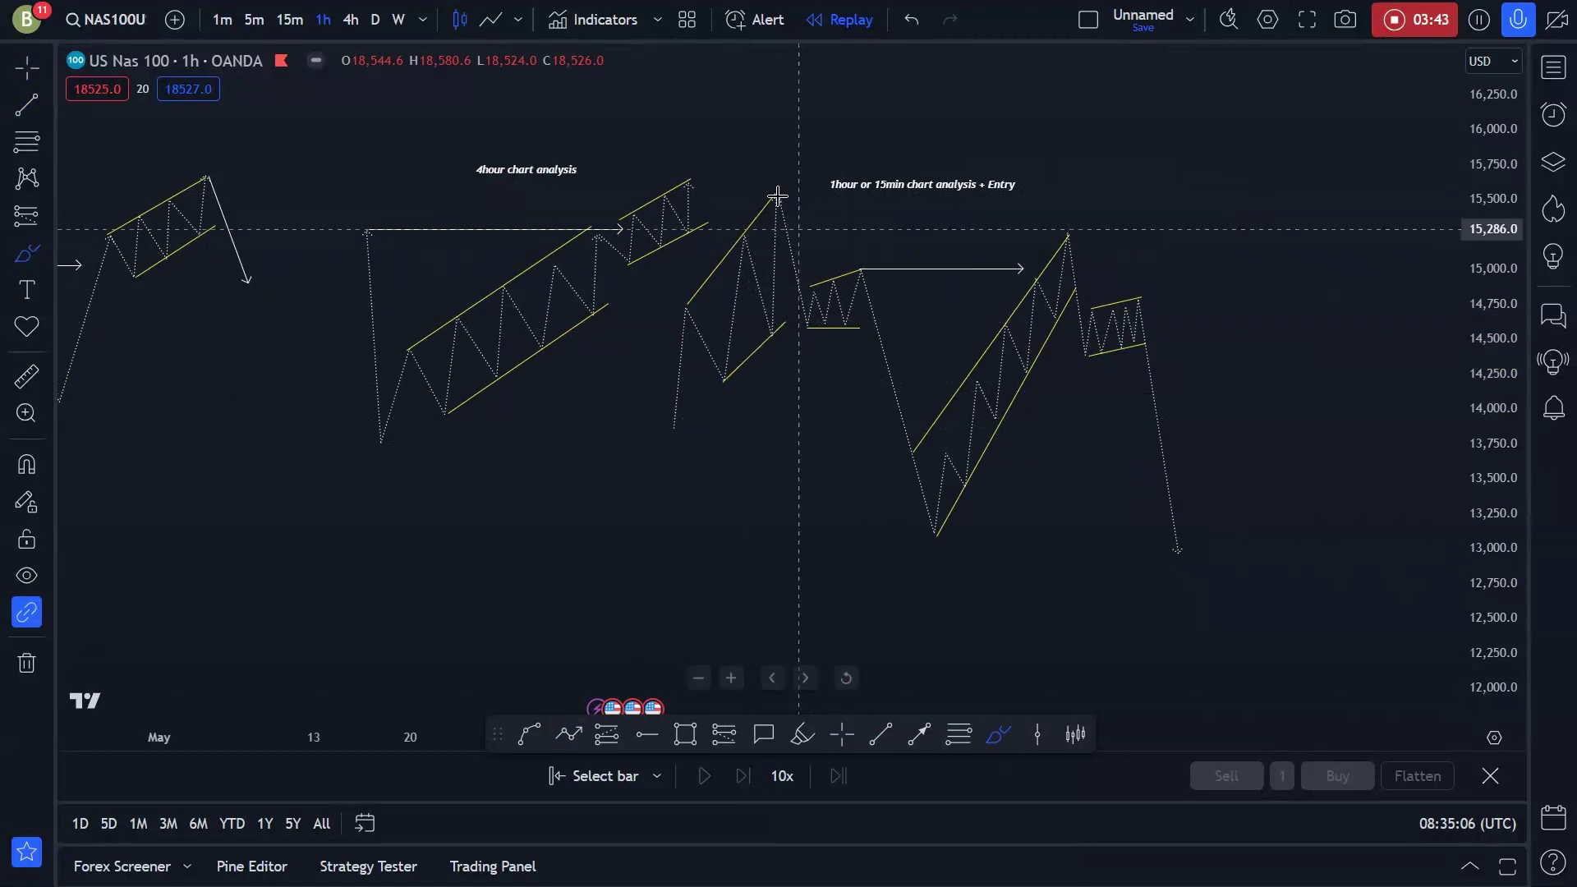
{"action": "left_click", "coordinate": [778, 205]}
{"action": "left_click", "coordinate": [809, 315]}
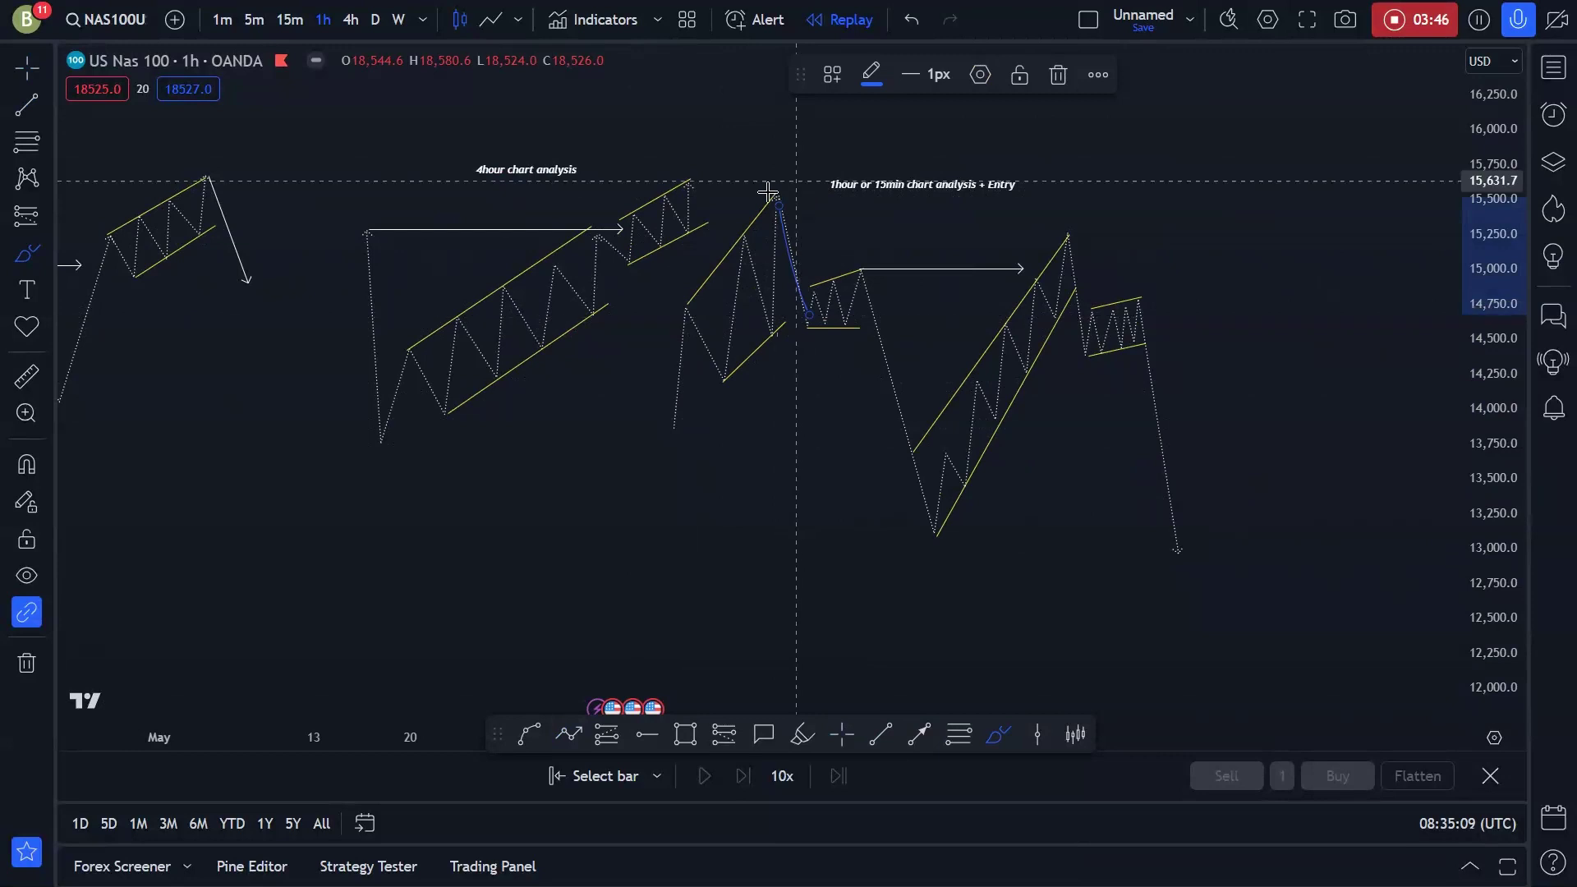
{"action": "left_click_drag", "start_coordinate": [790, 182], "coordinate": [790, 180]}
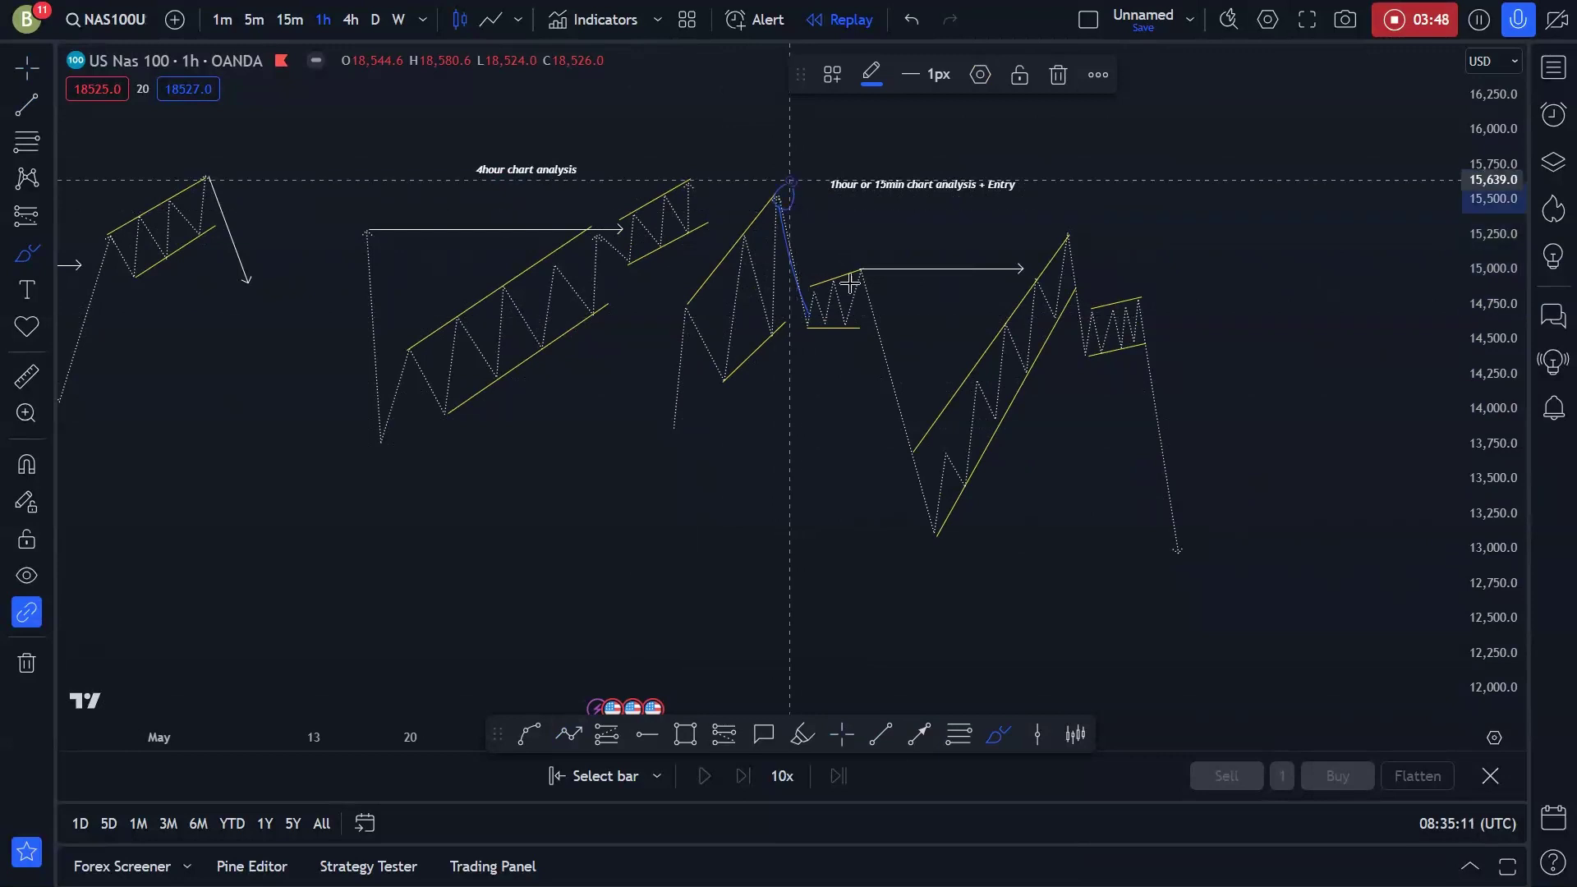
Circle the small channel after the first falling leg of the 1-hour schematic with the brush, and undo all its brush marks.
{"action": "mouse_move", "coordinate": [869, 268]}
{"action": "left_mouse_down"}
{"action": "mouse_move", "coordinate": [800, 296]}
{"action": "mouse_move", "coordinate": [887, 289]}
{"action": "mouse_move", "coordinate": [855, 269]}
{"action": "left_mouse_up"}
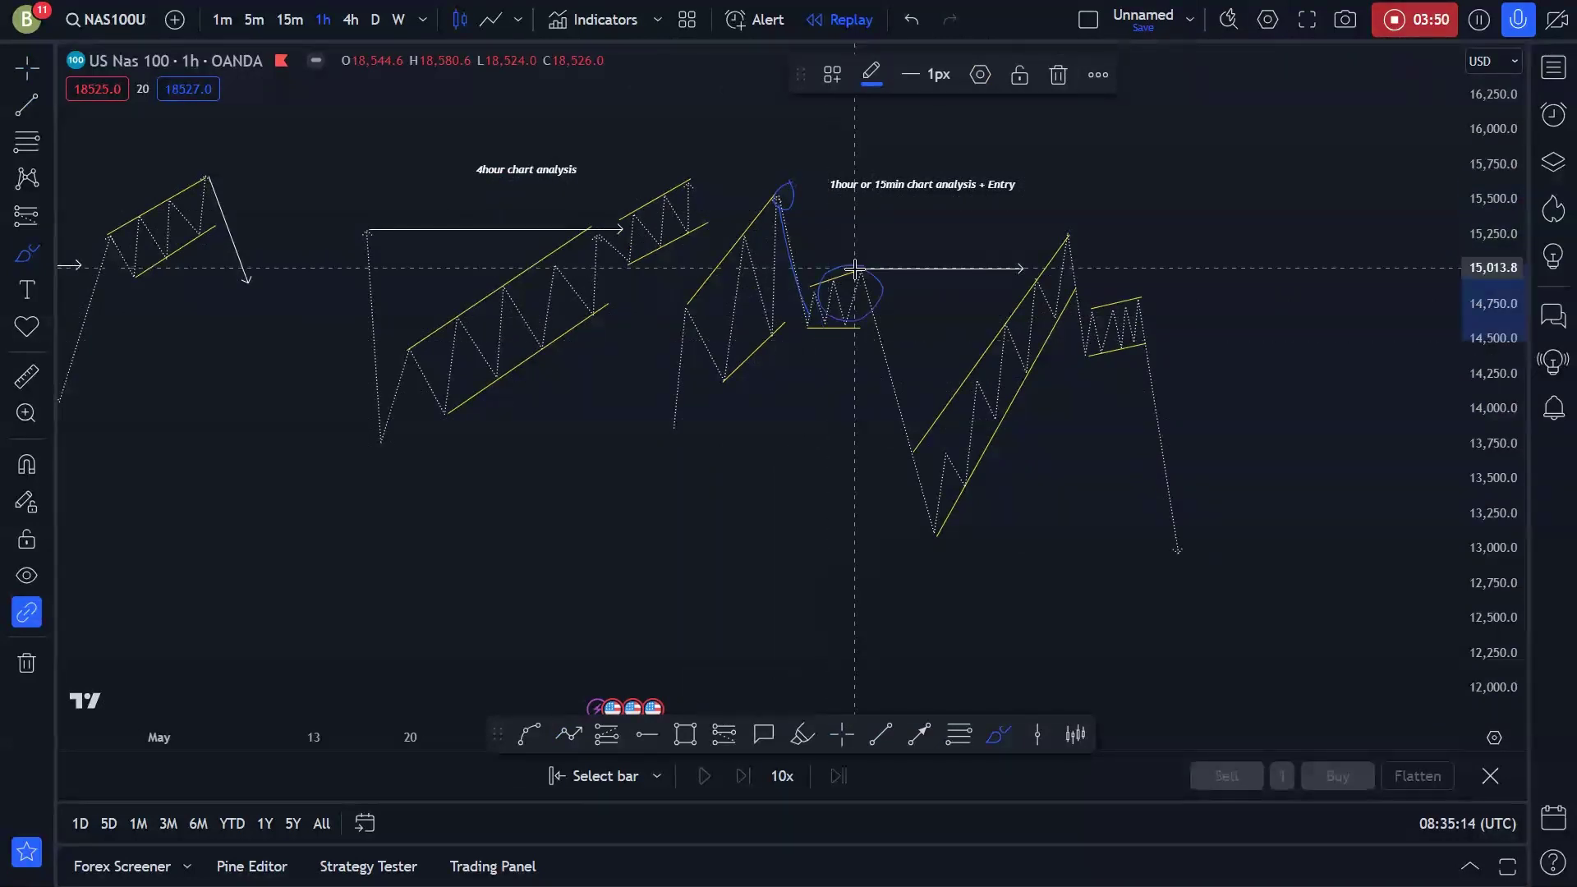
{"action": "left_click", "coordinate": [911, 17]}
{"action": "left_click", "coordinate": [910, 18]}
{"action": "left_click", "coordinate": [911, 17]}
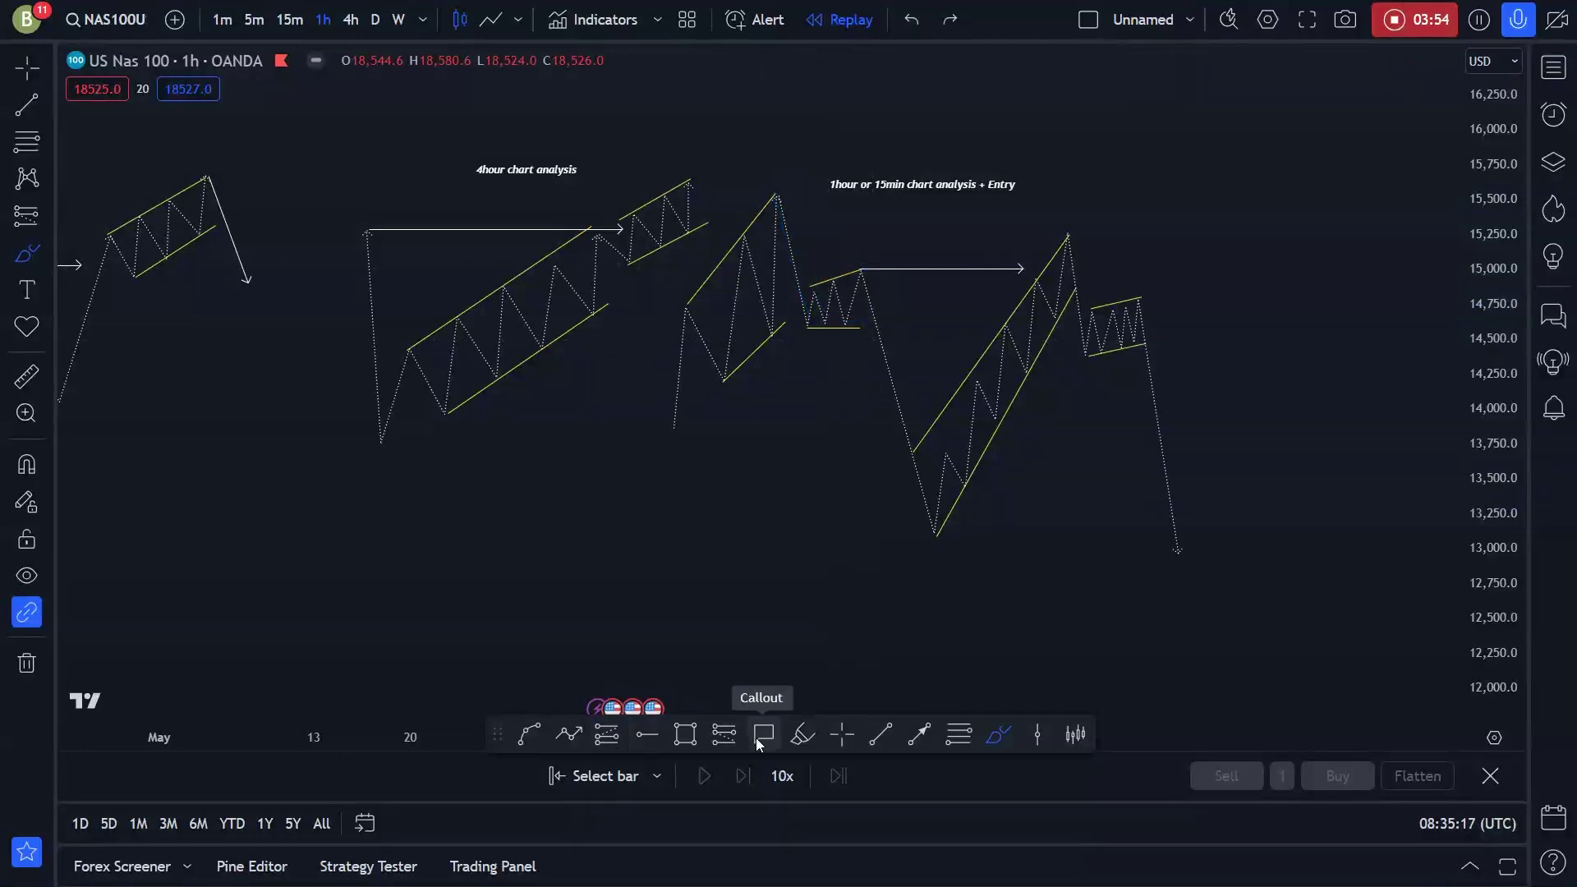
Place a short position below the first small channel with entry 14,572.5, stop 15,087.4 and target 13,057.3, and delete it.
{"action": "left_click", "coordinate": [721, 736]}
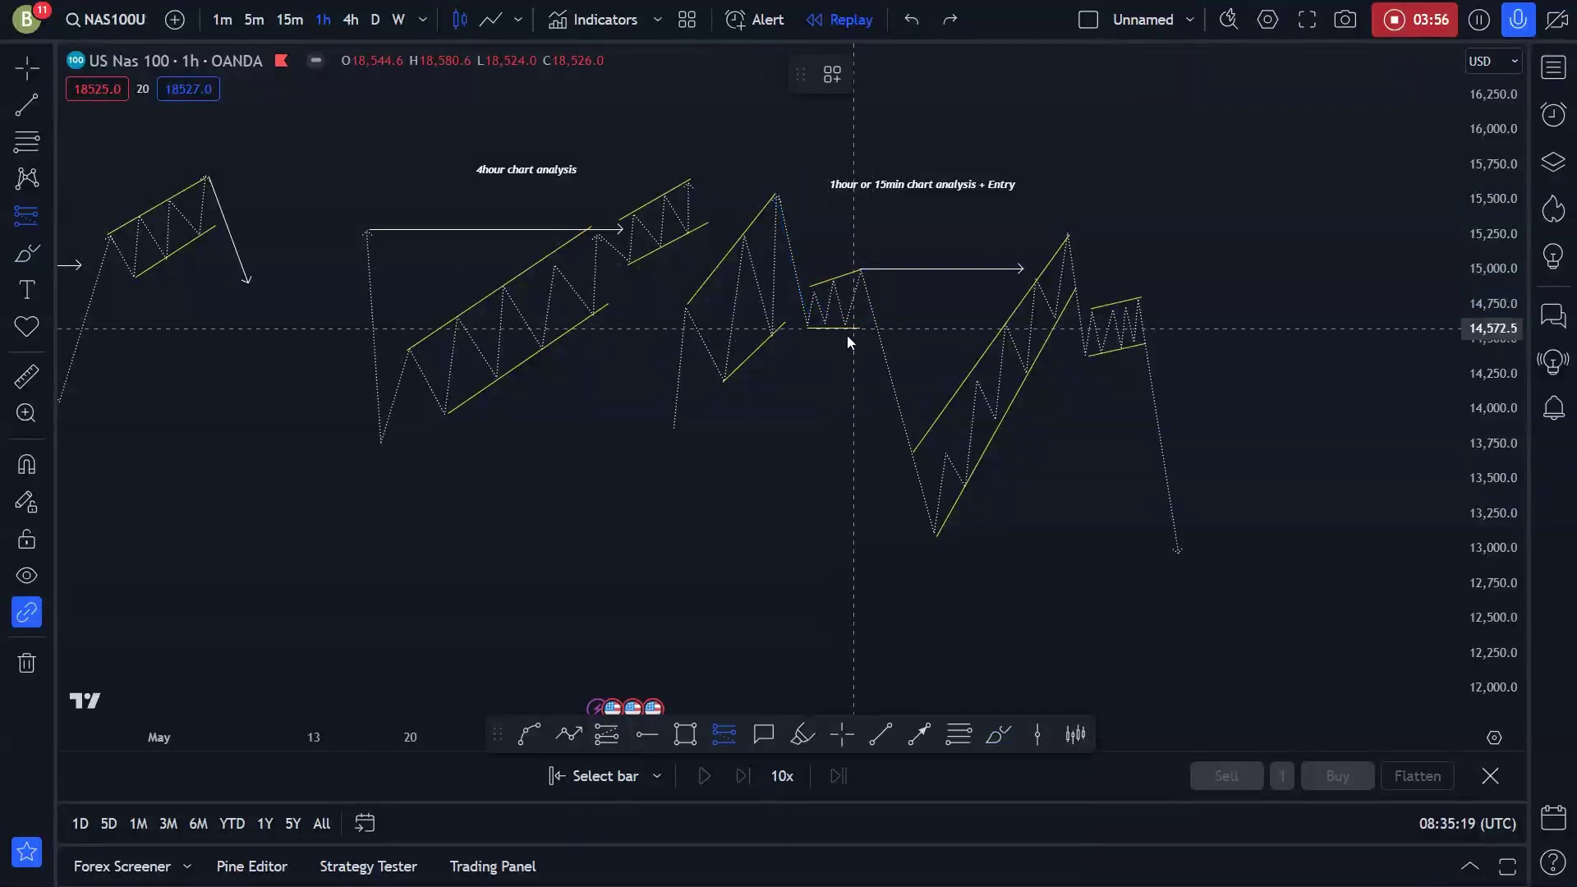
{"action": "left_click", "coordinate": [854, 329]}
{"action": "left_click_drag", "start_coordinate": [859, 270], "coordinate": [854, 257]}
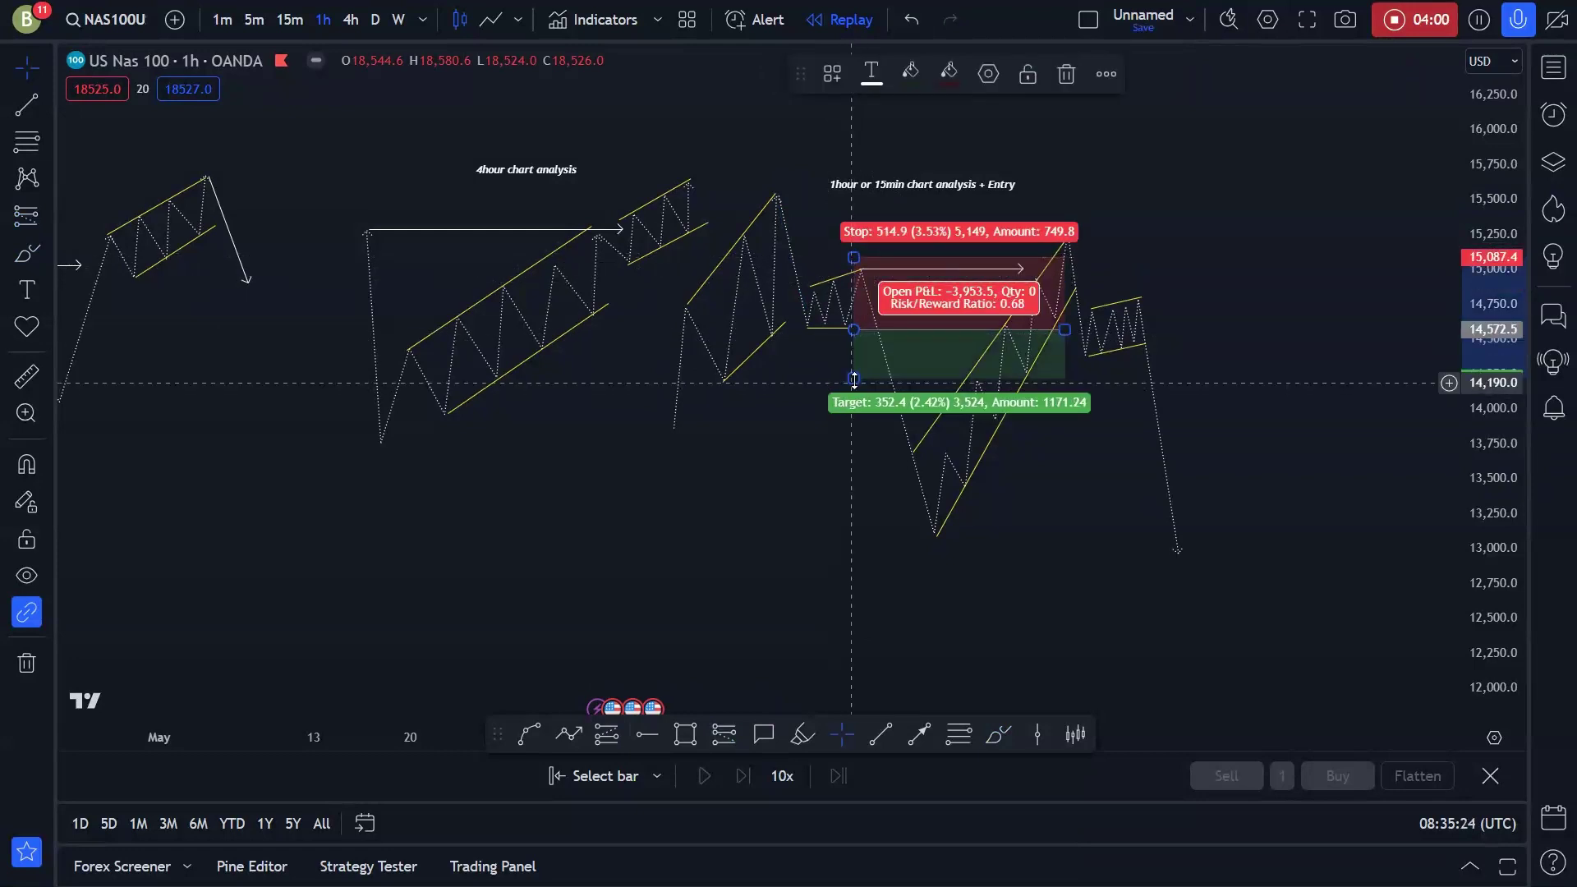
{"action": "left_click_drag", "start_coordinate": [874, 383], "coordinate": [910, 540]}
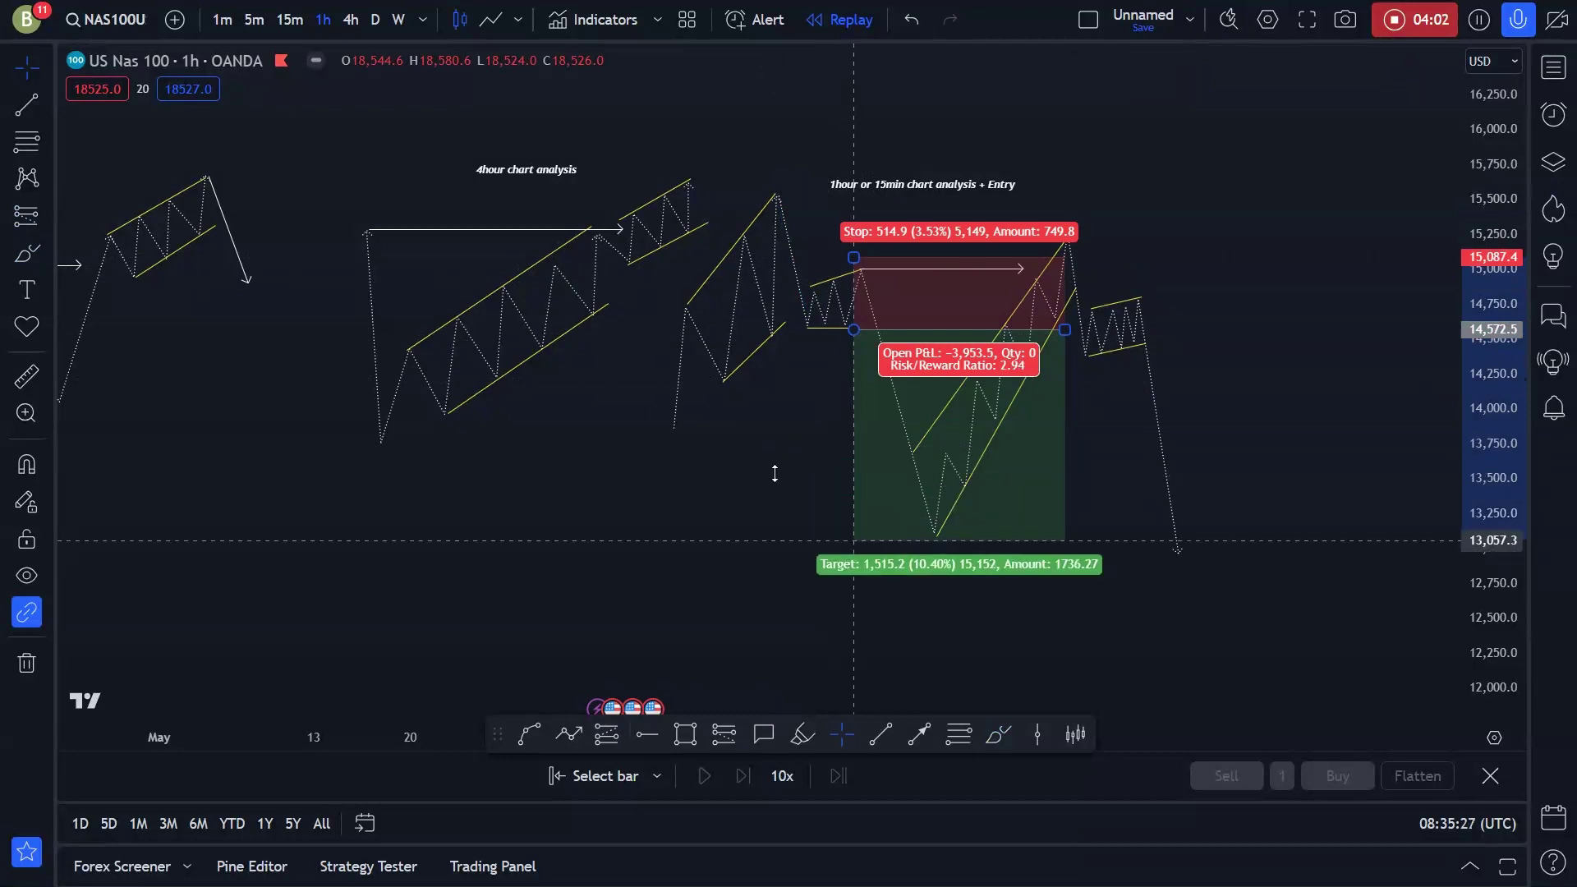
{"action": "left_click", "coordinate": [966, 332]}
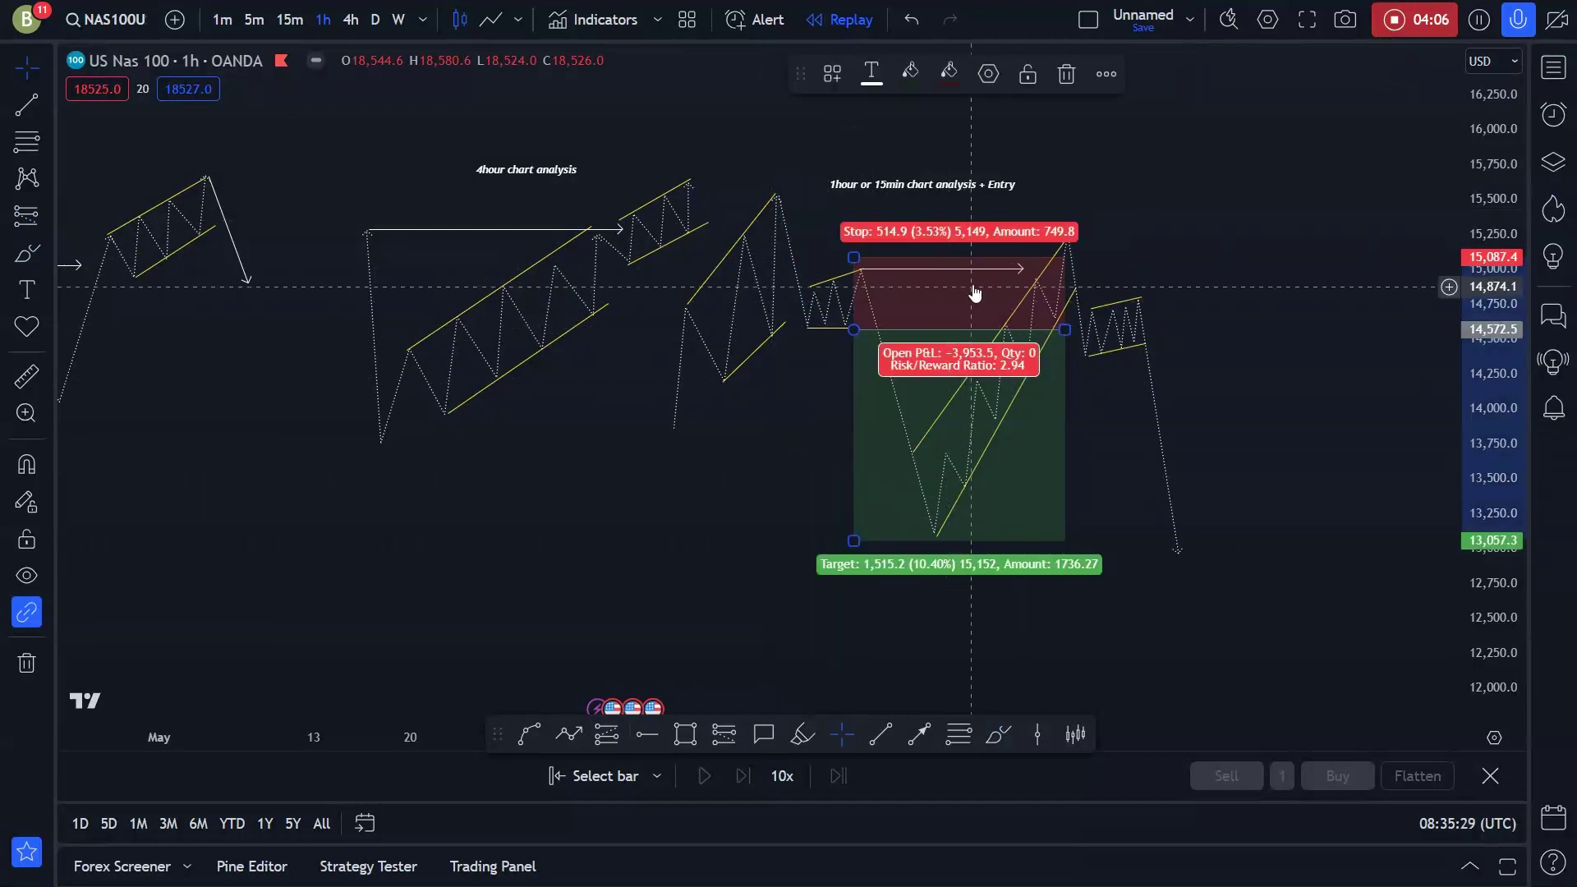
{"action": "left_click", "coordinate": [1064, 87]}
{"action": "left_click", "coordinate": [980, 696]}
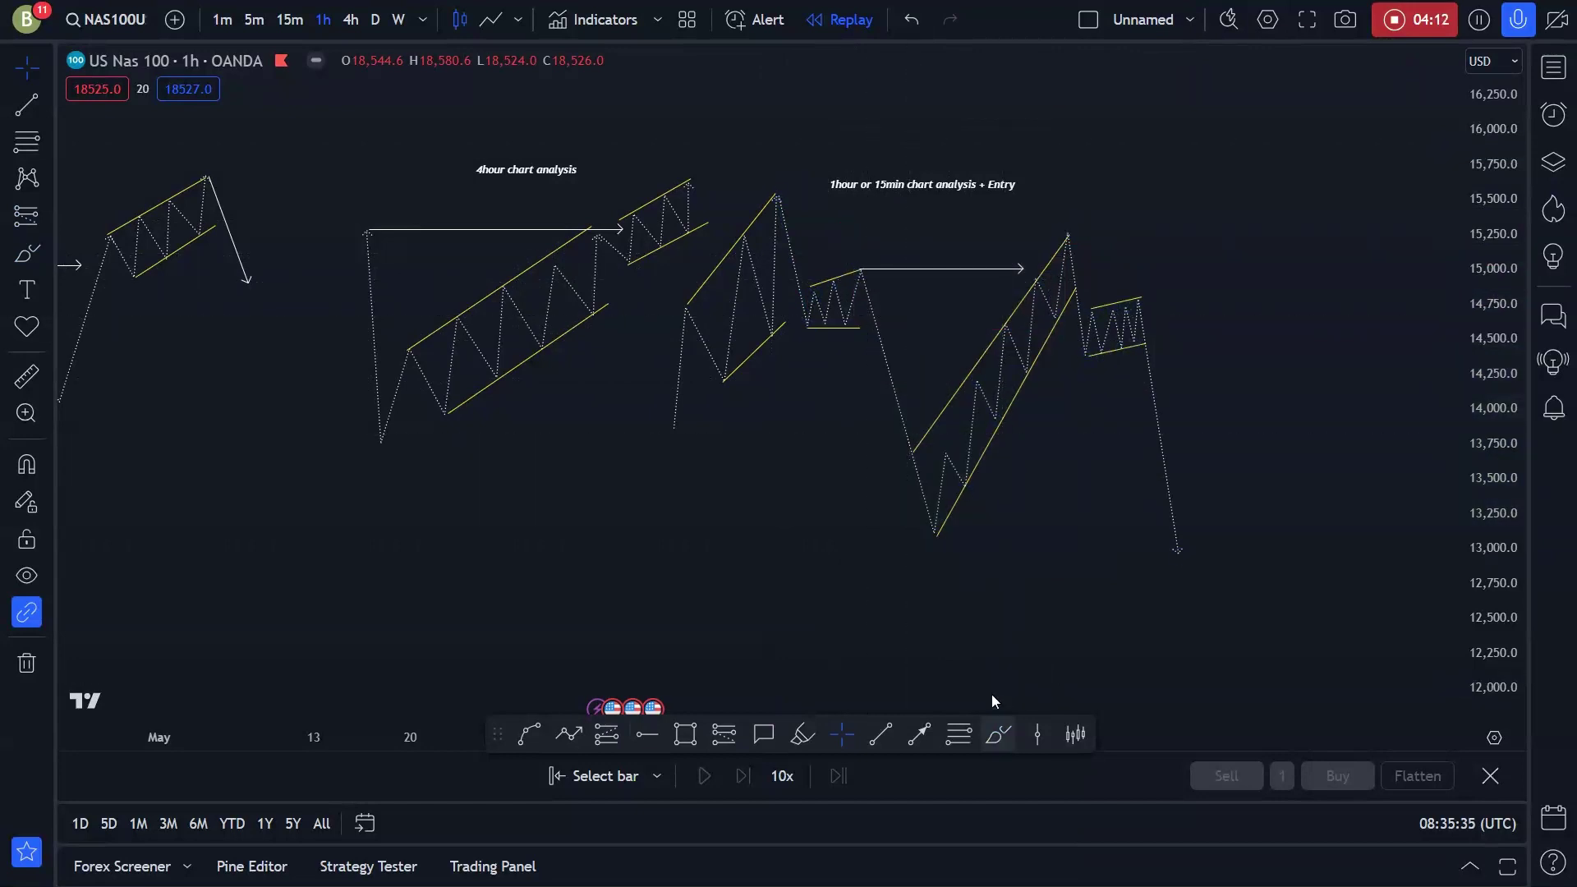
Brush a circle around the high of the first small channel in the 1-hour schematic and undo it.
{"action": "left_click", "coordinate": [998, 734]}
{"action": "left_click_drag", "start_coordinate": [858, 263], "coordinate": [810, 301]}
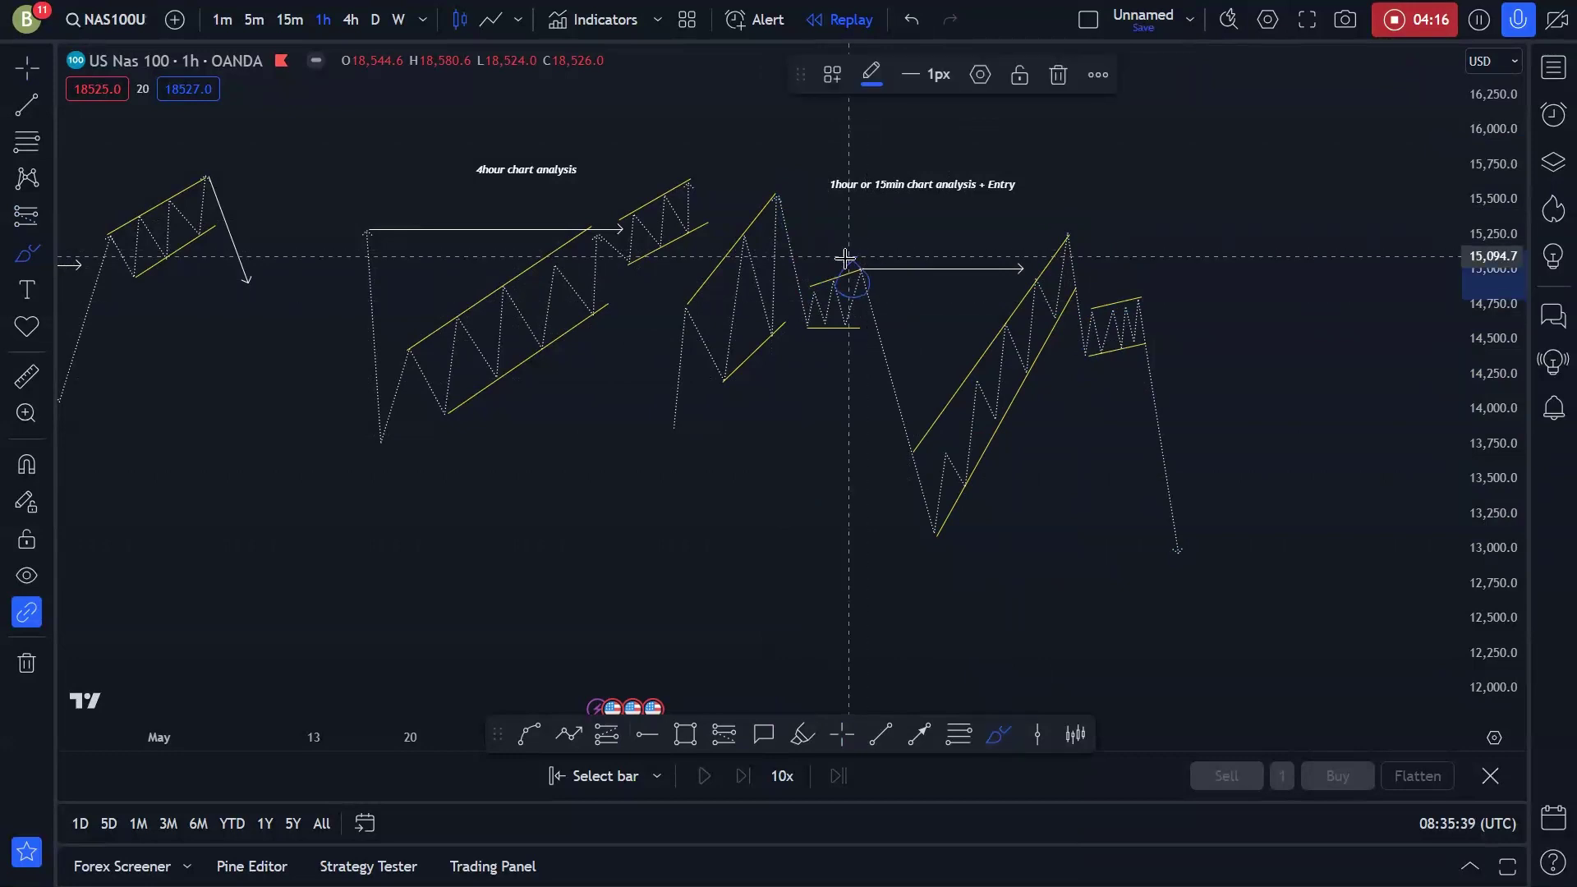
{"action": "mouse_move", "coordinate": [845, 260]}
{"action": "left_mouse_down"}
{"action": "mouse_move", "coordinate": [834, 282]}
{"action": "mouse_move", "coordinate": [858, 257]}
{"action": "left_mouse_up"}
{"action": "left_click", "coordinate": [912, 22]}
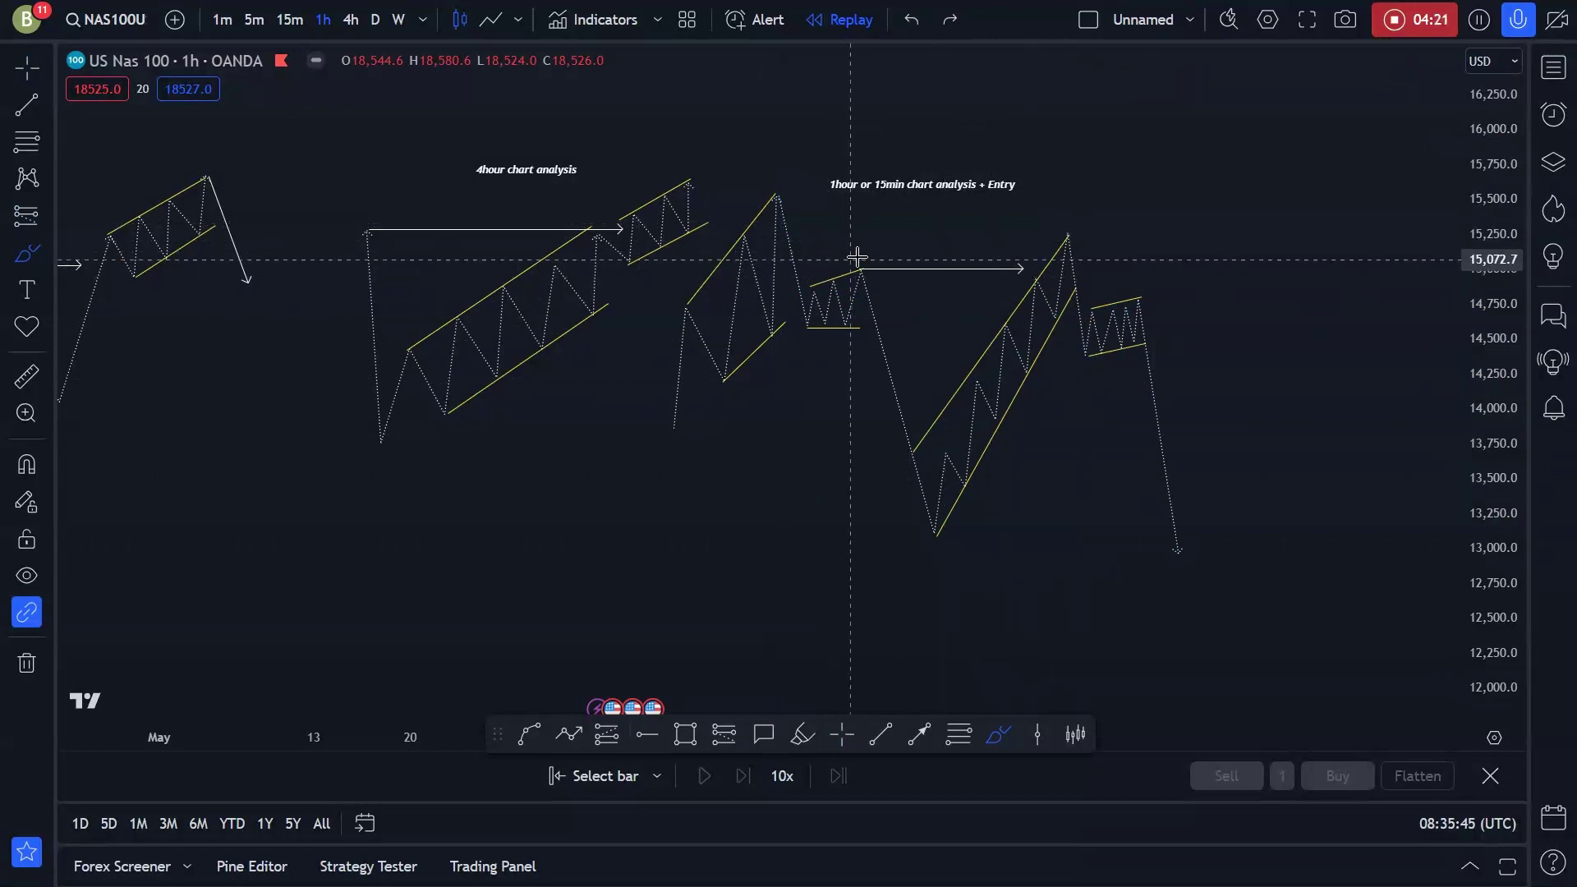
Brush over the drop from the second high, the small channel below it and the final falling leg of the 1-hour schematic.
{"action": "left_click", "coordinate": [1066, 234]}
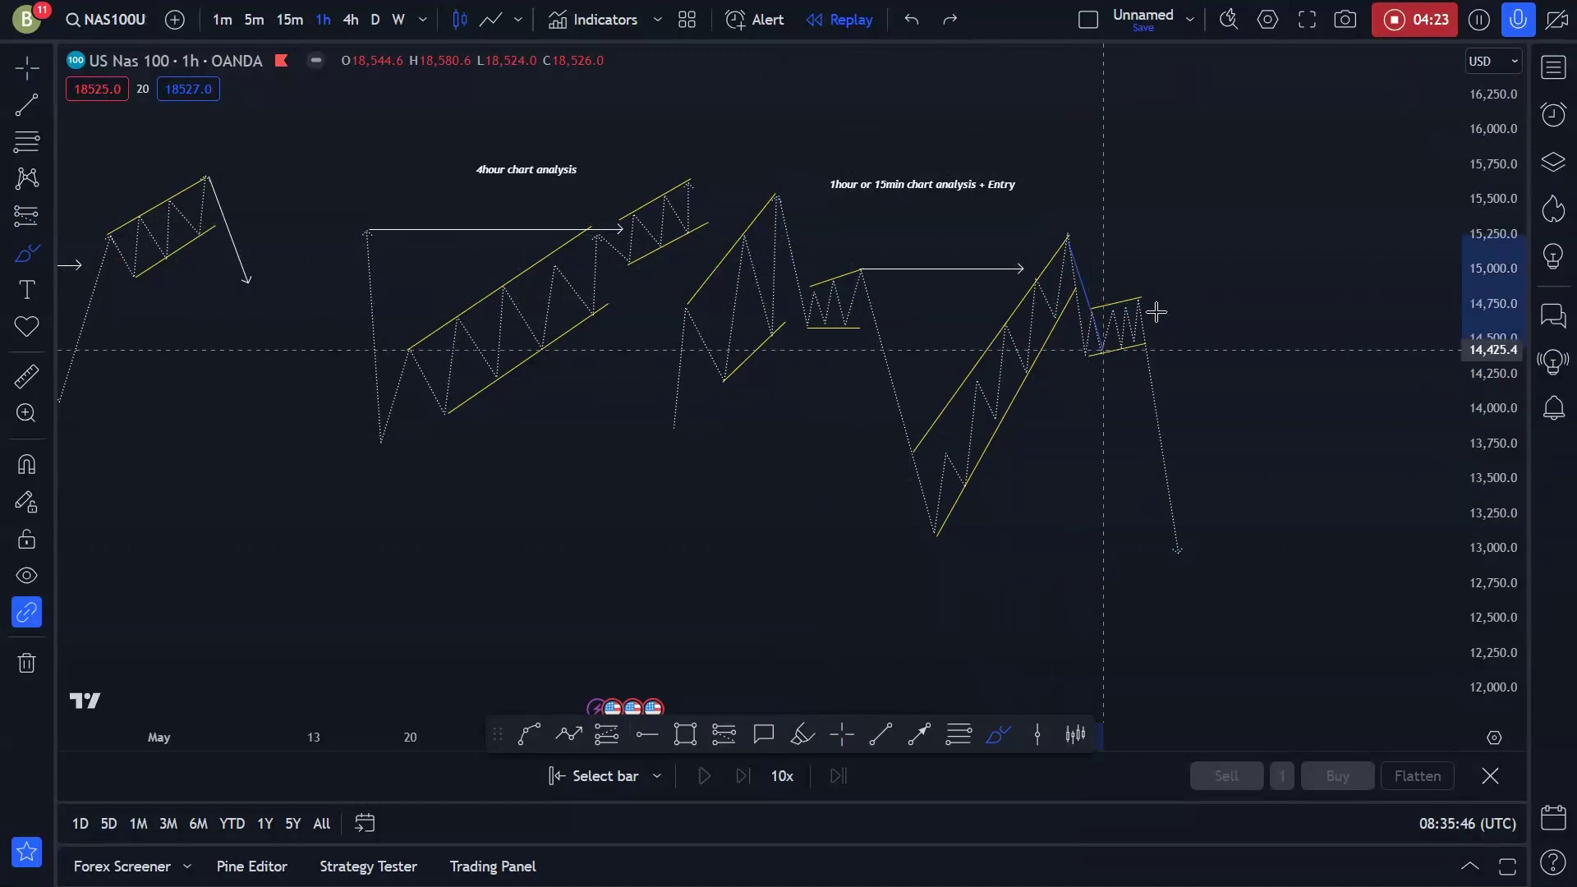
{"action": "mouse_move", "coordinate": [1157, 312]}
{"action": "left_mouse_down"}
{"action": "mouse_move", "coordinate": [1098, 334]}
{"action": "mouse_move", "coordinate": [1151, 331]}
{"action": "mouse_move", "coordinate": [1144, 309]}
{"action": "mouse_move", "coordinate": [1185, 432]}
{"action": "left_mouse_up"}
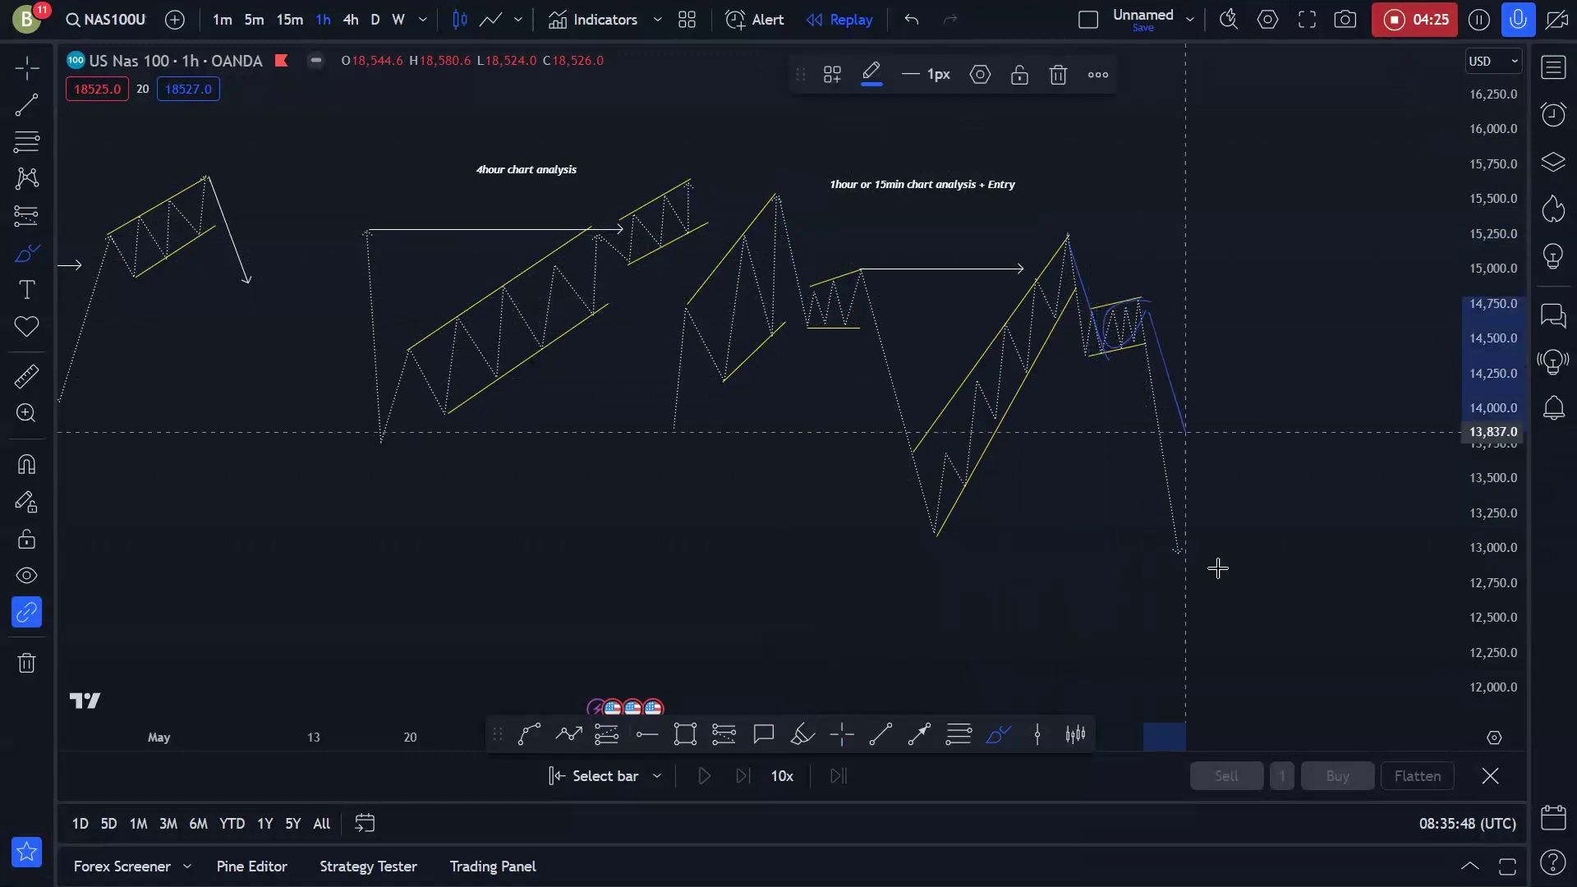
{"action": "left_click_drag", "start_coordinate": [1218, 568], "coordinate": [1222, 577]}
{"action": "scroll", "coordinate": [708, 196], "scroll_direction": "down", "scroll_amount": 4}
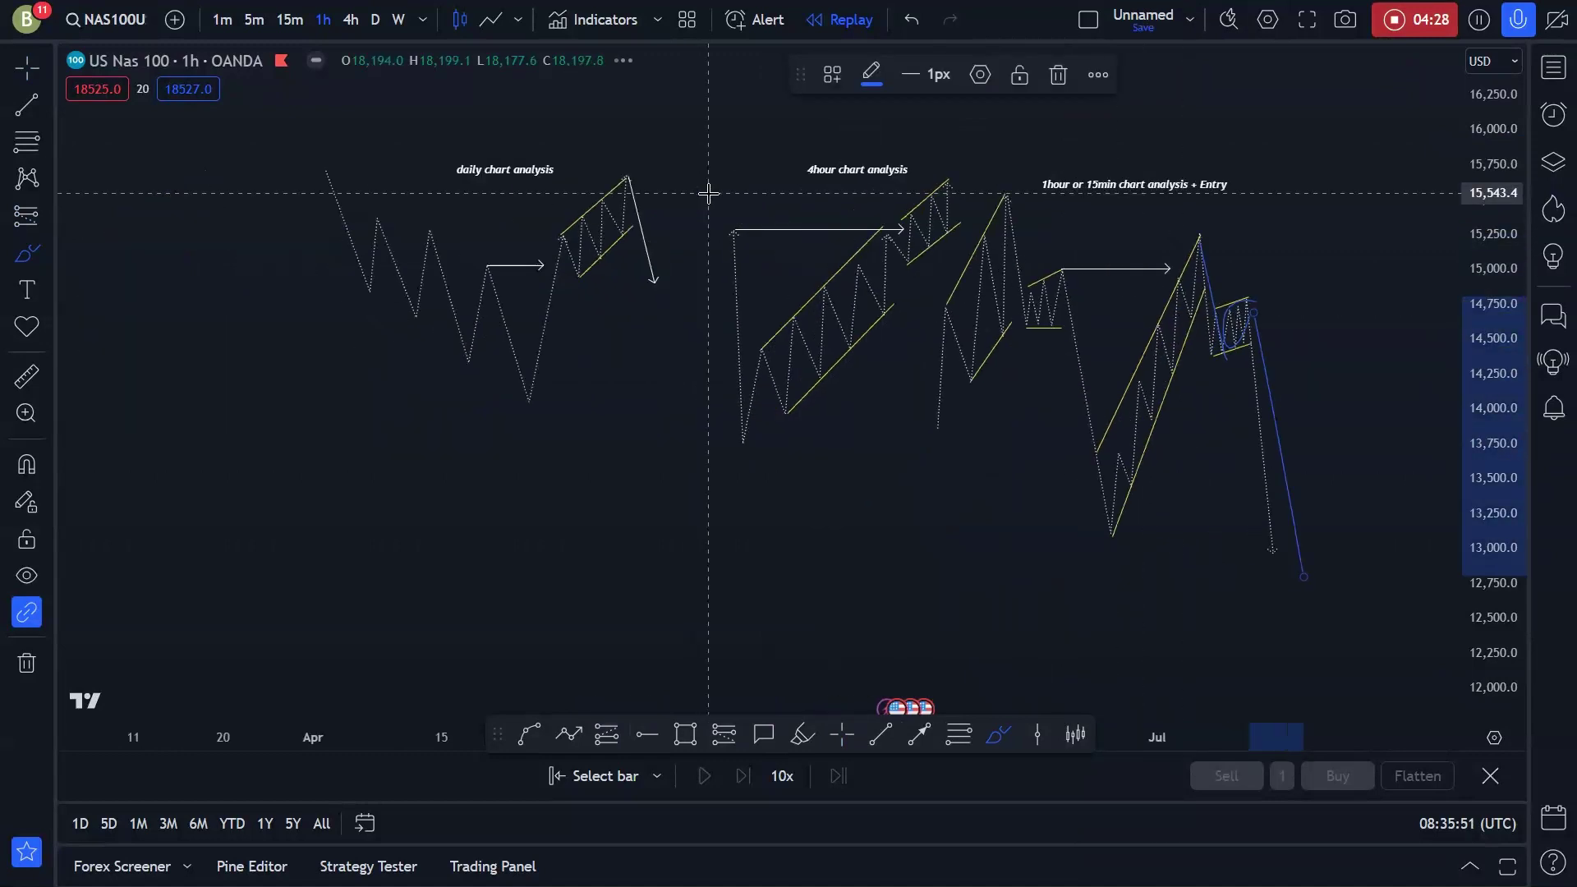
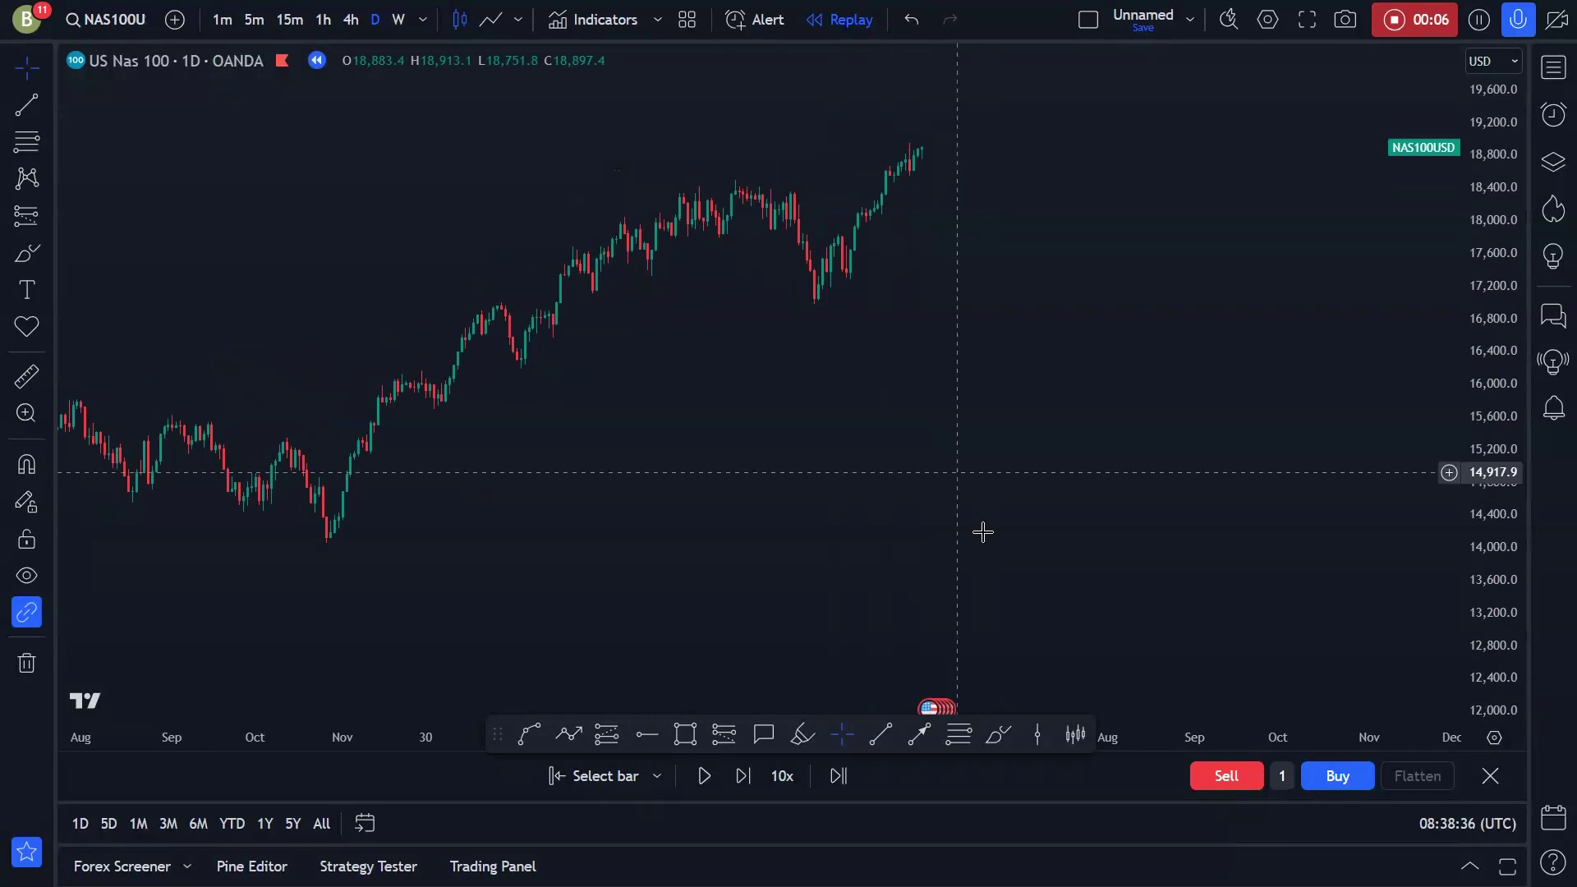
Draw a horizontal arrow on the daily chart from the previous high at 18,497.1 to the rally candles that cross it.
{"action": "scroll", "coordinate": [961, 525], "scroll_direction": "up", "scroll_amount": 1}
{"action": "left_click", "coordinate": [918, 734]}
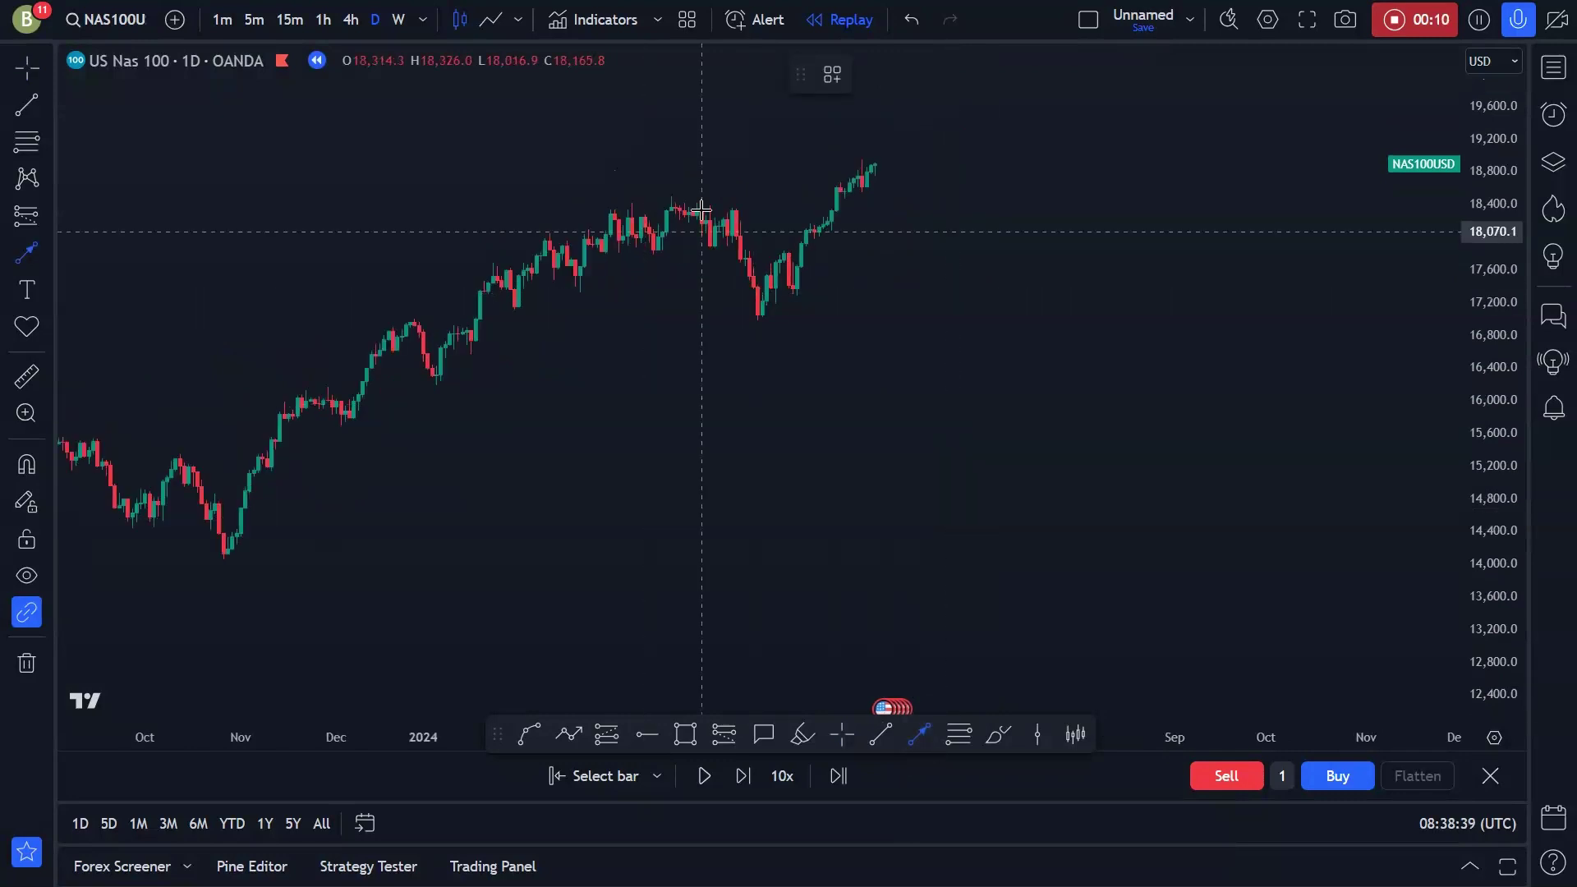
{"action": "left_click", "coordinate": [671, 197]}
{"action": "key", "text": "ctrl"}
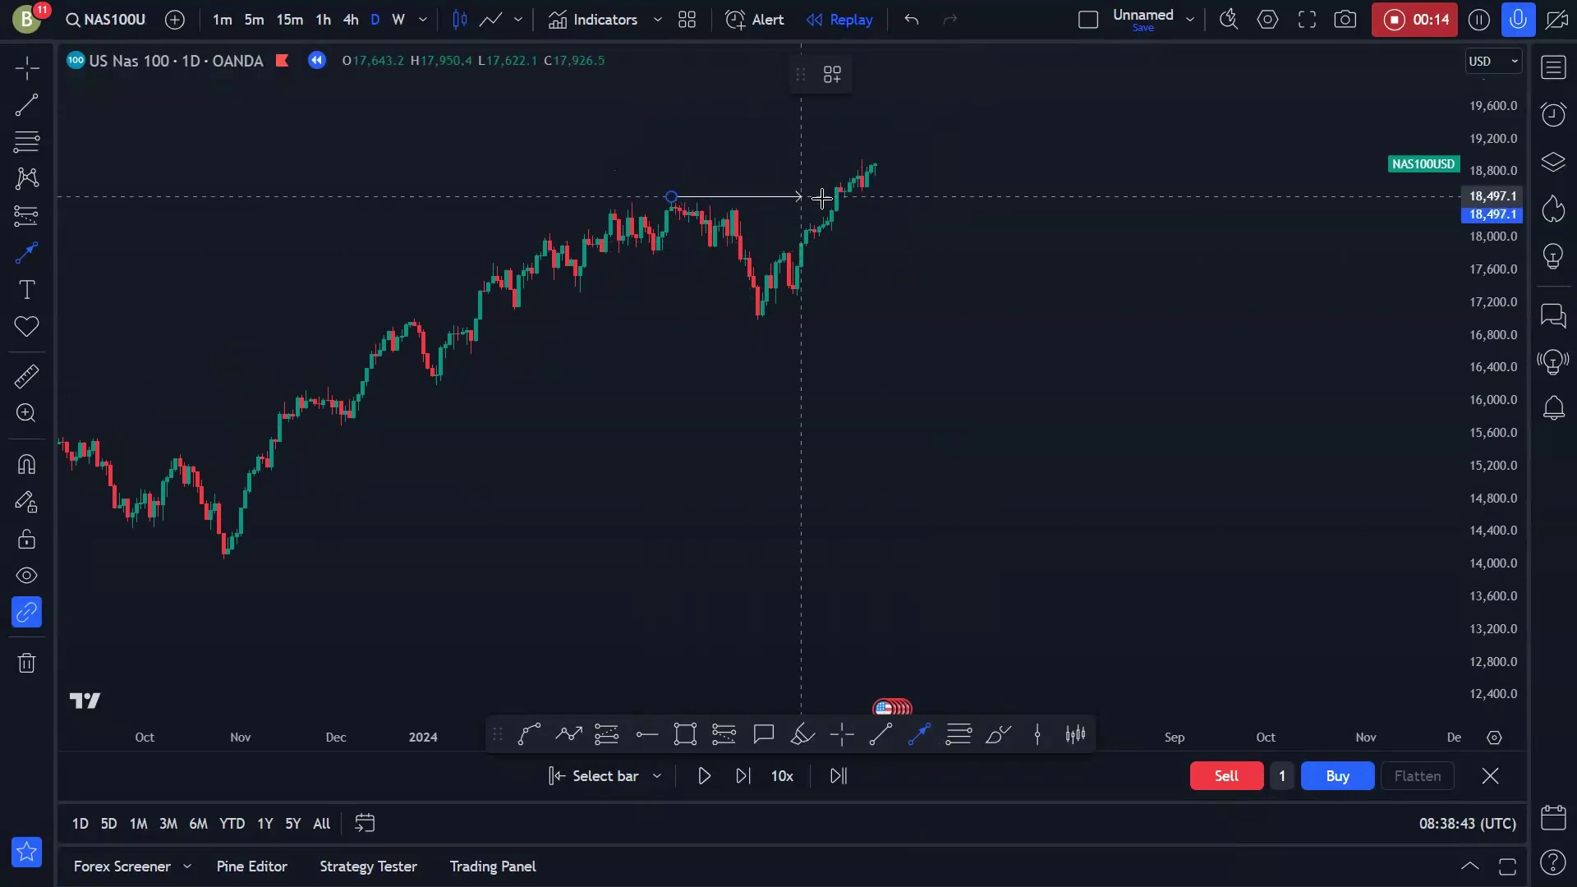
{"action": "left_click", "coordinate": [828, 197]}
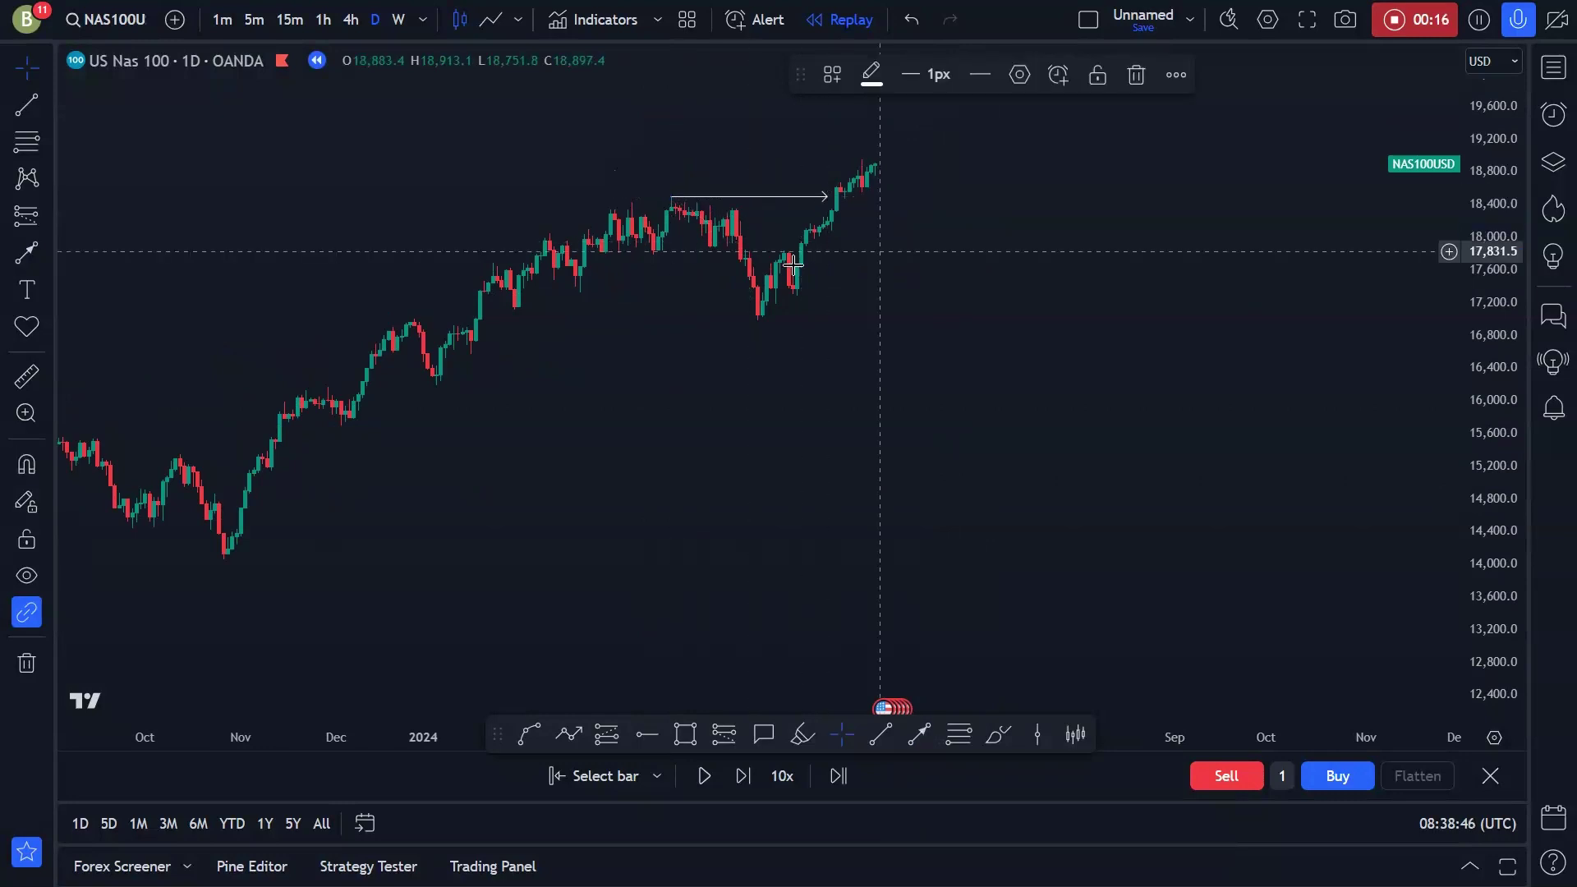
Circle the latest daily candles above the arrow level with the brush and delete the mark.
{"action": "left_click", "coordinate": [998, 734]}
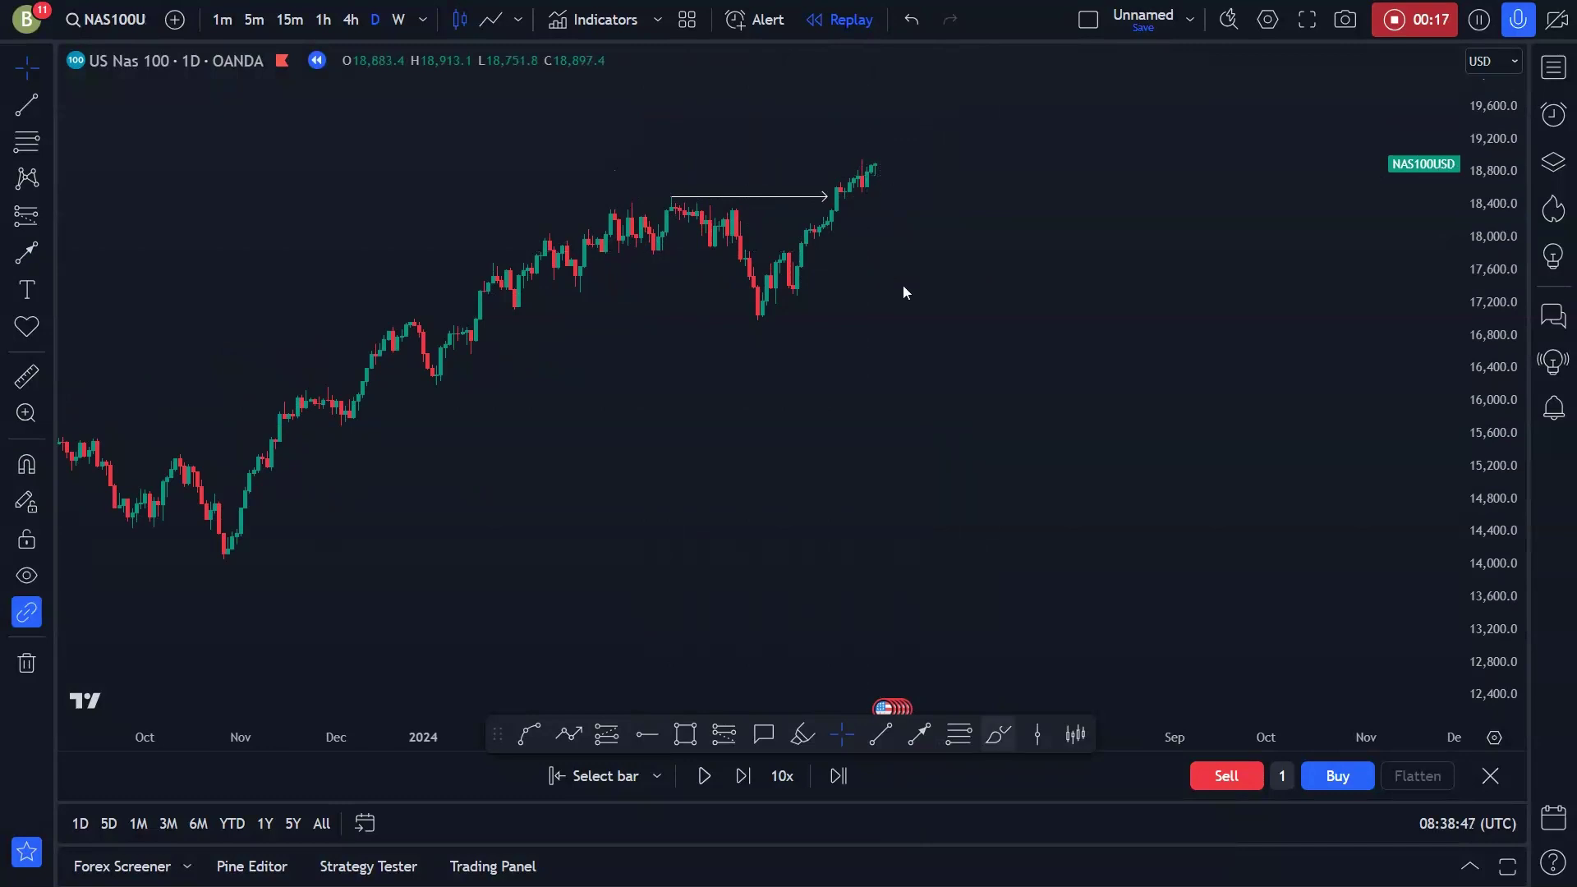
{"action": "left_click_drag", "start_coordinate": [829, 187], "coordinate": [877, 153]}
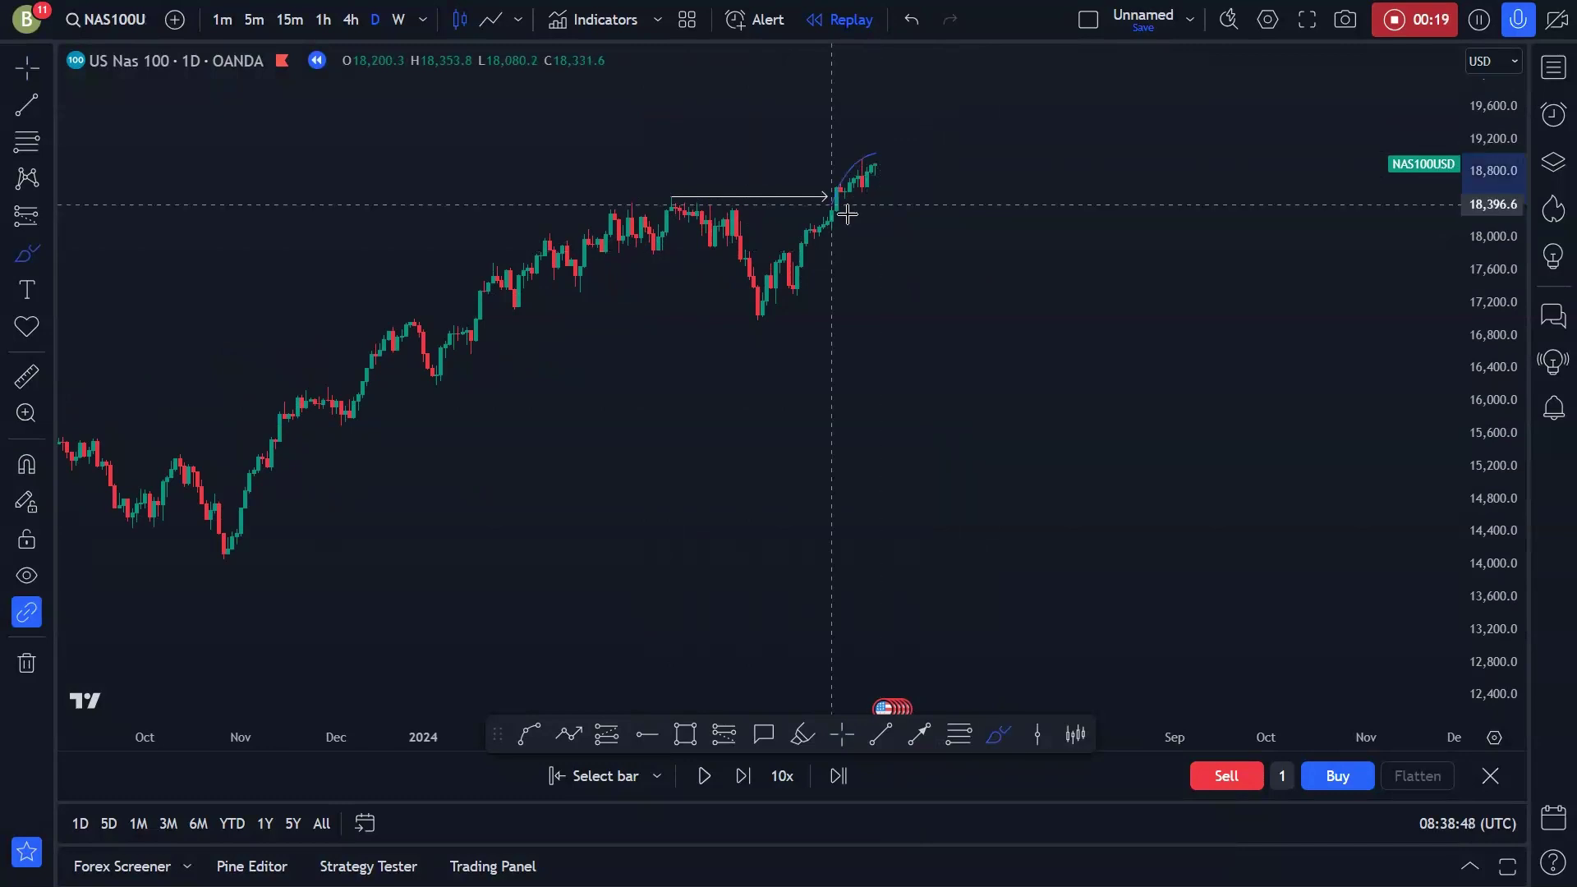
{"action": "left_click_drag", "start_coordinate": [848, 214], "coordinate": [855, 199]}
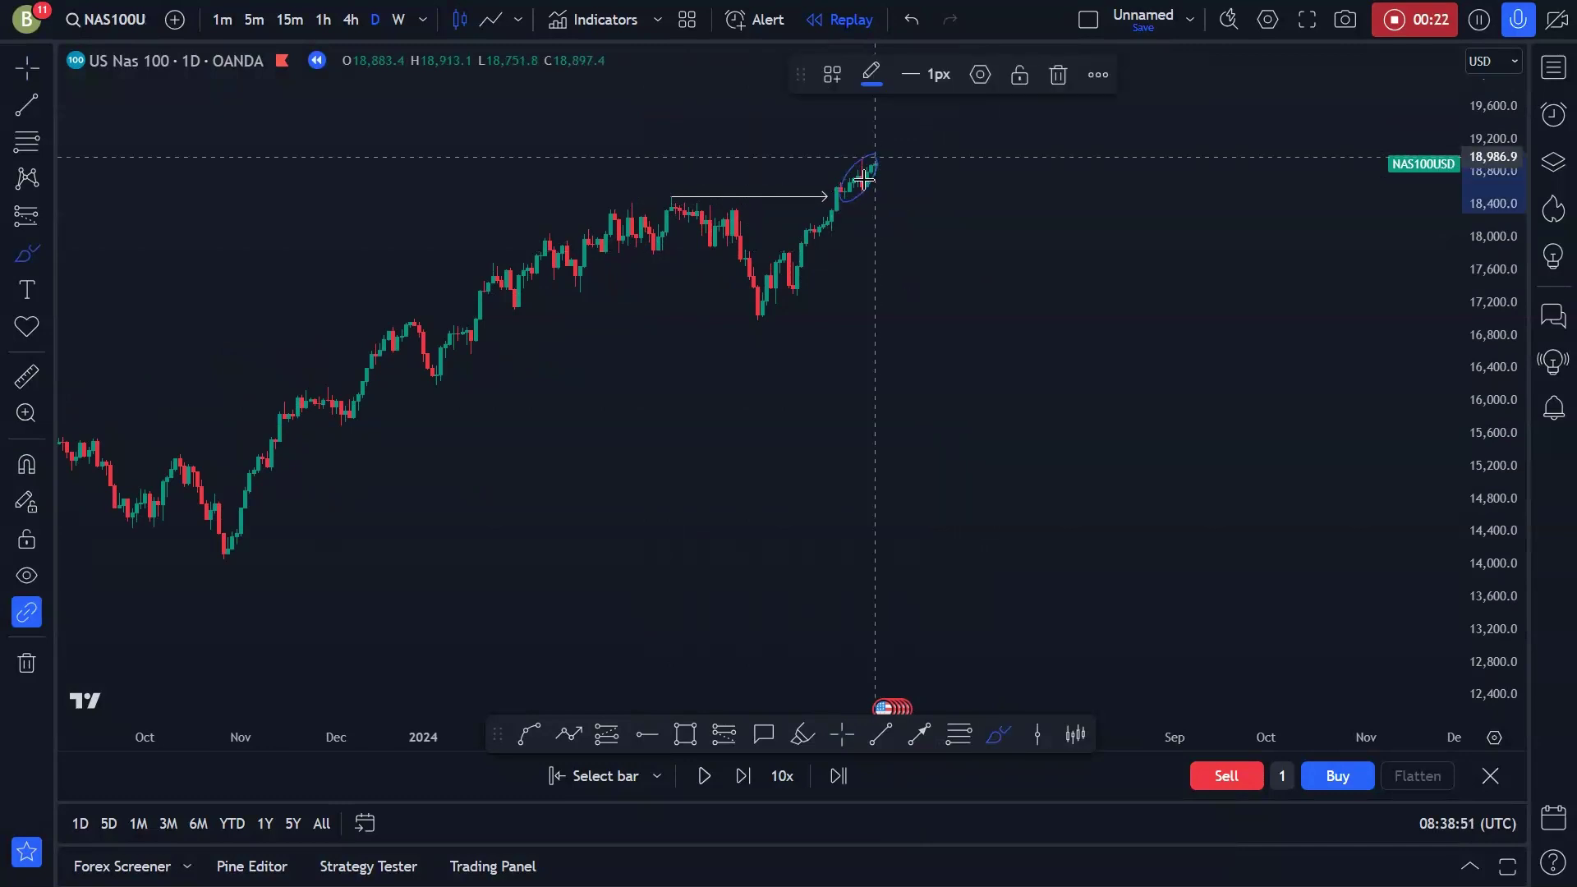
{"action": "left_click", "coordinate": [1060, 72]}
Draw a downward arrow from the latest daily candle at 18,899.0 to about 17,166 and delete it.
{"action": "scroll", "coordinate": [848, 465], "scroll_direction": "up", "scroll_amount": 2}
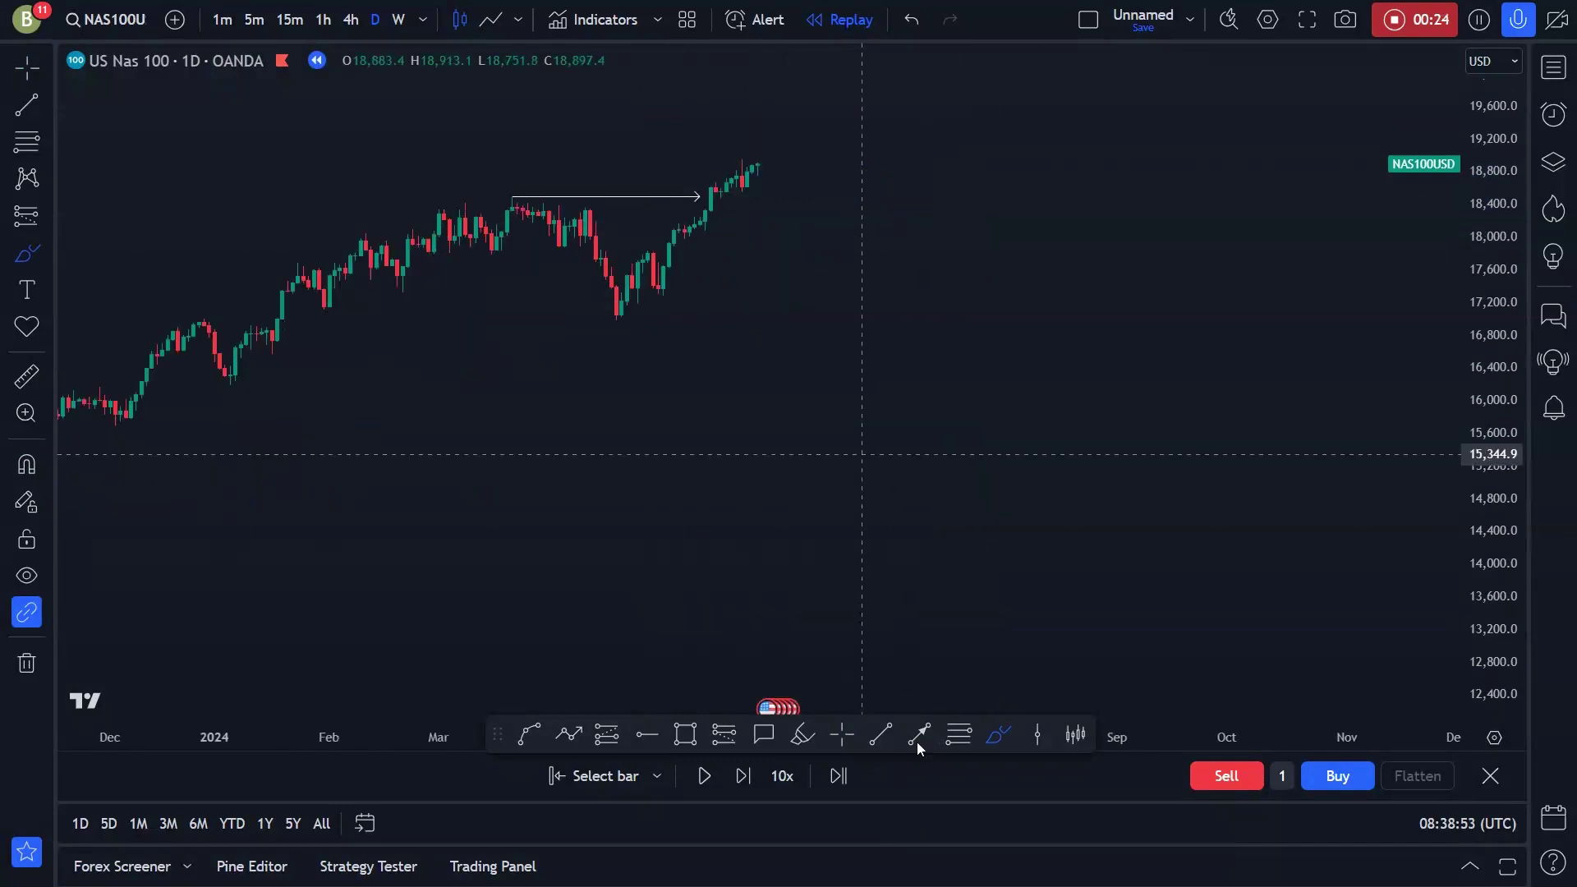
{"action": "left_click", "coordinate": [919, 735]}
{"action": "left_click", "coordinate": [758, 163]}
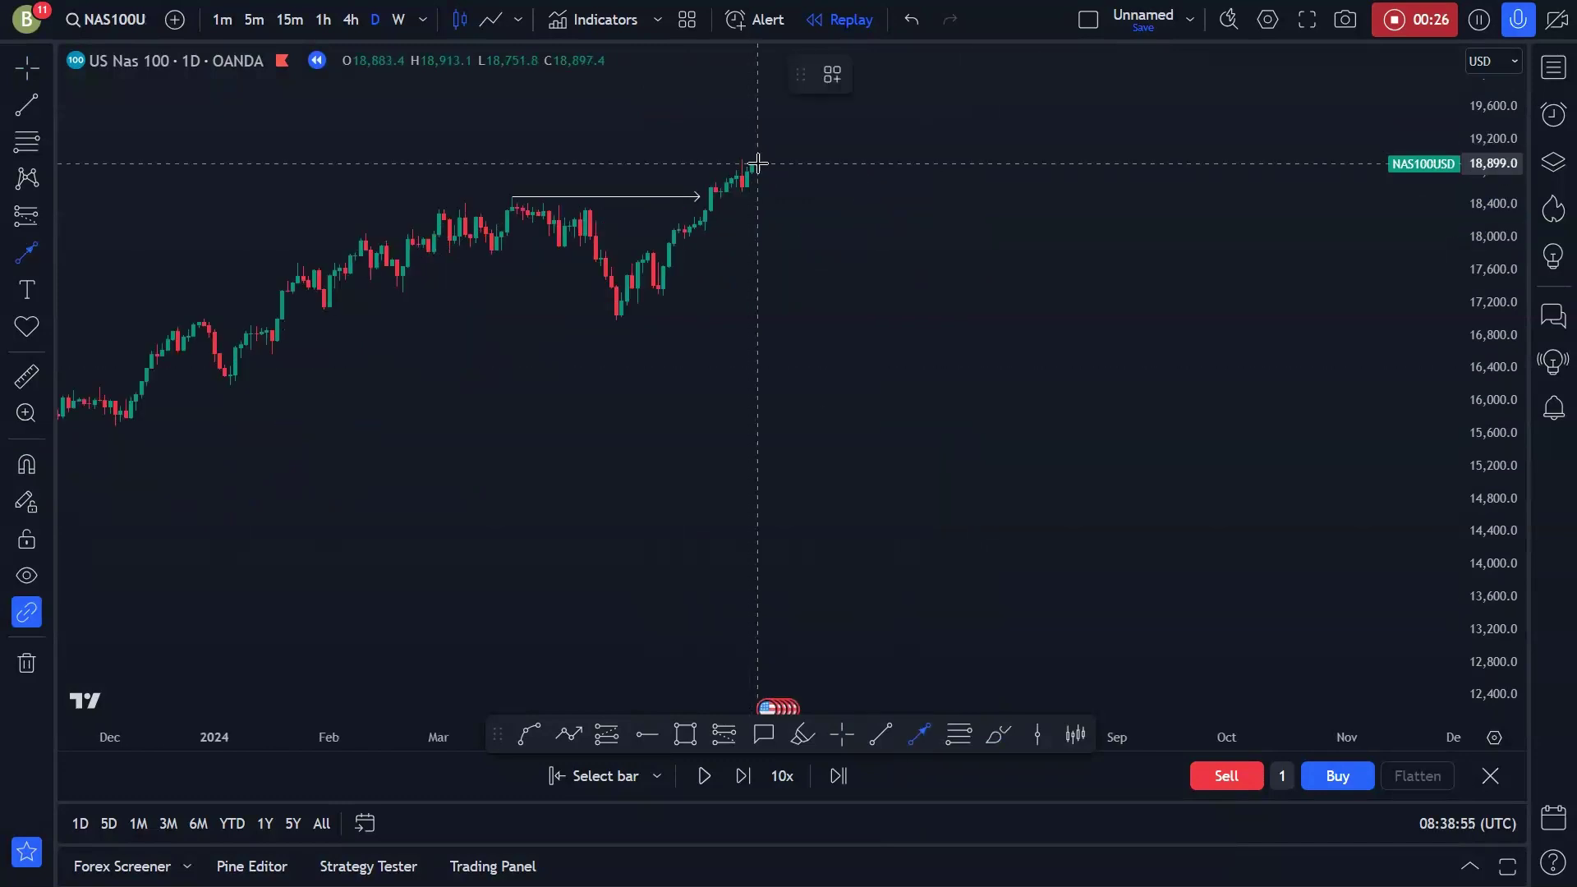
{"action": "left_click_drag", "start_coordinate": [758, 163], "coordinate": [805, 307]}
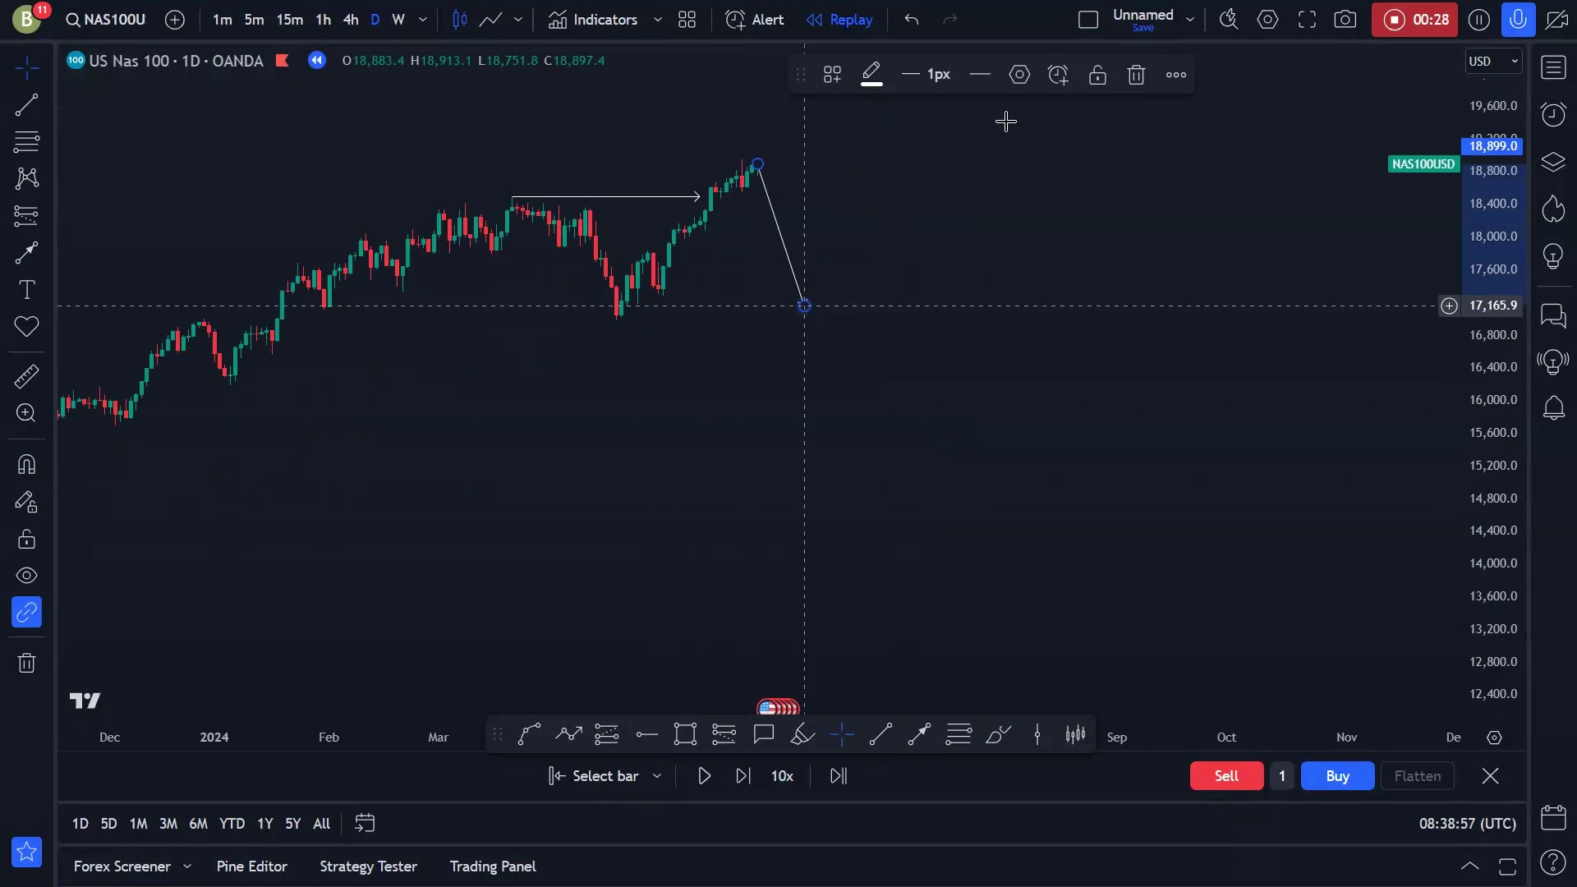
{"action": "left_click", "coordinate": [1136, 74]}
{"action": "scroll", "coordinate": [854, 259], "scroll_direction": "down", "scroll_amount": 1}
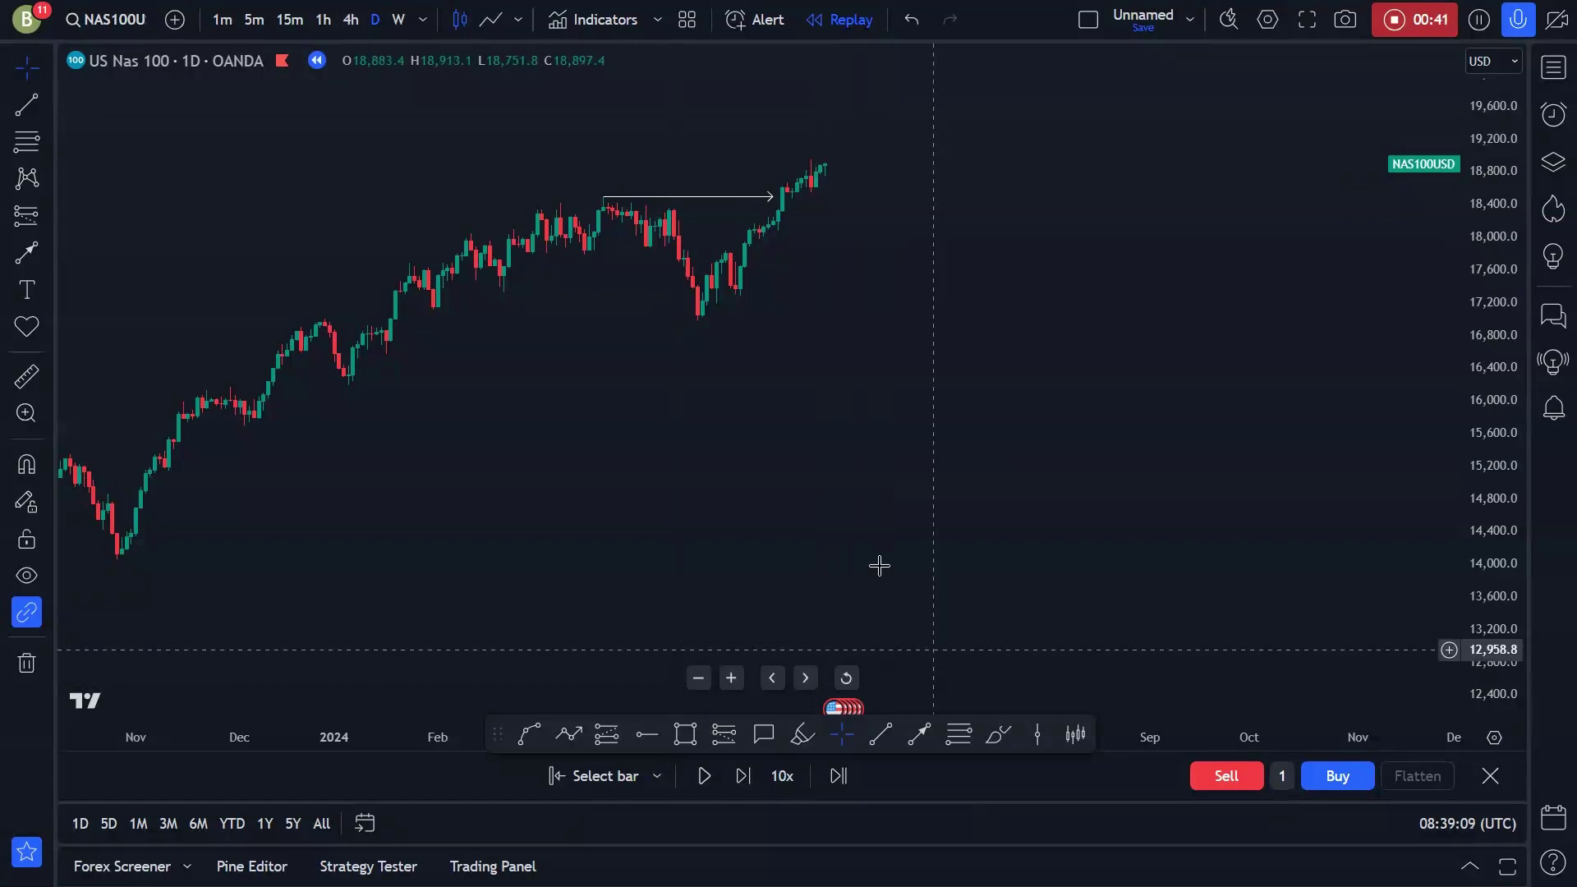
Brush a small mark around the most recent daily candles and remove it.
{"action": "left_click", "coordinate": [881, 734]}
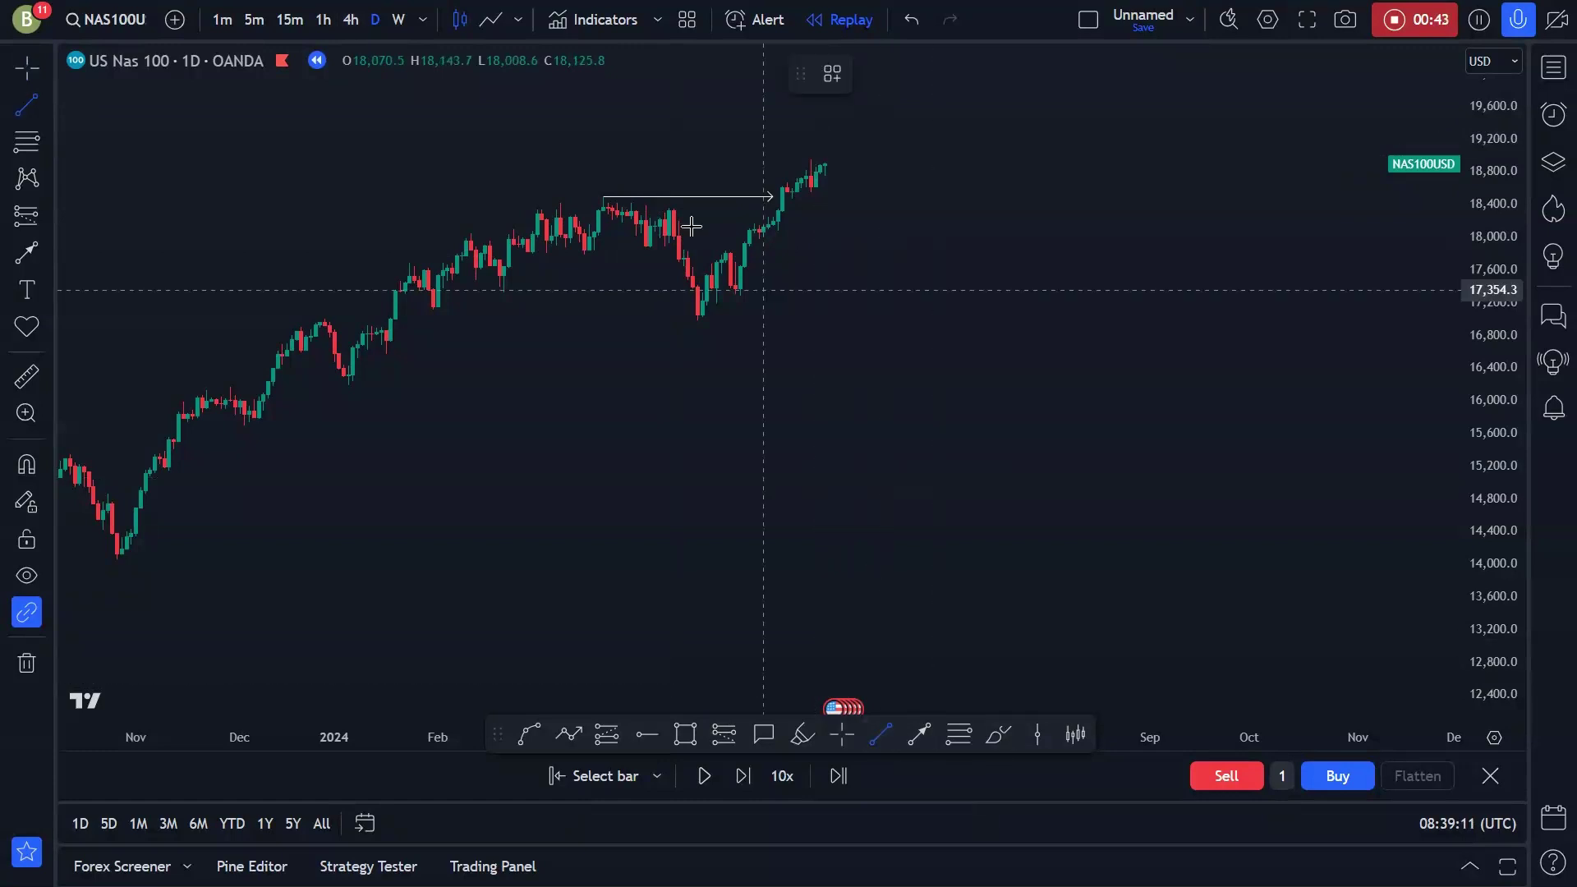
{"action": "left_click", "coordinate": [995, 735]}
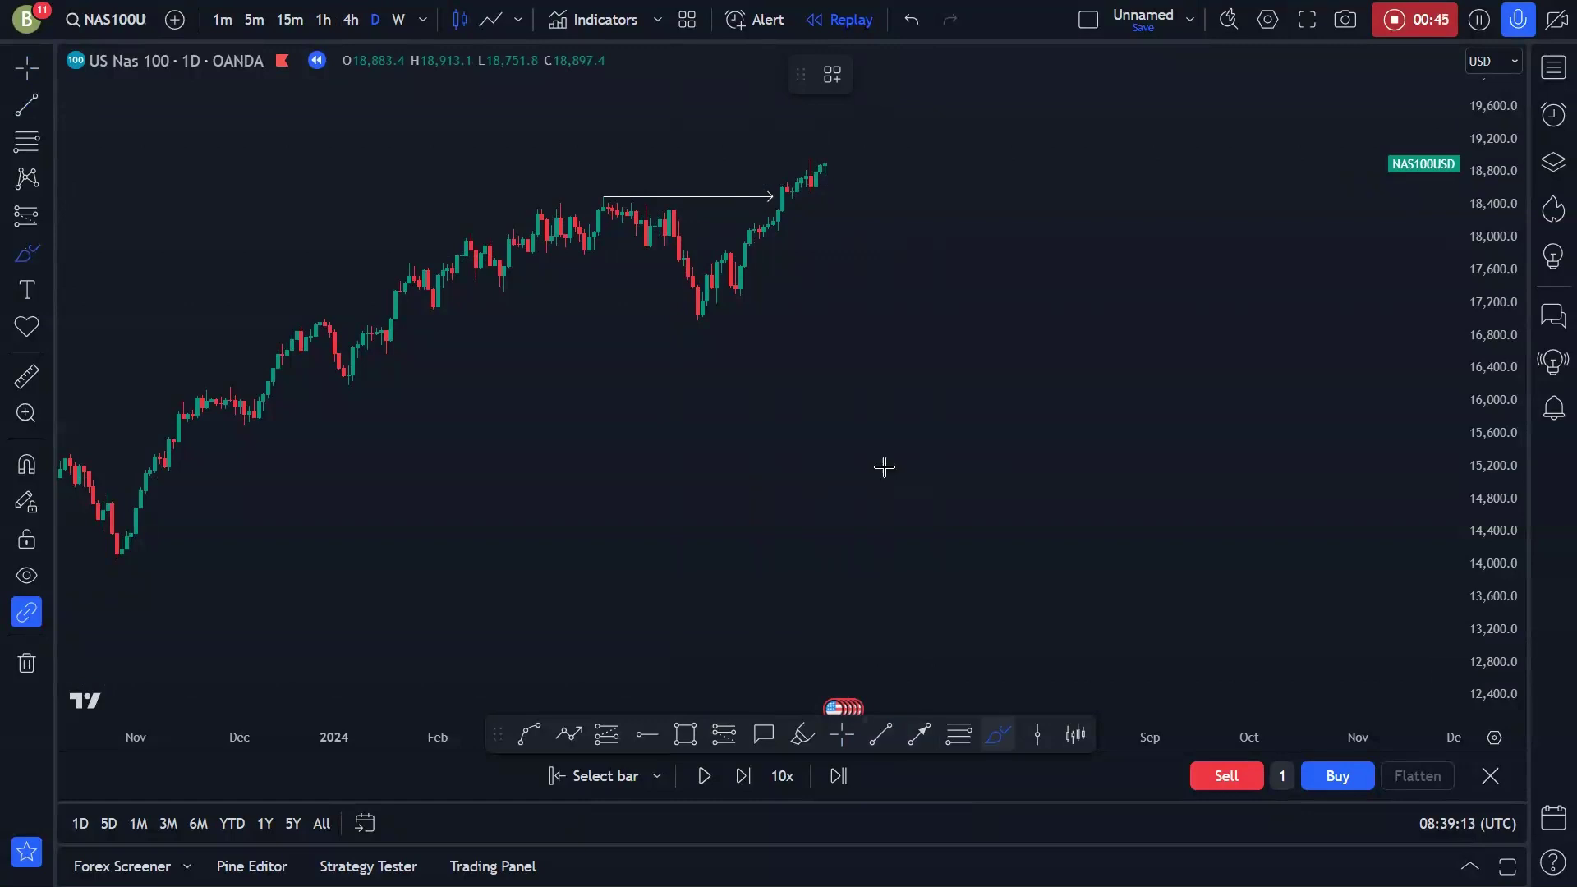
{"action": "mouse_move", "coordinate": [805, 167]}
{"action": "left_mouse_down"}
{"action": "mouse_move", "coordinate": [790, 196]}
{"action": "mouse_move", "coordinate": [829, 169]}
{"action": "left_mouse_up"}
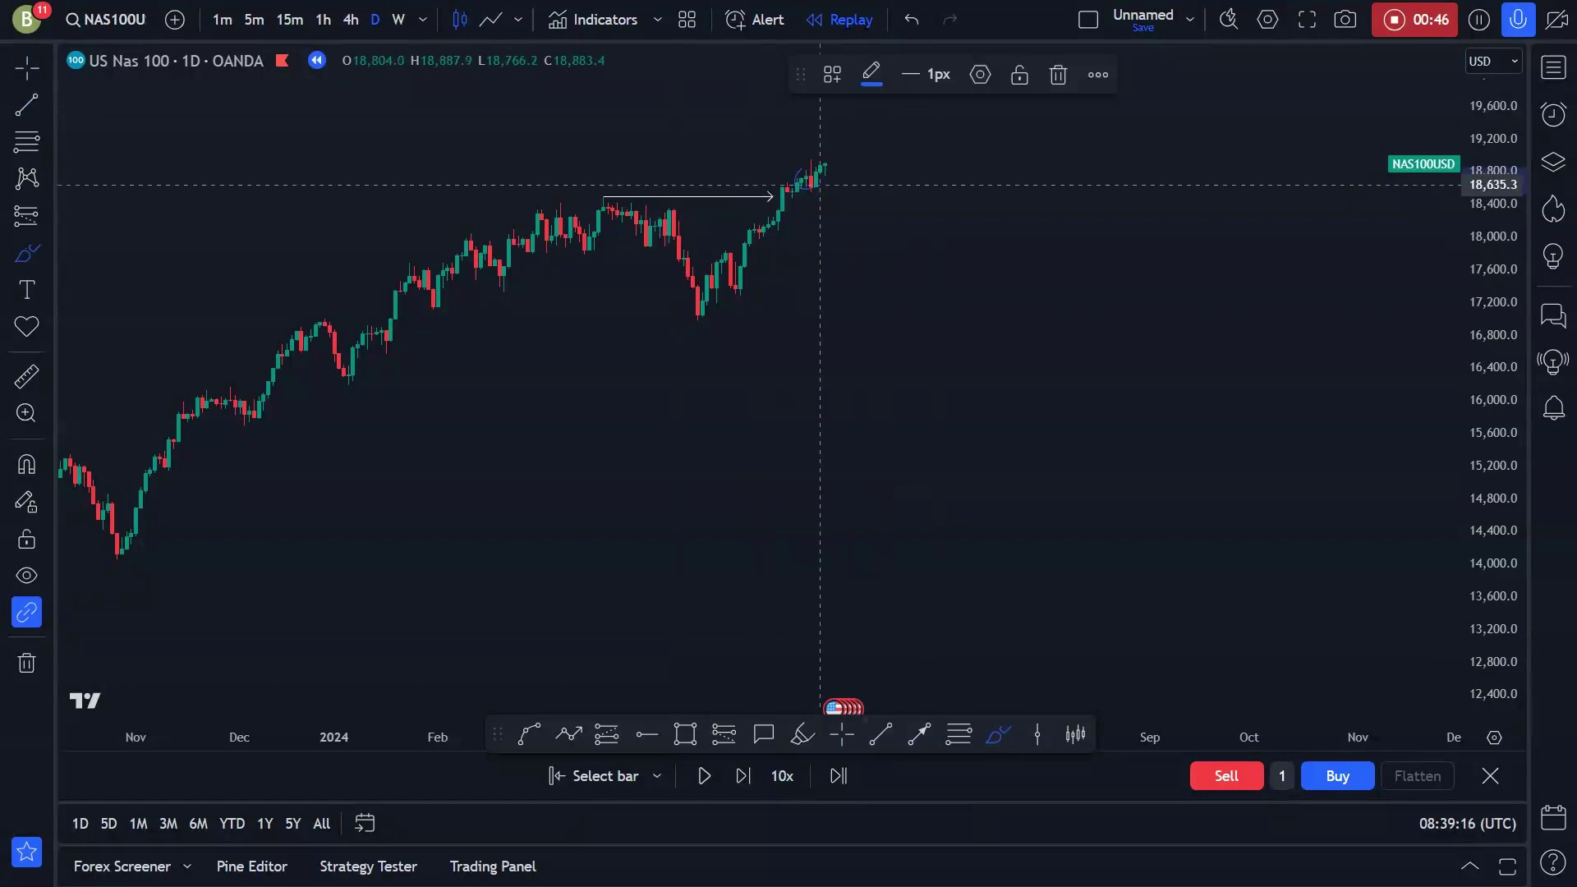
{"action": "left_click", "coordinate": [1060, 75]}
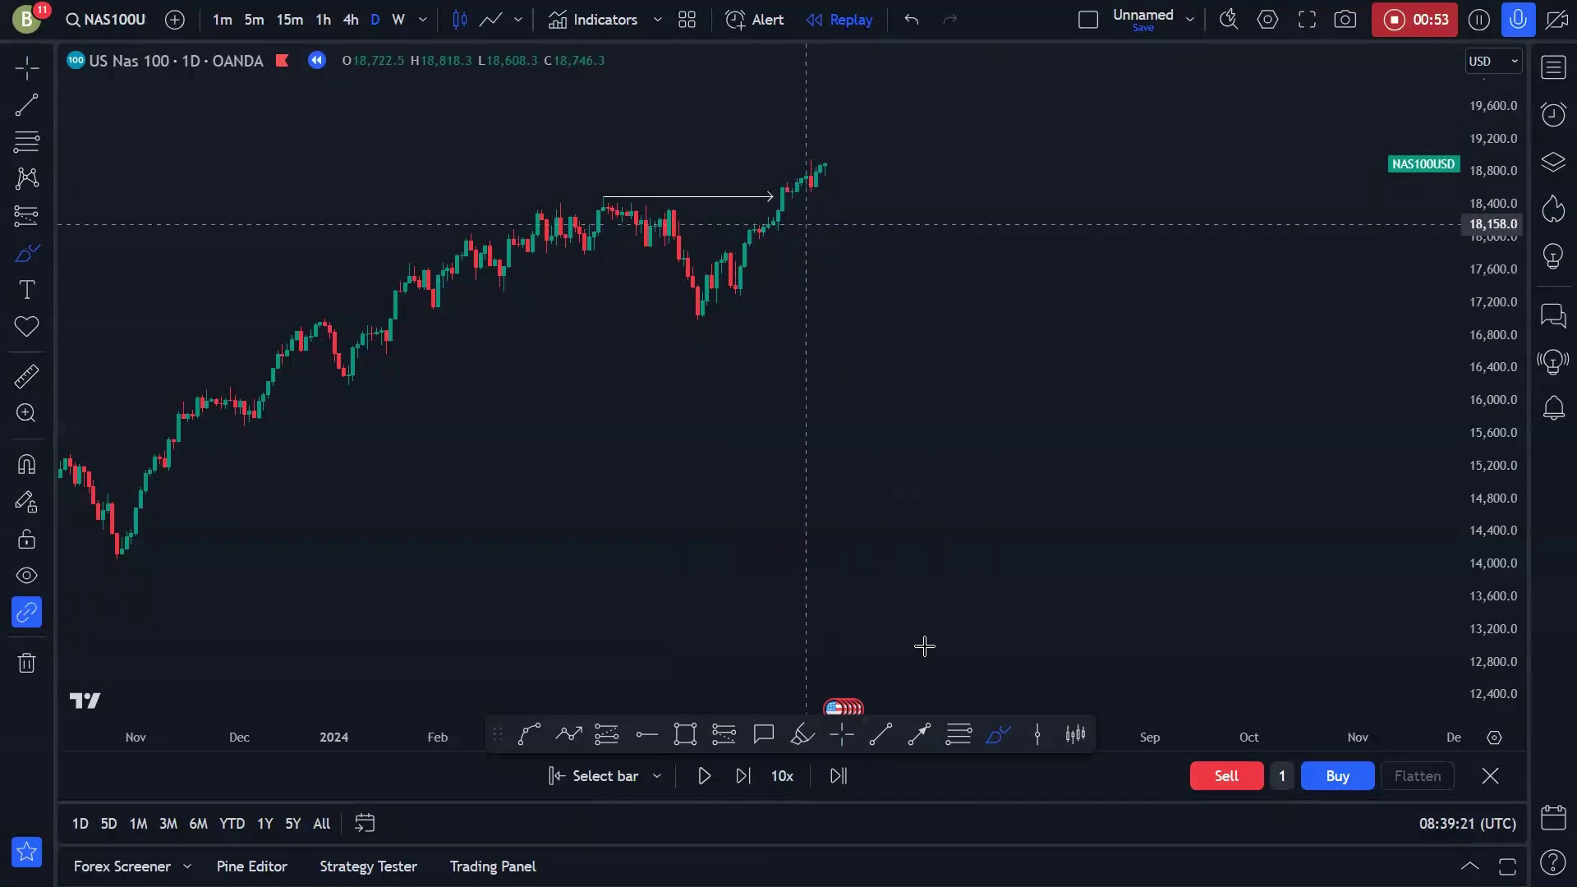
Circle the previous daily high and the latest candles above it with the brush, and remove both marks.
{"action": "left_click", "coordinate": [606, 195]}
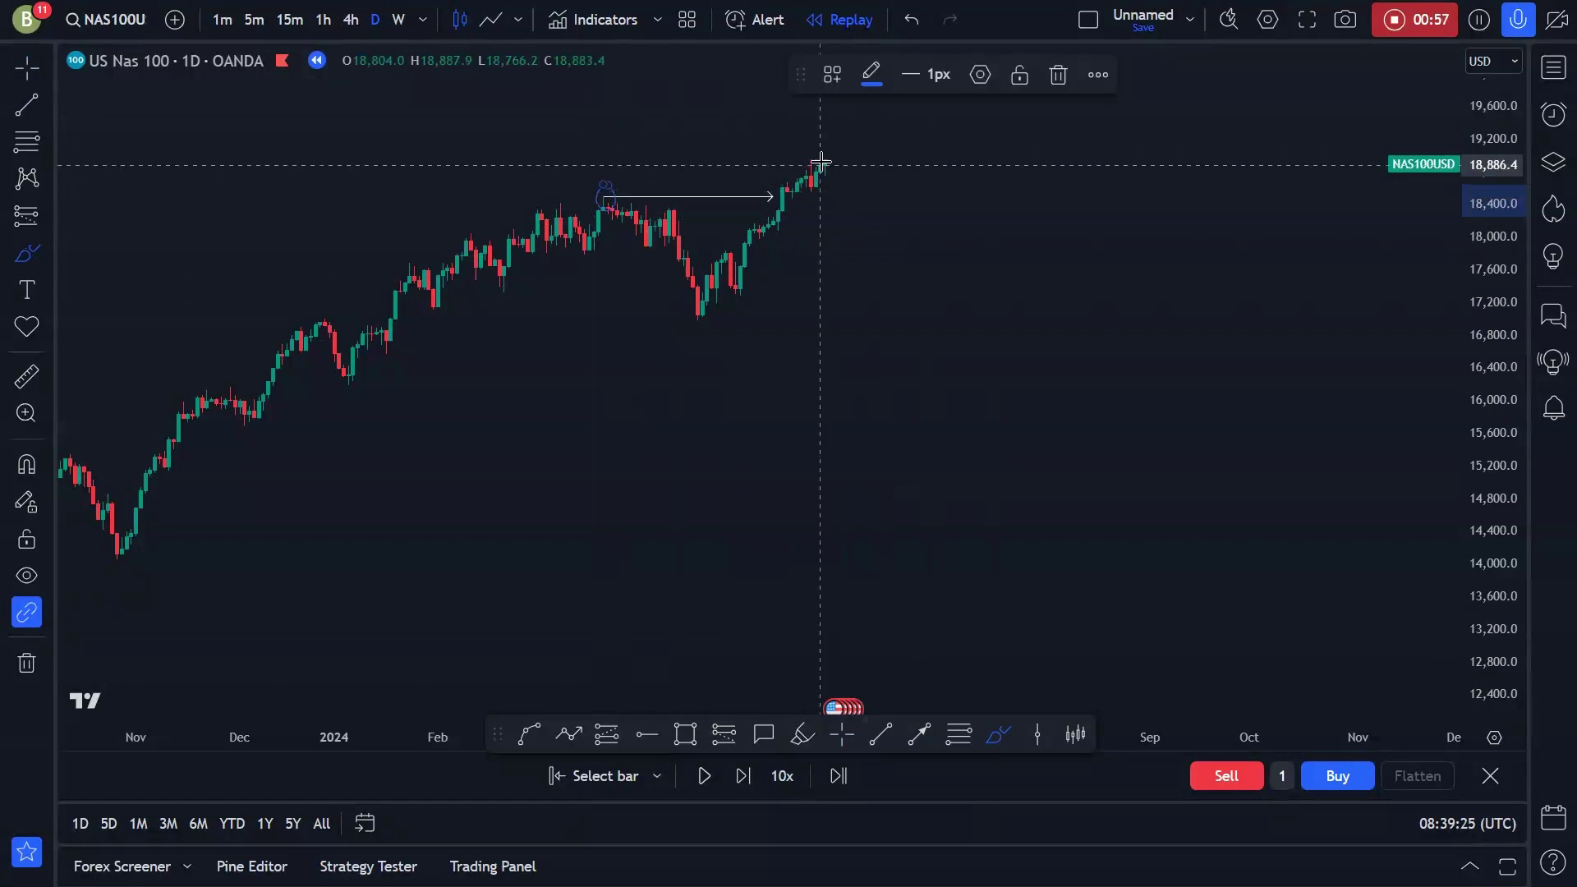
{"action": "mouse_move", "coordinate": [786, 173]}
{"action": "left_mouse_down"}
{"action": "mouse_move", "coordinate": [802, 201]}
{"action": "mouse_move", "coordinate": [825, 160]}
{"action": "left_mouse_up"}
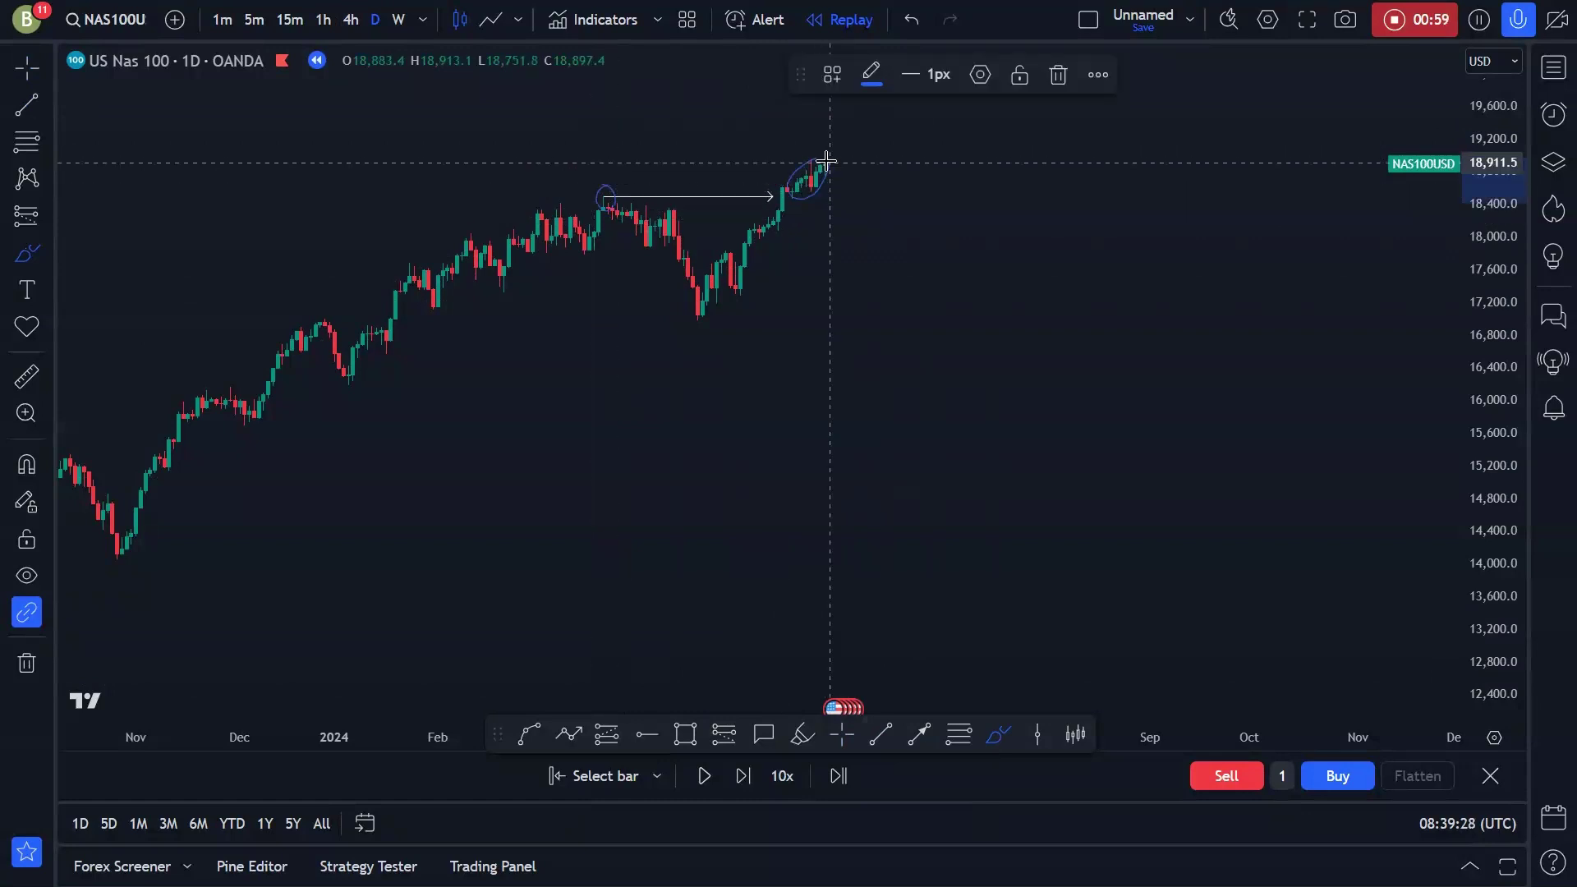
{"action": "left_click", "coordinate": [912, 18]}
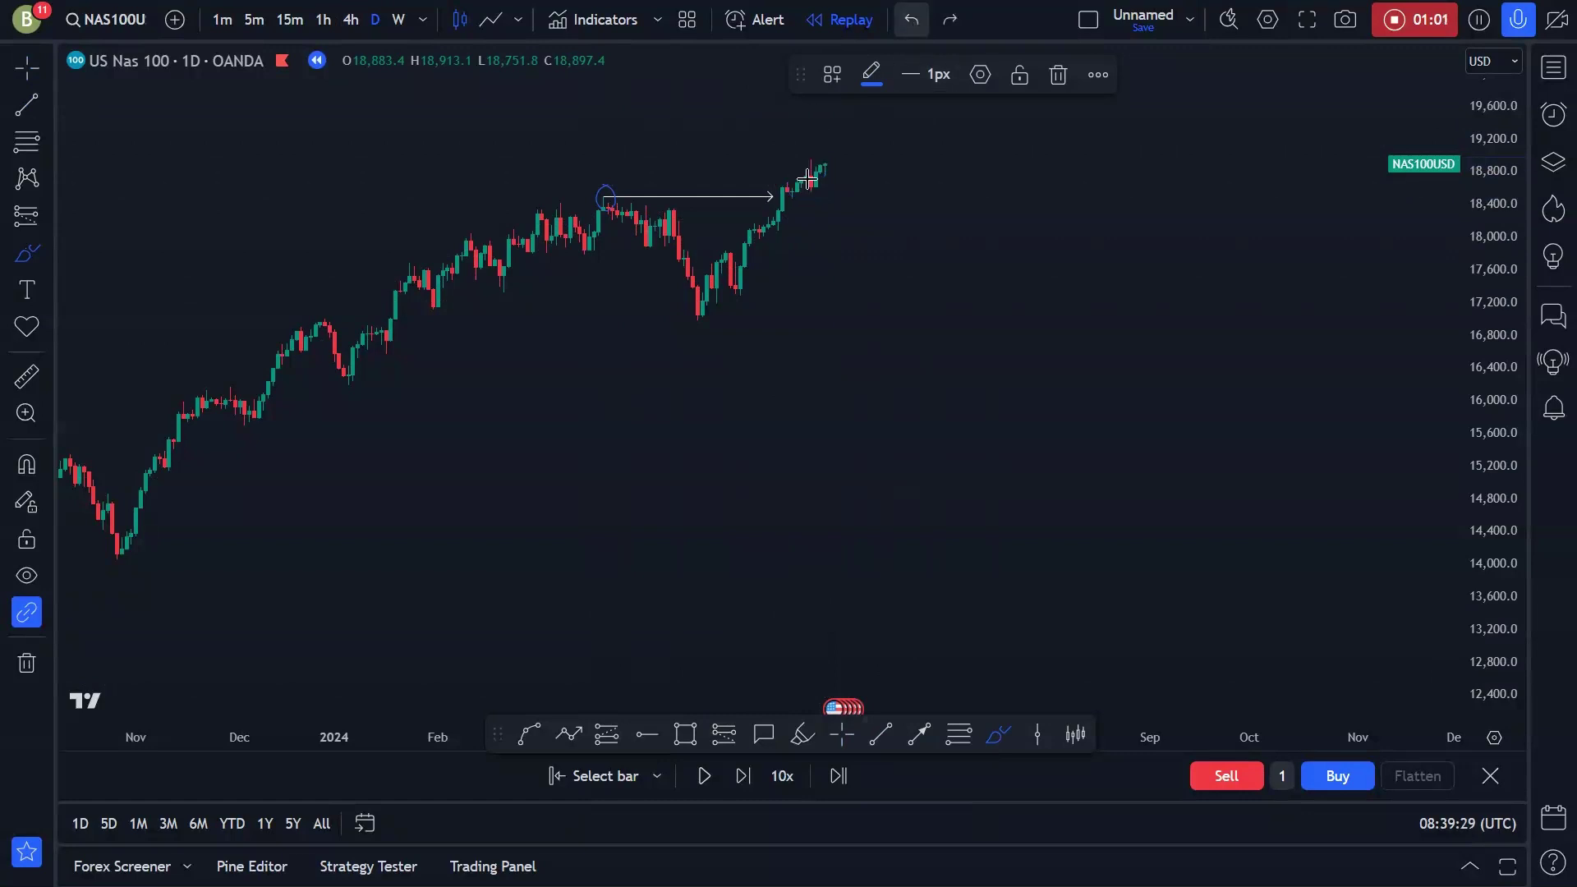
{"action": "left_click", "coordinate": [842, 734]}
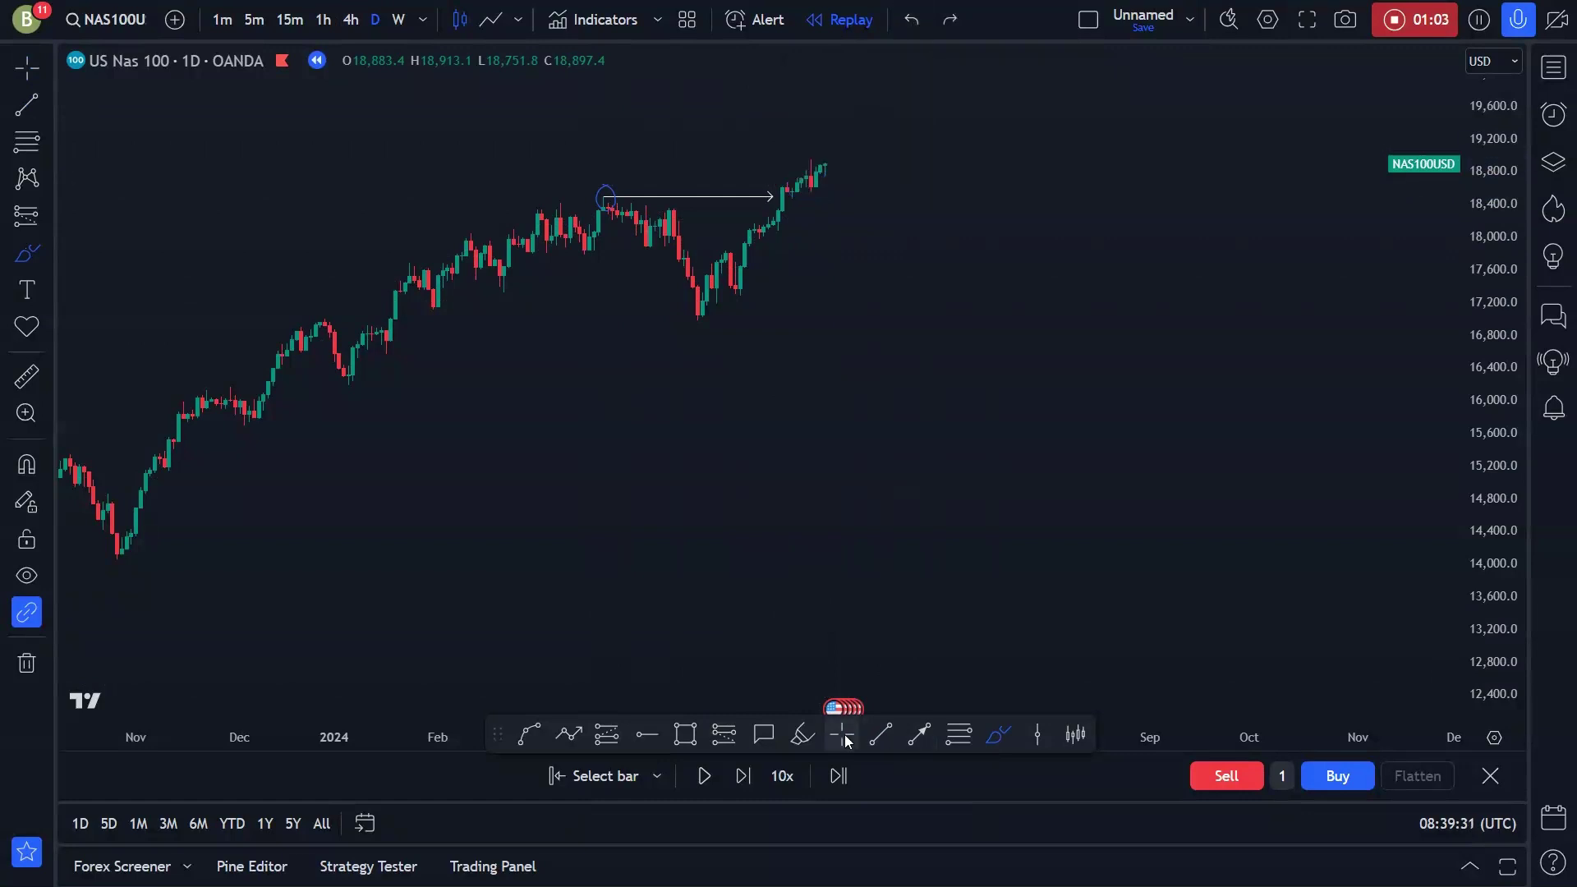
{"action": "left_click", "coordinate": [610, 191]}
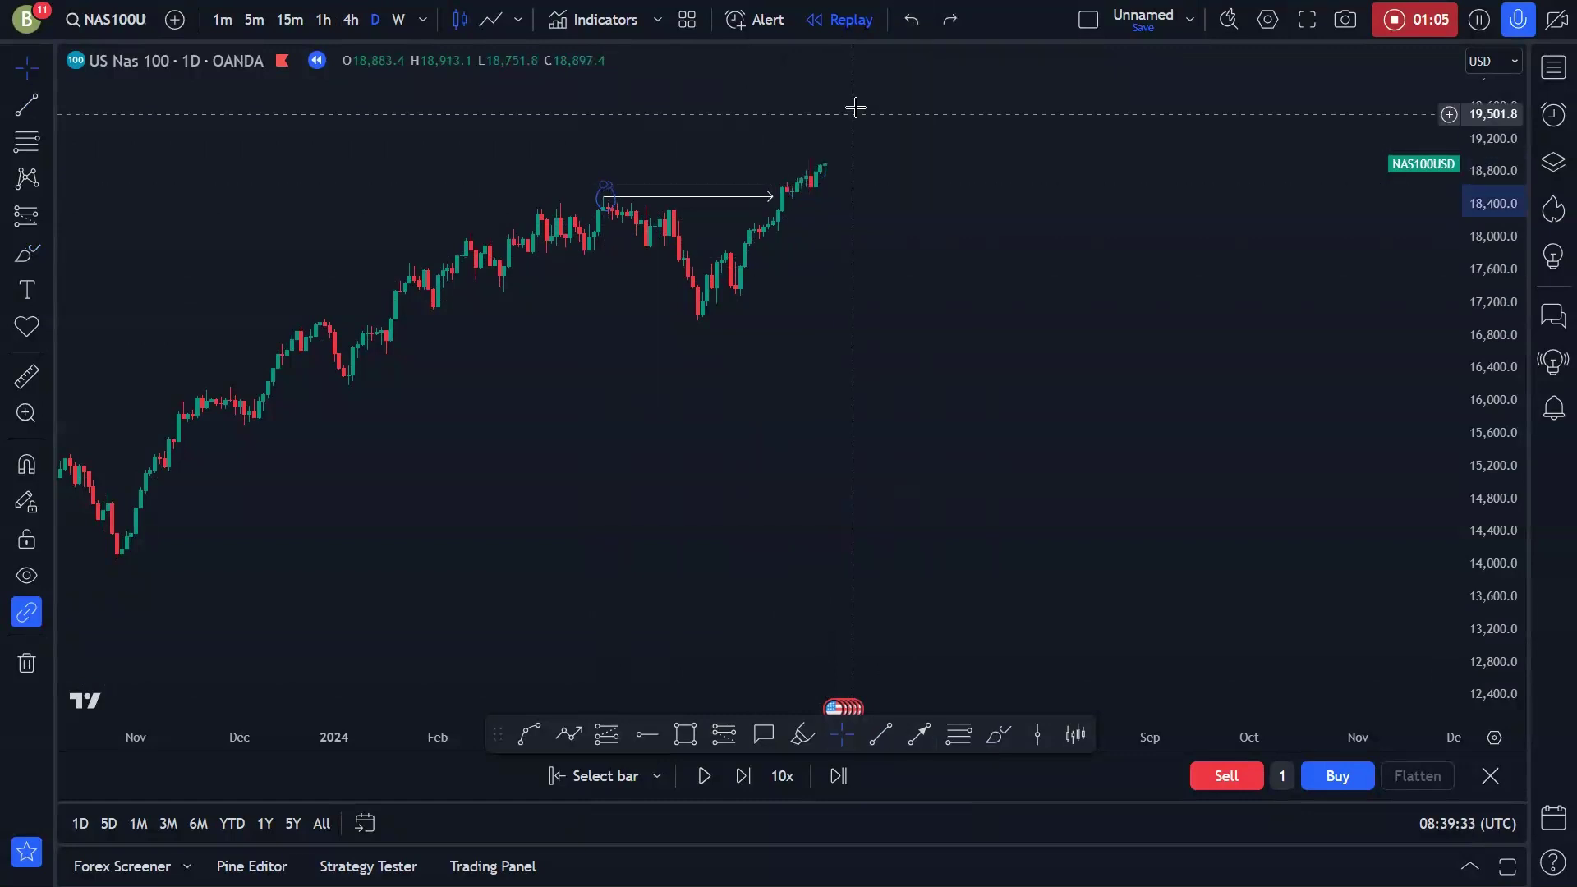
{"action": "left_click", "coordinate": [1058, 74]}
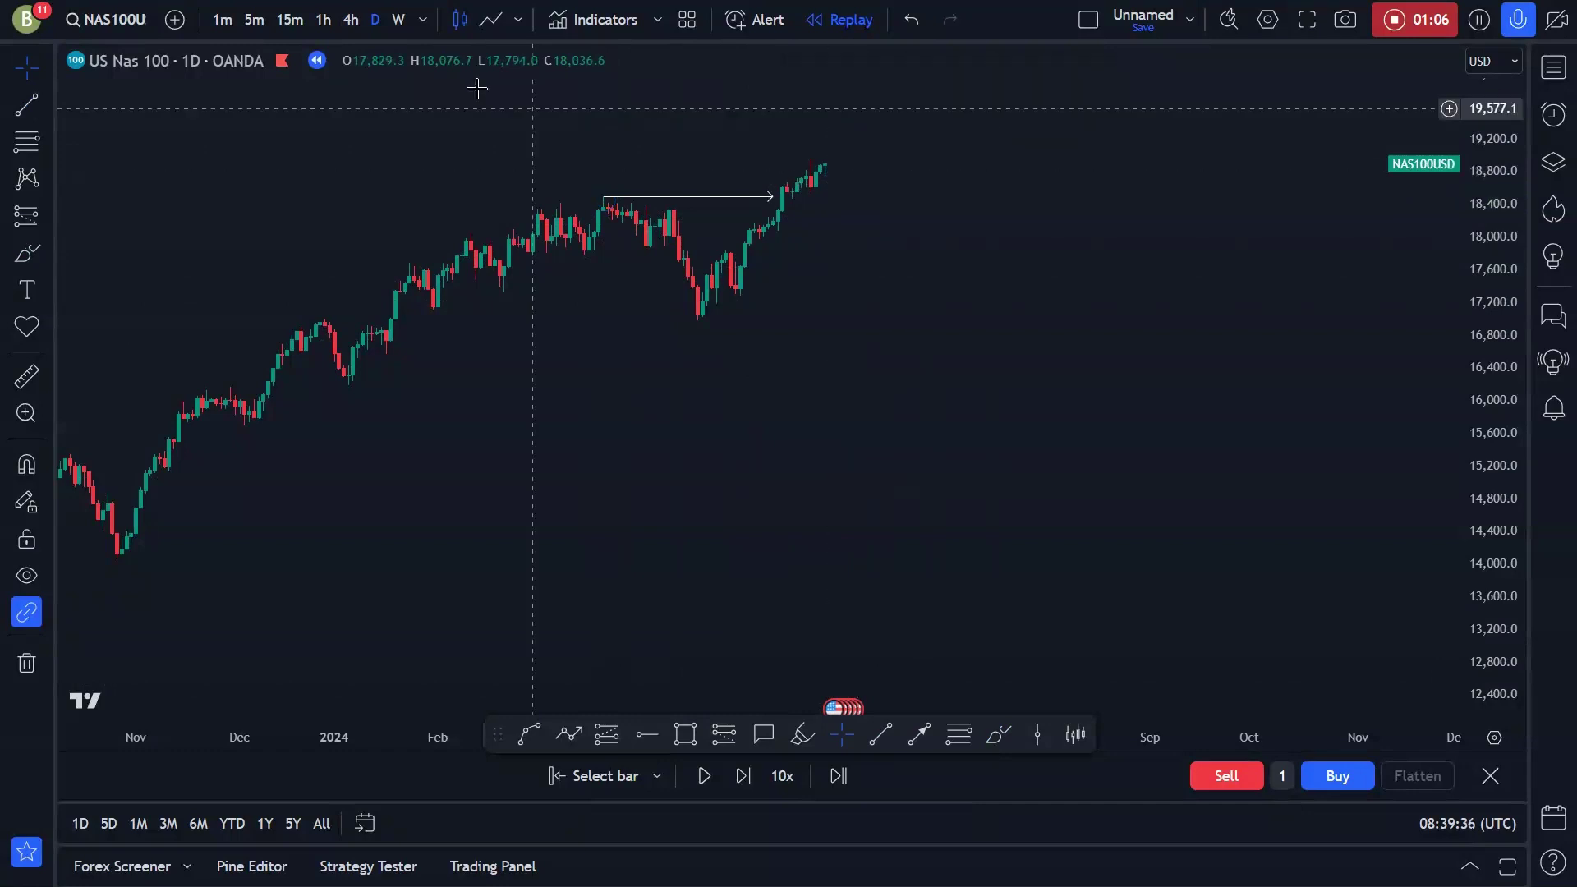
Draw a horizontal arrow from the recent daily swing low at about 16,977 across to beneath the latest candles.
{"action": "left_click", "coordinate": [919, 734]}
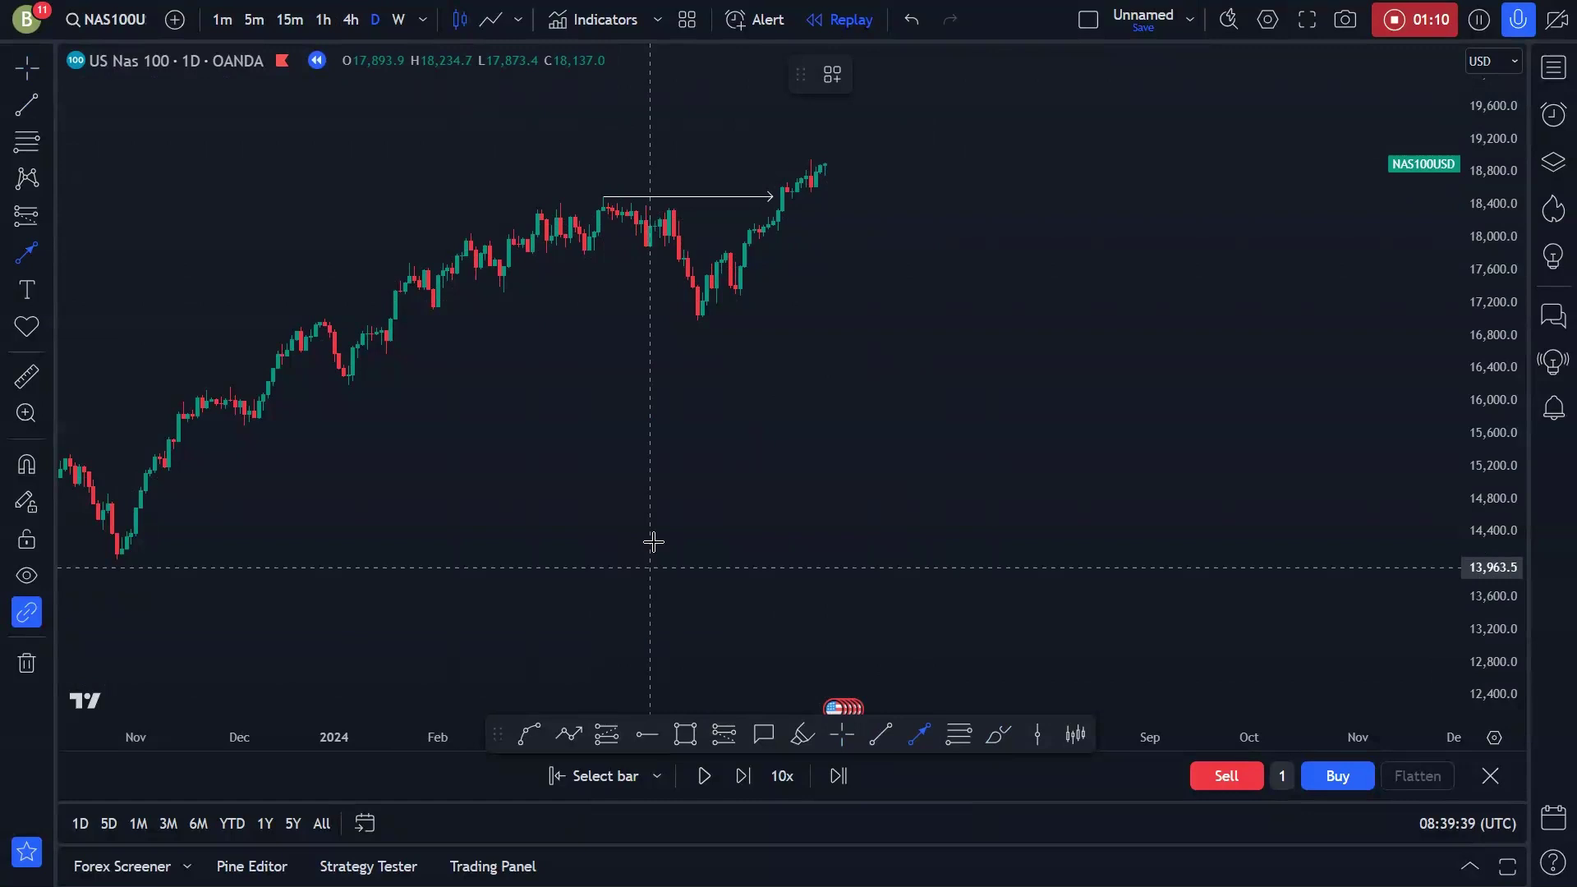
{"action": "left_click", "coordinate": [697, 320]}
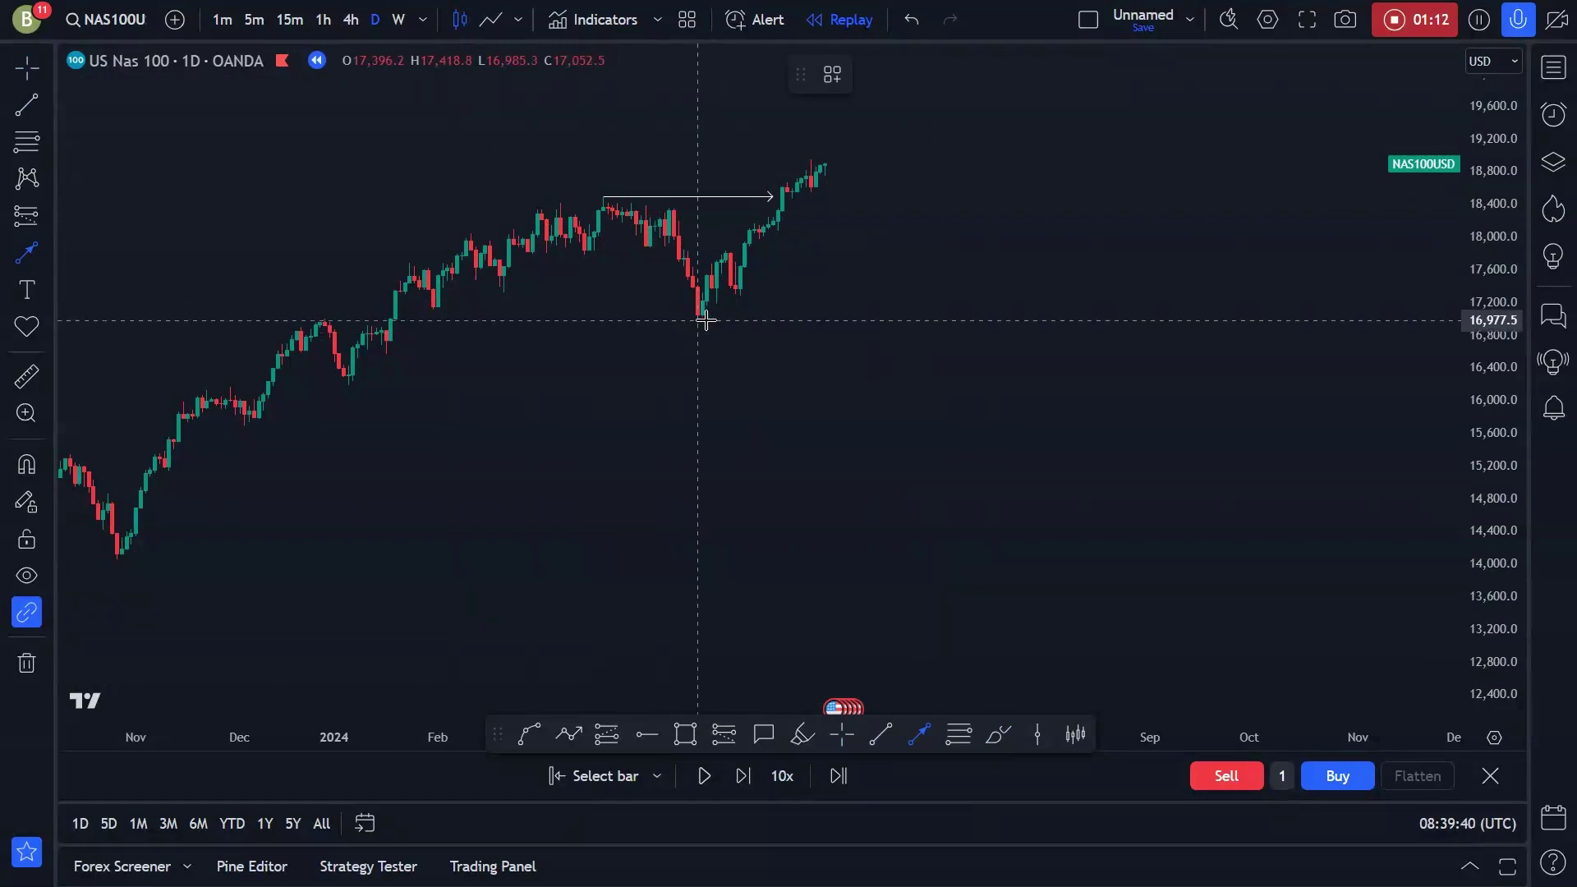
{"action": "left_click", "coordinate": [824, 320]}
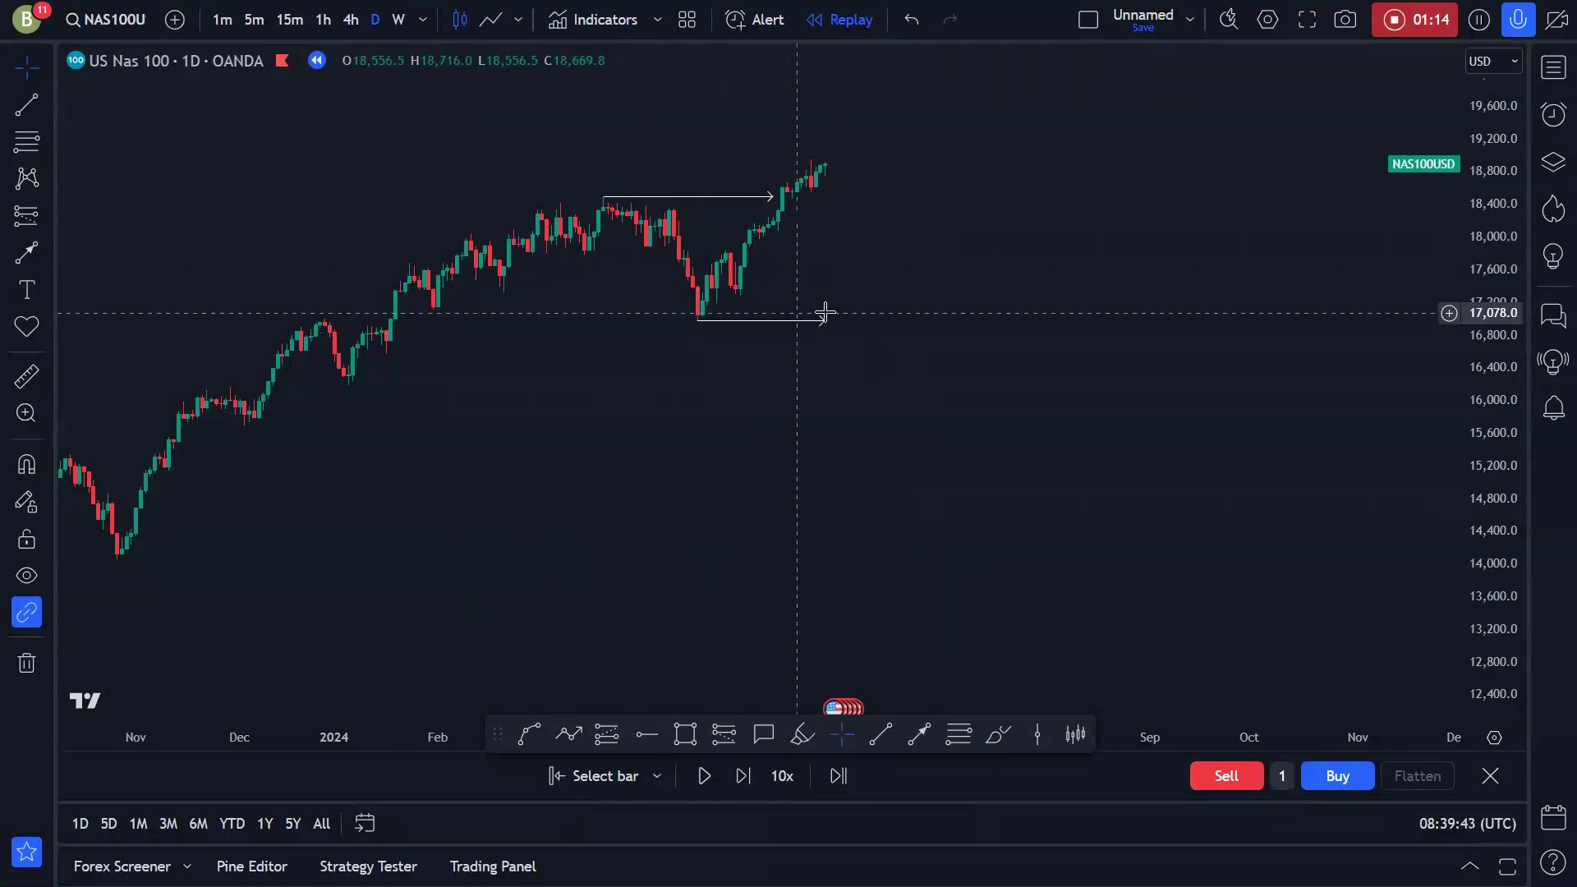
Brush two rising boundary lines below and above the daily rally that runs from the late-October low to the March high.
{"action": "scroll", "coordinate": [814, 525], "scroll_direction": "down", "scroll_amount": 3}
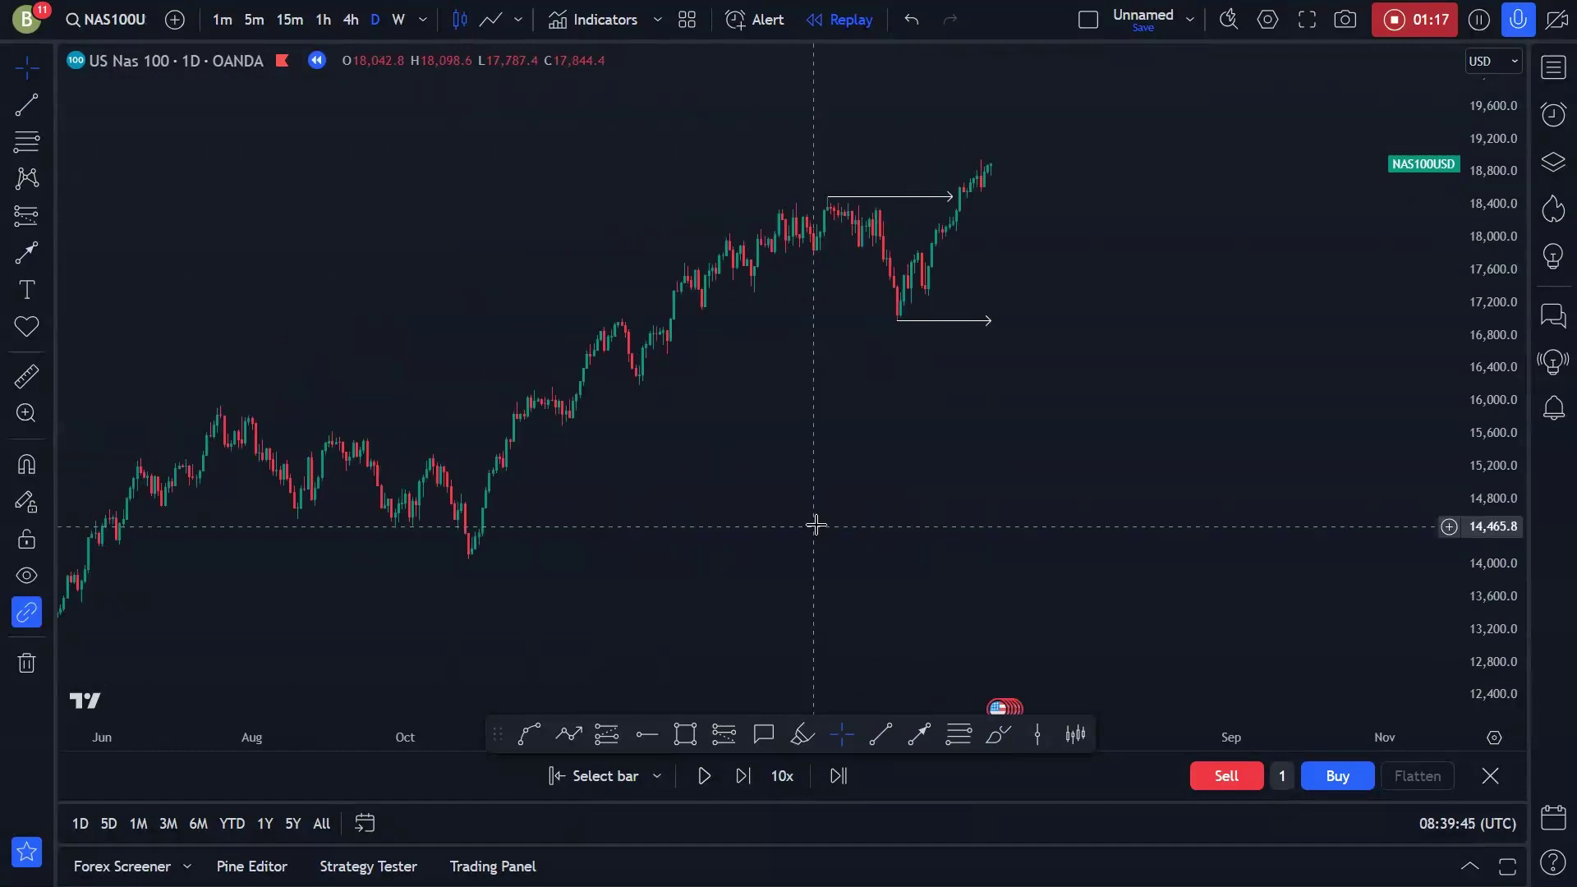
{"action": "left_click", "coordinate": [998, 734]}
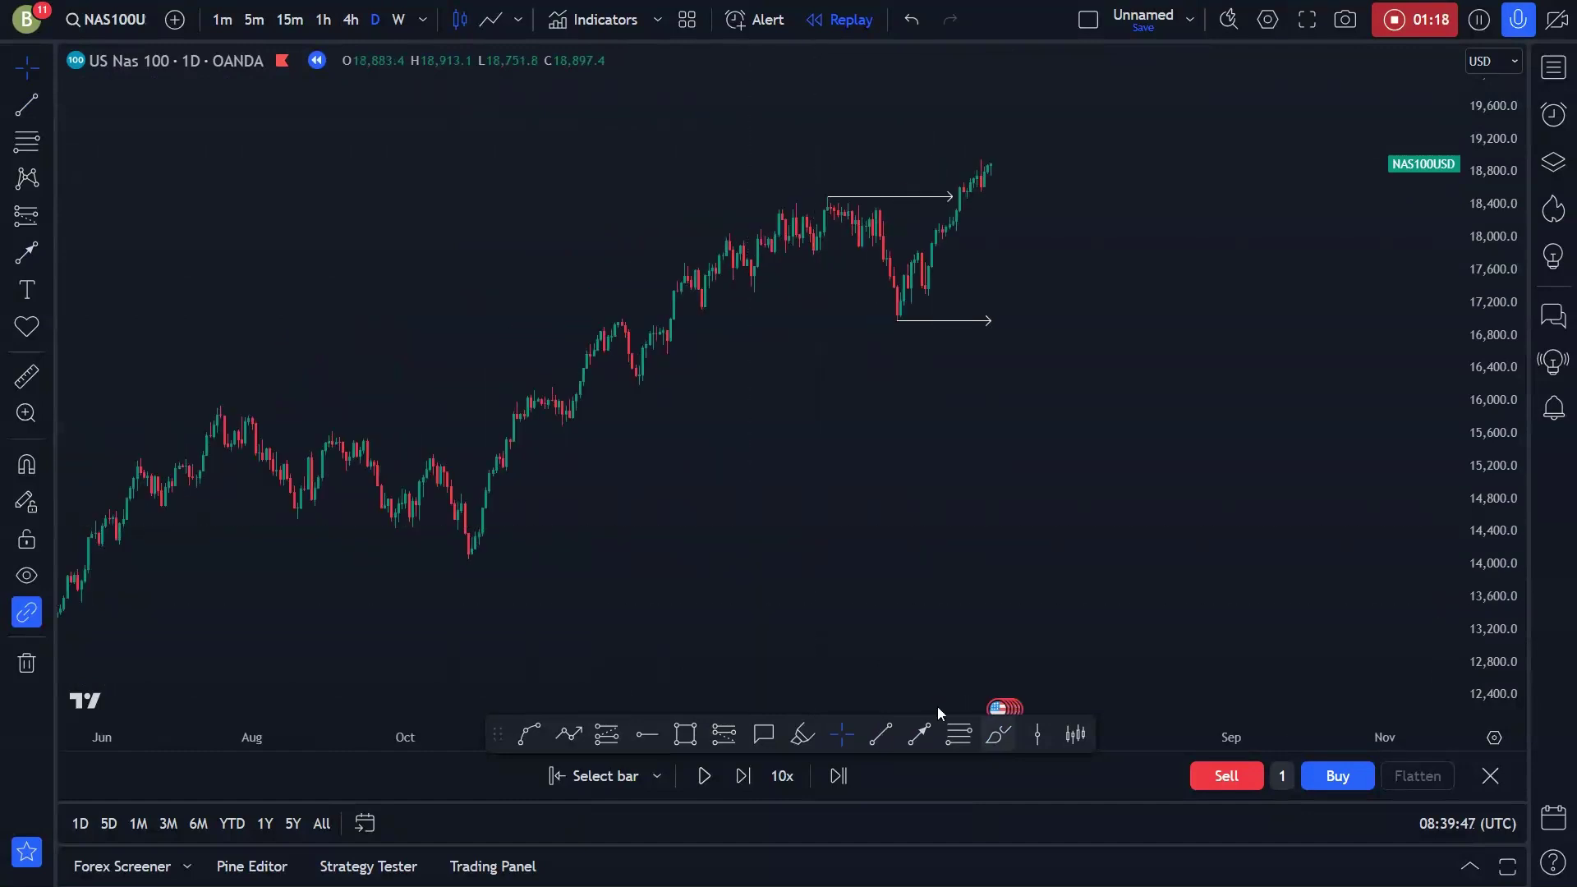
{"action": "left_click", "coordinate": [492, 539]}
{"action": "left_click", "coordinate": [819, 232]}
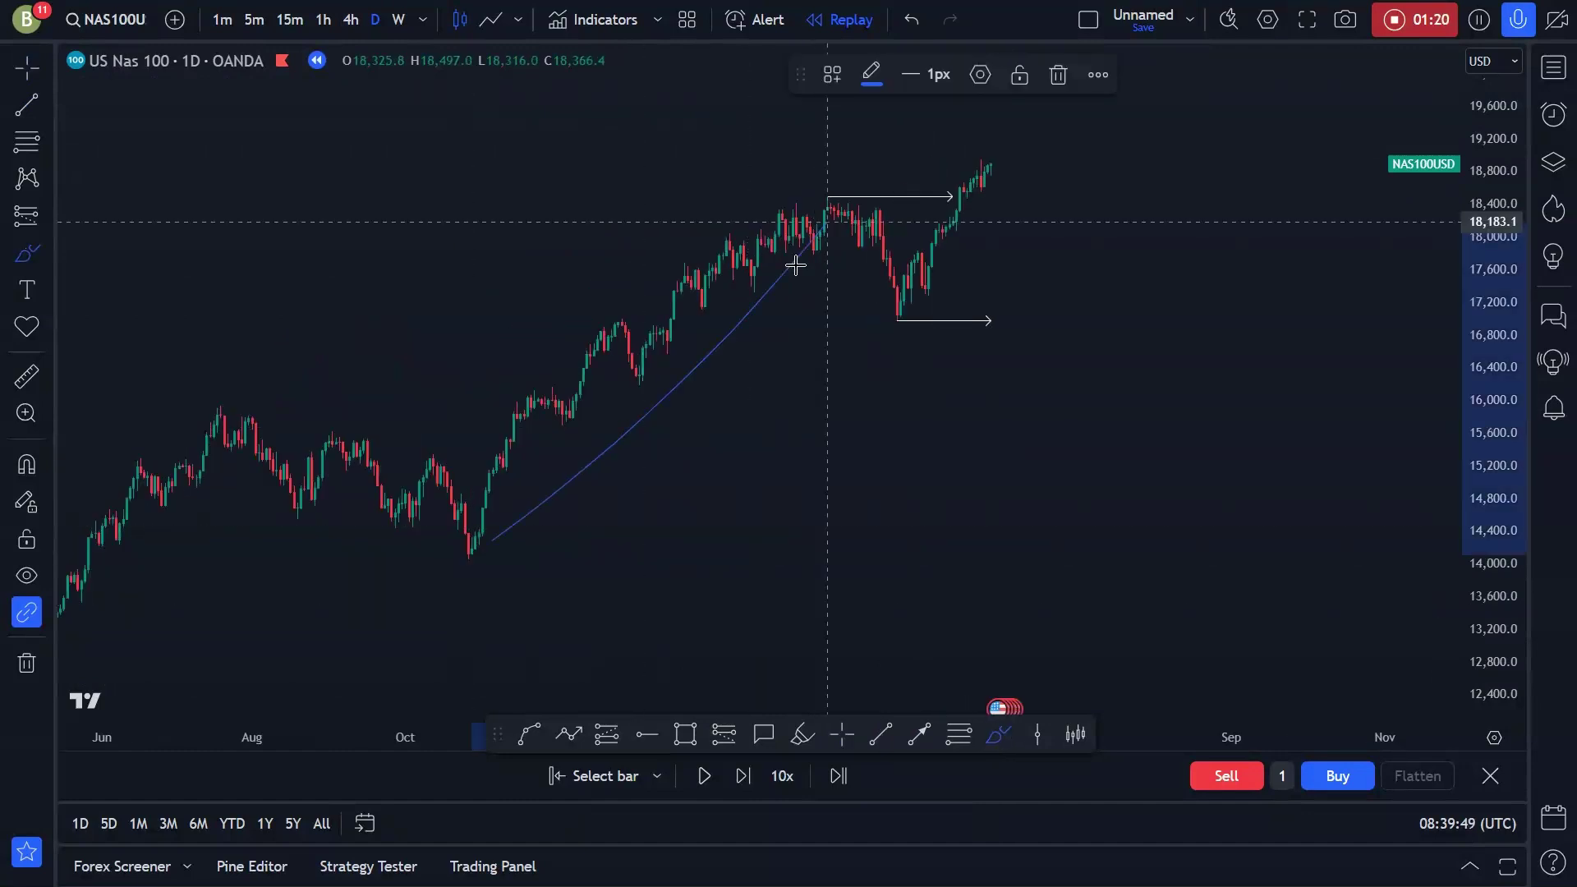
{"action": "left_click", "coordinate": [450, 439]}
{"action": "left_click", "coordinate": [779, 194]}
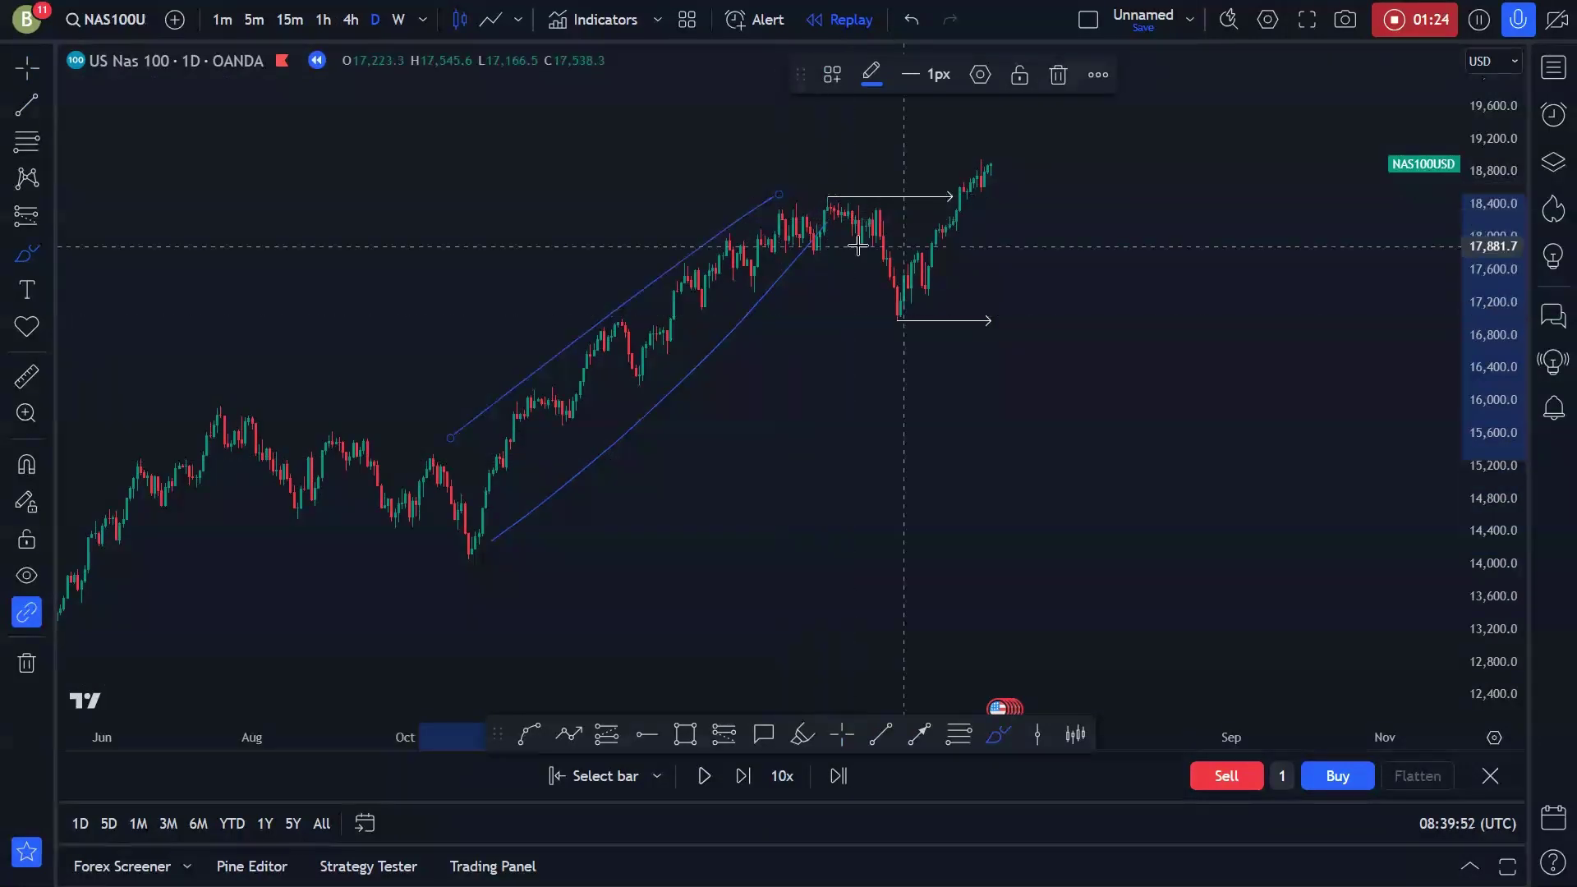
Brush the pullback to the swing low, channel lines around the recovery, and a projected fall to about 17,040.
{"action": "left_click", "coordinate": [830, 205]}
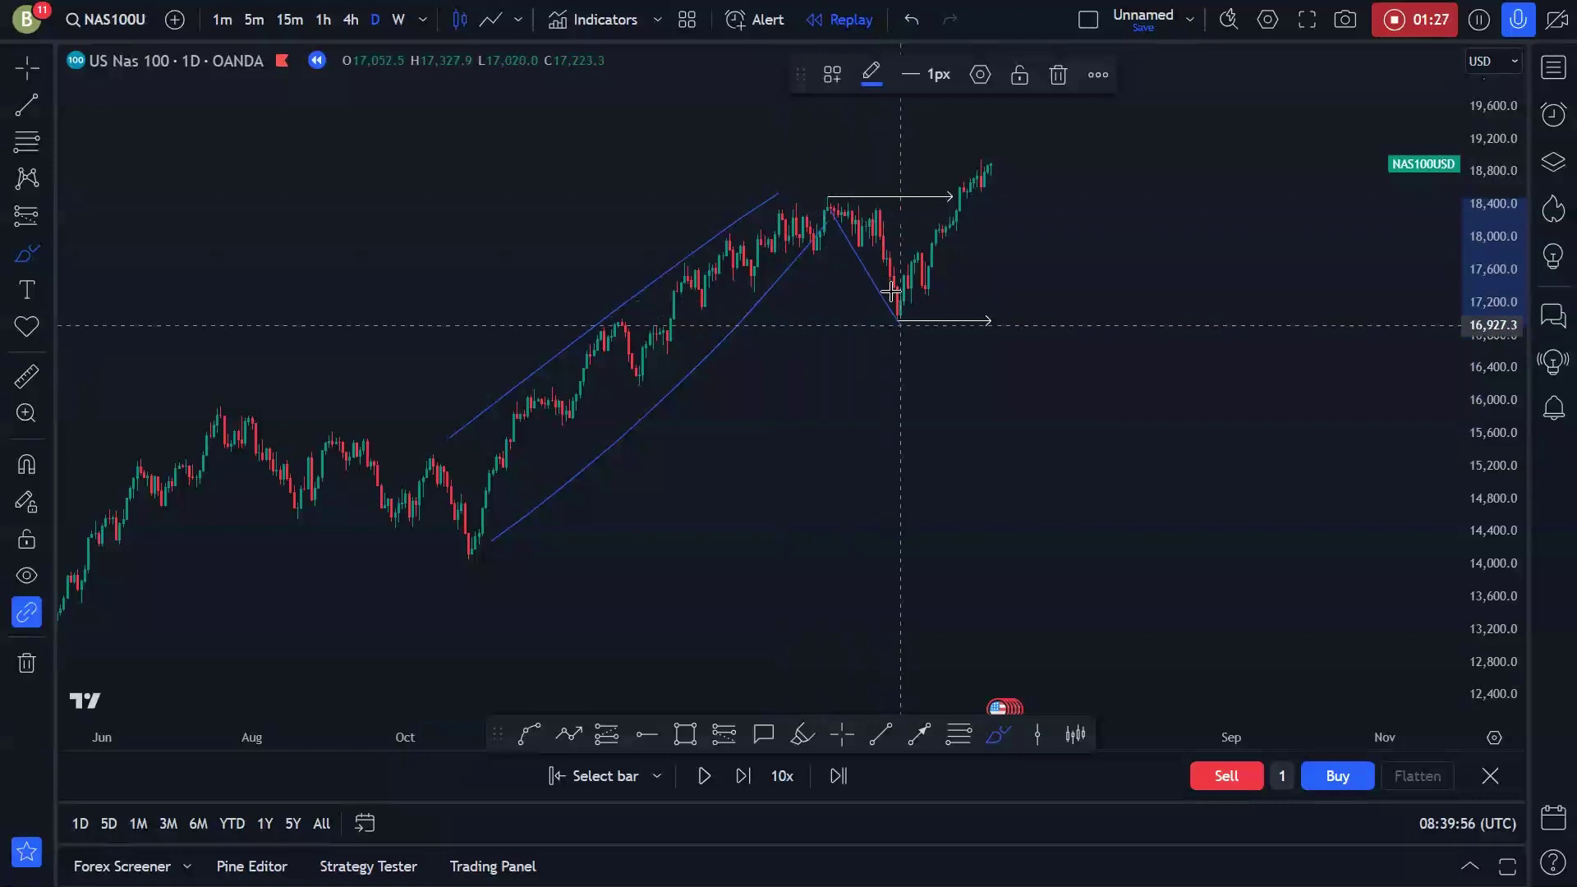
{"action": "left_click", "coordinate": [994, 150]}
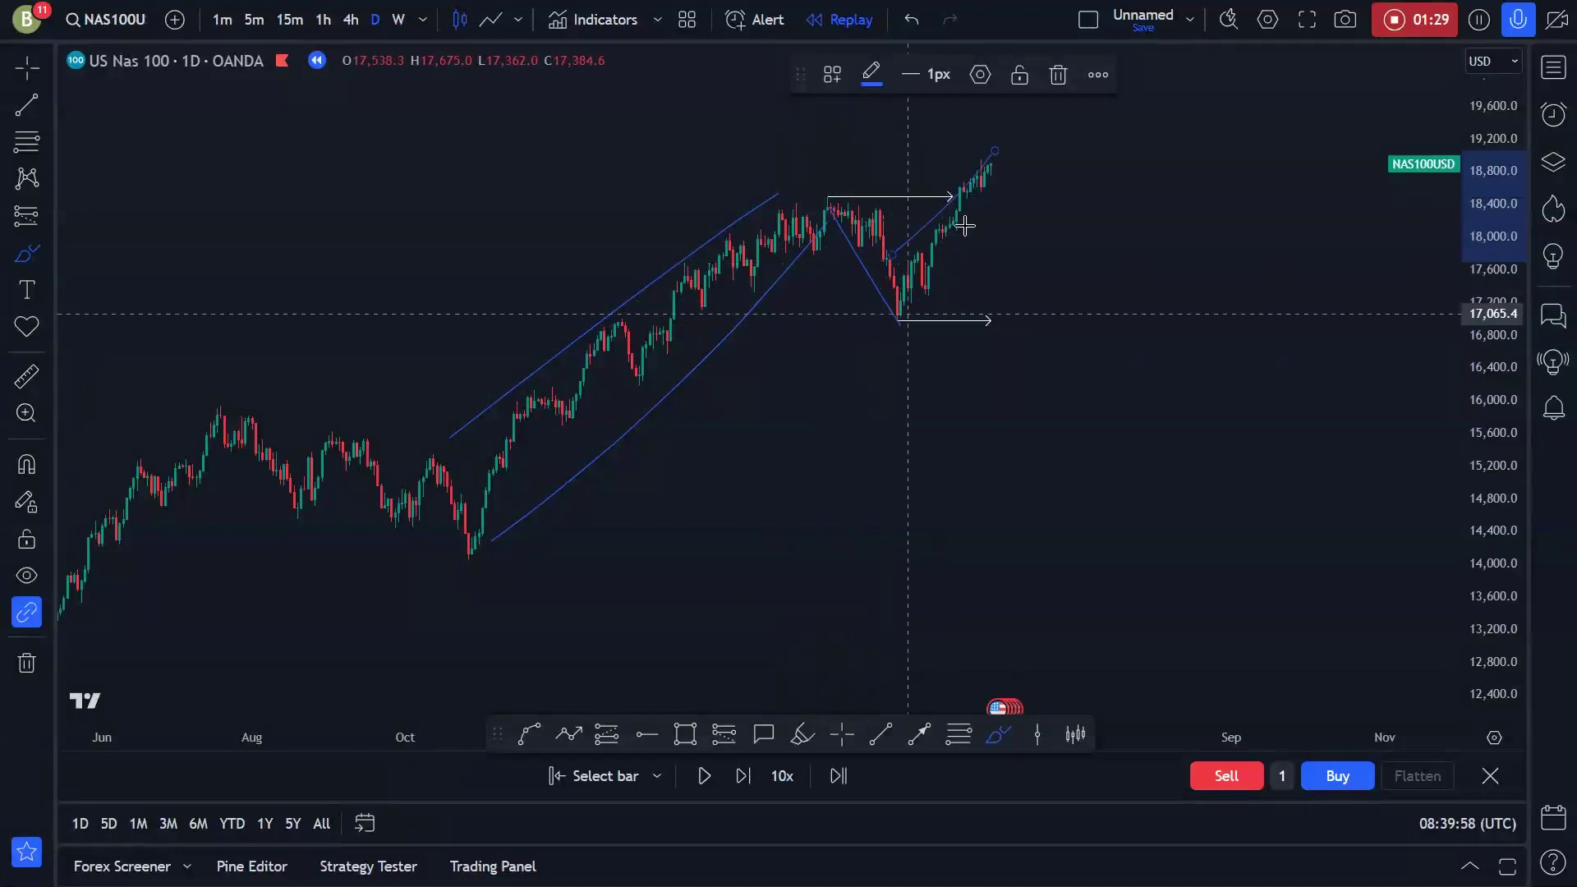
{"action": "mouse_move", "coordinate": [920, 298]}
{"action": "left_mouse_down"}
{"action": "mouse_move", "coordinate": [1011, 180]}
{"action": "mouse_move", "coordinate": [1051, 345]}
{"action": "left_mouse_up"}
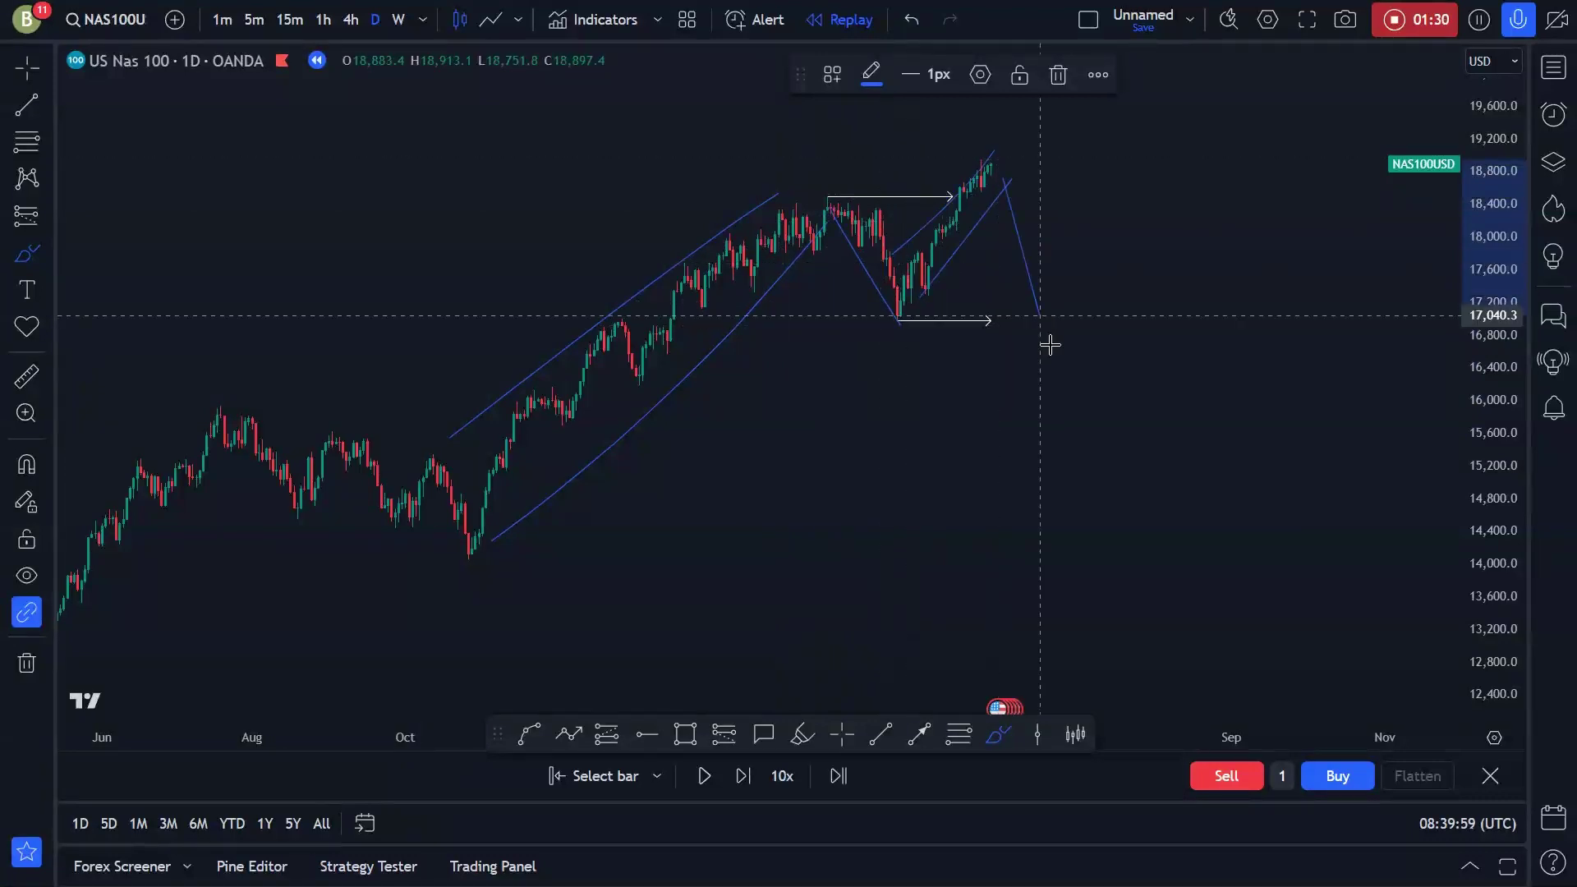
Undo all the brush strokes on the daily chart, keeping the two horizontal arrows.
{"action": "left_click", "coordinate": [912, 19]}
{"action": "left_click", "coordinate": [911, 20]}
{"action": "left_click", "coordinate": [912, 19]}
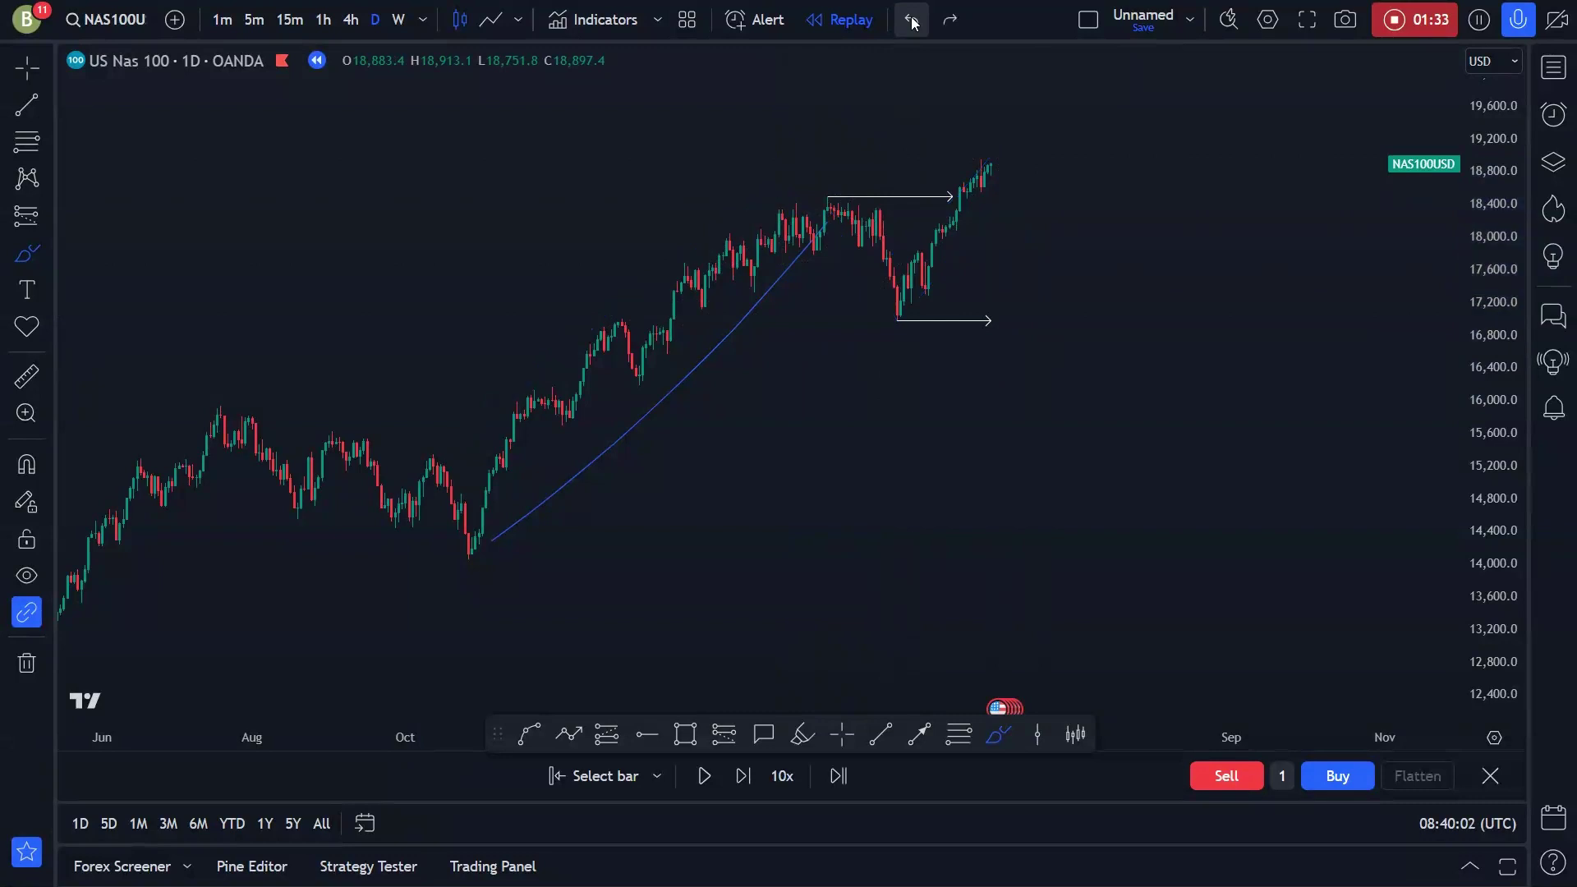
{"action": "left_click", "coordinate": [912, 19]}
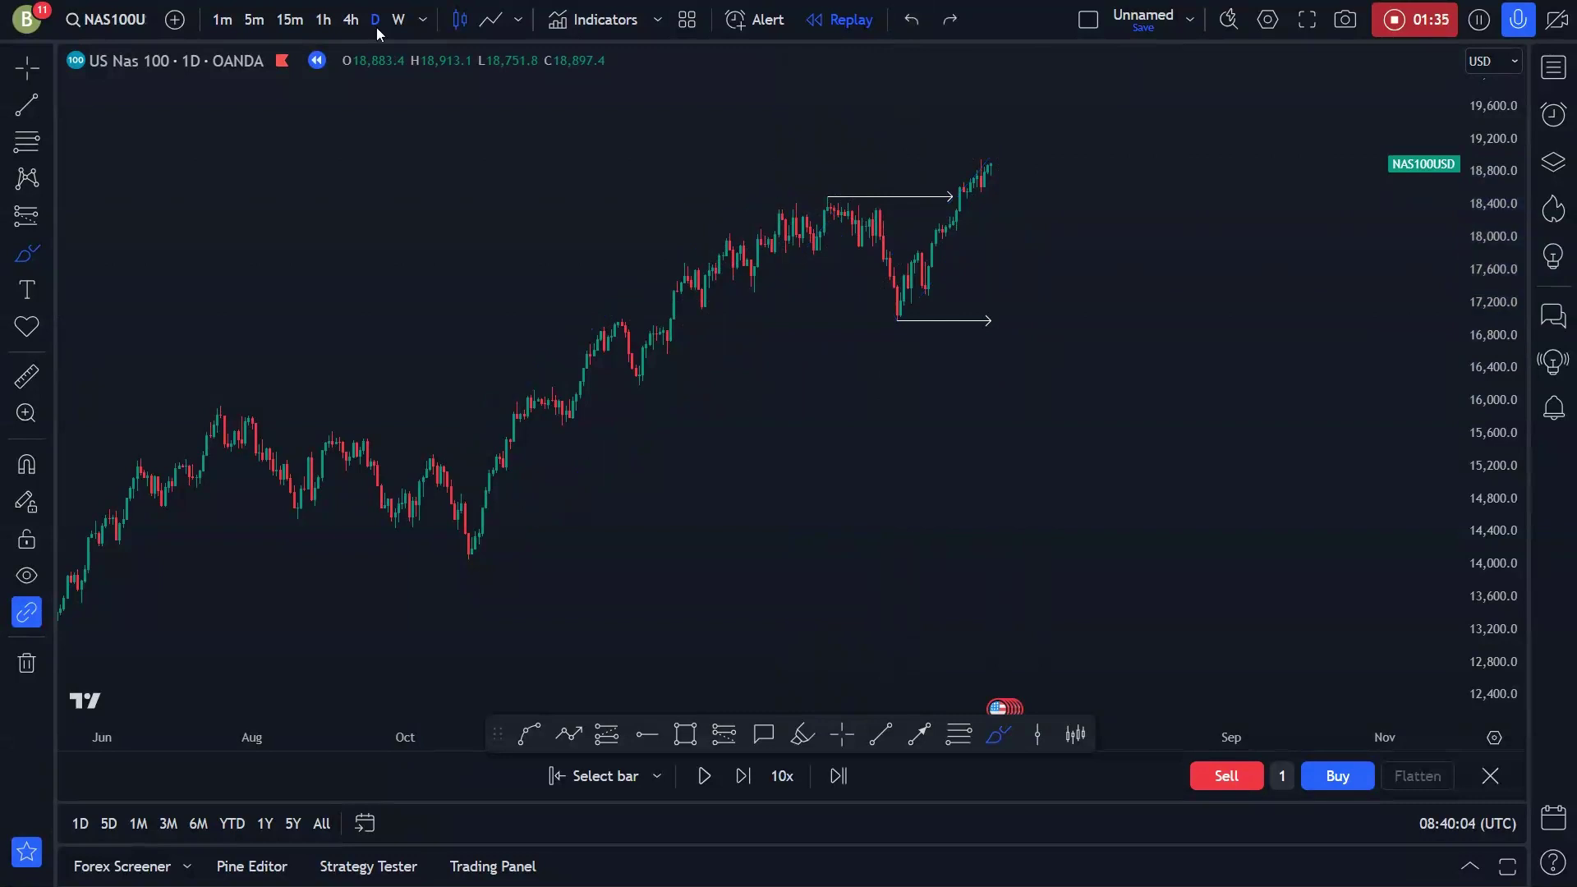
Switch the chart to the 4-hour timeframe, stretch its price scale, delete the stray brush stroke and bring the latest candles into view.
{"action": "left_click", "coordinate": [352, 19]}
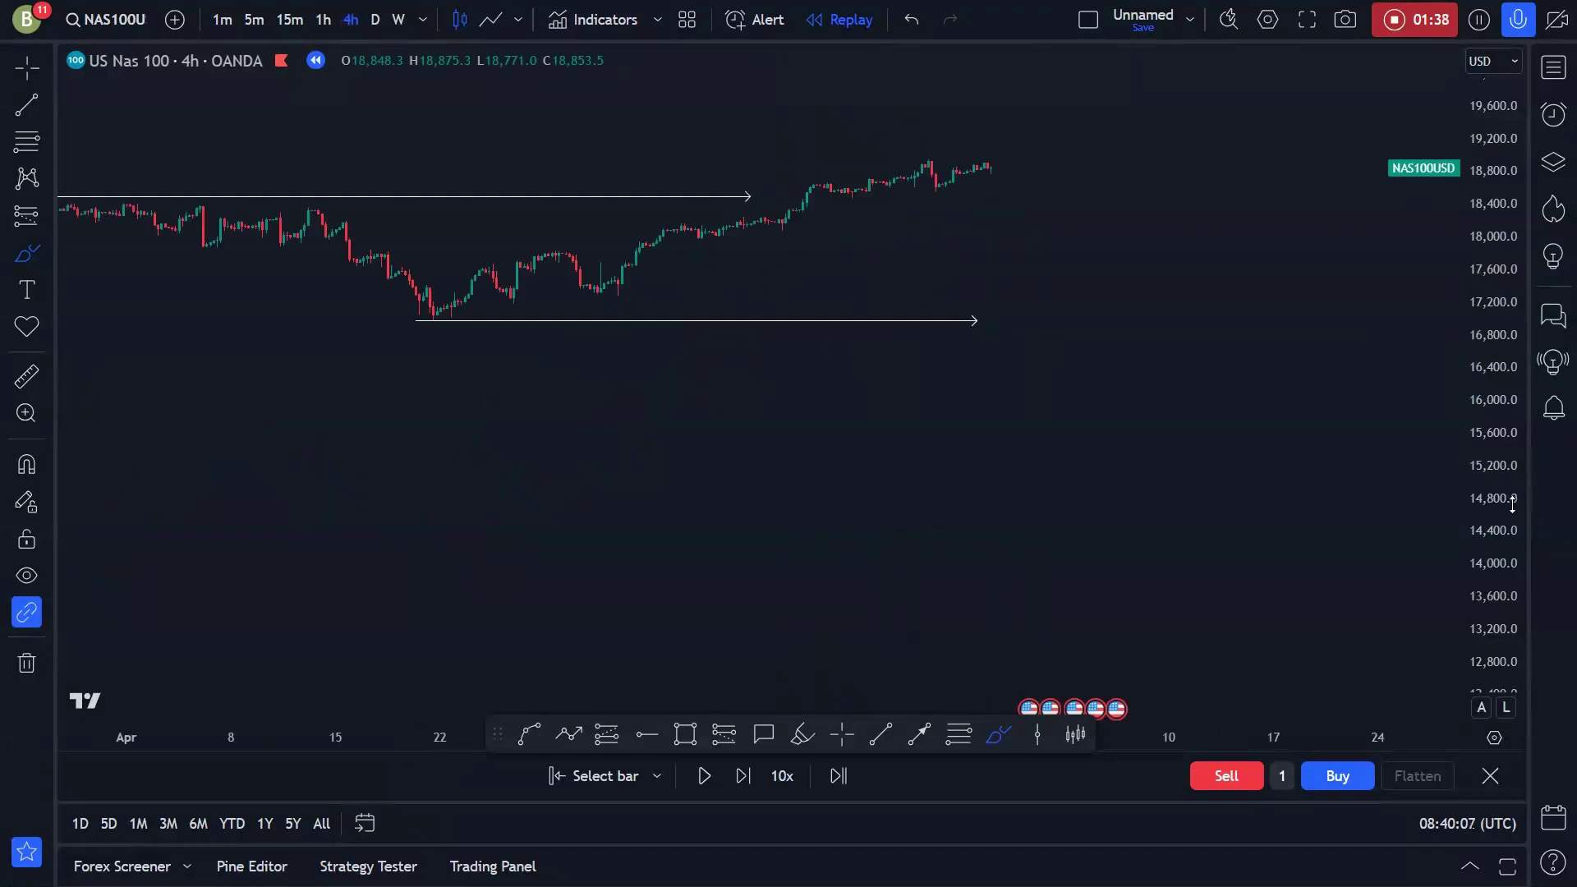
{"action": "left_click_drag", "start_coordinate": [1512, 504], "coordinate": [1242, 379]}
{"action": "left_click_drag", "start_coordinate": [1117, 386], "coordinate": [1161, 704]}
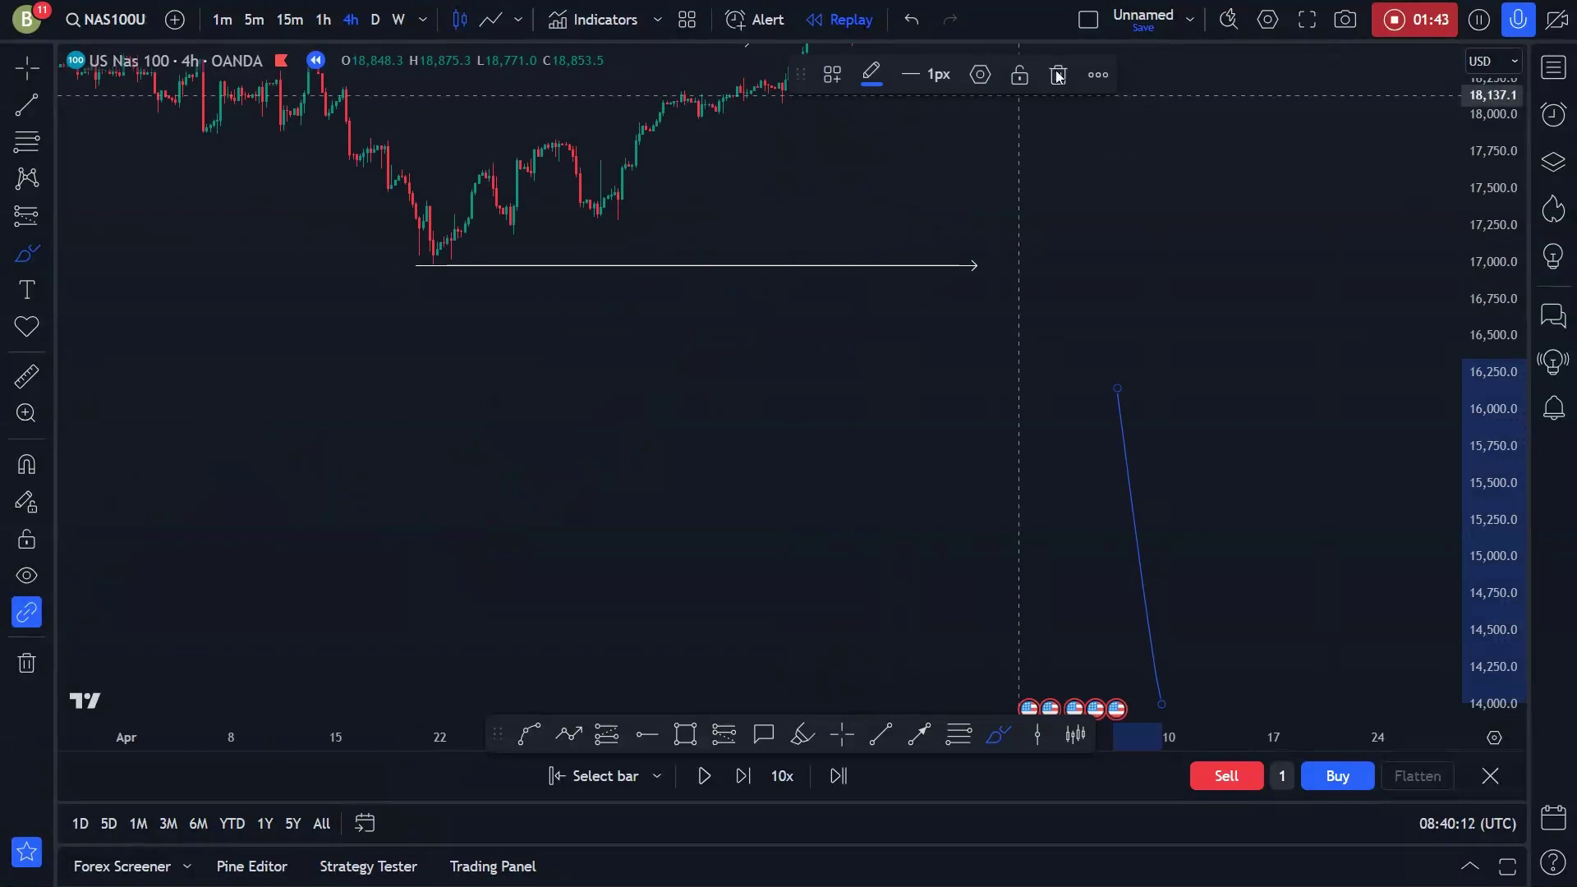
{"action": "left_click", "coordinate": [1058, 73]}
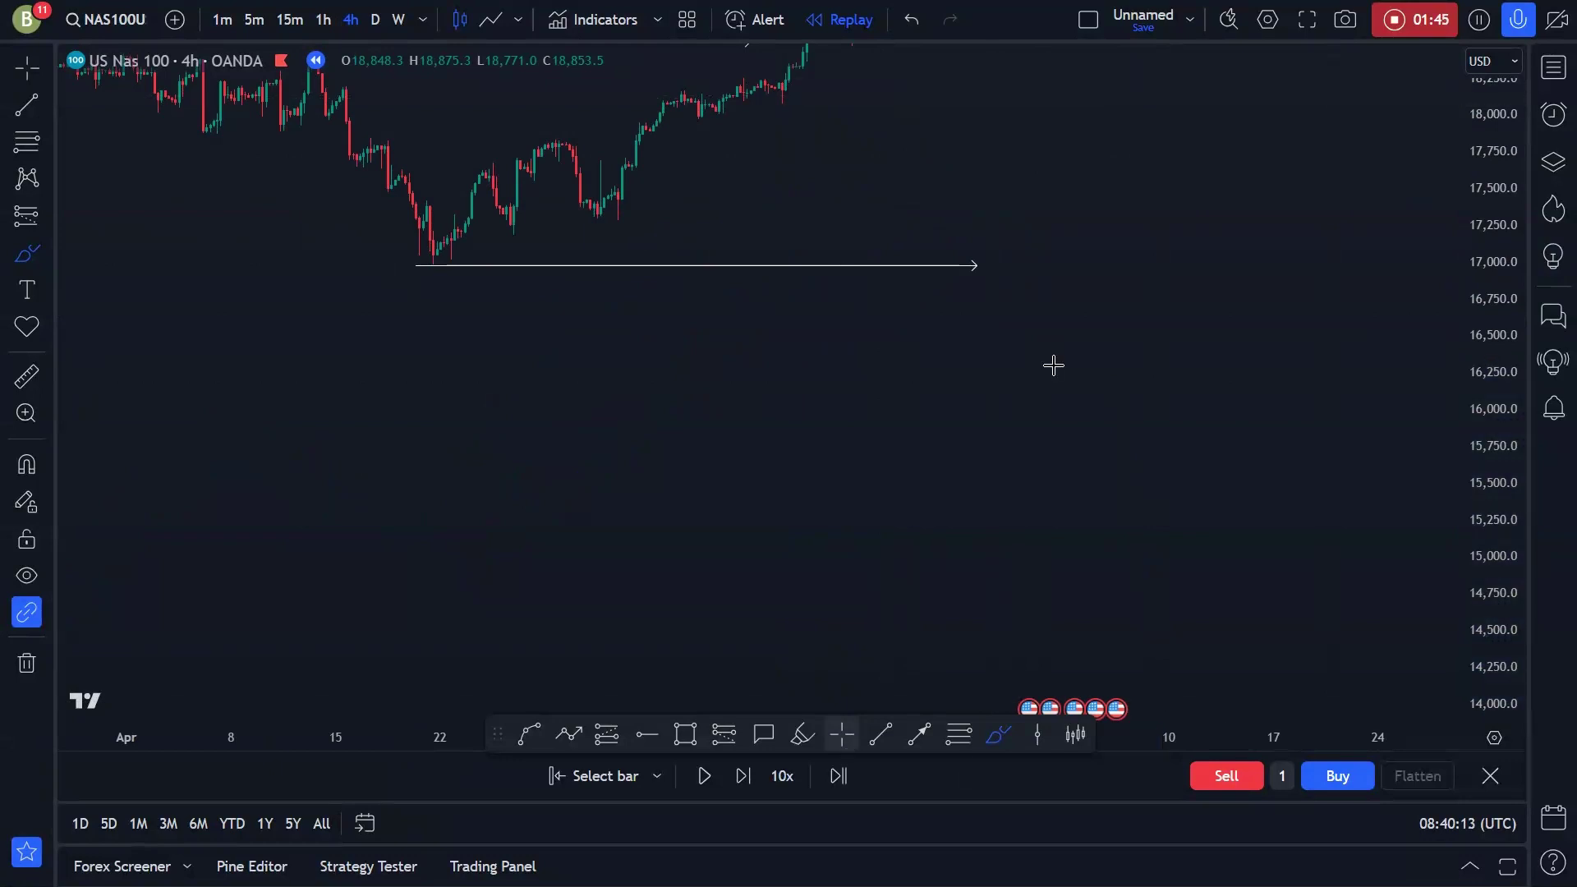
{"action": "key", "text": "Escape"}
{"action": "left_click_drag", "start_coordinate": [1049, 465], "coordinate": [1049, 640]}
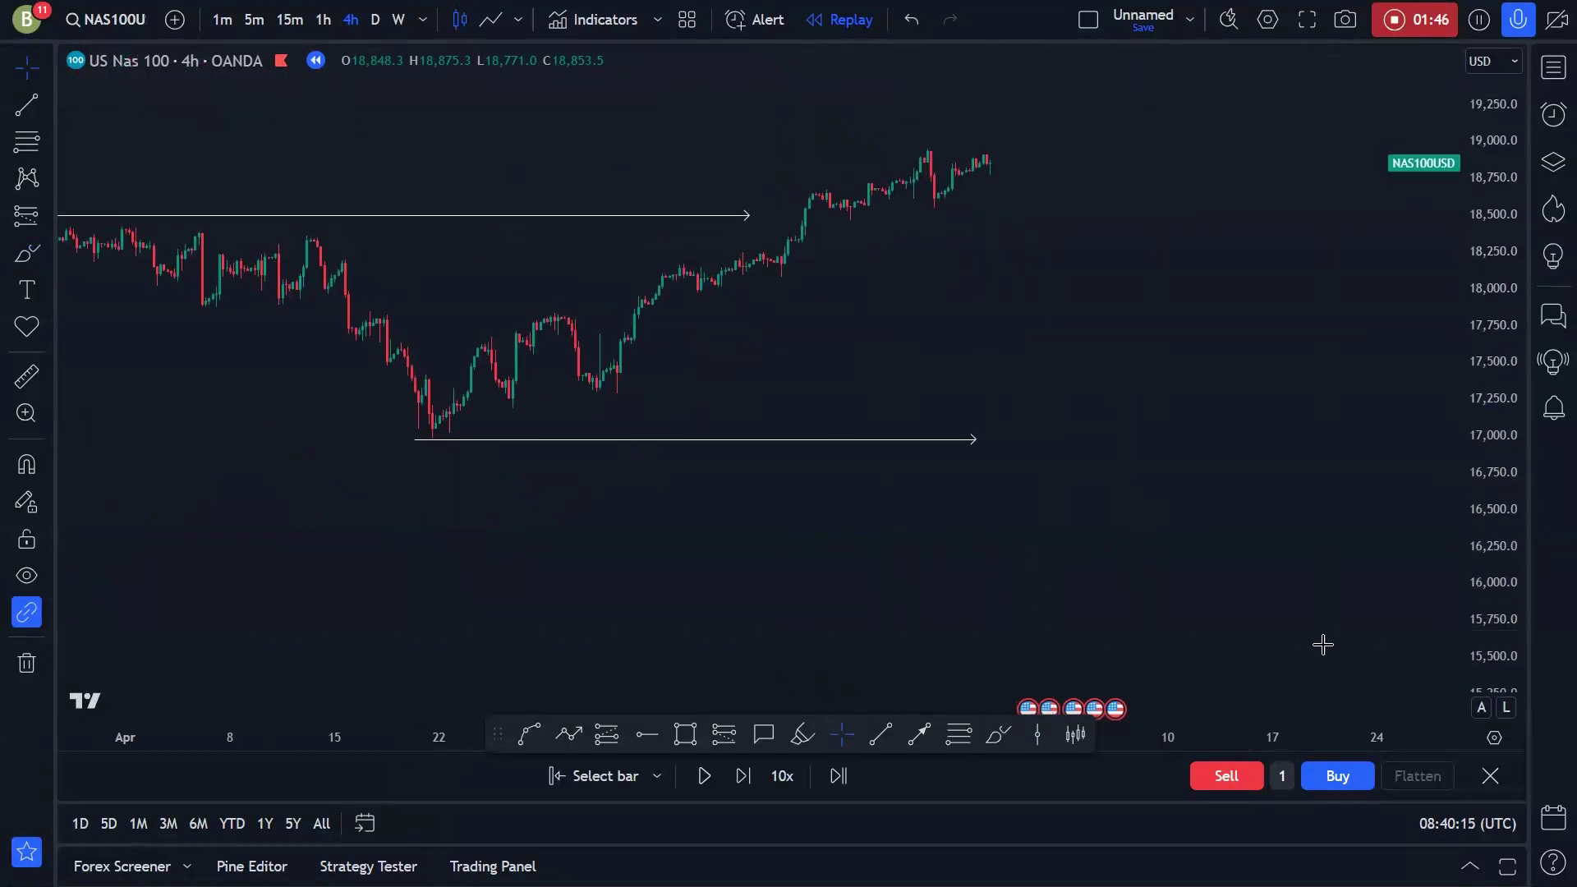
Draw trendlines around the 4-hour rally: an upper one from about 17,844 over the highs and a lower one from about 17,294 to 18,541.
{"action": "left_click", "coordinate": [879, 733]}
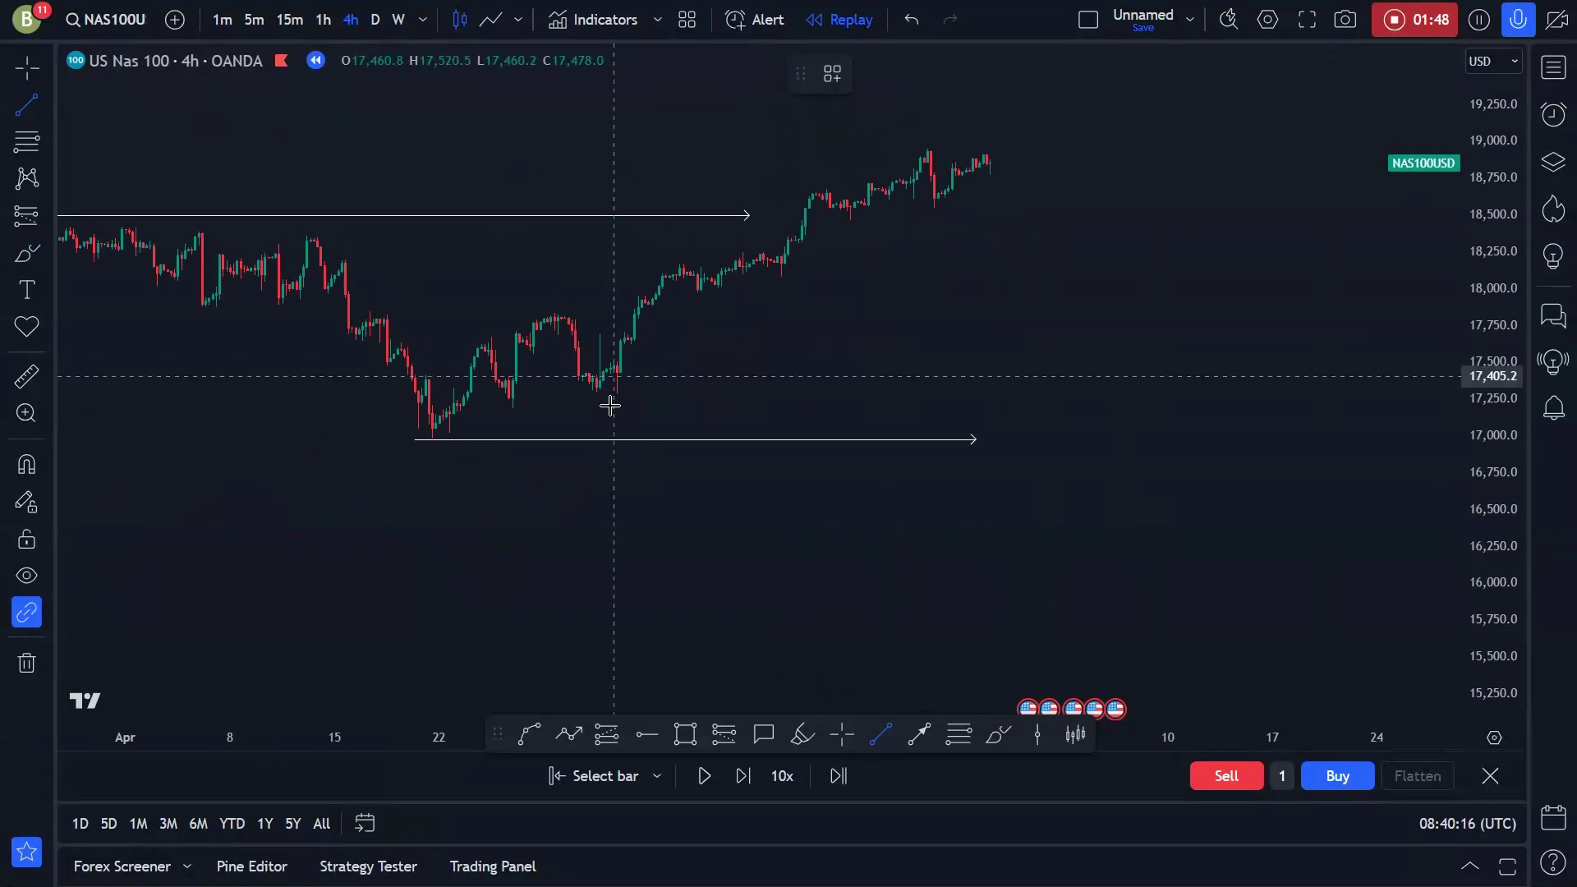
{"action": "left_click", "coordinate": [555, 313]}
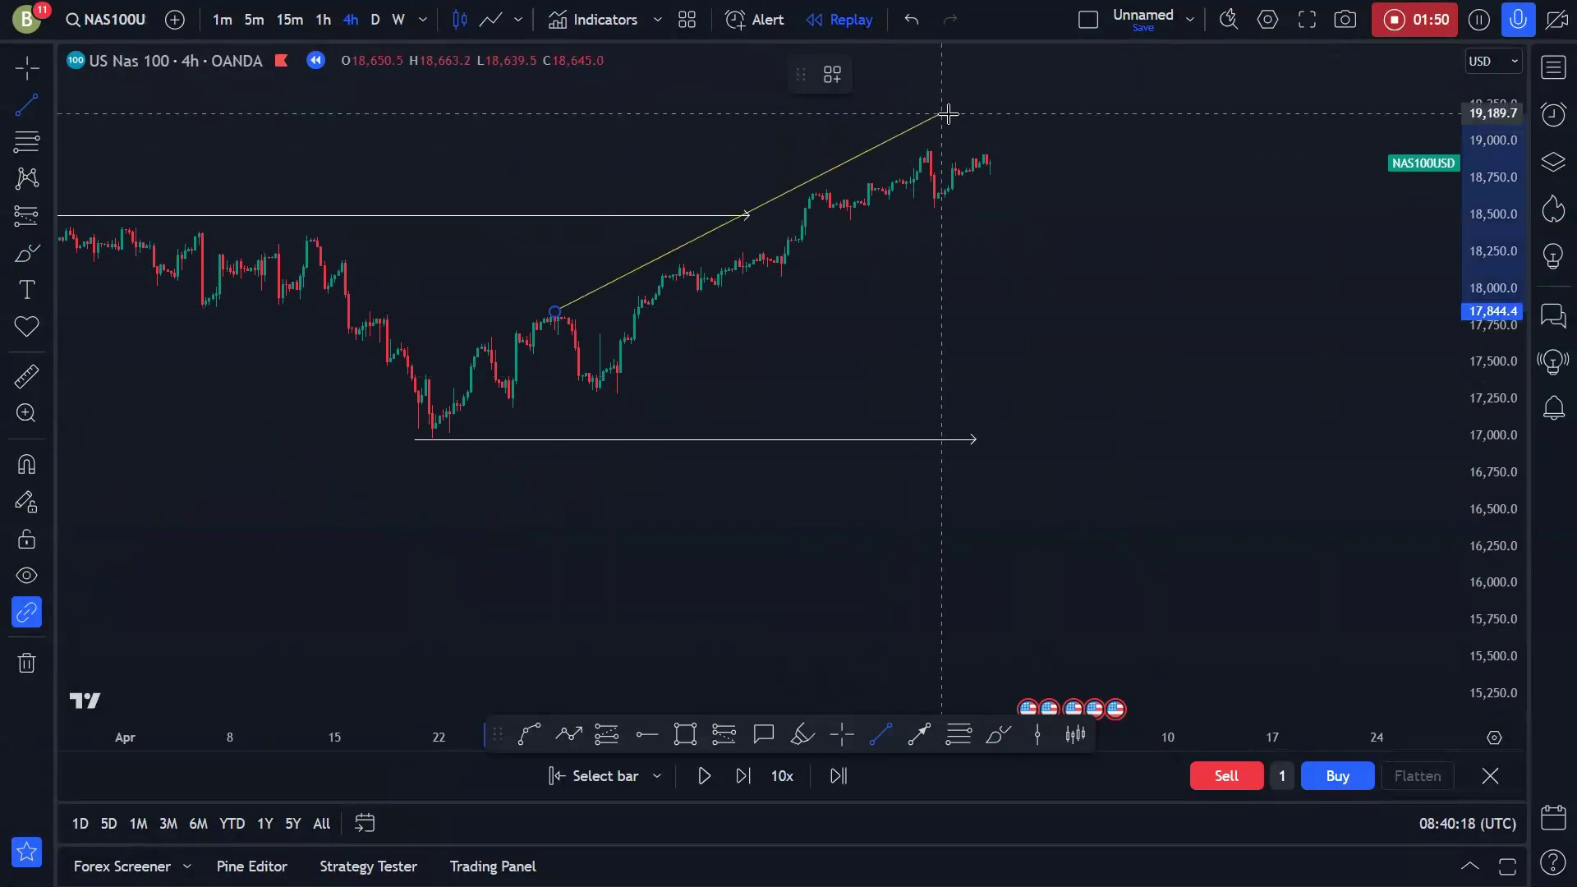
{"action": "left_click", "coordinate": [903, 151]}
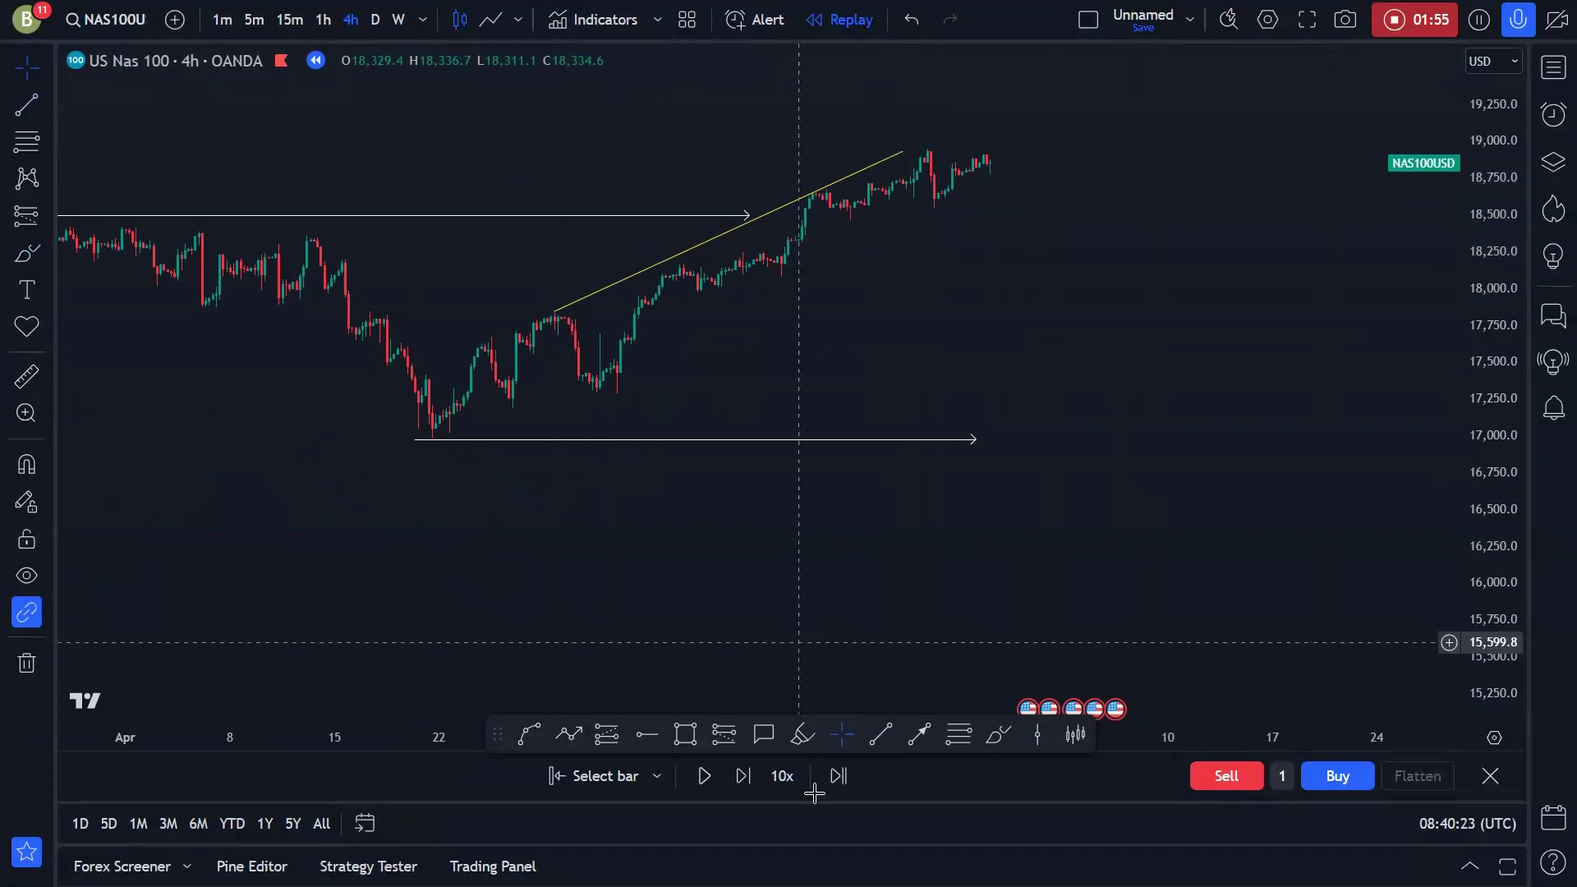
{"action": "left_click", "coordinate": [872, 736]}
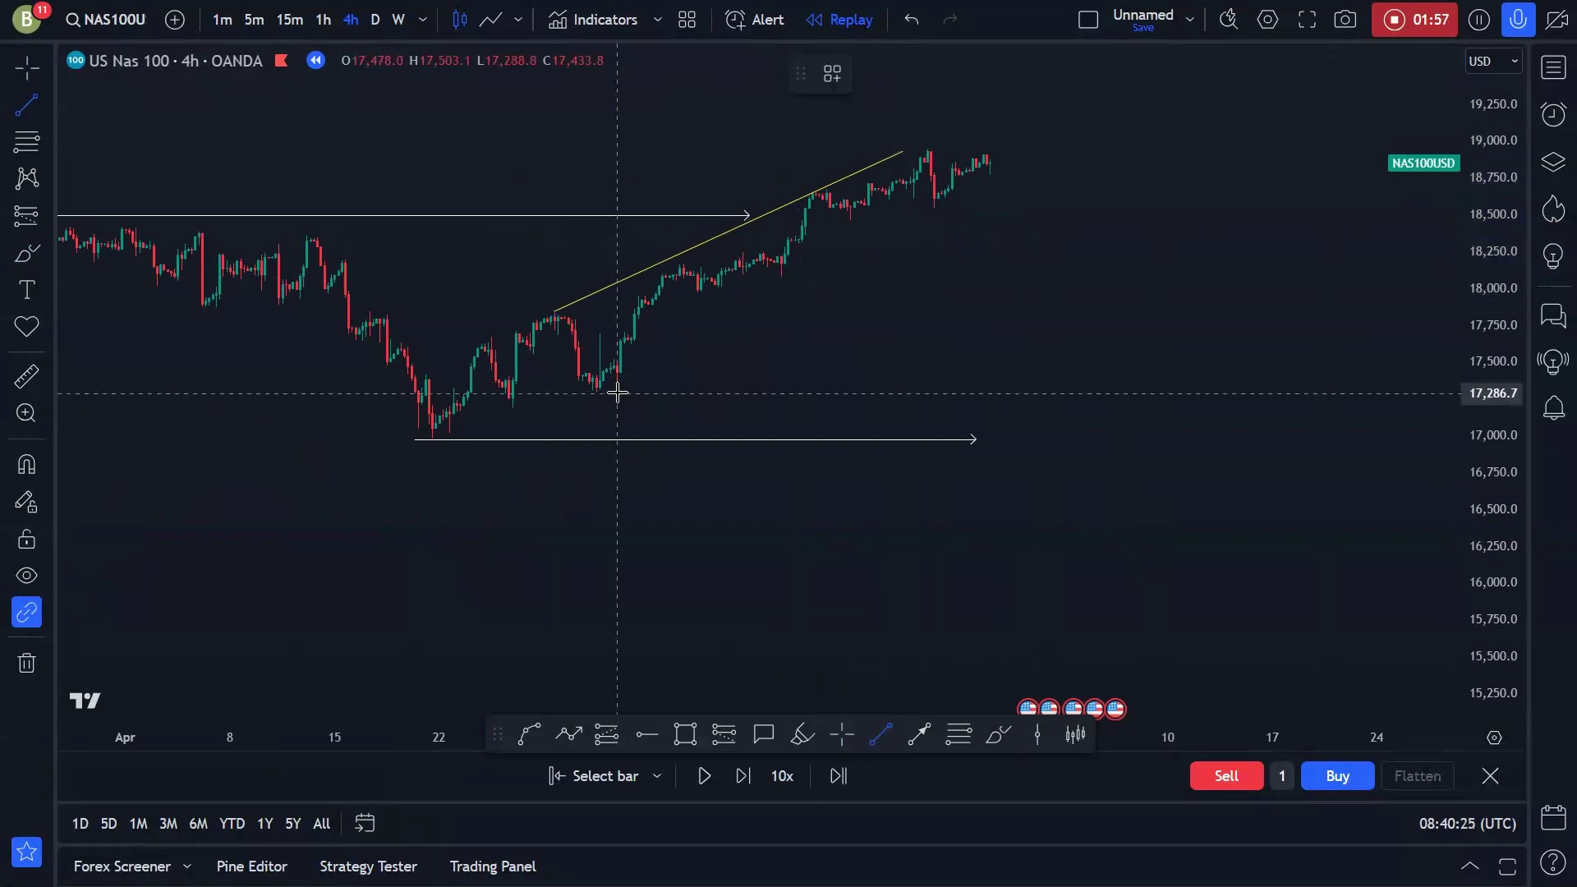
{"action": "left_click", "coordinate": [617, 392]}
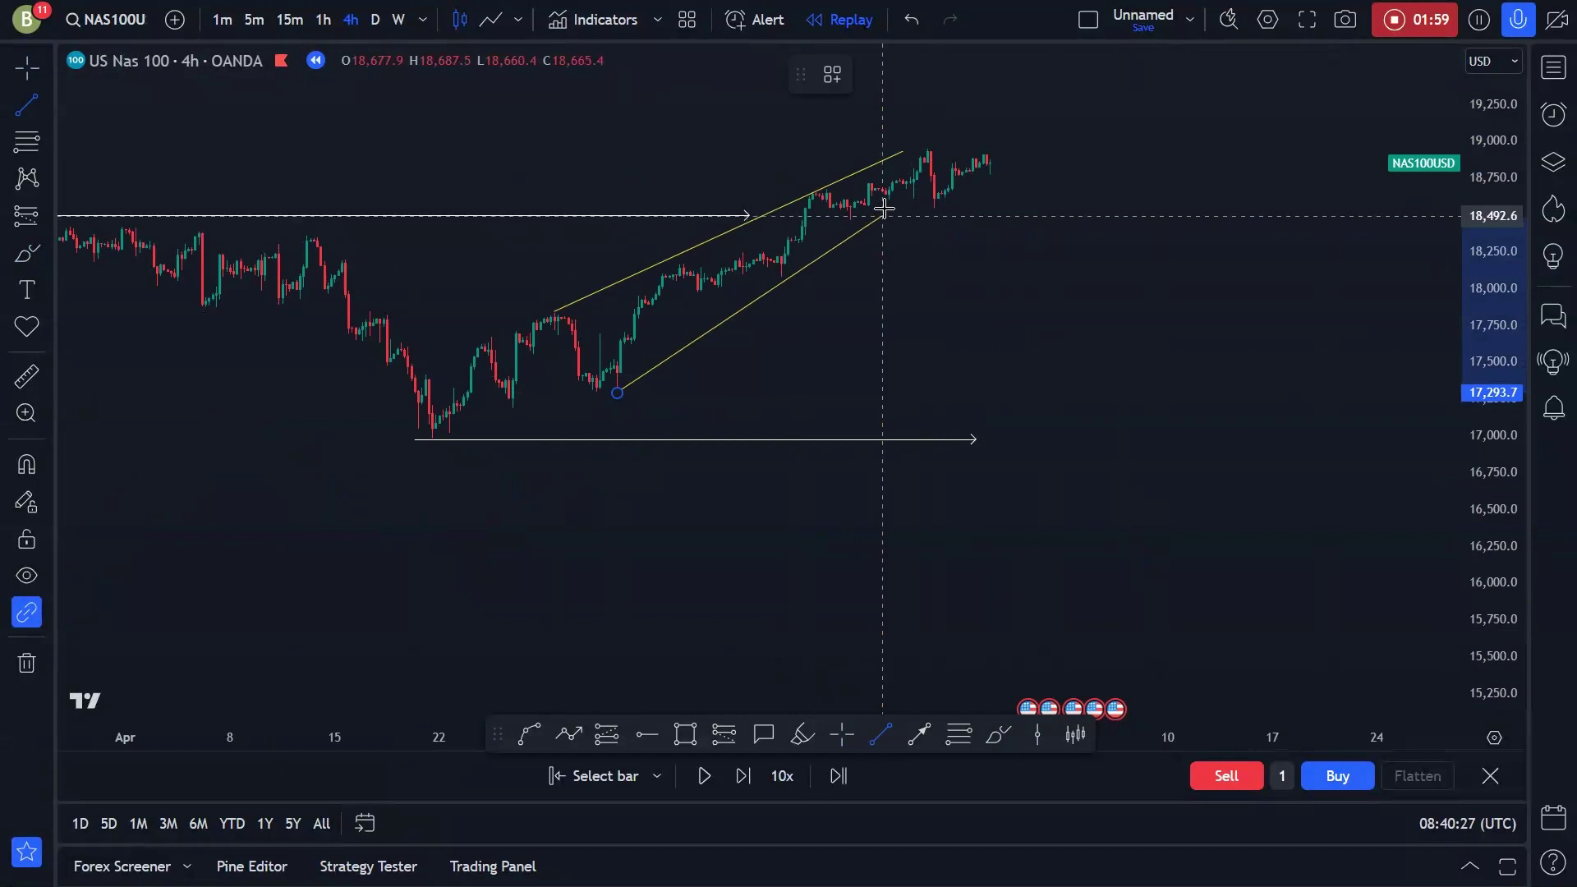
{"action": "left_click", "coordinate": [878, 209]}
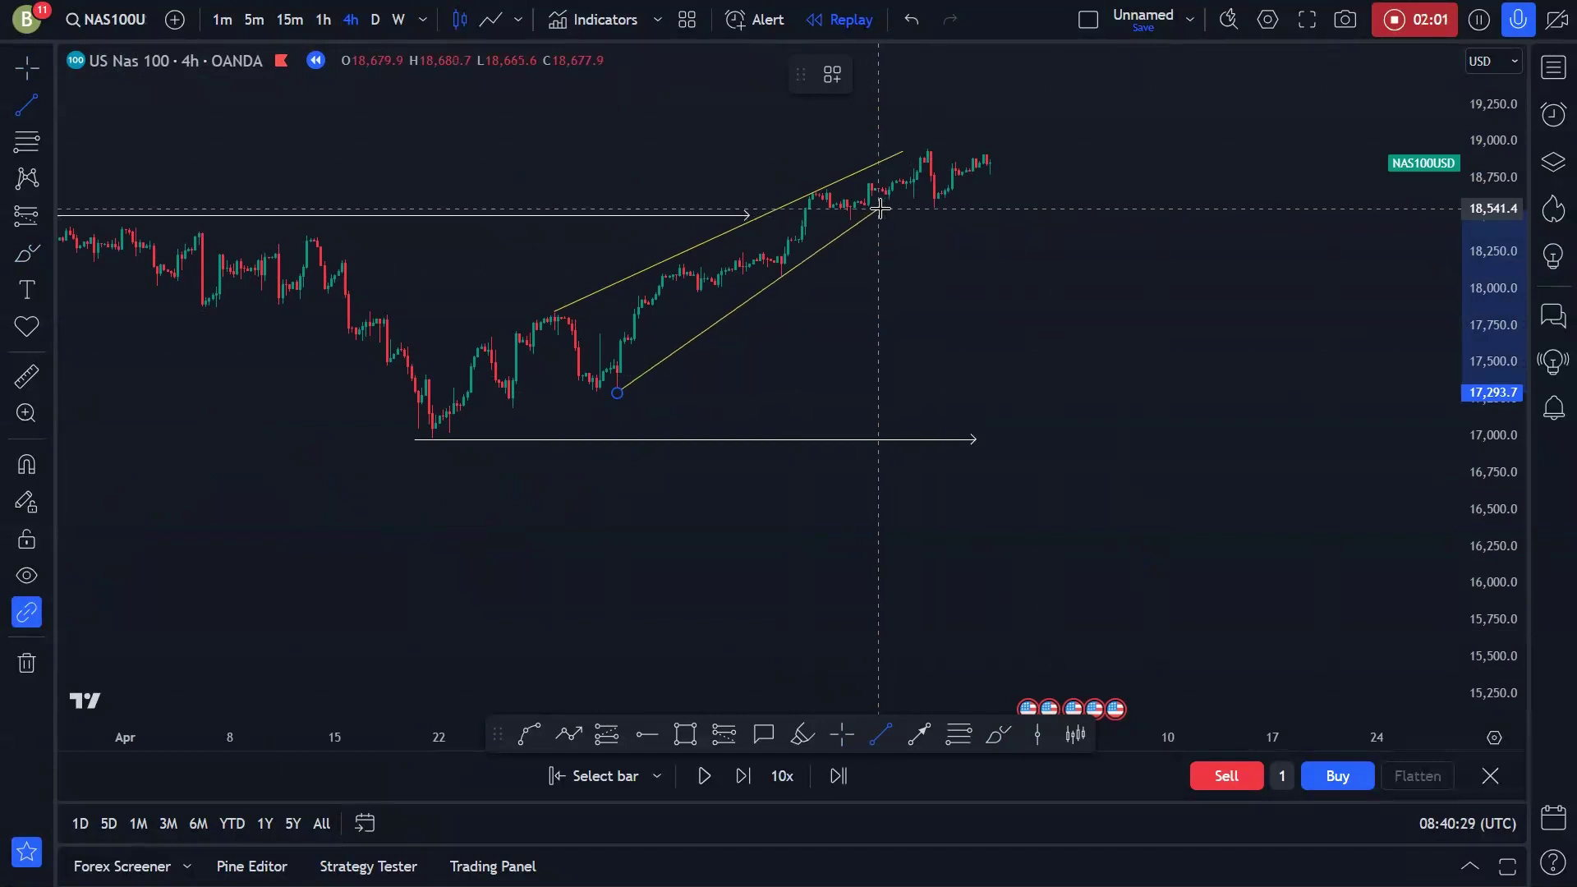
{"action": "left_click", "coordinate": [890, 335]}
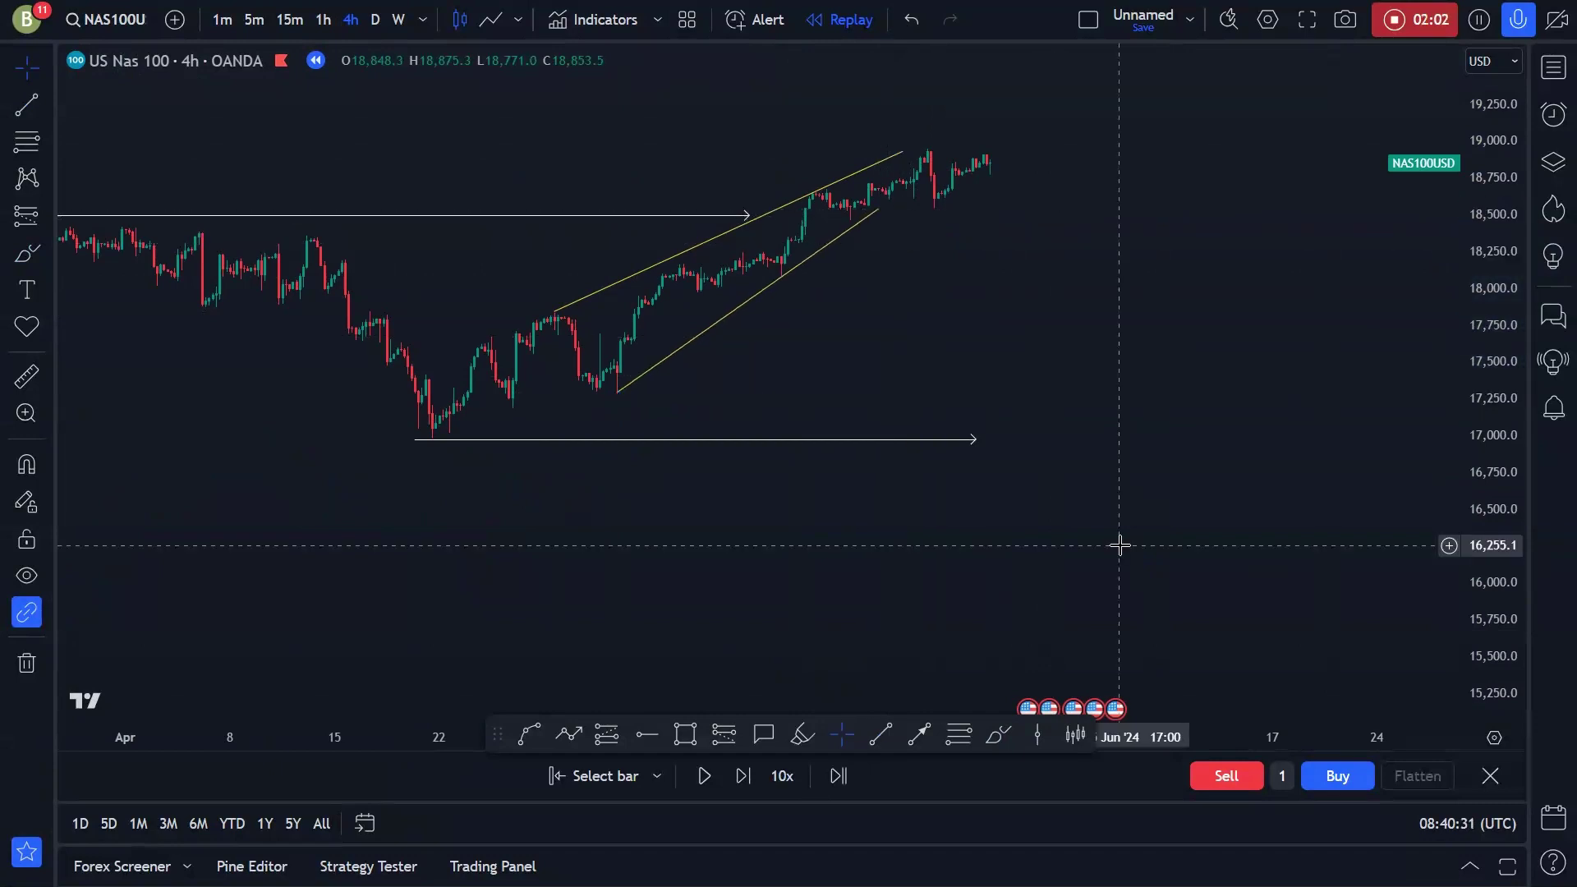
Brush a short mark over the latest 4-hour candles after the last drop and delete it.
{"action": "scroll", "coordinate": [1139, 534], "scroll_direction": "down", "scroll_amount": 1}
{"action": "left_click_drag", "start_coordinate": [1499, 569], "coordinate": [1297, 571]}
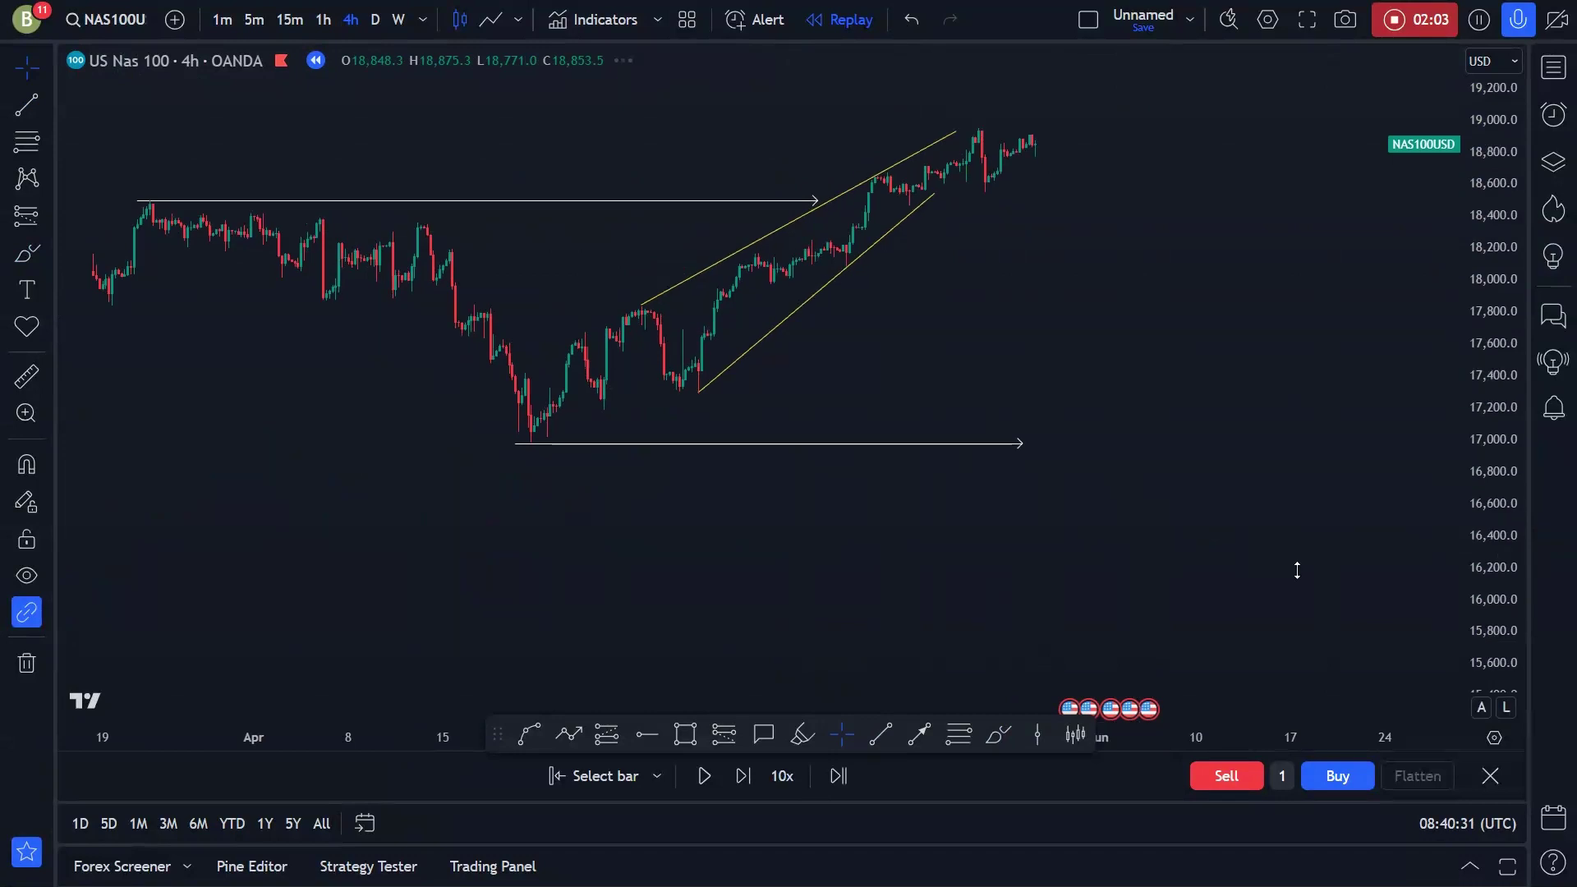
{"action": "left_click_drag", "start_coordinate": [1297, 570], "coordinate": [1255, 557]}
{"action": "scroll", "coordinate": [1255, 557], "scroll_direction": "up", "scroll_amount": 1}
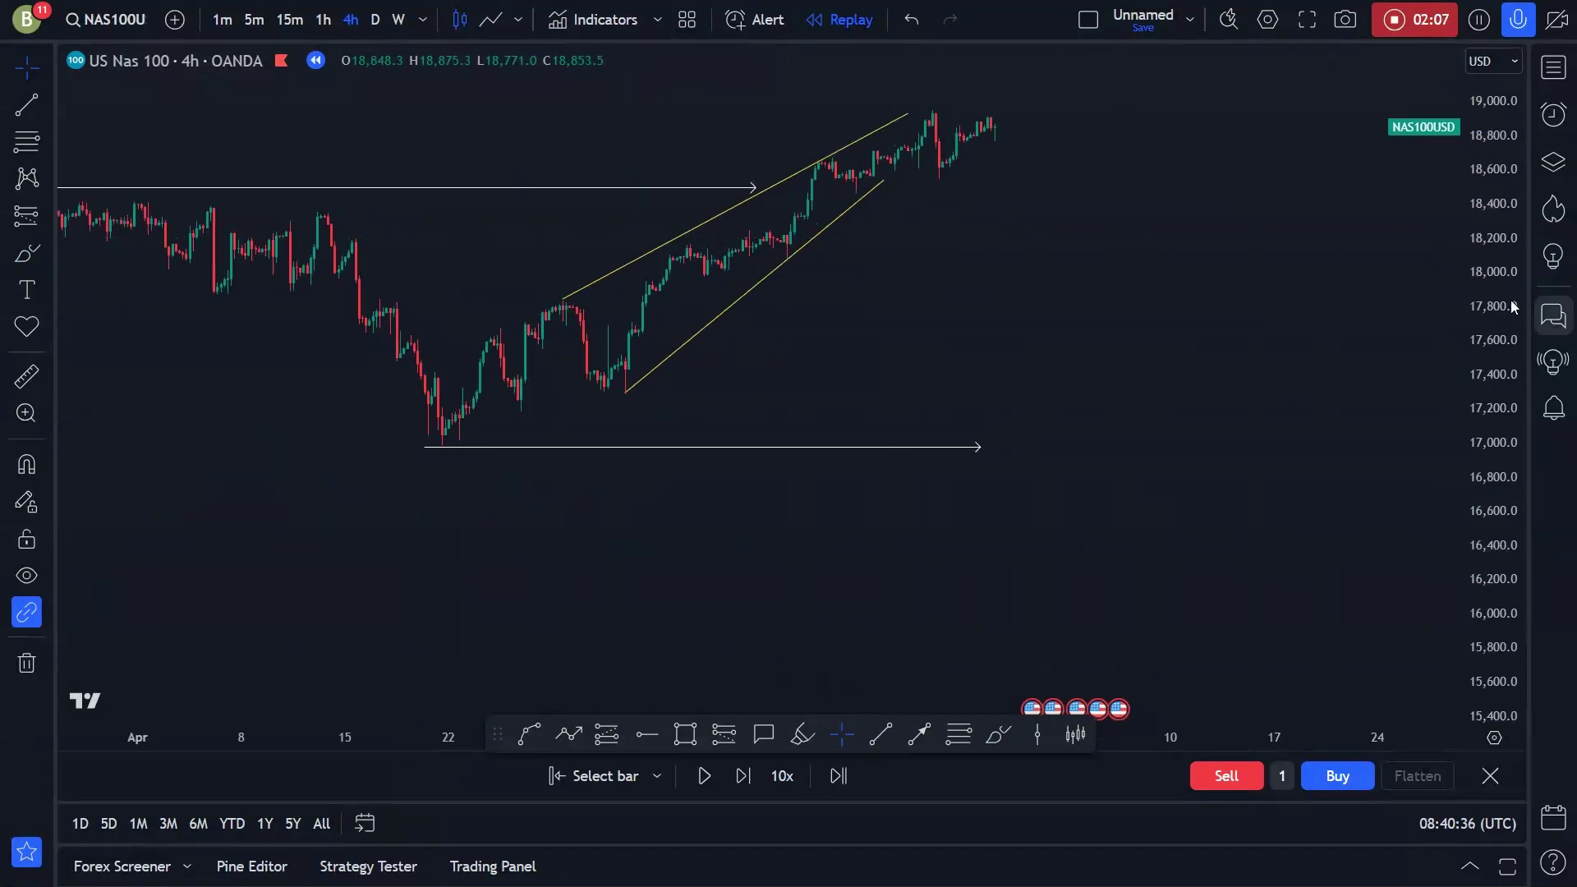
{"action": "left_click_drag", "start_coordinate": [1500, 236], "coordinate": [1498, 266]}
{"action": "scroll", "coordinate": [1493, 359], "scroll_direction": "down", "scroll_amount": 1}
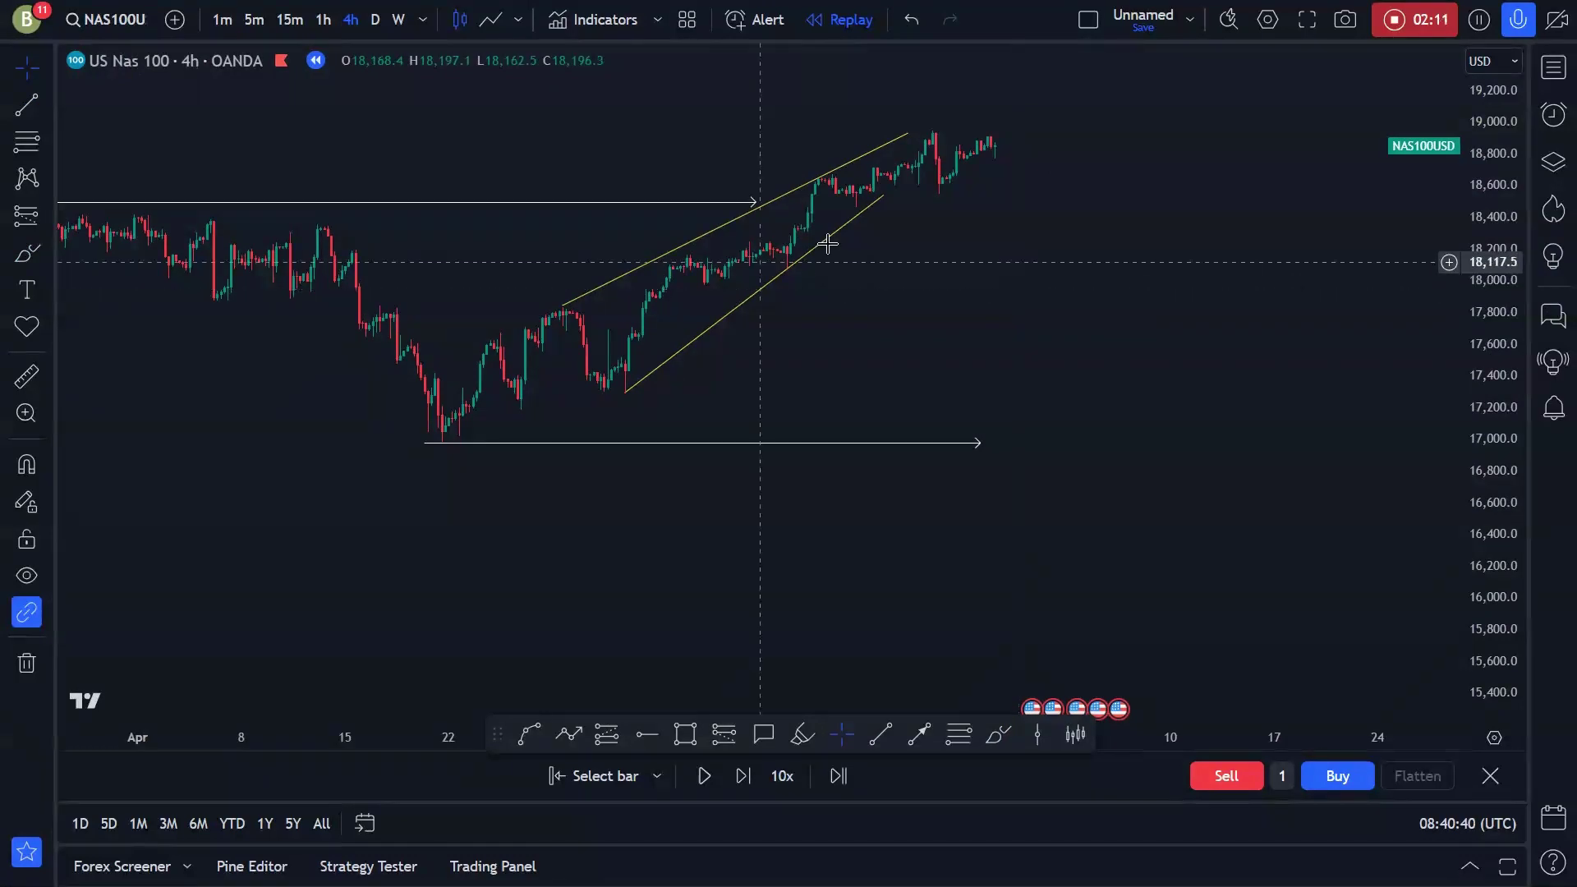
{"action": "left_click", "coordinate": [997, 733]}
{"action": "mouse_move", "coordinate": [959, 134]}
{"action": "left_mouse_down"}
{"action": "mouse_move", "coordinate": [993, 130]}
{"action": "mouse_move", "coordinate": [944, 150]}
{"action": "left_mouse_up"}
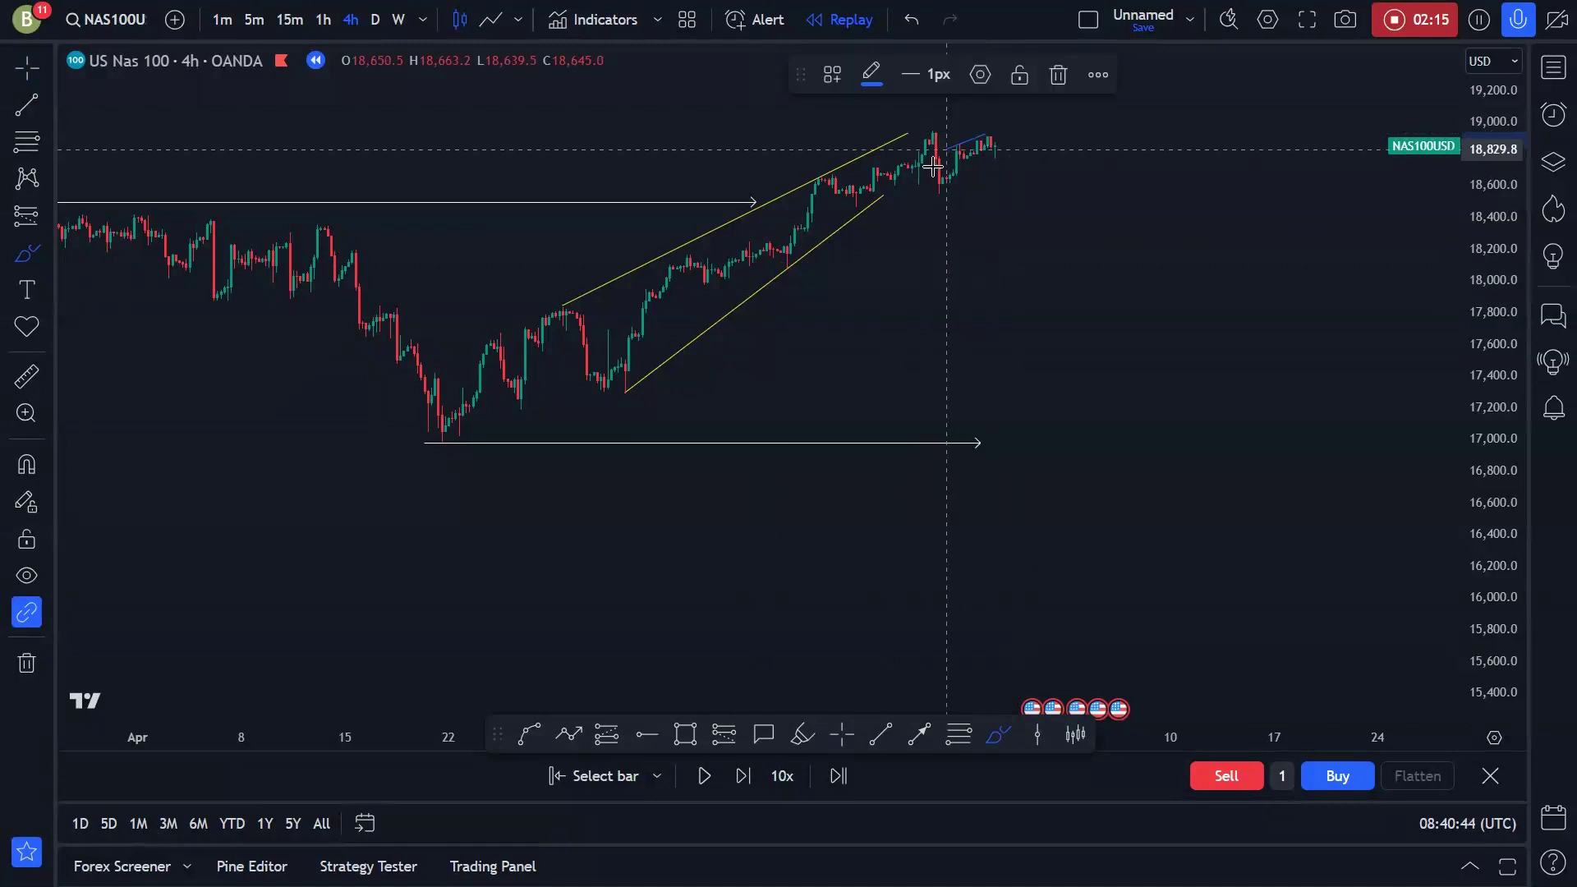
{"action": "left_click", "coordinate": [1058, 74]}
Brush a small channel at the end of the 4-hour rally, its breakdown and a projected fall to about 17,988, and undo the strokes.
{"action": "left_click_drag", "start_coordinate": [846, 164], "coordinate": [930, 134]}
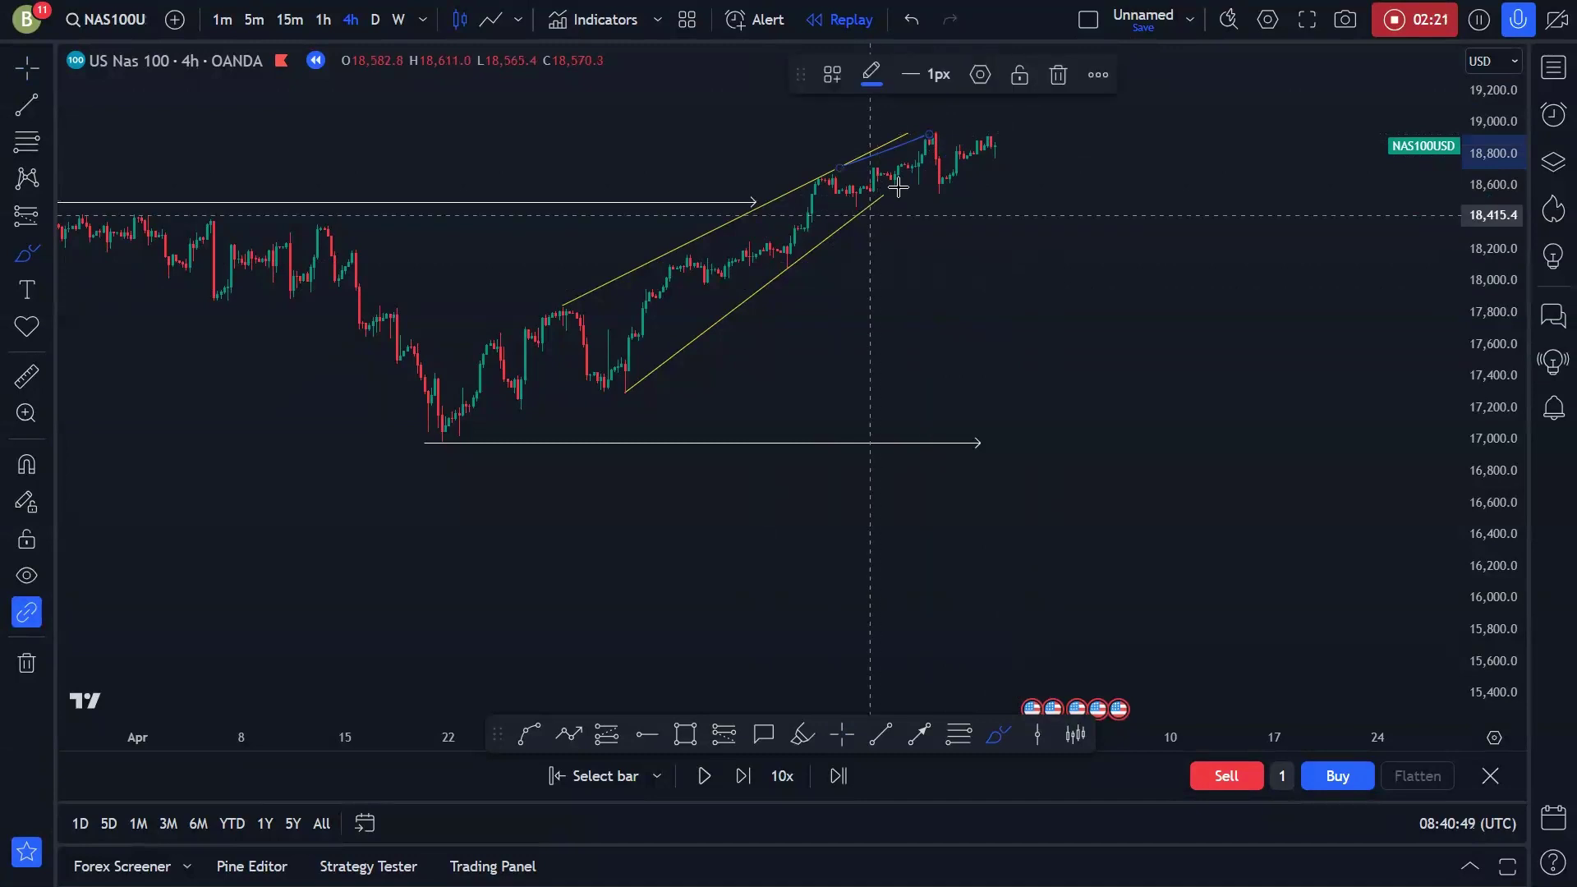
{"action": "left_click_drag", "start_coordinate": [859, 200], "coordinate": [944, 187]}
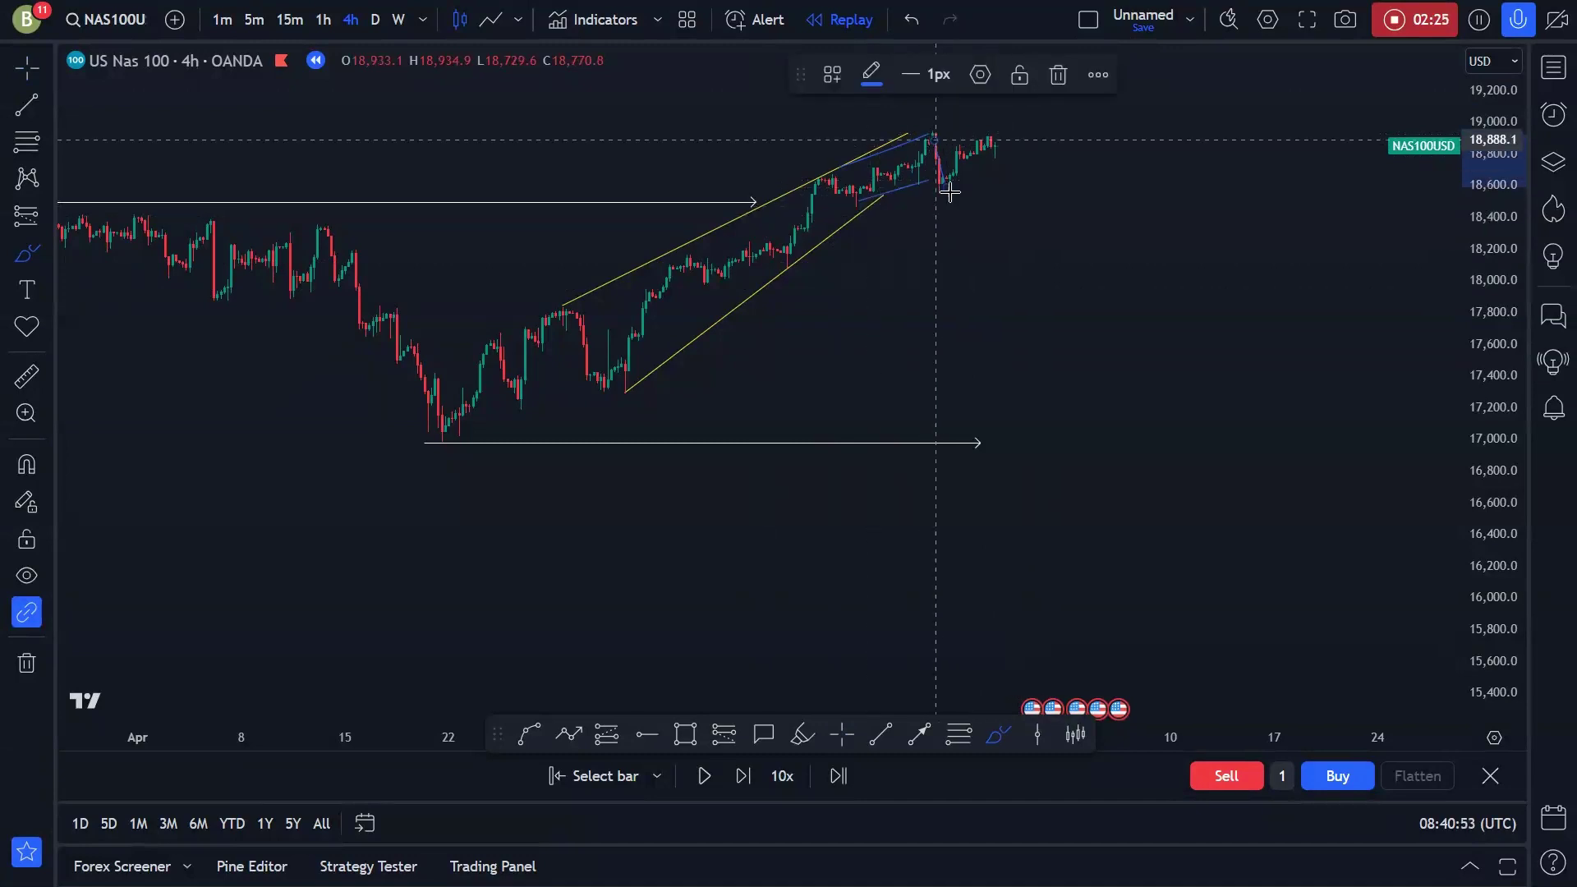
{"action": "left_click_drag", "start_coordinate": [944, 183], "coordinate": [1022, 283]}
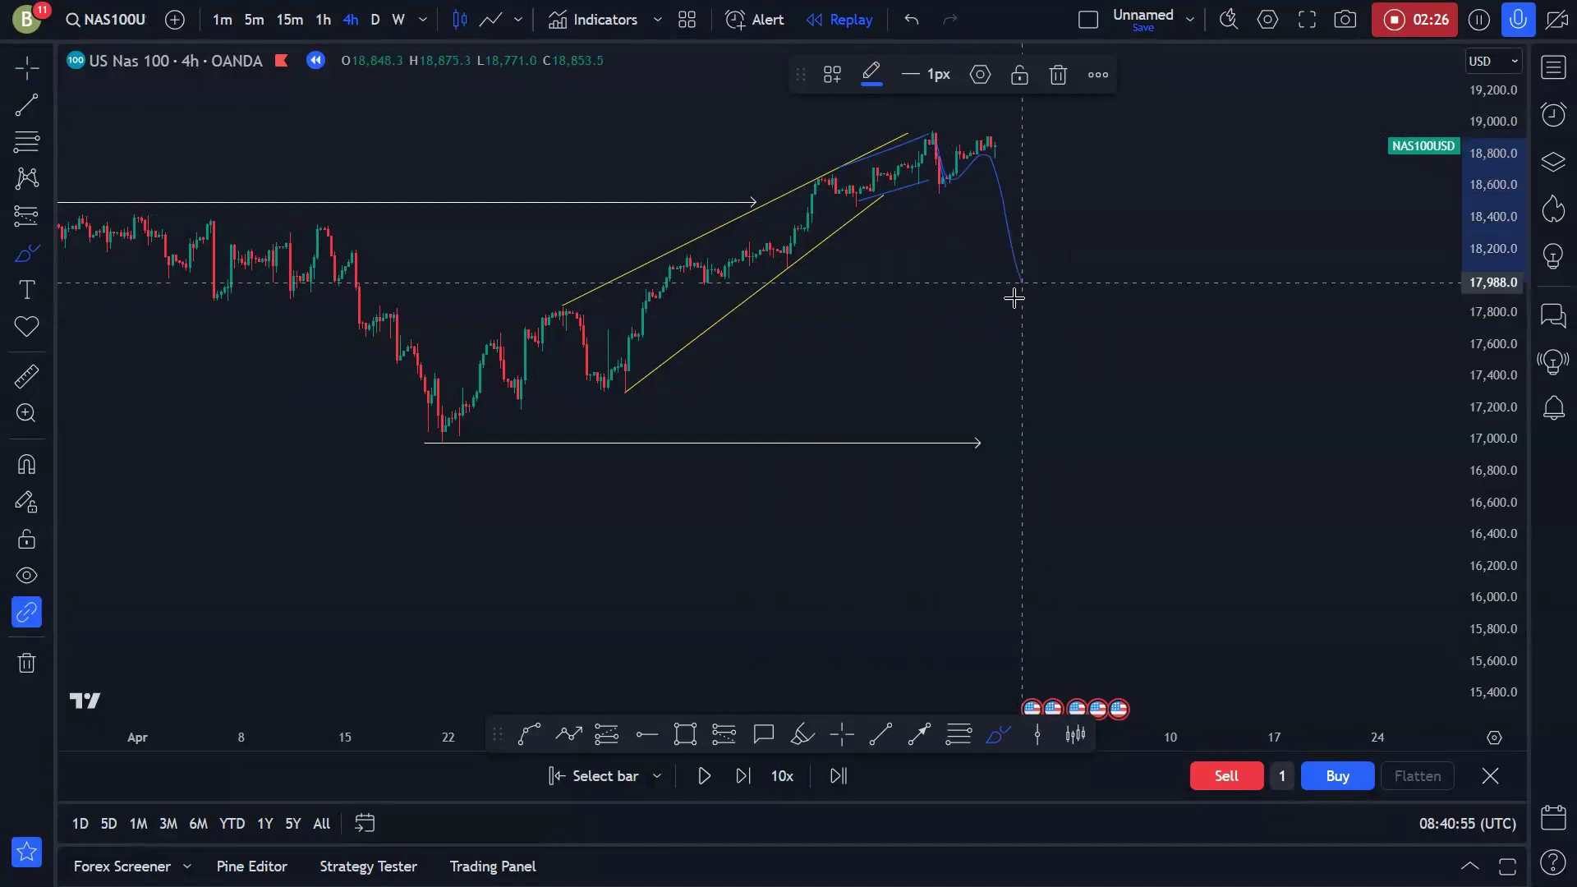
{"action": "left_click", "coordinate": [910, 20]}
{"action": "left_click", "coordinate": [910, 21]}
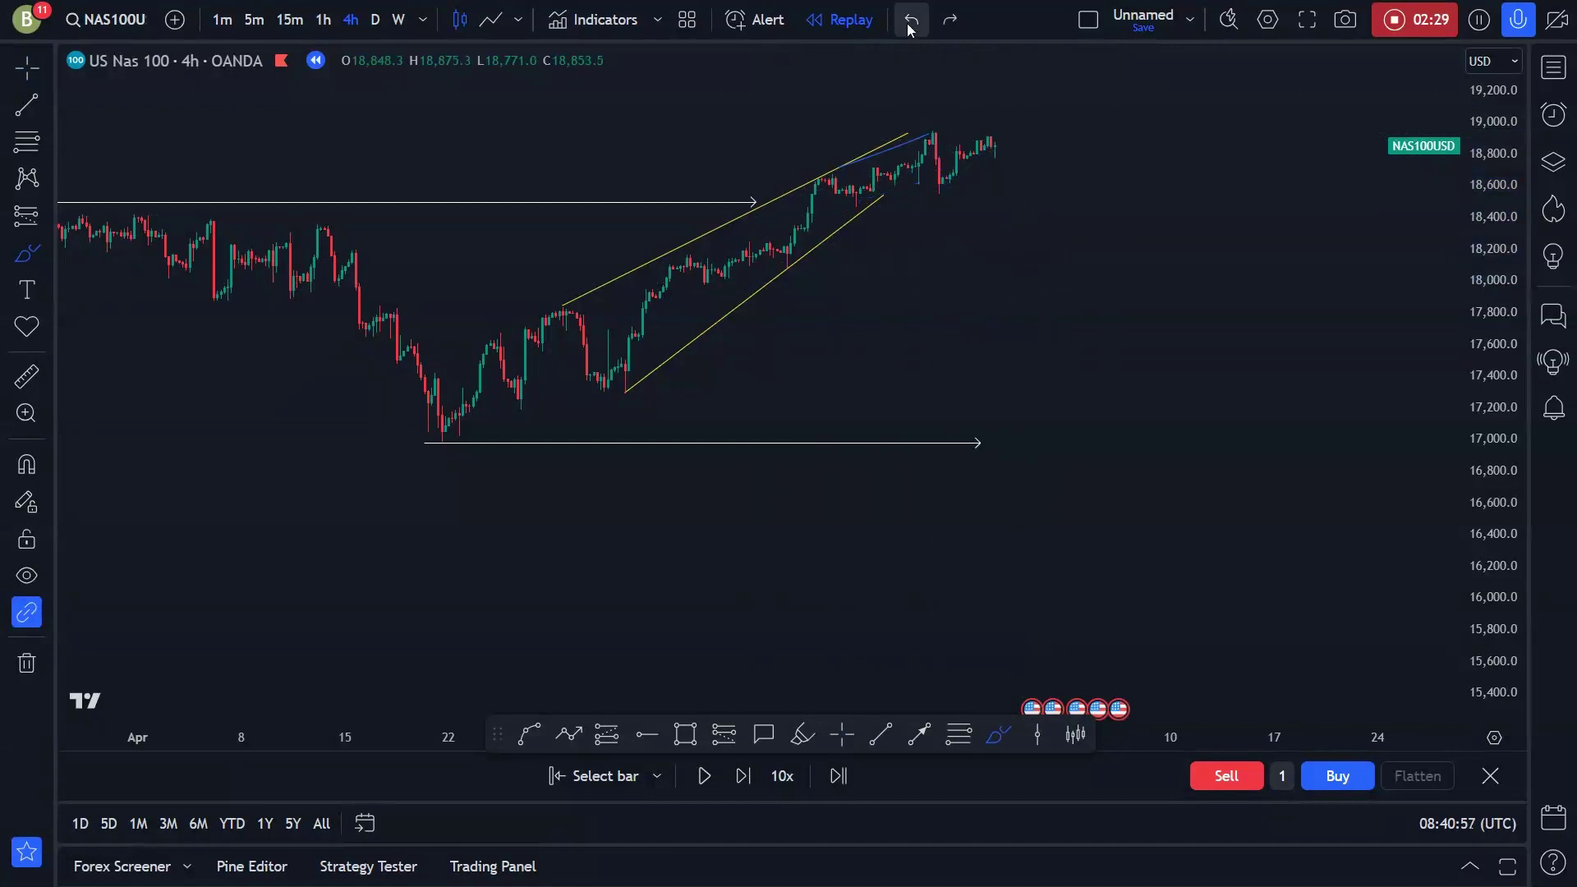
{"action": "left_click", "coordinate": [910, 21]}
Draw a trendline under the latest 4-hour lows from about 18,493 to about 18,558.
{"action": "left_click", "coordinate": [881, 734]}
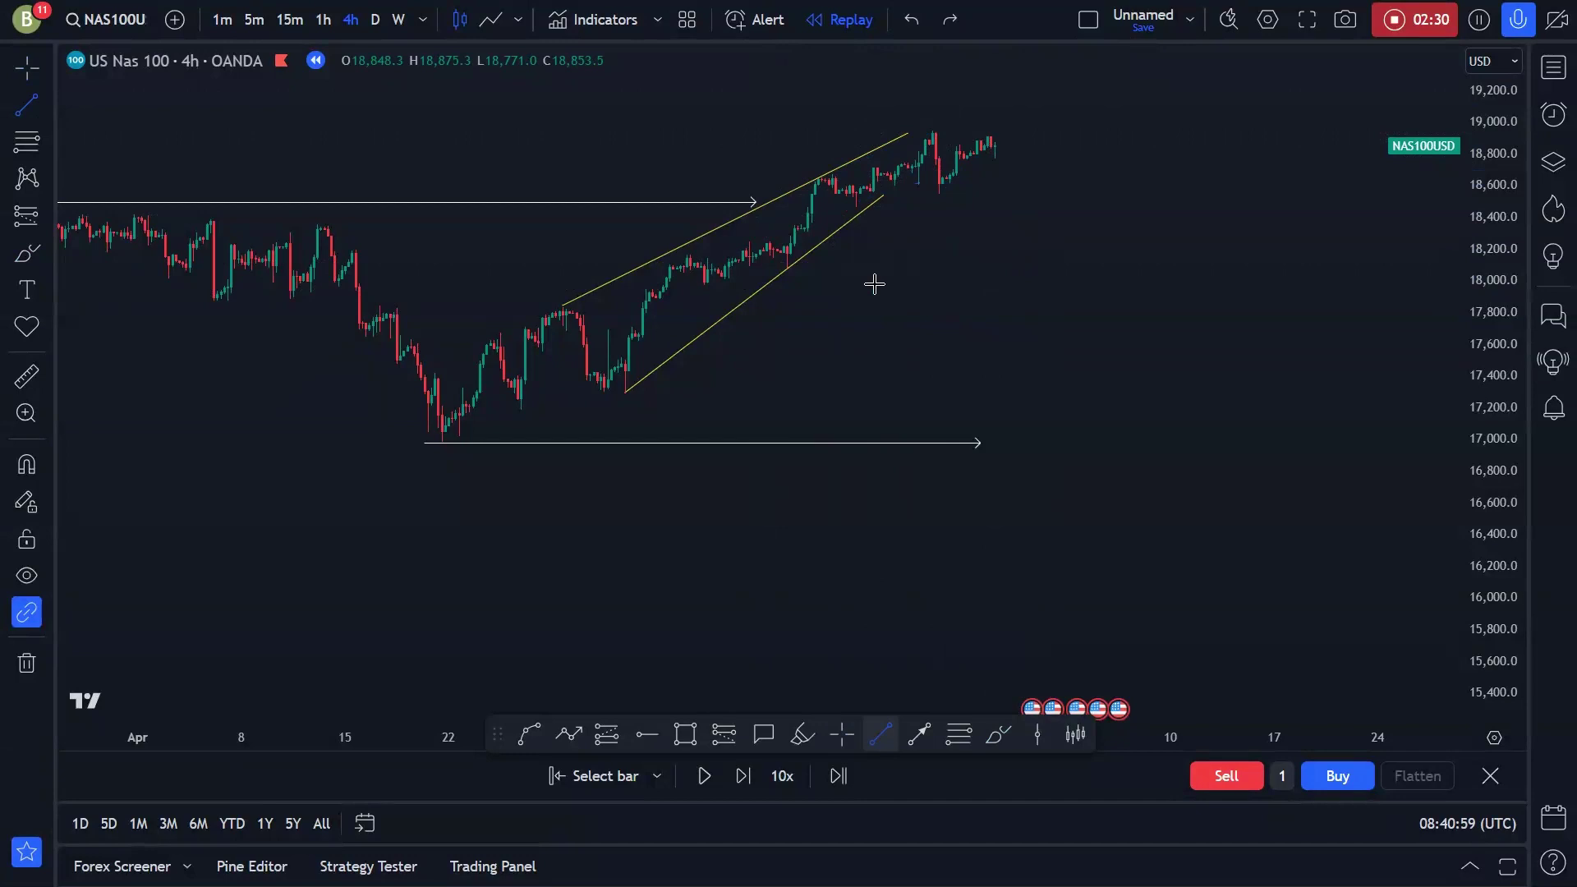
{"action": "left_click", "coordinate": [856, 203]}
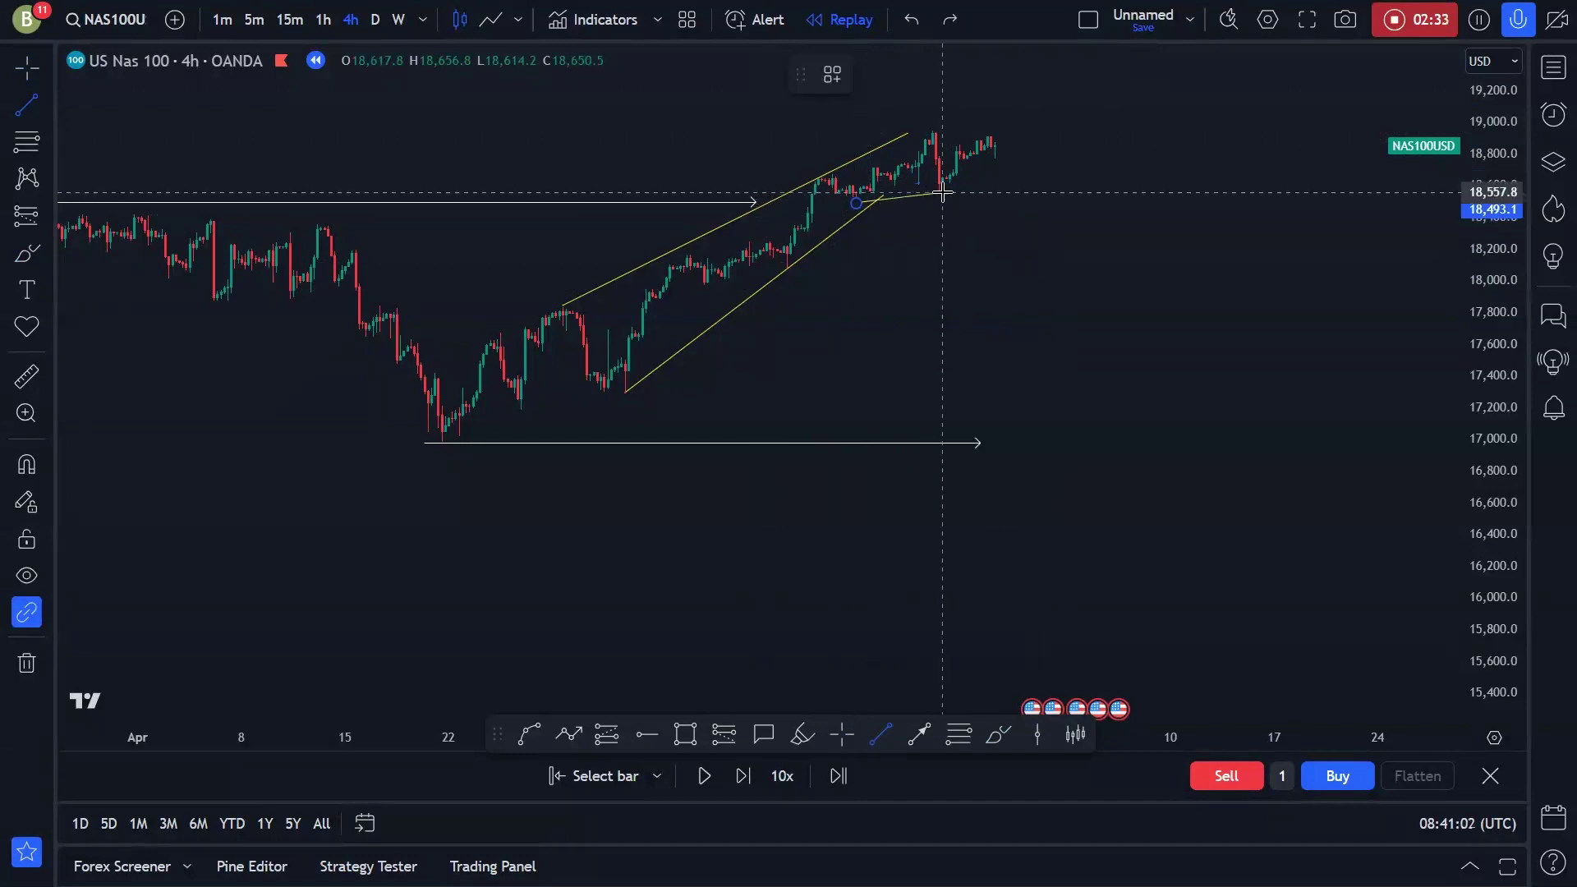
{"action": "left_click", "coordinate": [942, 192]}
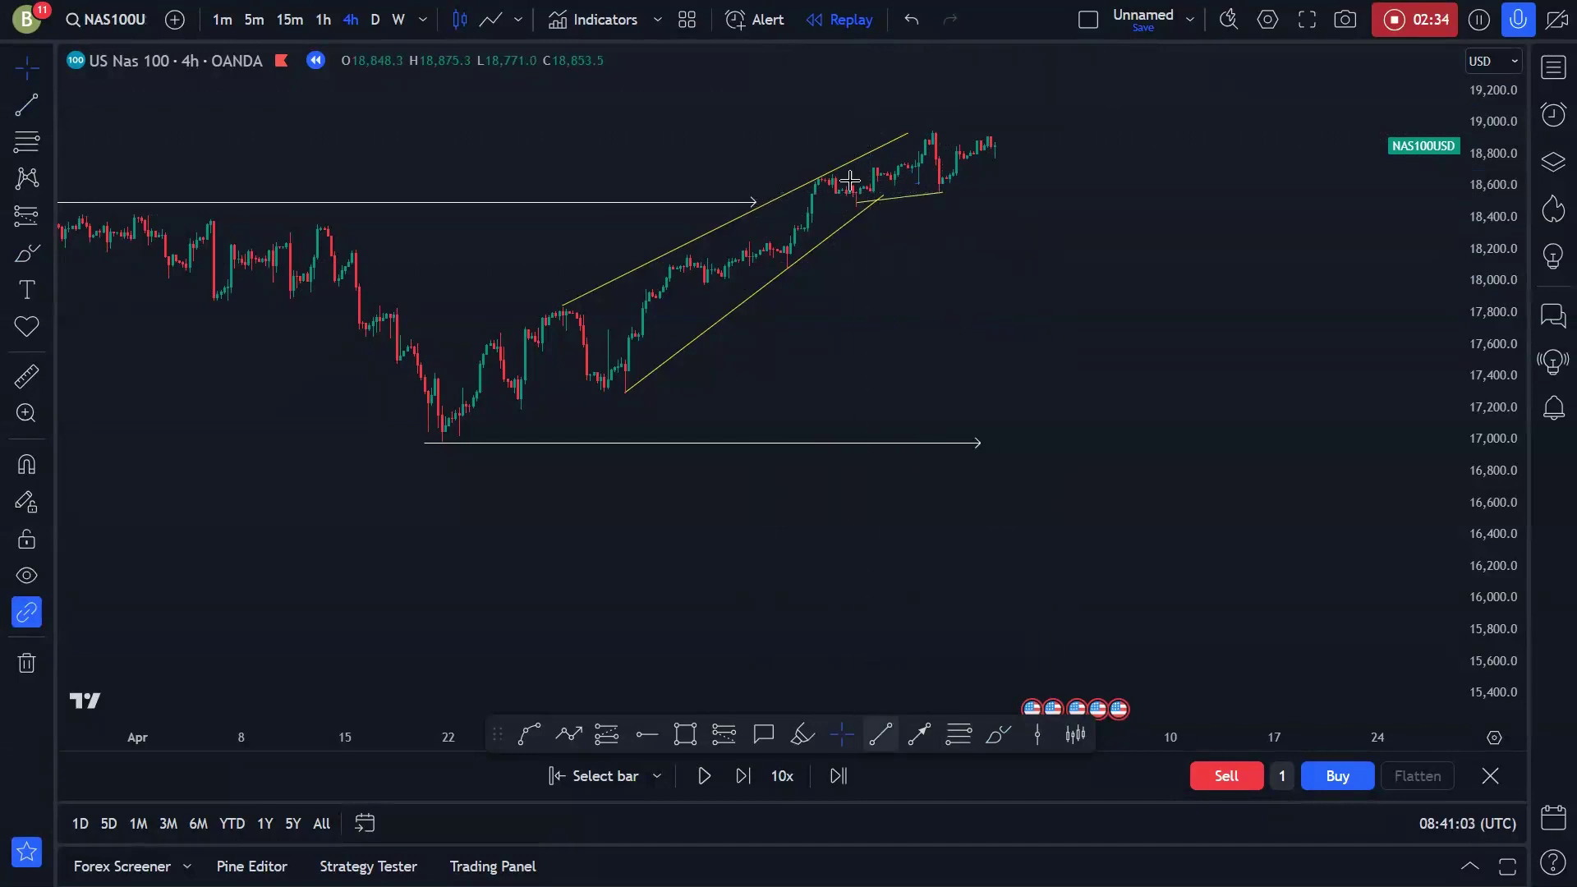
Draw a trendline over the latest 4-hour highs, from about 18,681 up to the most recent peak.
{"action": "key", "text": "alt+t"}
{"action": "left_click", "coordinate": [832, 172]}
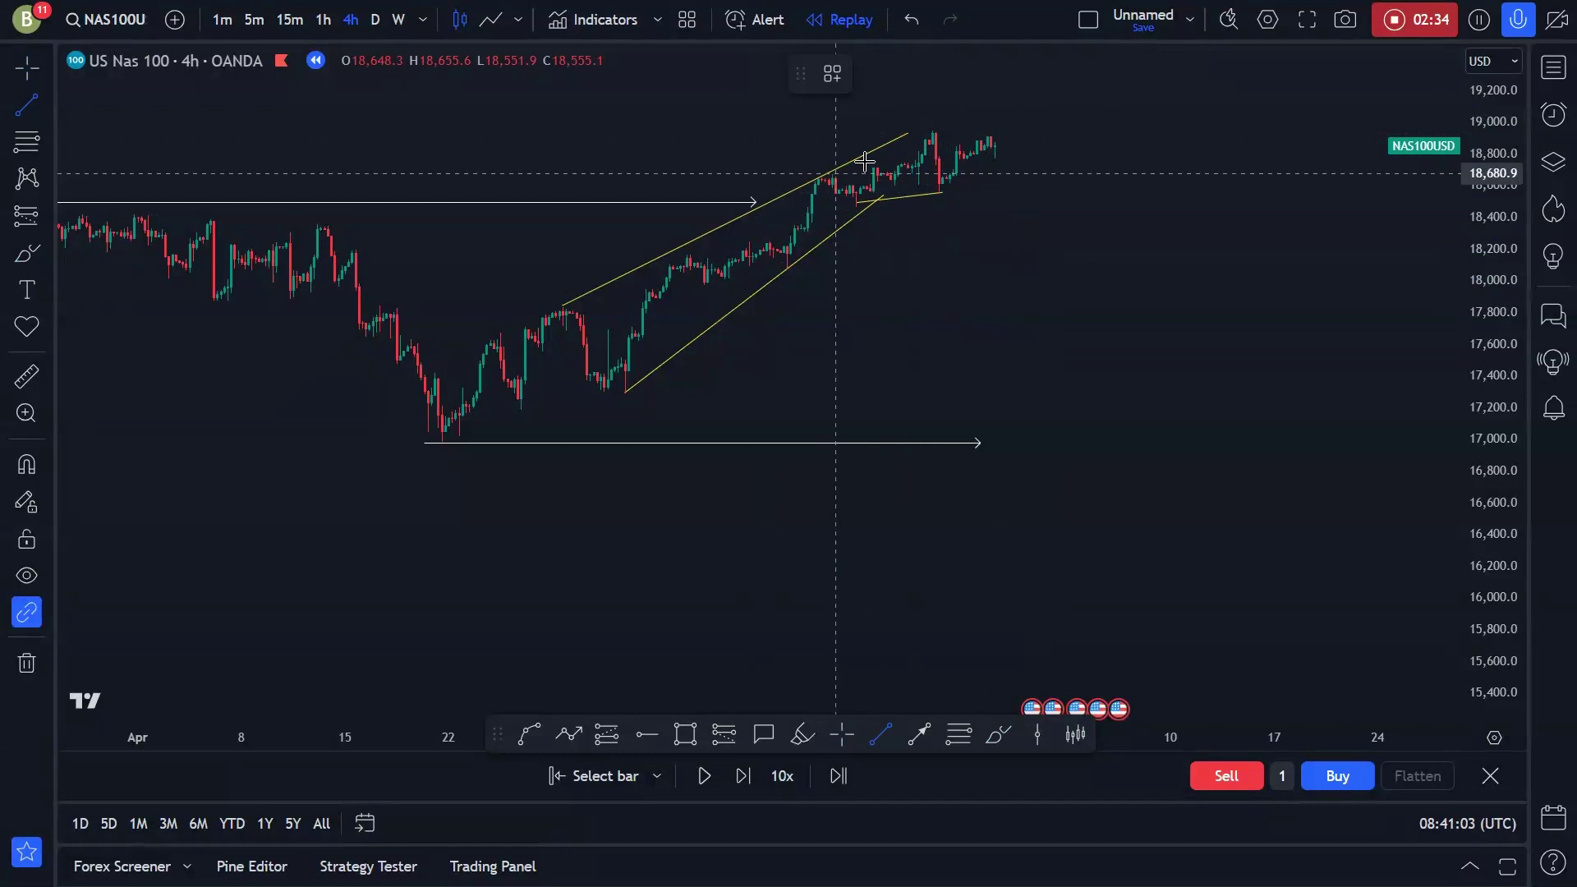
{"action": "left_click", "coordinate": [934, 130]}
{"action": "left_click", "coordinate": [985, 270]}
Switch the chart to the 1-hour timeframe and lower the start of the lower trendline to the candle low at about 18,467.
{"action": "scroll", "coordinate": [985, 271], "scroll_direction": "down", "scroll_amount": 2}
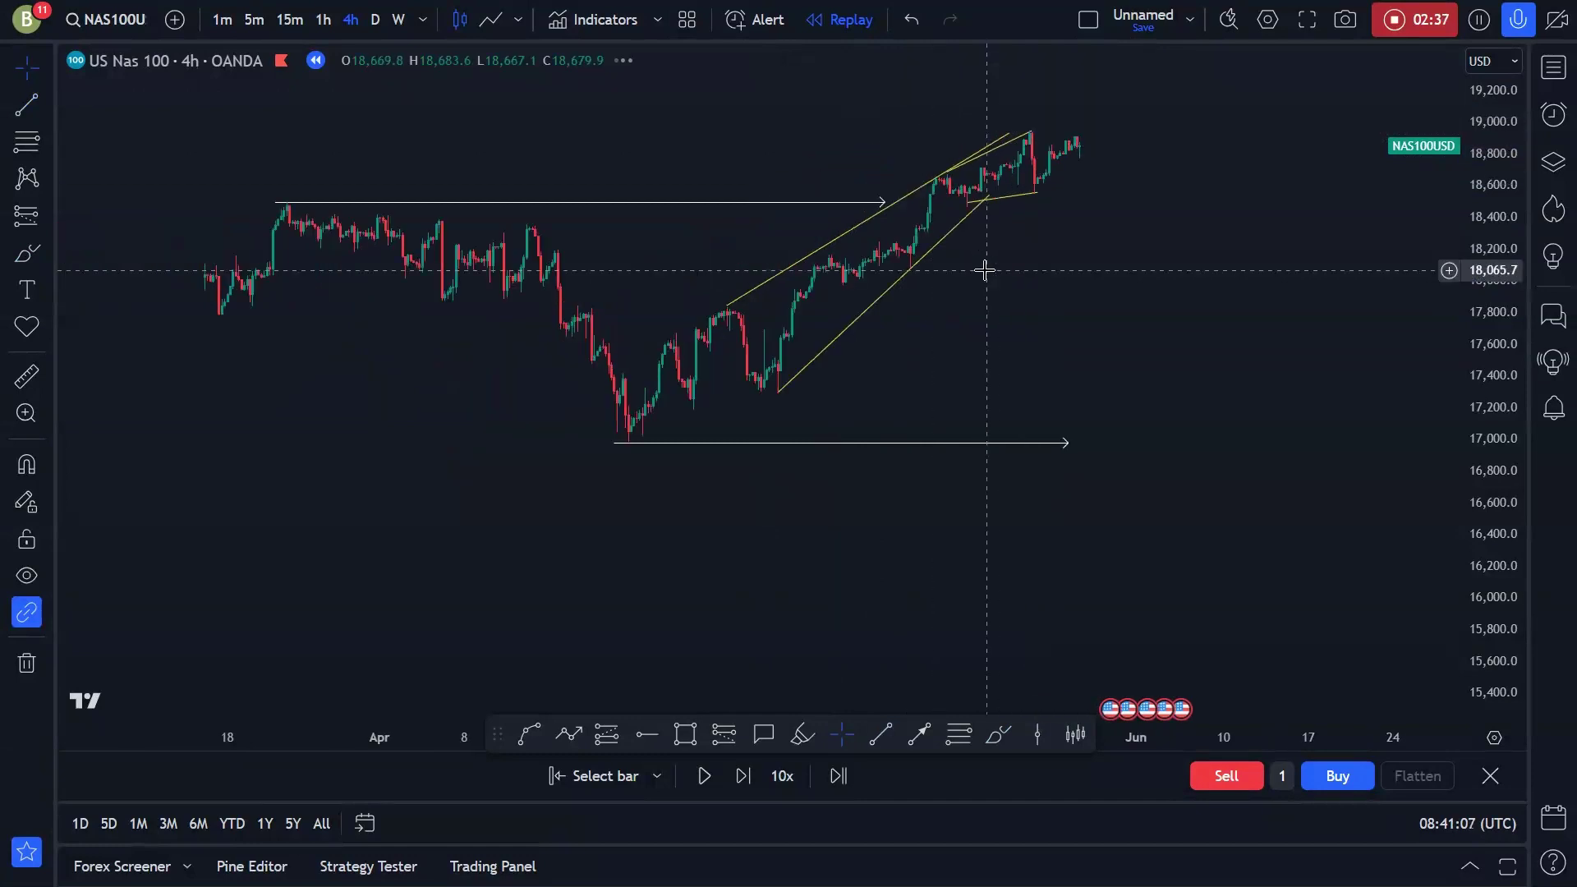
{"action": "left_click_drag", "start_coordinate": [1502, 268], "coordinate": [1503, 299]}
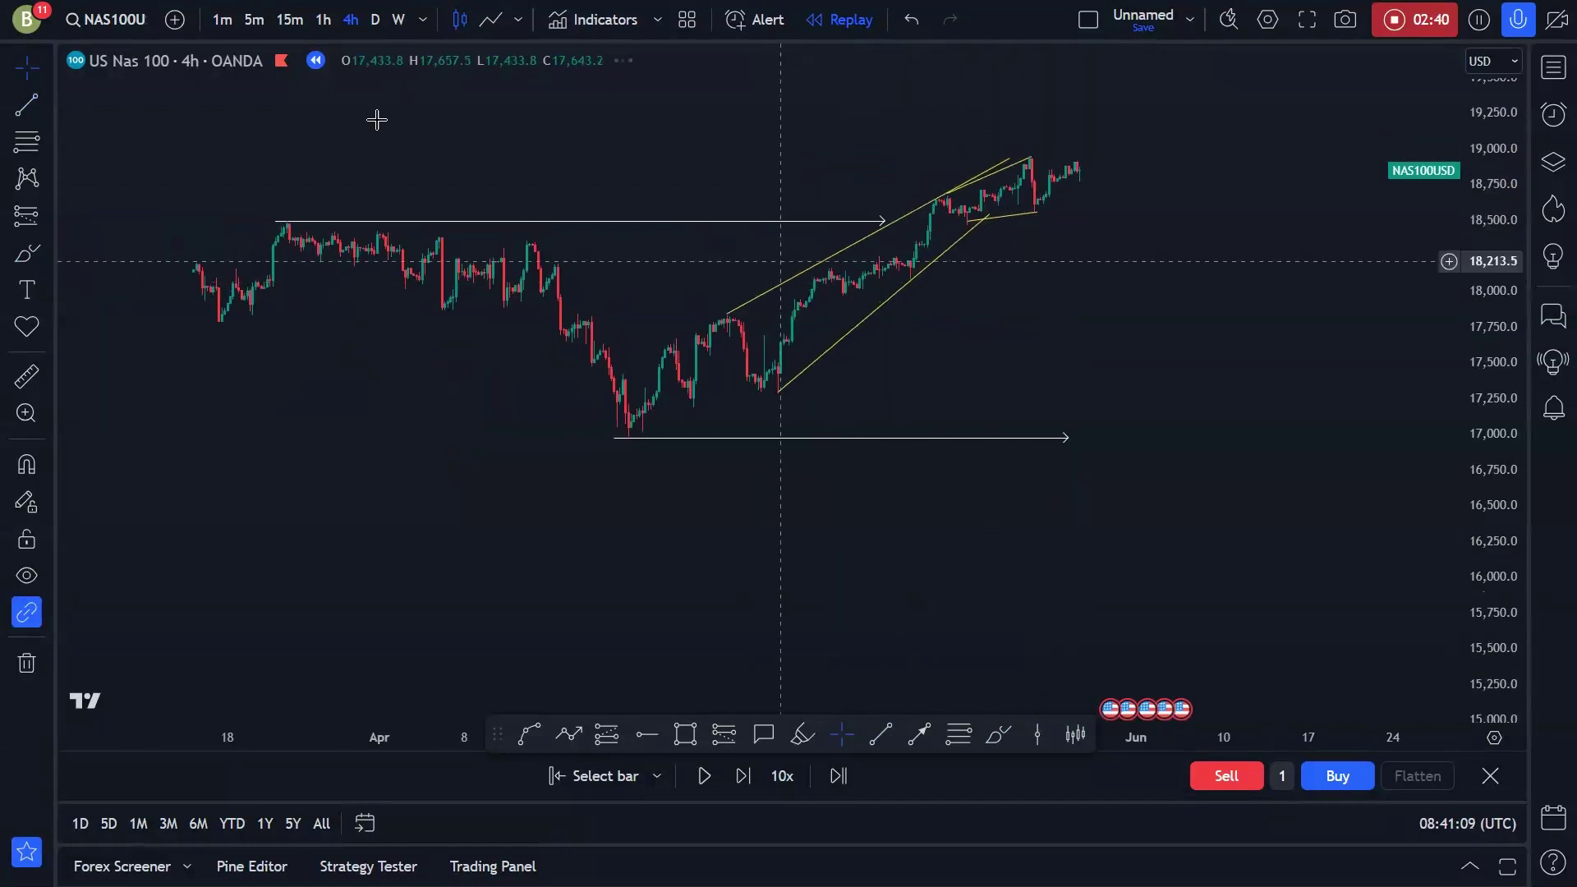
{"action": "left_click", "coordinate": [323, 19]}
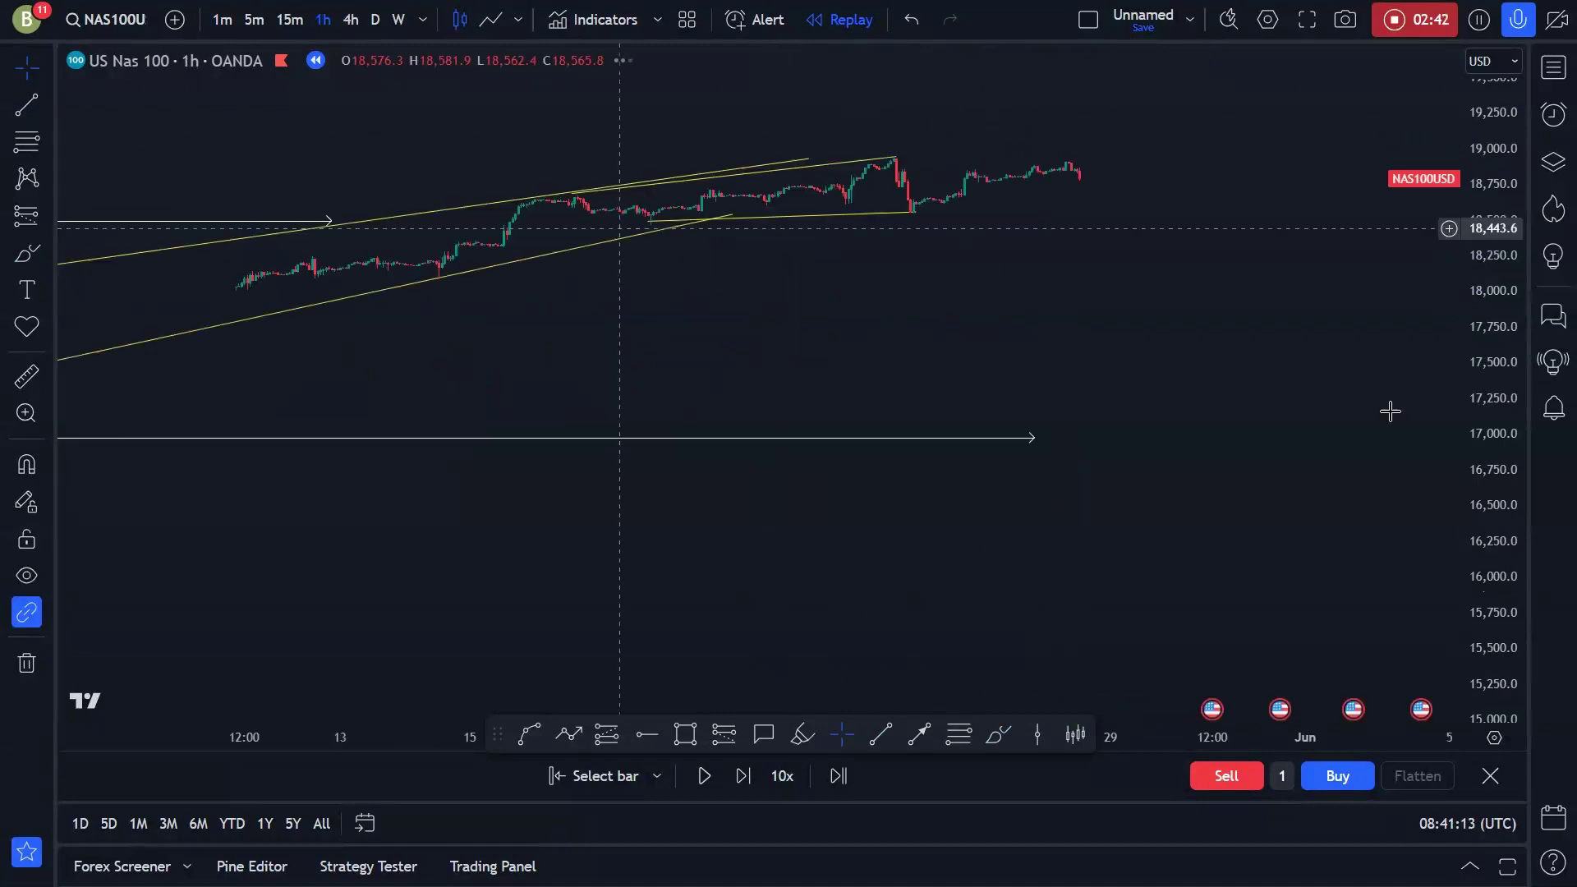
{"action": "left_click_drag", "start_coordinate": [1458, 308], "coordinate": [1025, 294]}
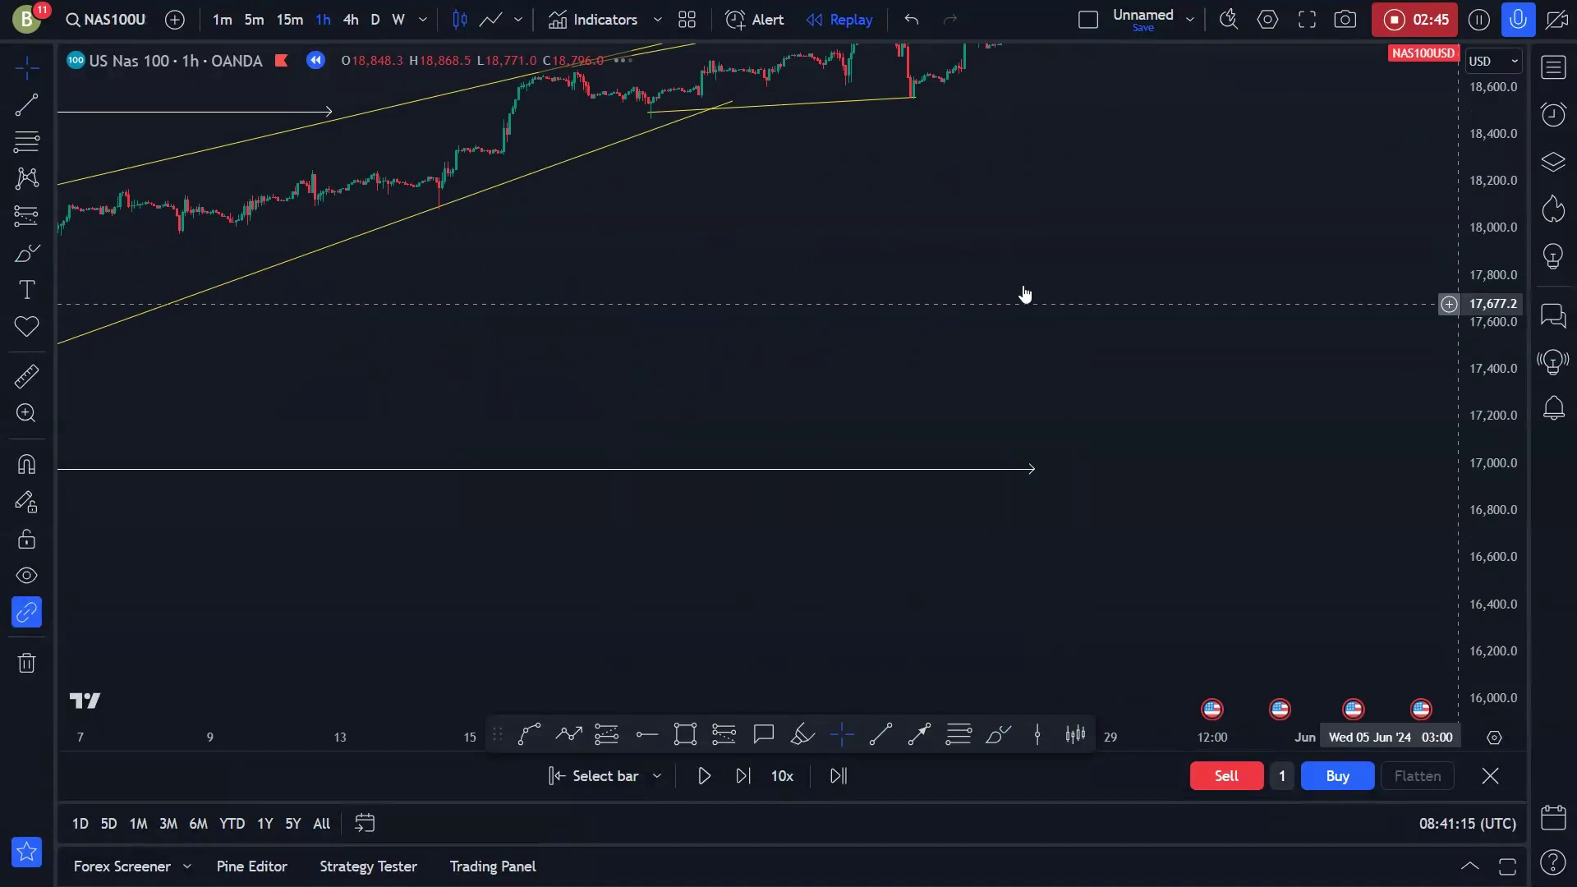
{"action": "left_click_drag", "start_coordinate": [1000, 378], "coordinate": [1009, 451]}
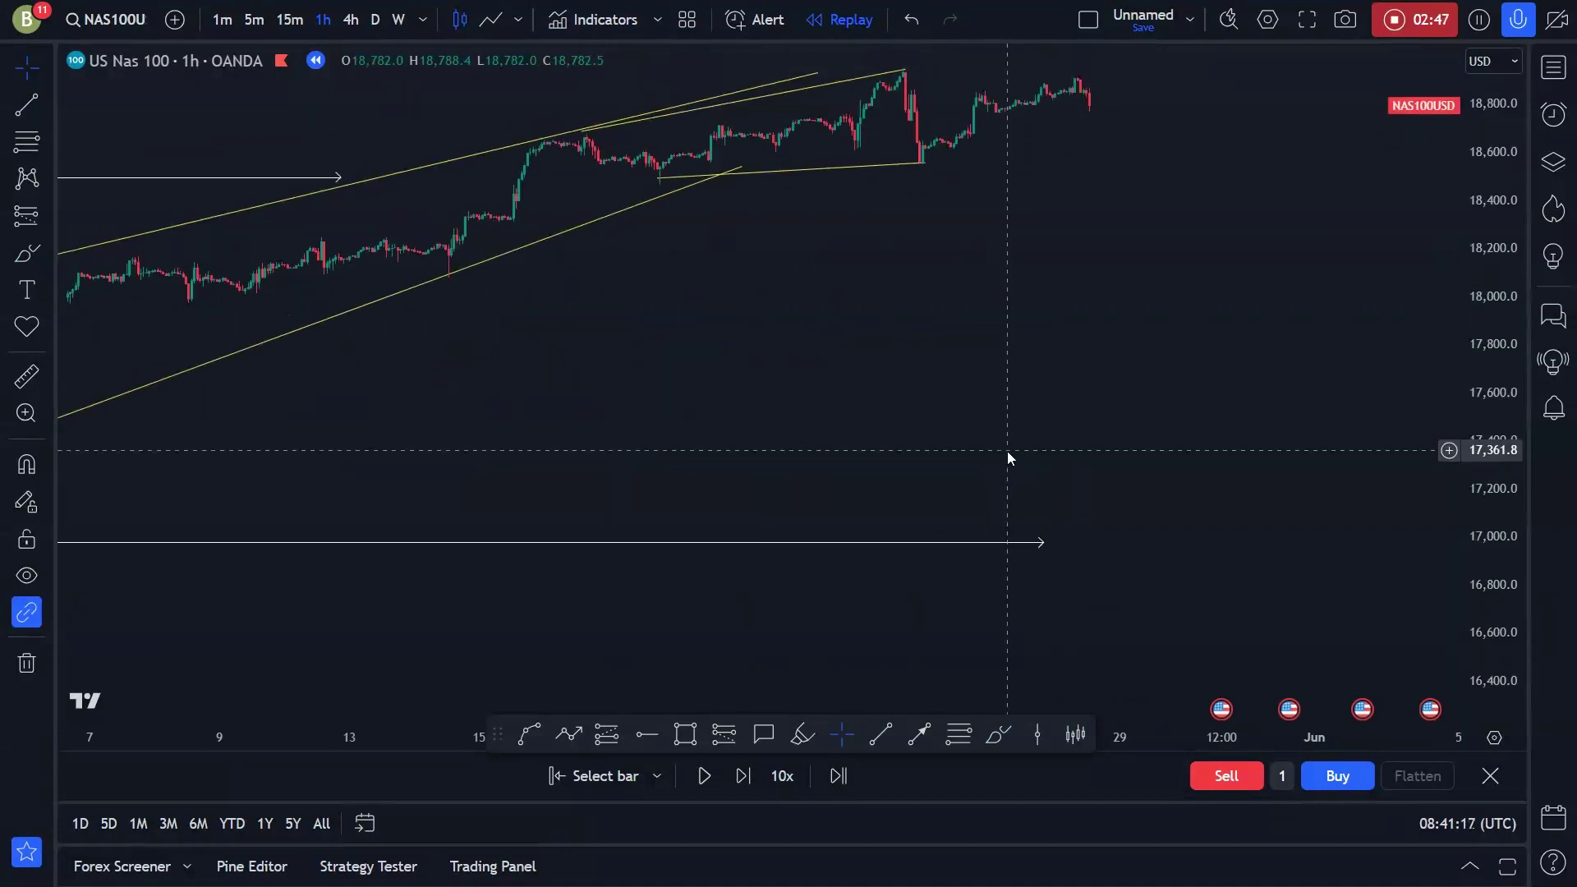
{"action": "scroll", "coordinate": [1010, 450], "scroll_direction": "down", "scroll_amount": 1}
{"action": "scroll", "coordinate": [905, 289], "scroll_direction": "down", "scroll_amount": 1}
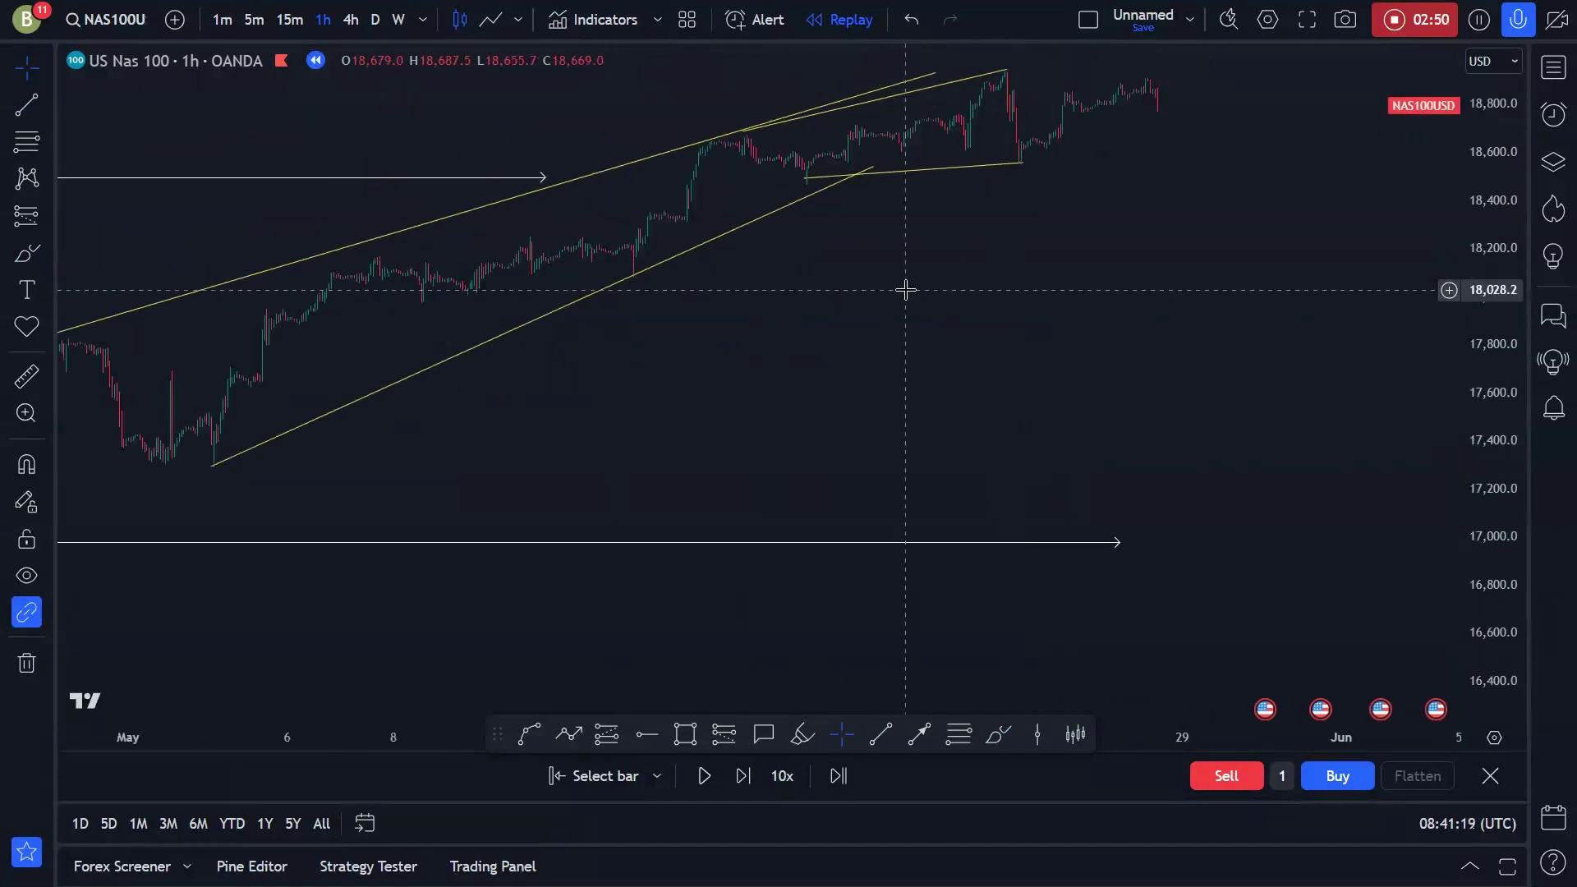
{"action": "left_click_drag", "start_coordinate": [942, 238], "coordinate": [768, 257]}
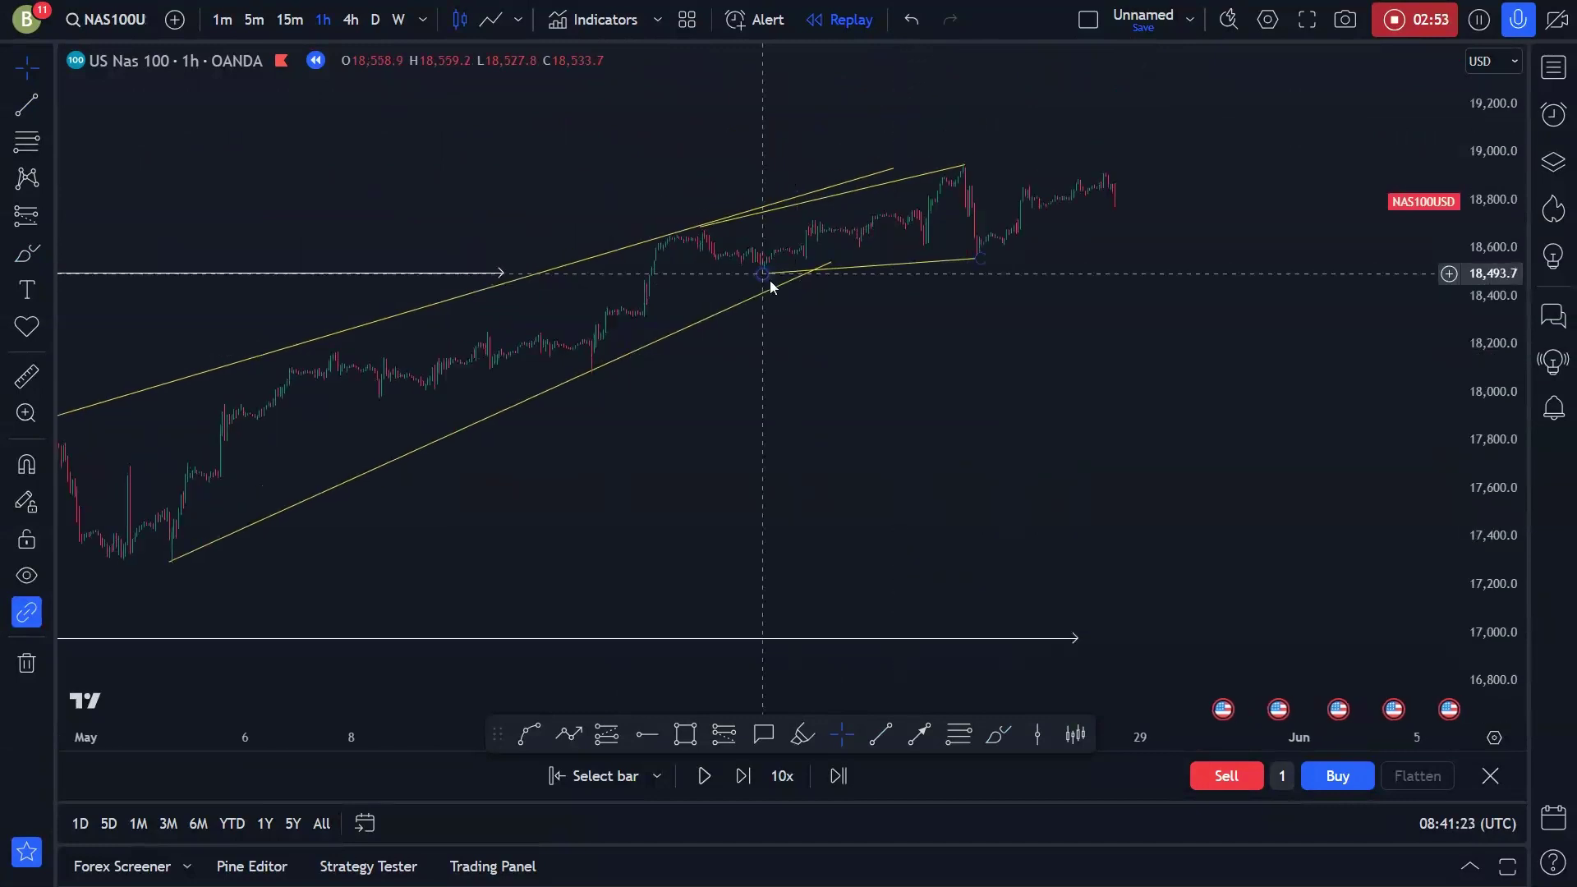
{"action": "left_click", "coordinate": [768, 282]}
{"action": "scroll", "coordinate": [1097, 380], "scroll_direction": "up", "scroll_amount": 1}
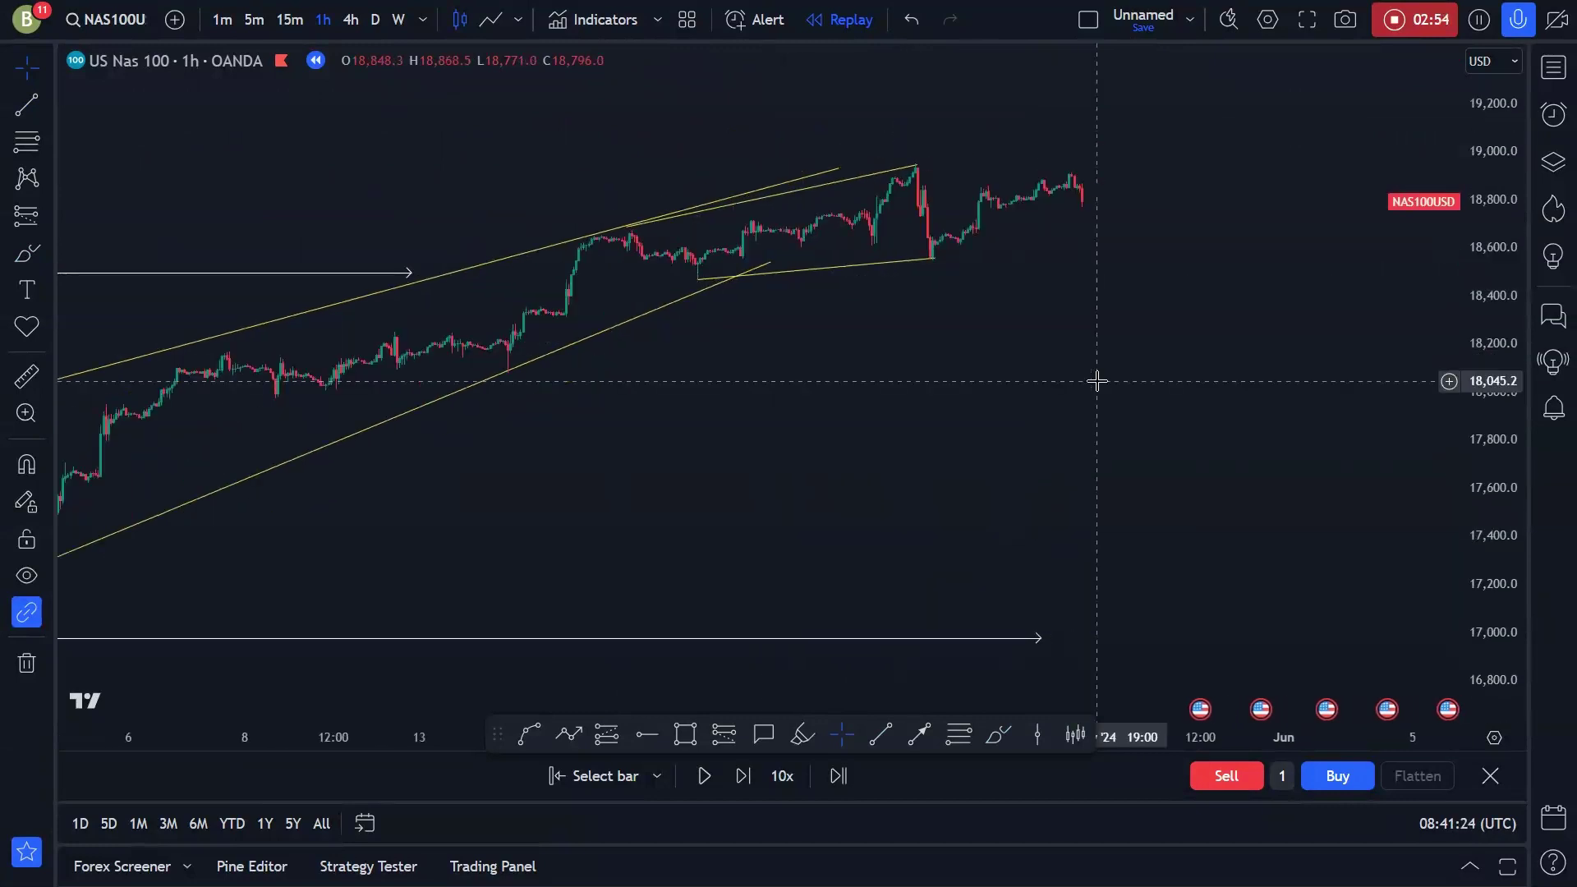
Draw a horizontal arrow at about 18,870 from the sharp drop across to the latest 1-hour highs.
{"action": "scroll", "coordinate": [1097, 380], "scroll_direction": "up", "scroll_amount": 3}
{"action": "left_click_drag", "start_coordinate": [1482, 521], "coordinate": [1001, 308]}
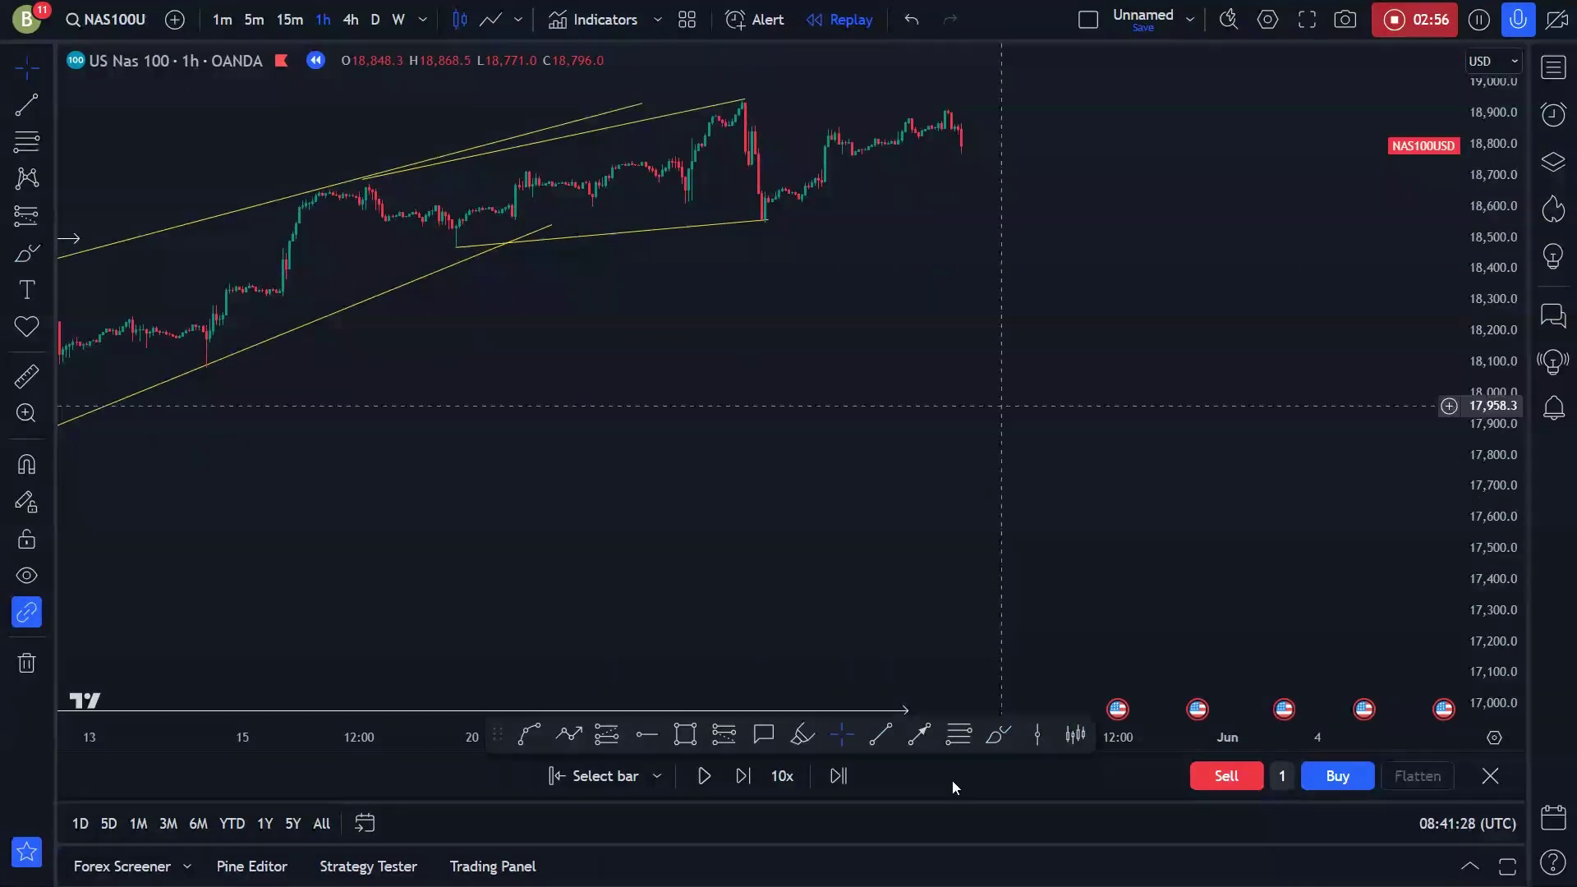
{"action": "left_click", "coordinate": [919, 733]}
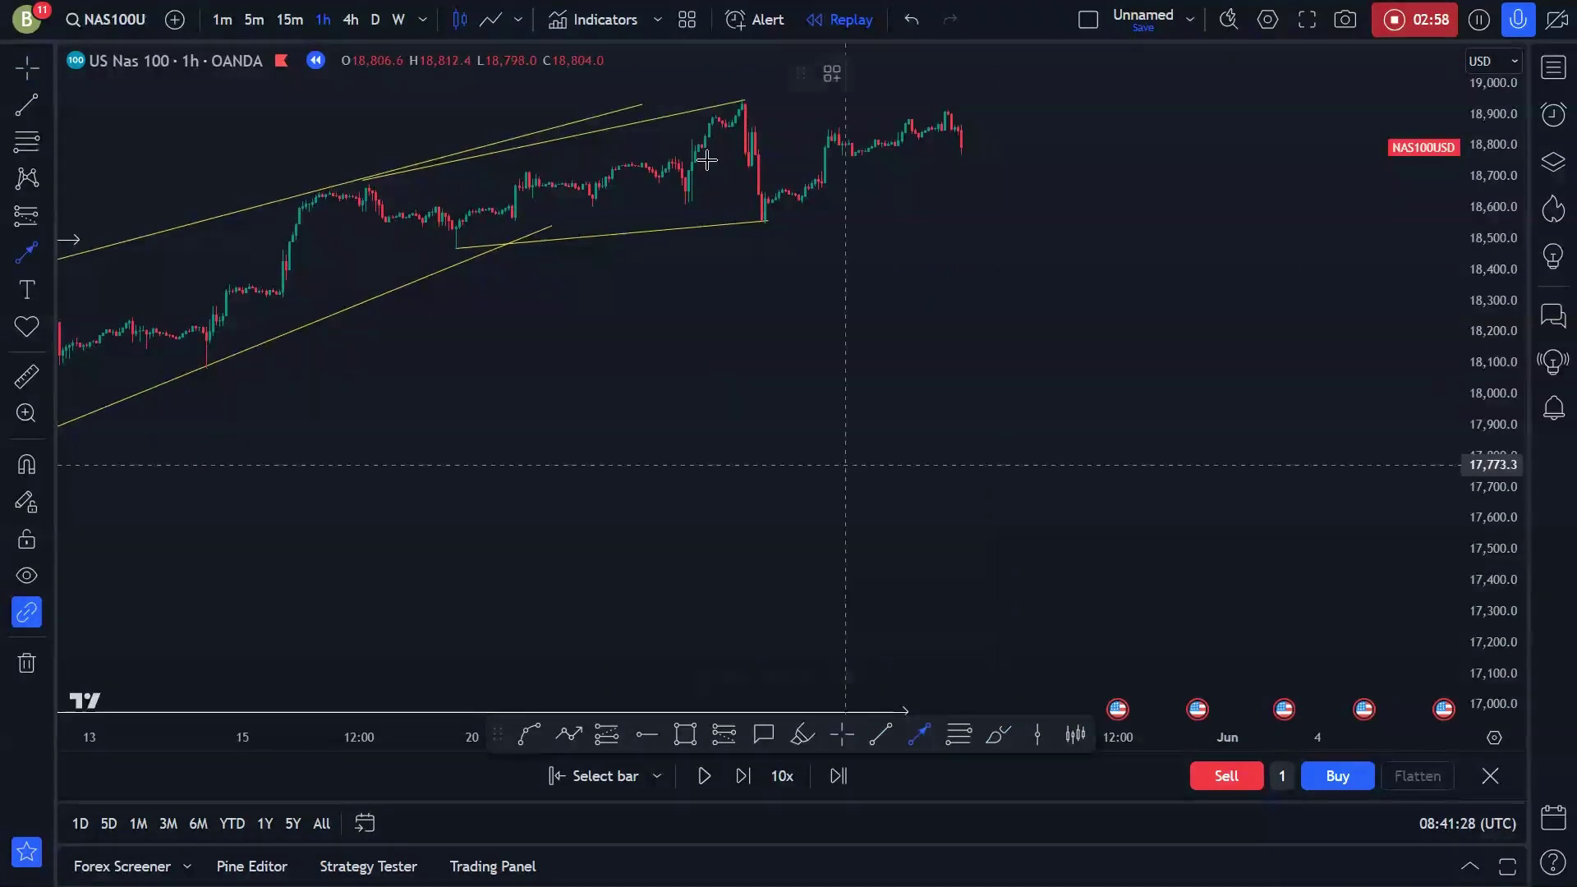
{"action": "left_click", "coordinate": [755, 123]}
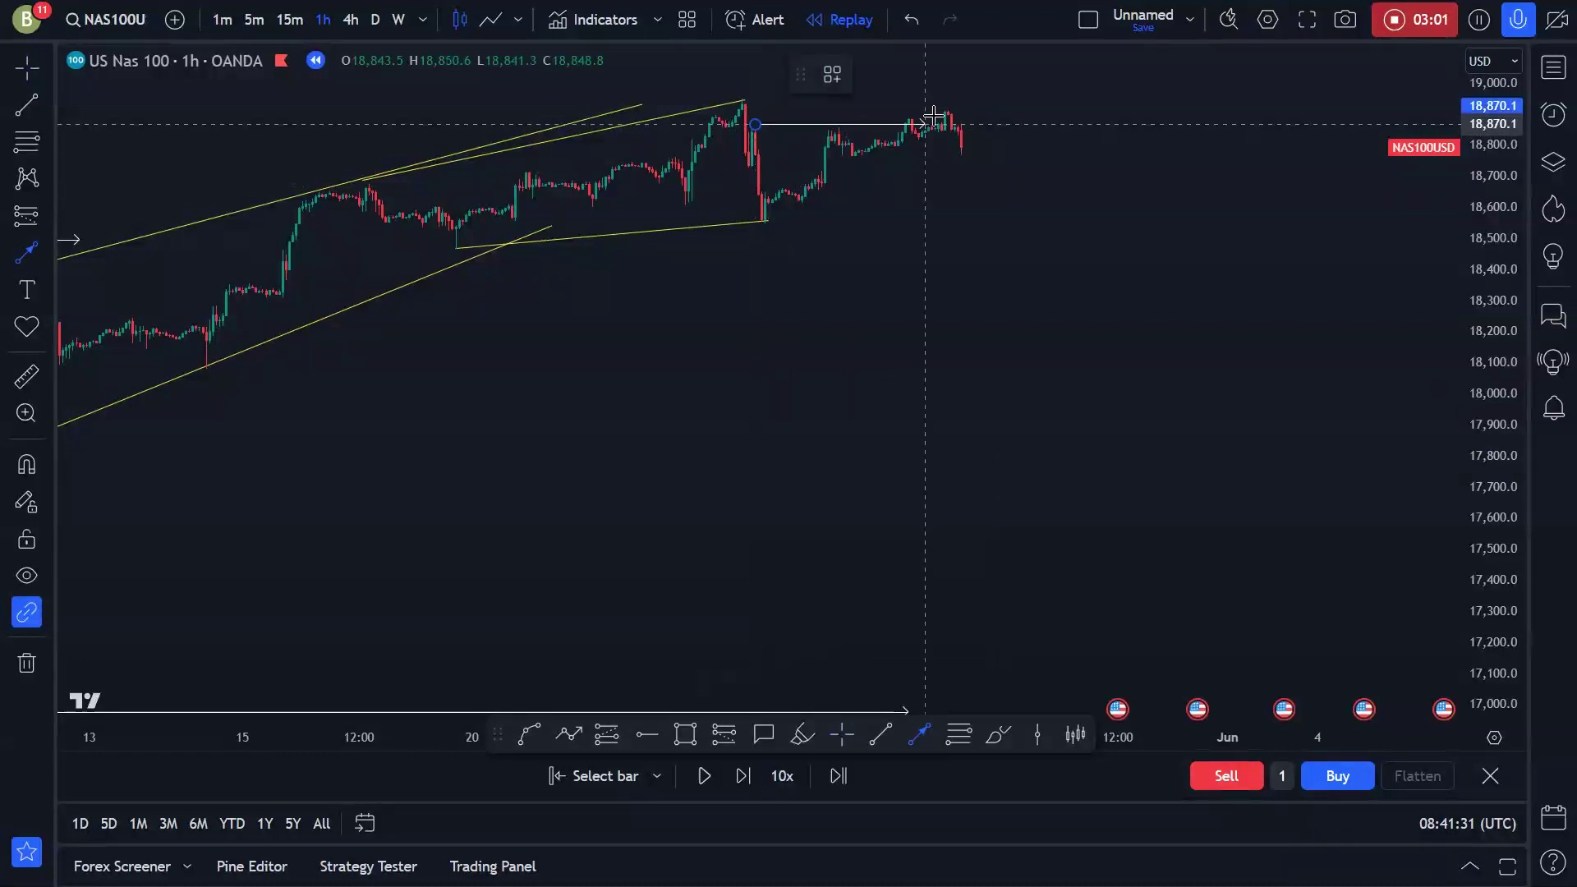
{"action": "left_click", "coordinate": [936, 123]}
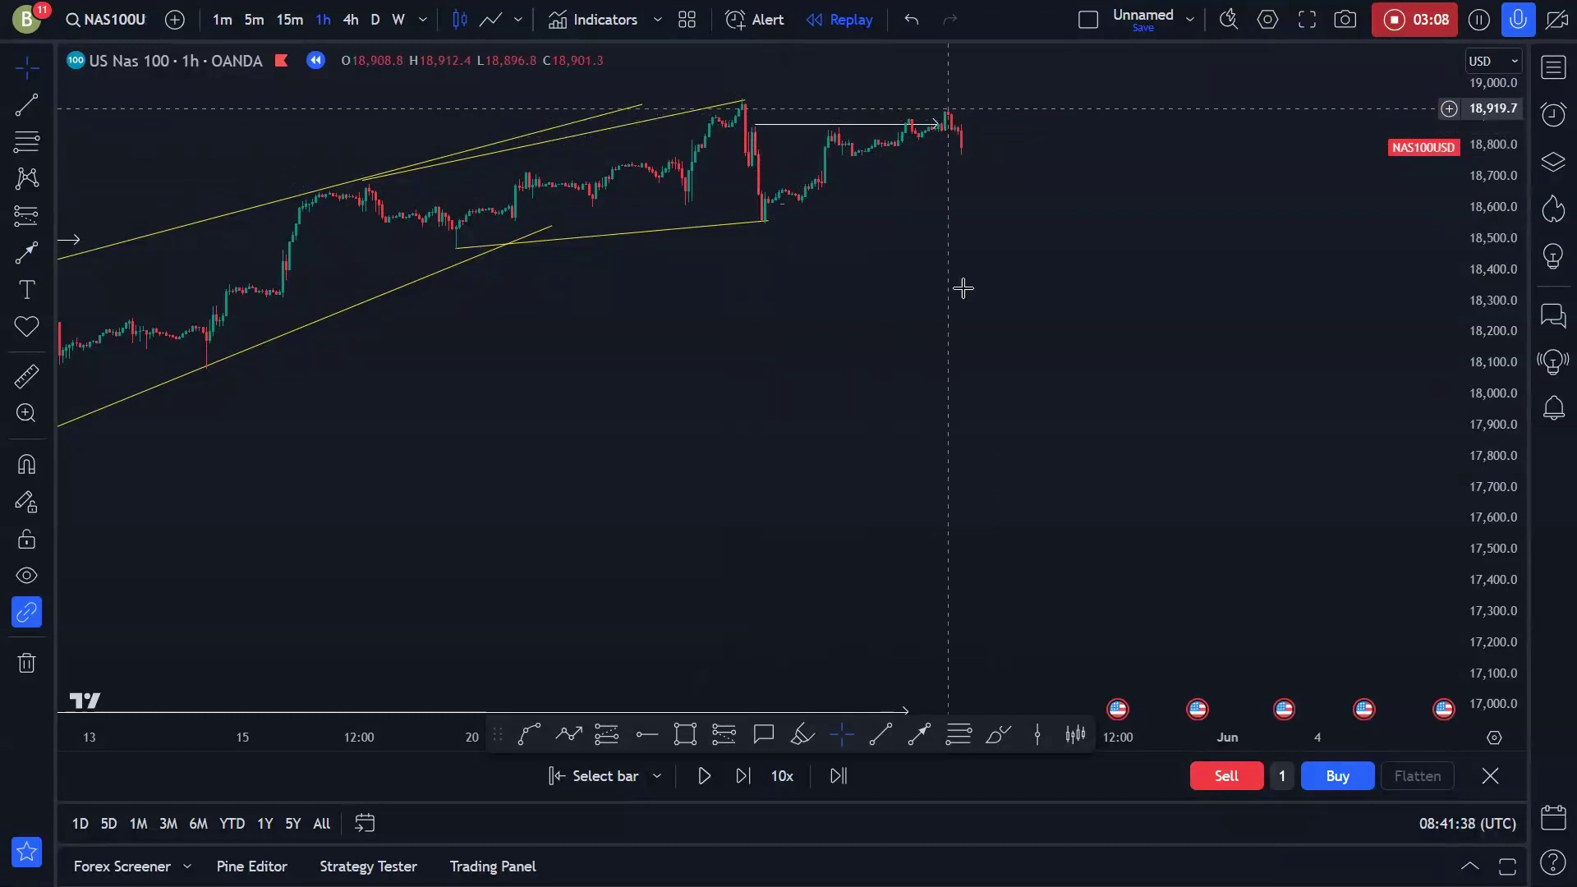
Draw trendlines around the latest 1-hour recovery: an upper one from about 18,866 to 18,933 and a lower one starting at about 18,559.
{"action": "left_click_drag", "start_coordinate": [1478, 618], "coordinate": [1478, 563]}
{"action": "left_click_drag", "start_coordinate": [1132, 525], "coordinate": [1121, 635]}
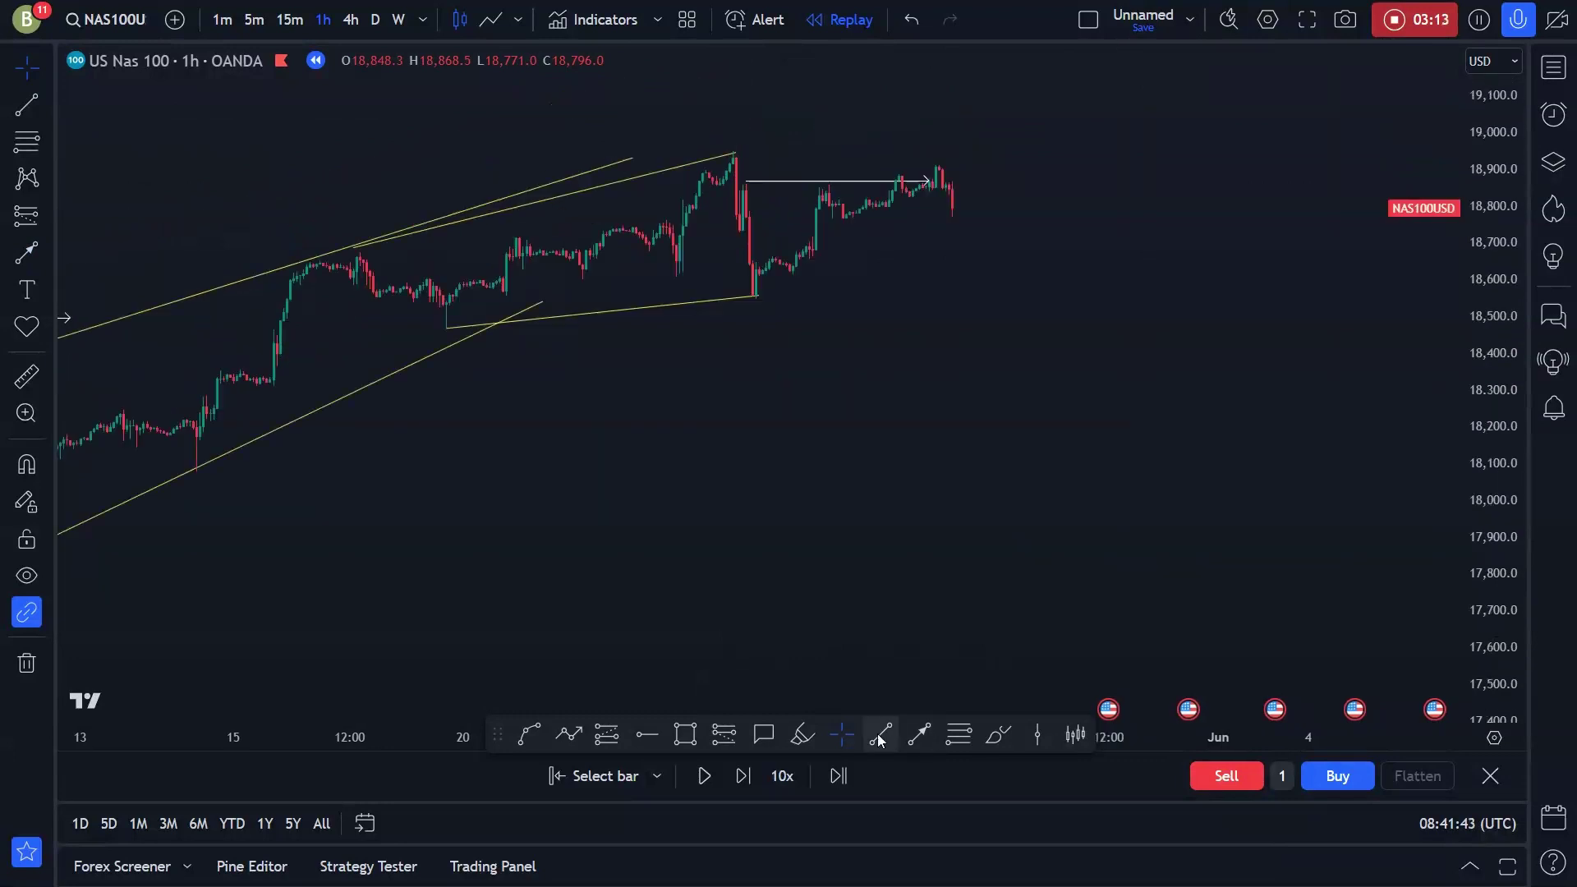
{"action": "left_click", "coordinate": [880, 733]}
{"action": "left_click", "coordinate": [745, 180]}
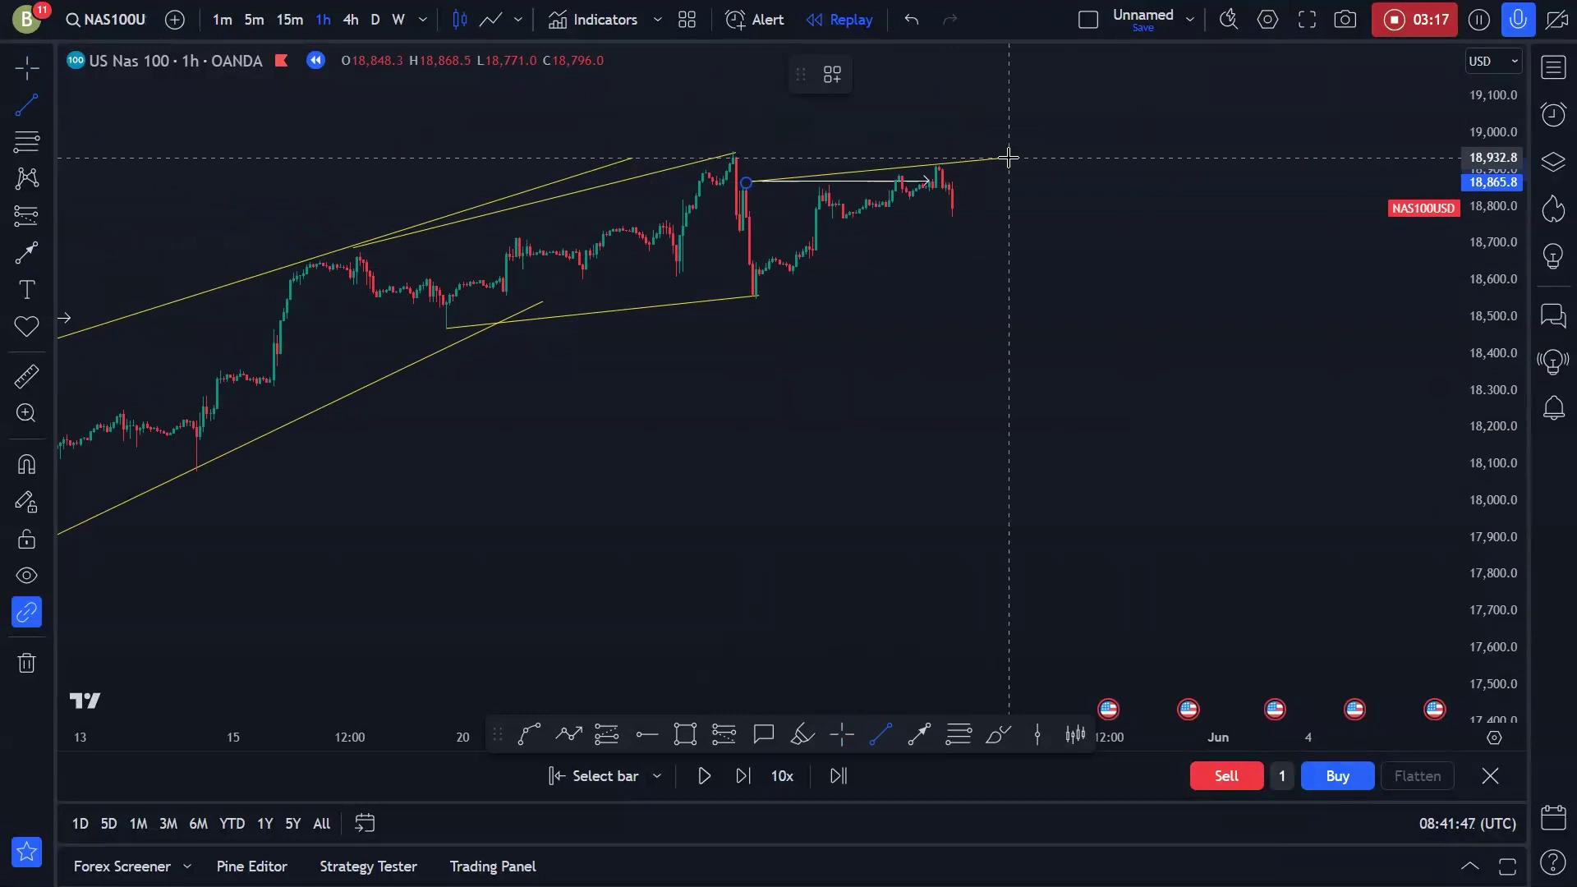
{"action": "left_click", "coordinate": [1009, 157]}
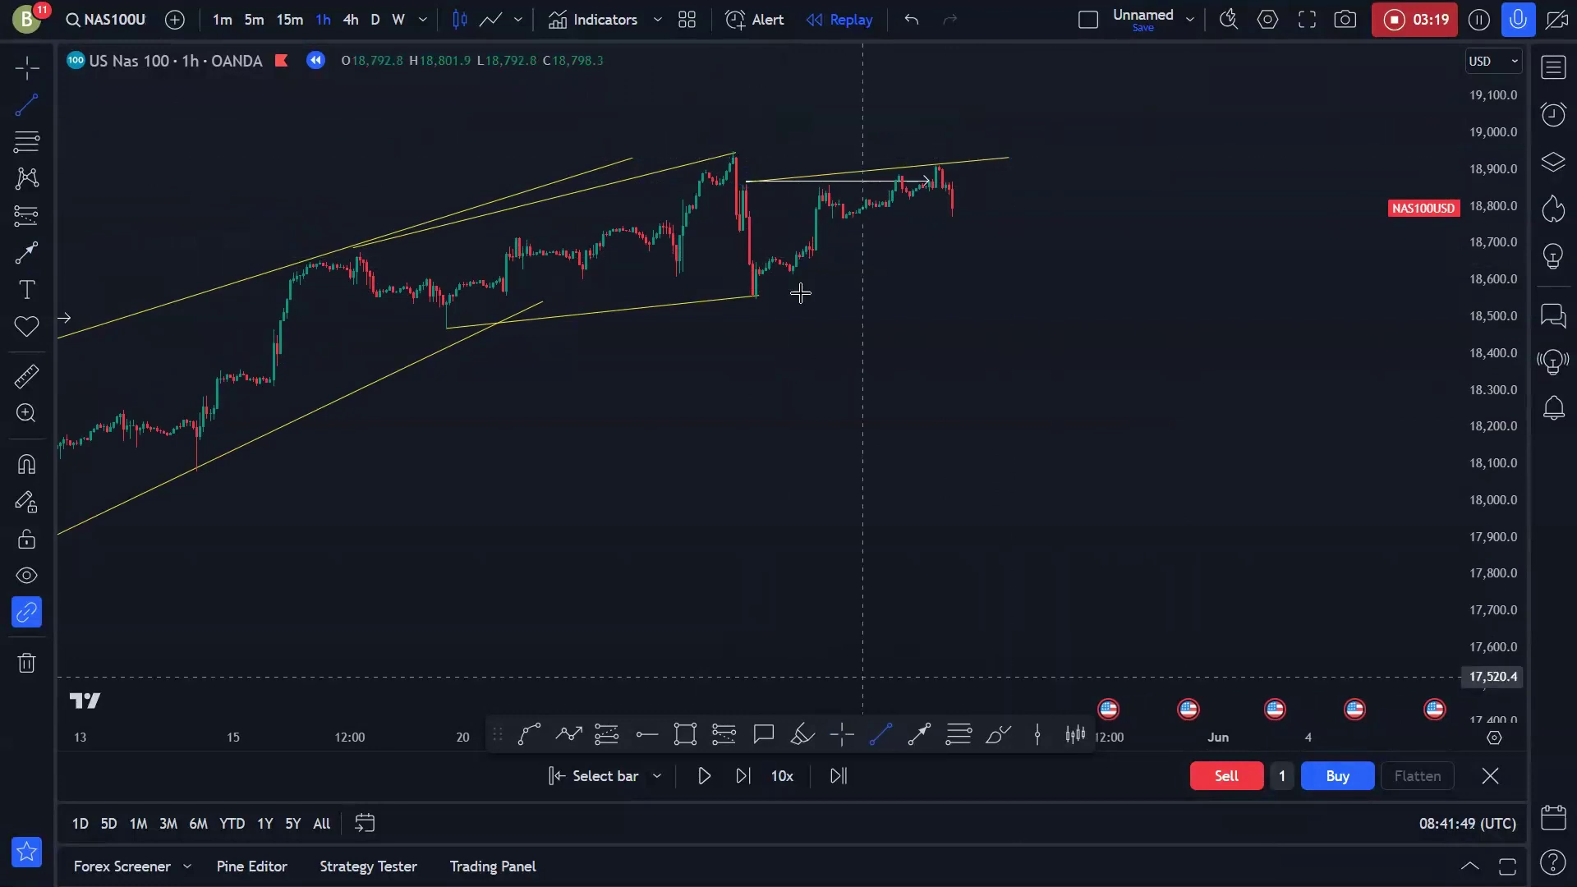
{"action": "left_click", "coordinate": [759, 294]}
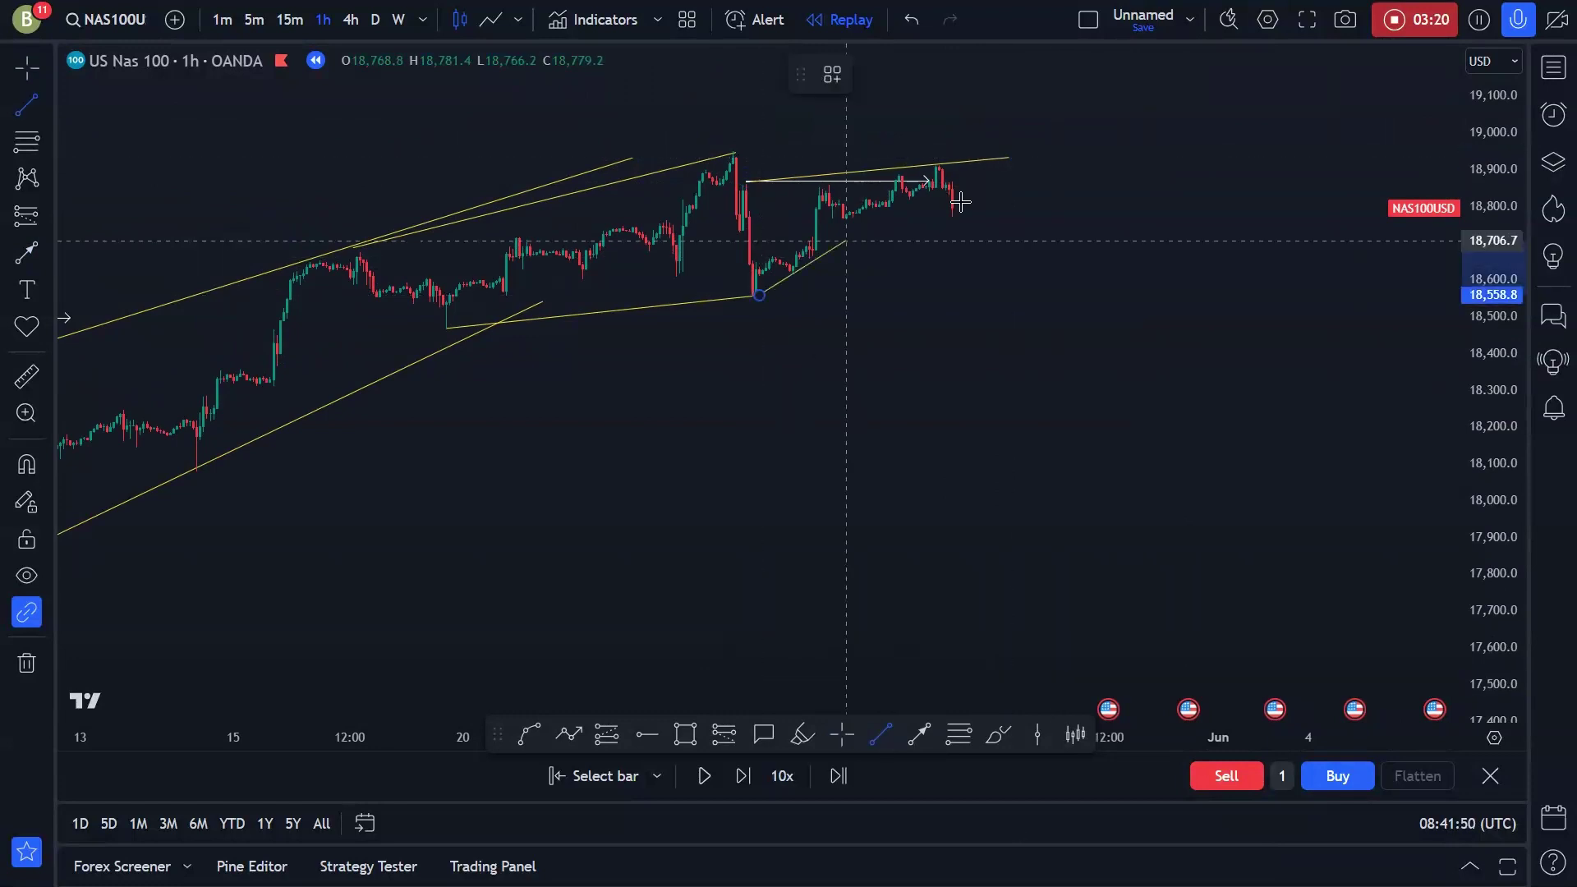
{"action": "left_click", "coordinate": [963, 209]}
Realign the previous channel's lower trendline along the 1-hour lows, from about 18,467 to about 18,631.
{"action": "left_click", "coordinate": [744, 297]}
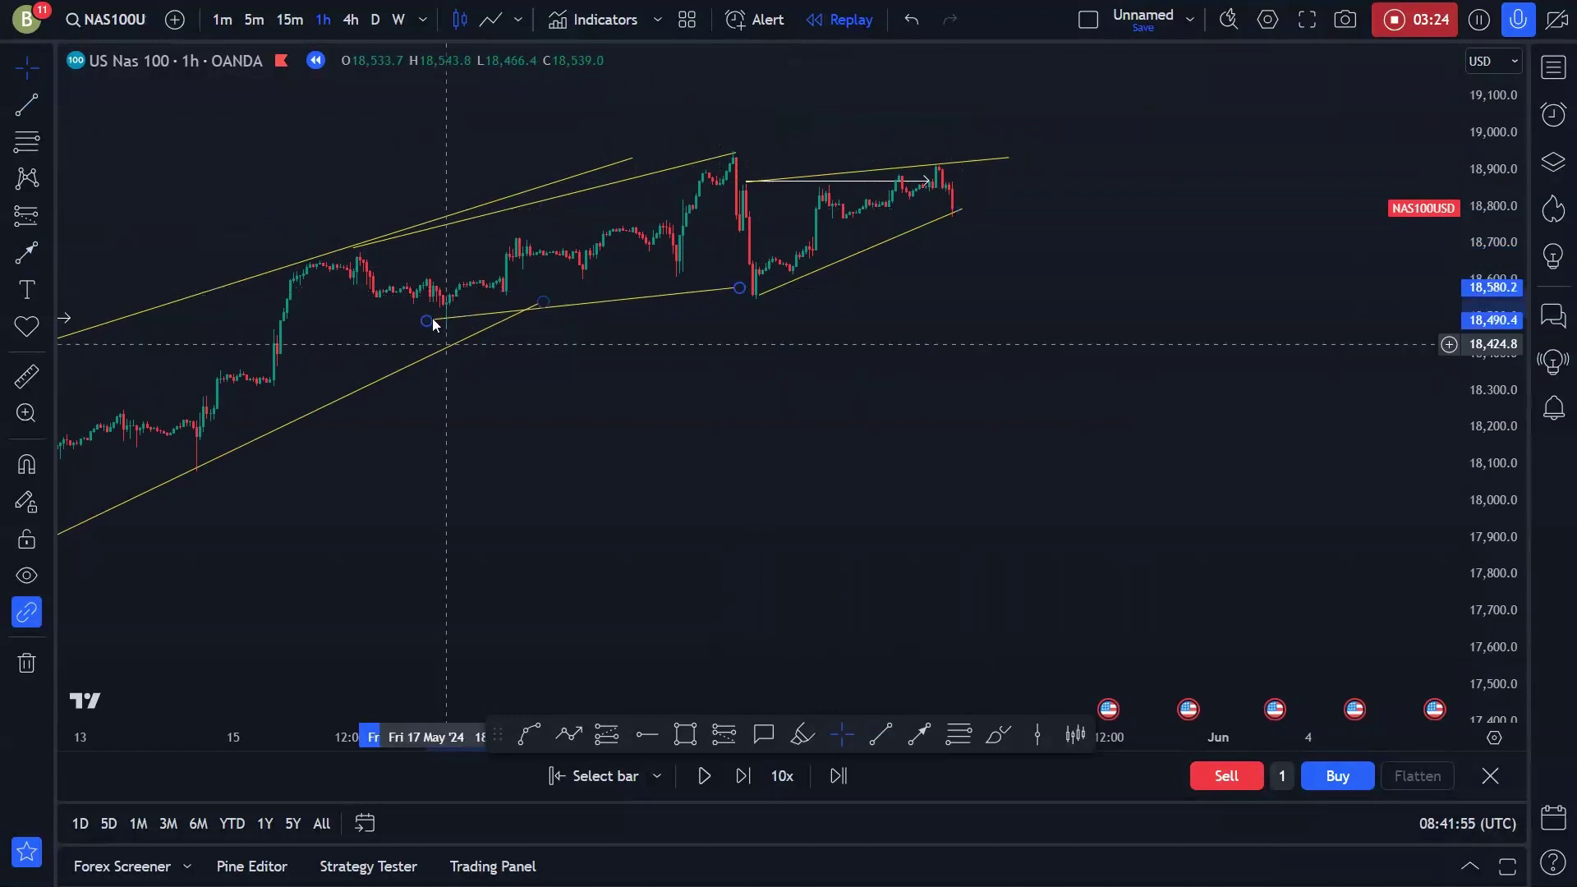
{"action": "left_click_drag", "start_coordinate": [432, 318], "coordinate": [447, 333]}
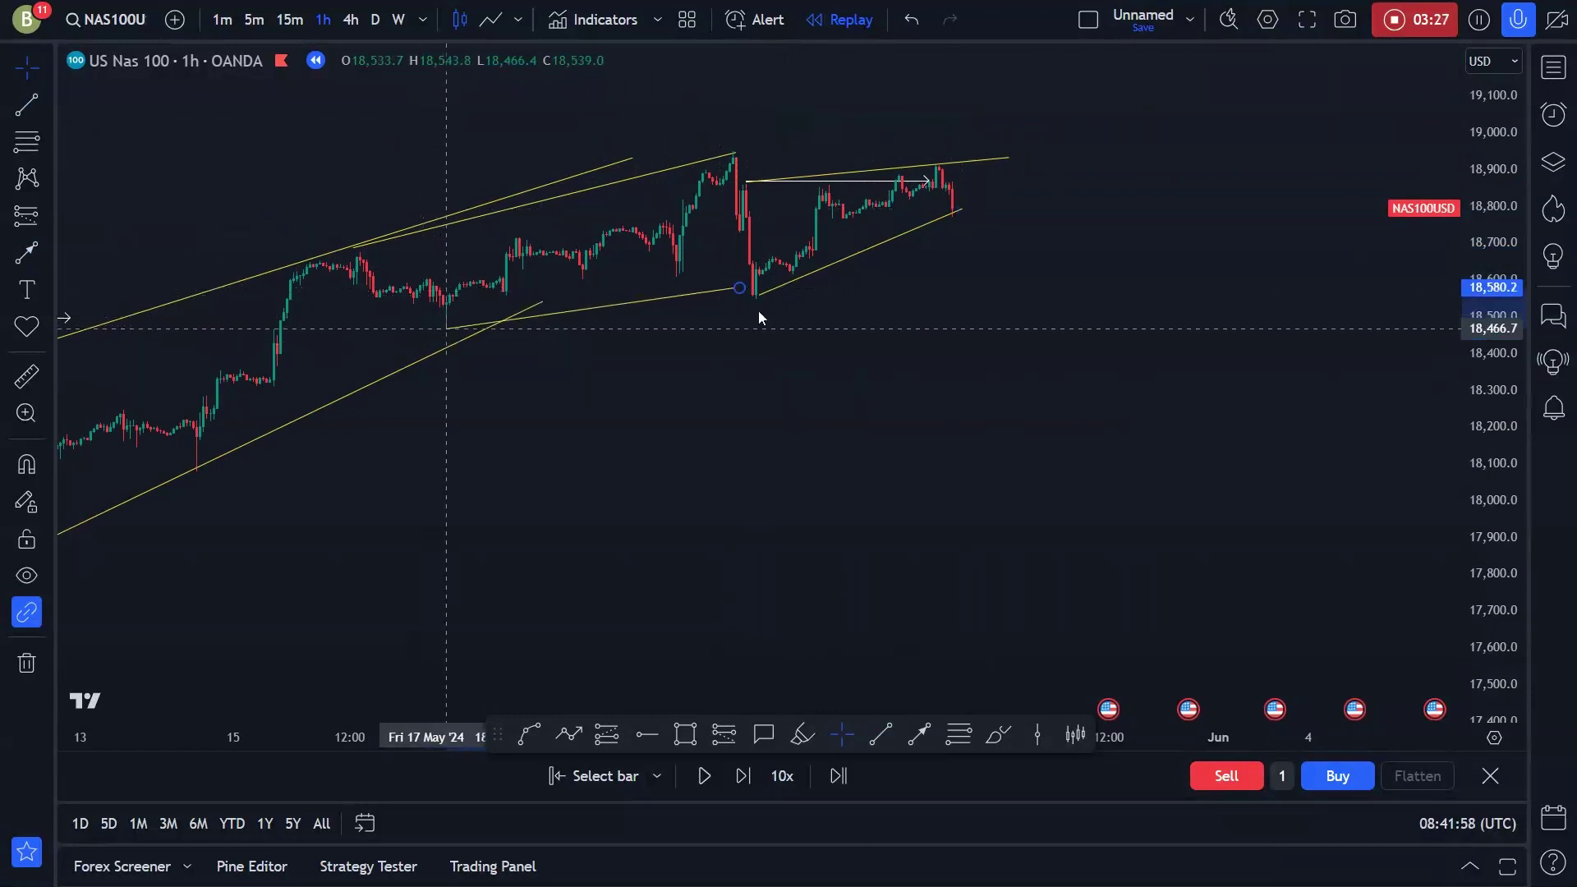
{"action": "left_click_drag", "start_coordinate": [741, 288], "coordinate": [724, 271]}
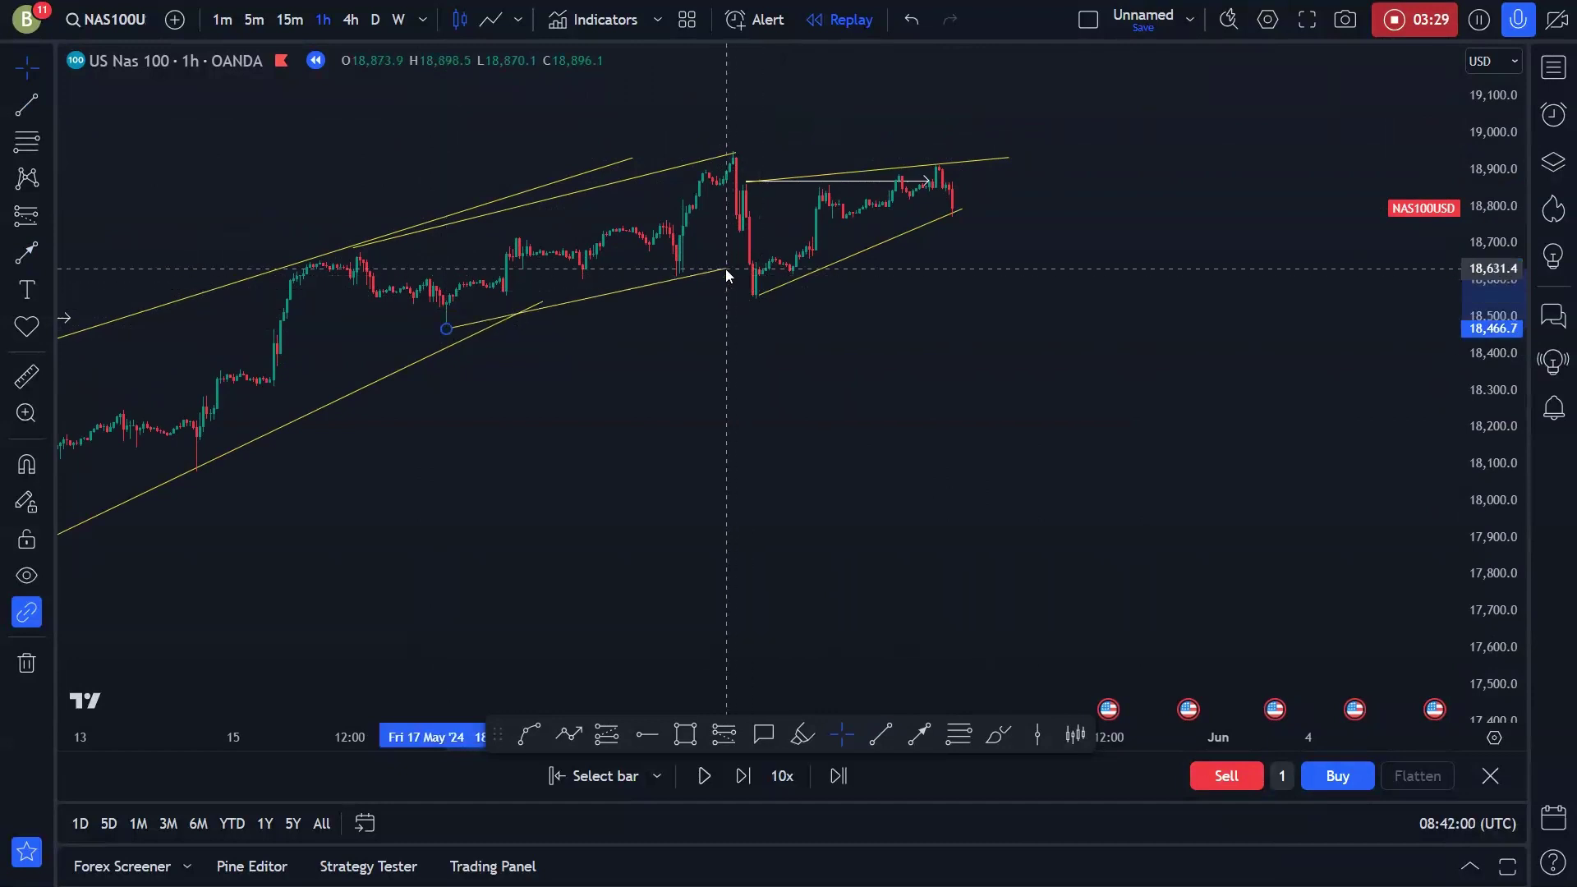
{"action": "left_click", "coordinate": [900, 480]}
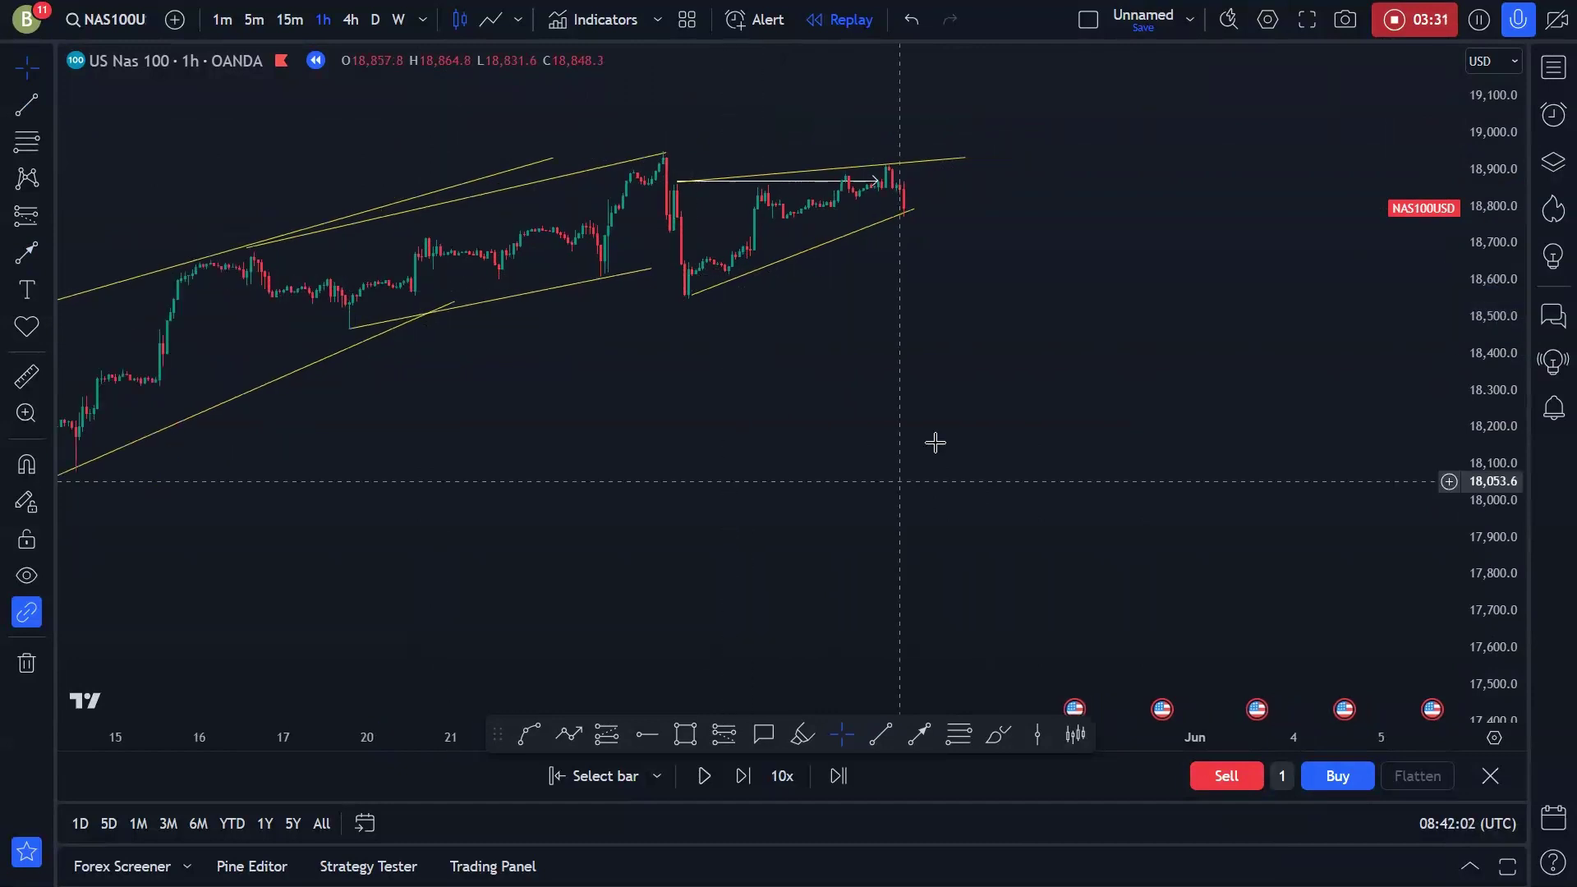
Lower the end of the recovery's lower trendline to about 18,777 at the latest candle's low.
{"action": "scroll", "coordinate": [1336, 530], "scroll_direction": "up", "scroll_amount": 1}
{"action": "left_click_drag", "start_coordinate": [987, 455], "coordinate": [963, 507]}
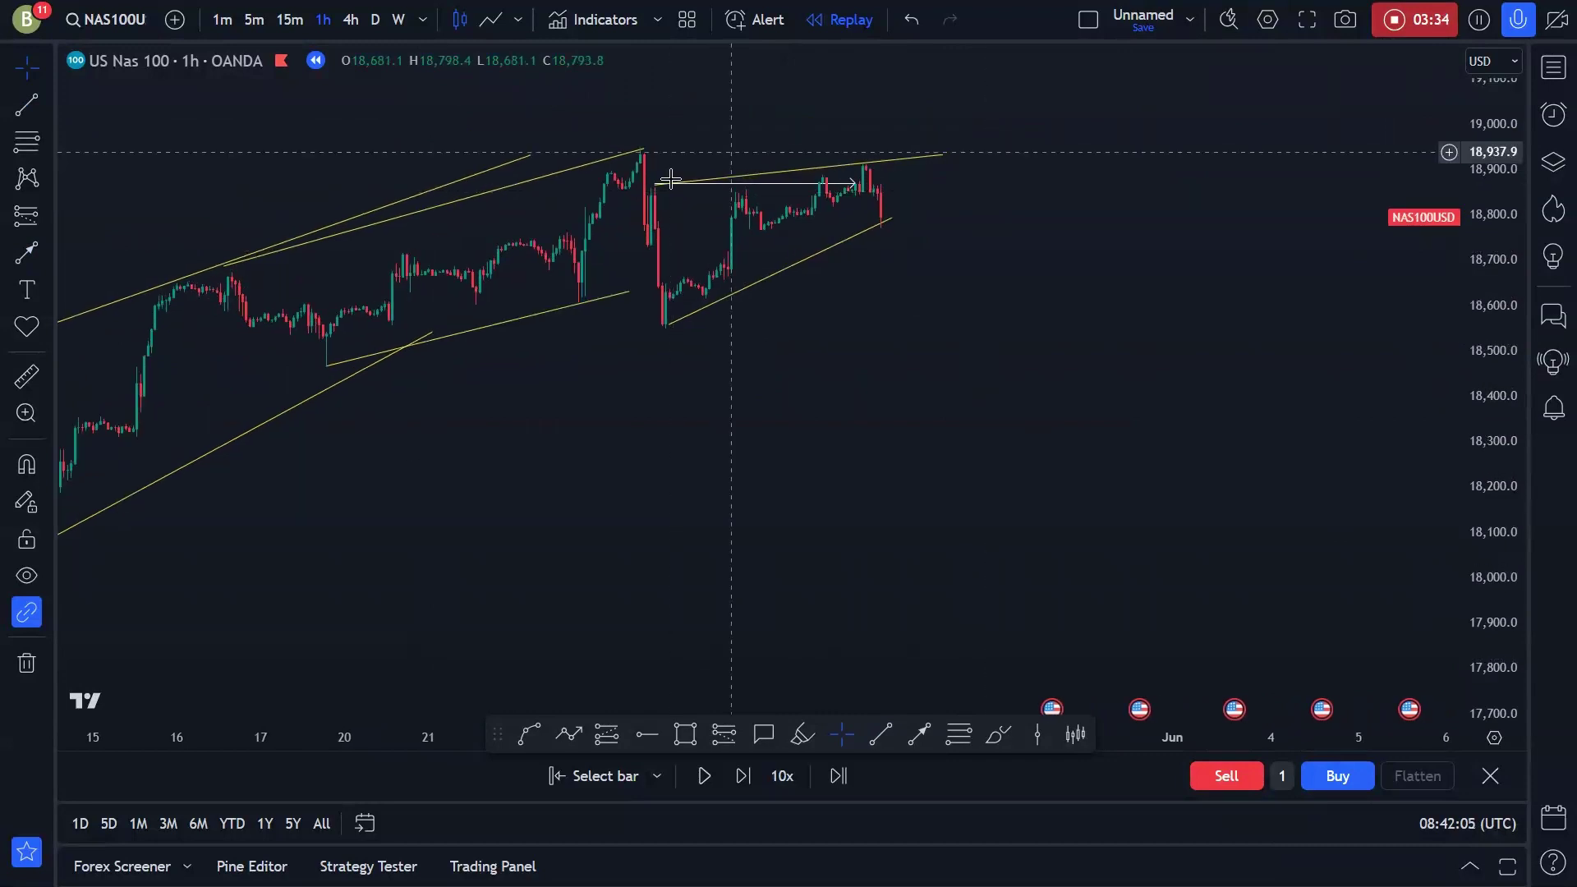
{"action": "left_click", "coordinate": [889, 222]}
{"action": "left_click_drag", "start_coordinate": [889, 221], "coordinate": [887, 226]}
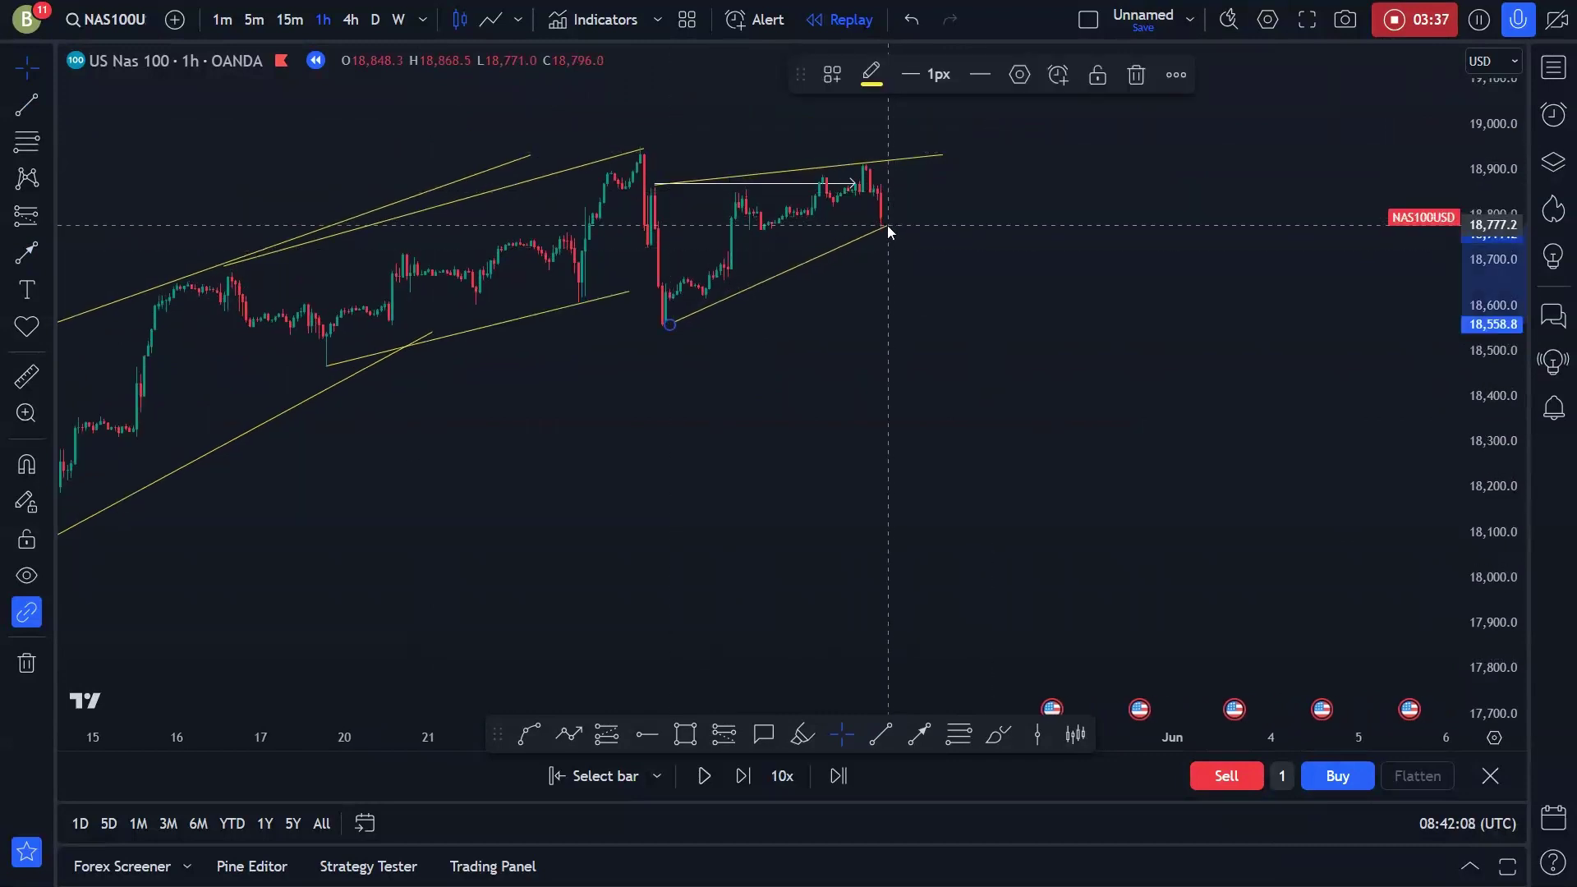
Draw projection arrows from the latest candle: up from about 18,773 to 18,920, and down from about 18,924 to 18,494.
{"action": "key", "text": "alt+t"}
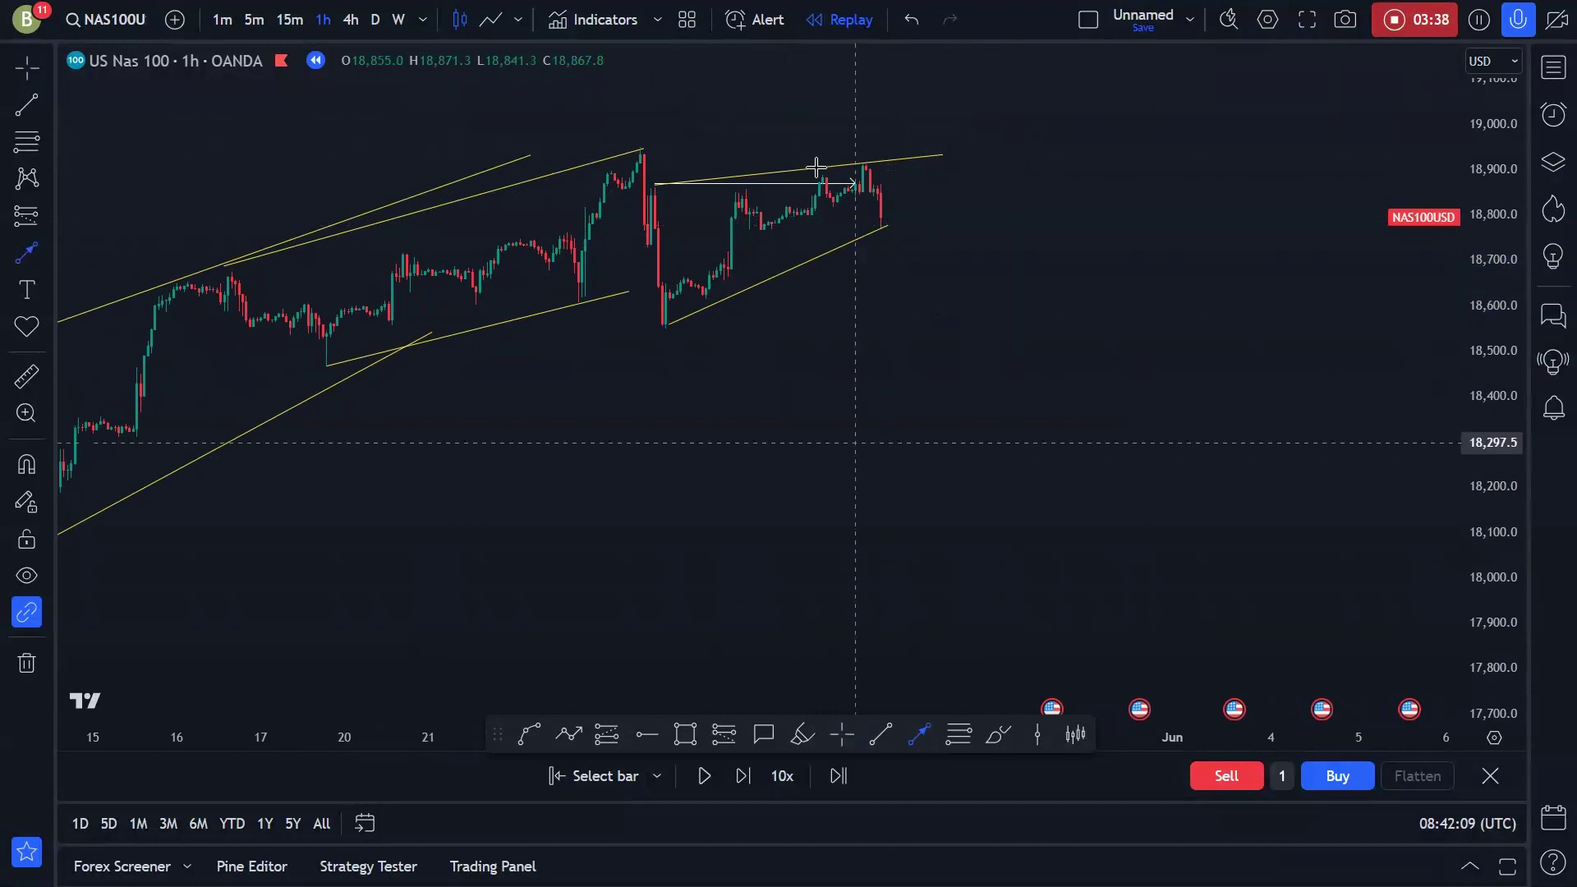
{"action": "left_click", "coordinate": [880, 227]}
{"action": "left_click", "coordinate": [903, 162]}
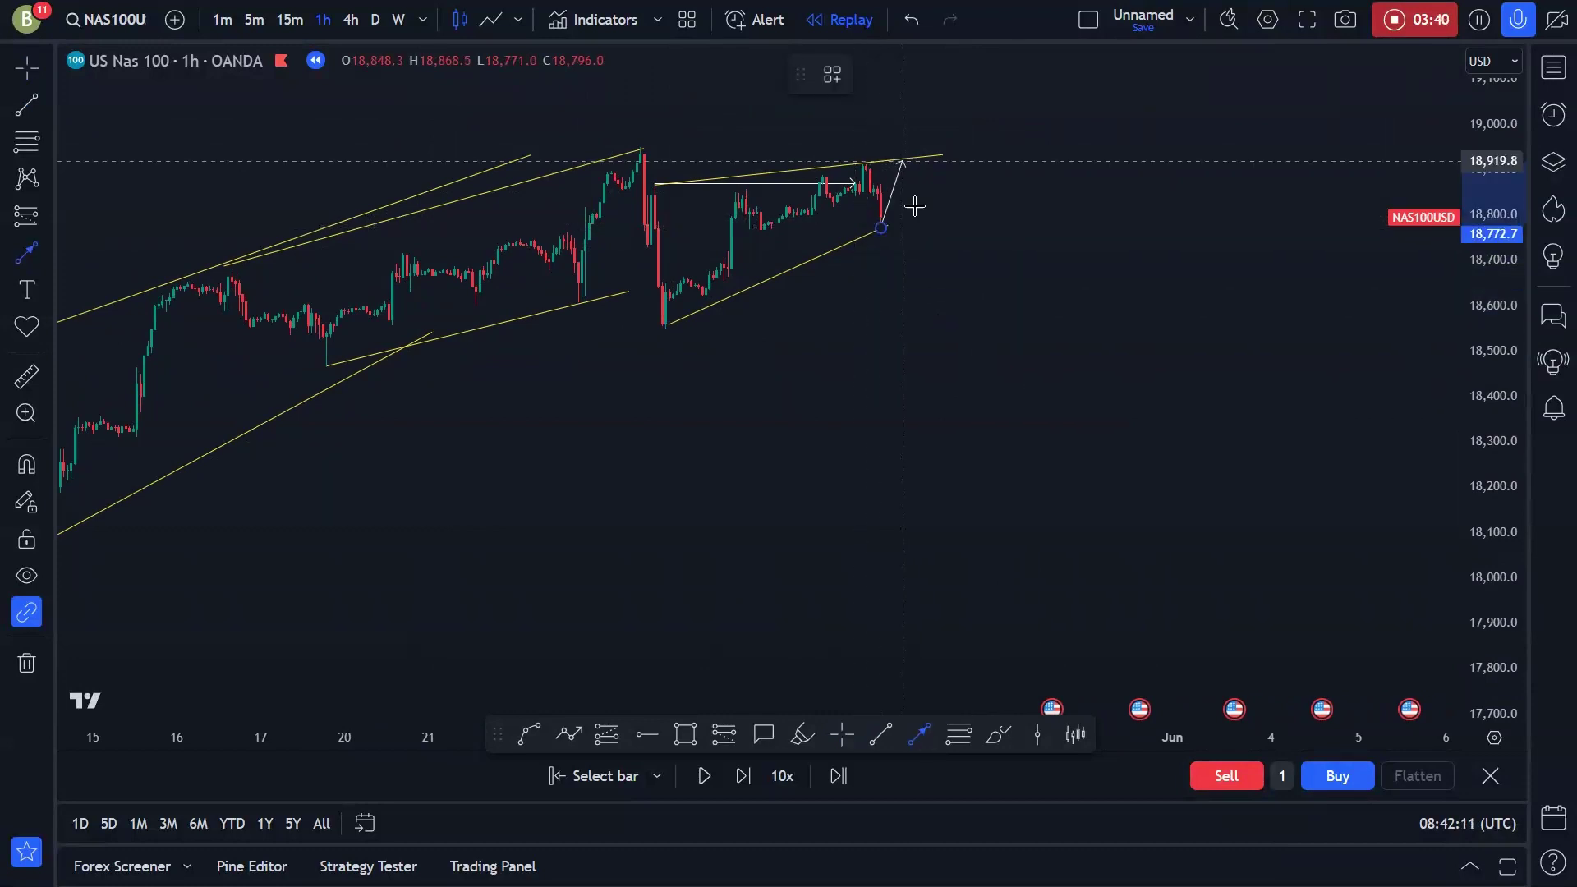
{"action": "left_click", "coordinate": [919, 733]}
{"action": "left_click", "coordinate": [880, 227]}
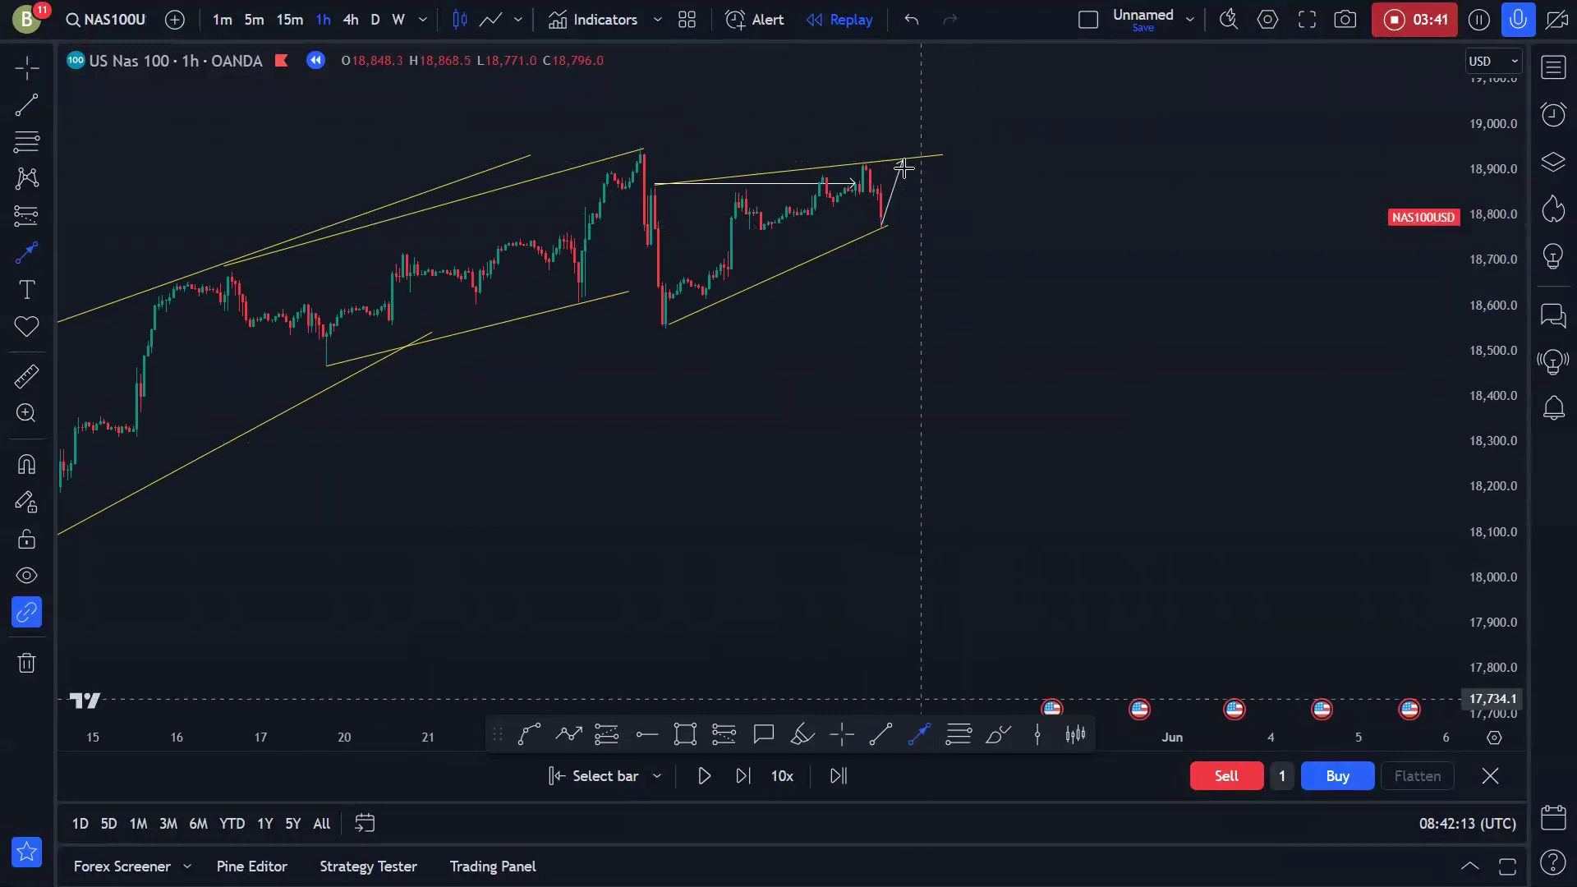
{"action": "left_click", "coordinate": [904, 161]}
{"action": "double_click", "coordinate": [968, 353]}
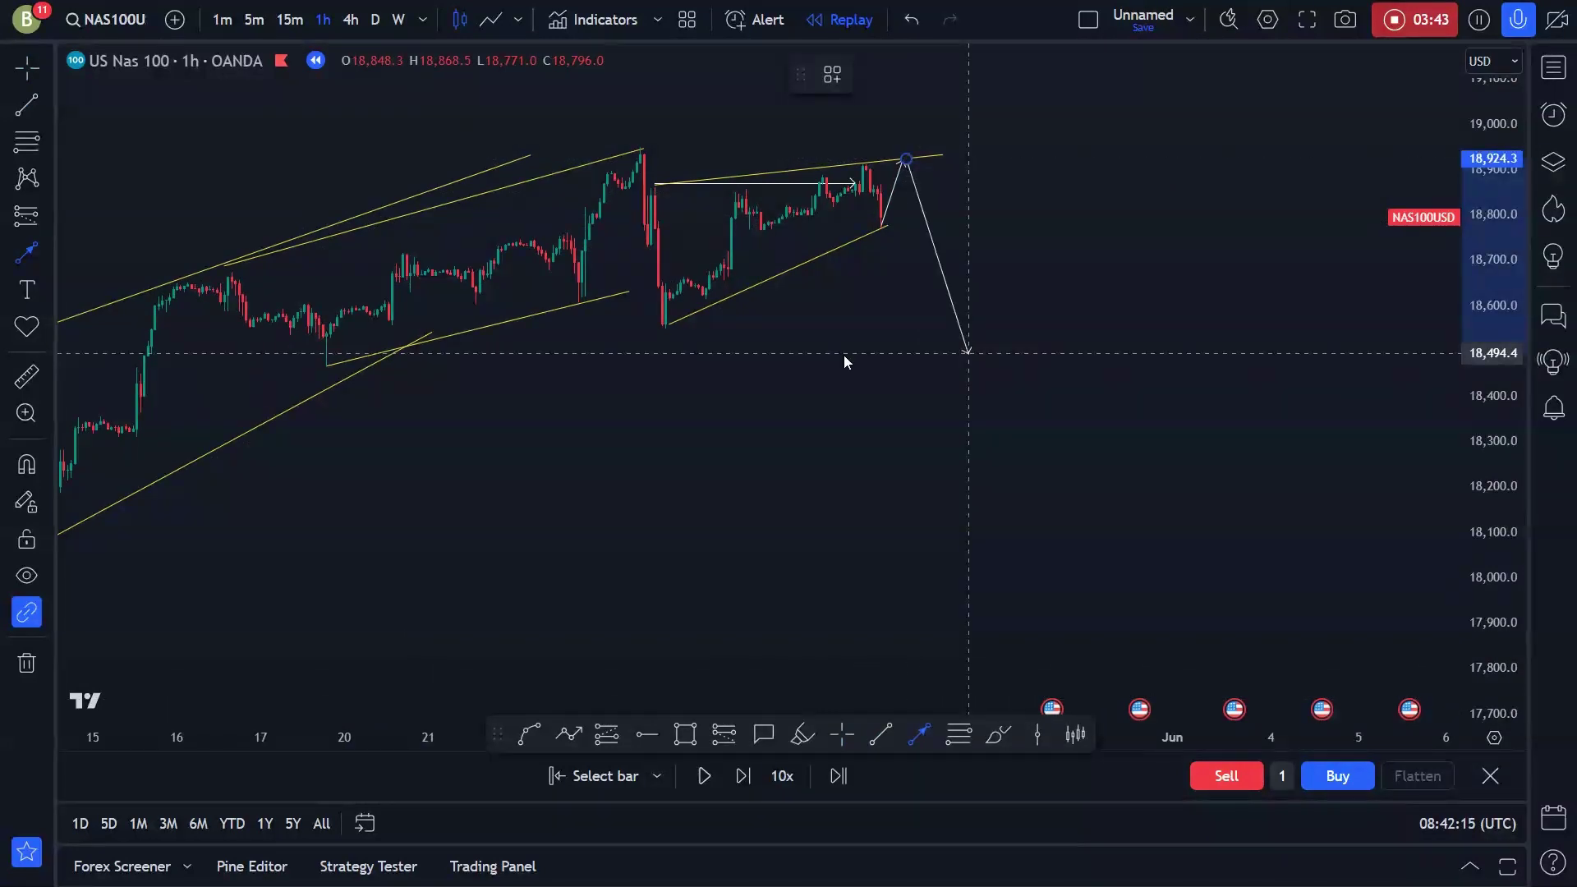
{"action": "key", "text": "Escape"}
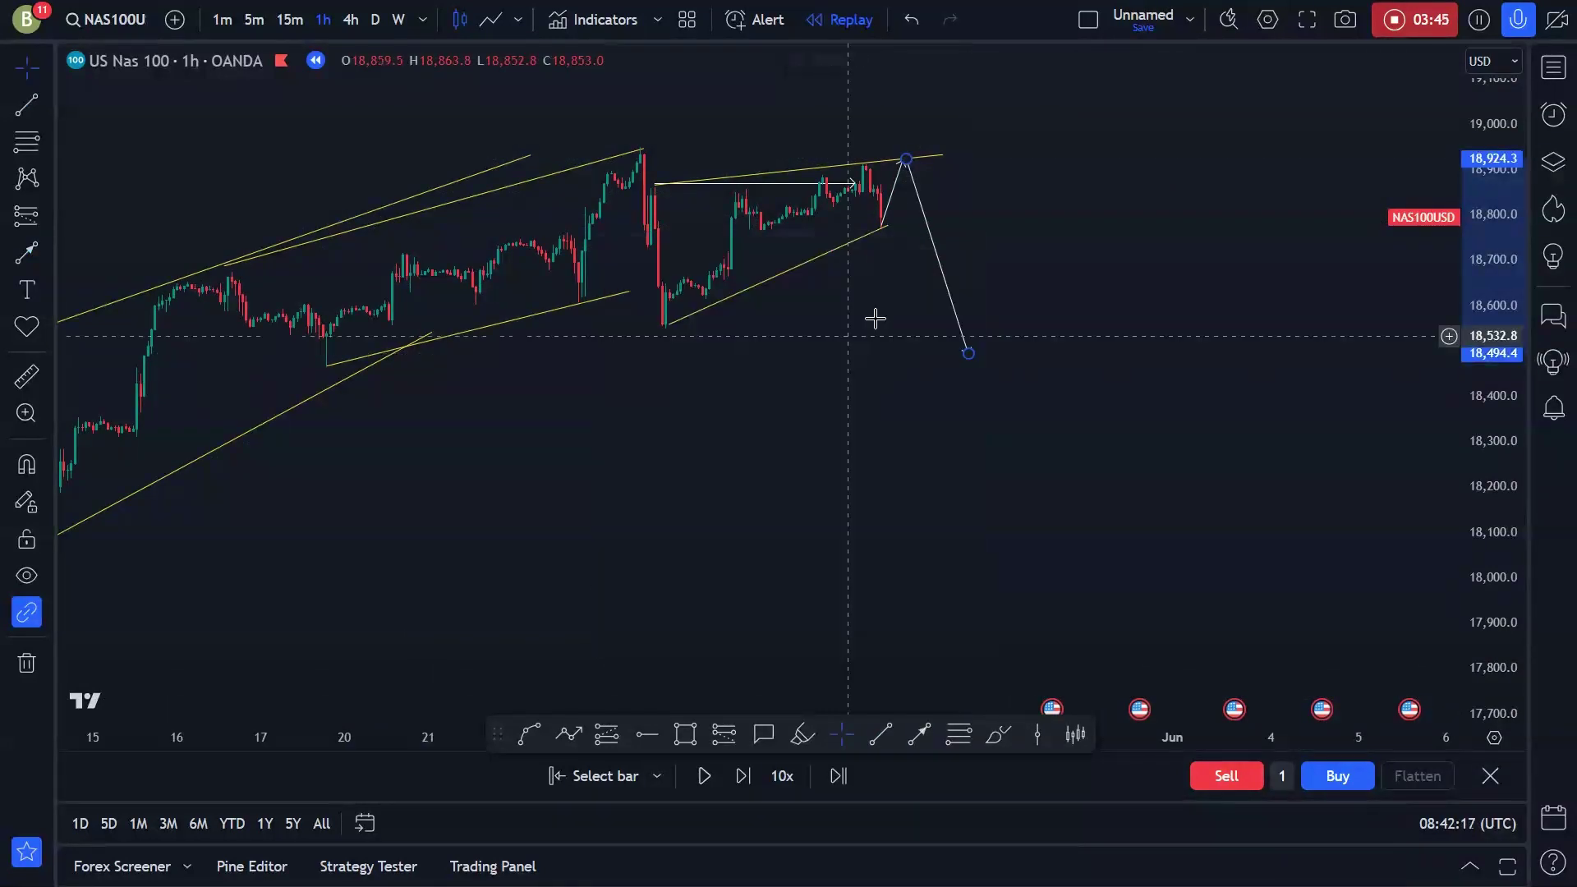
Delete both projection arrows beside the latest candle.
{"action": "key", "text": "Delete"}
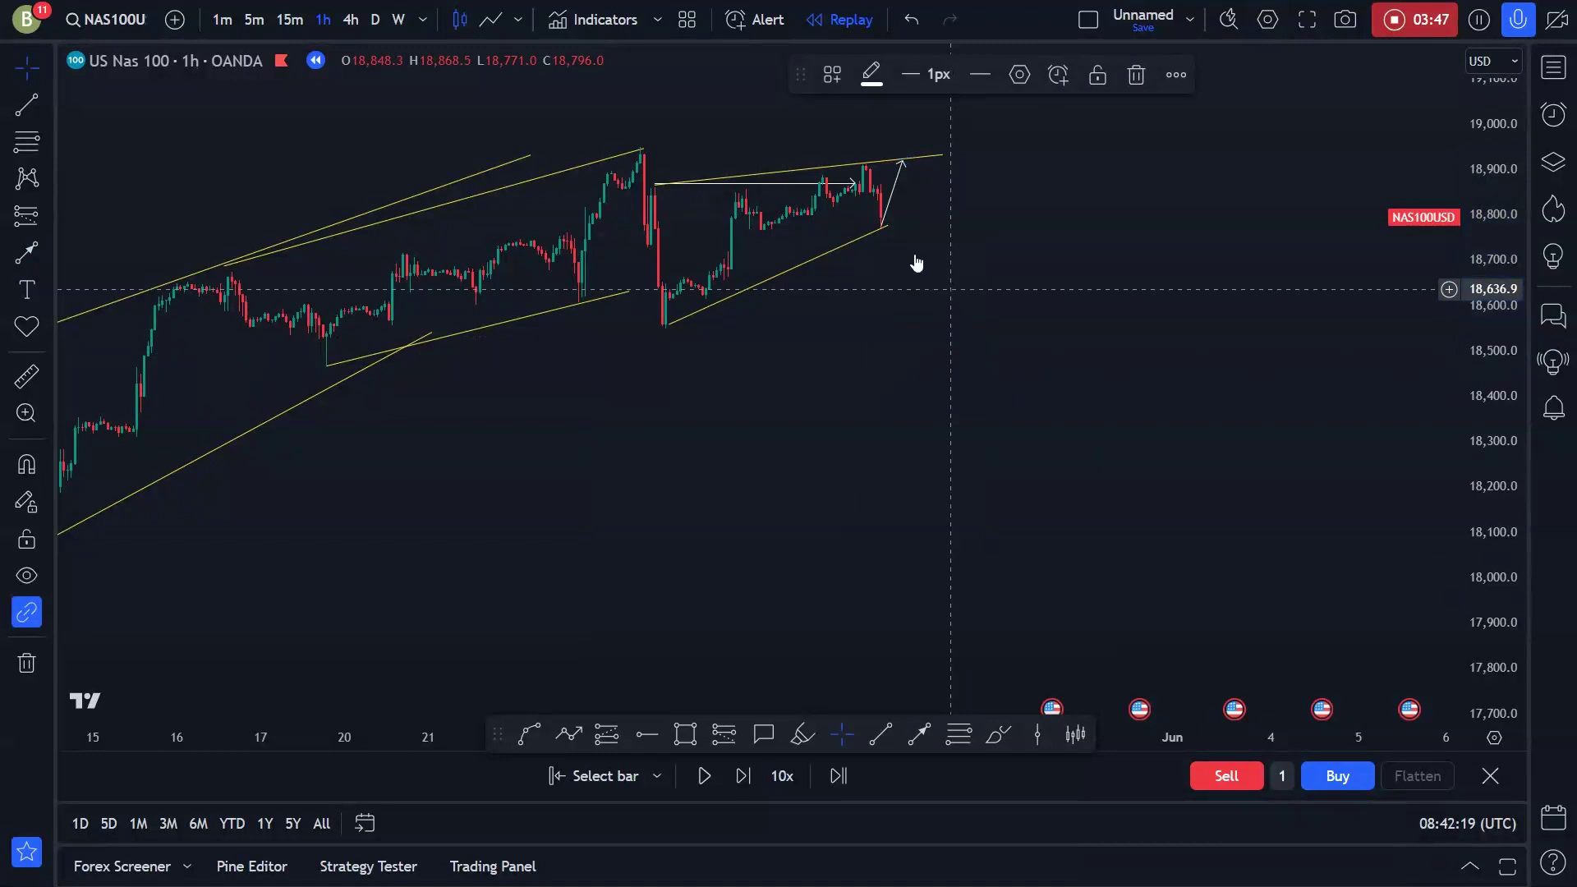
{"action": "left_click", "coordinate": [892, 207]}
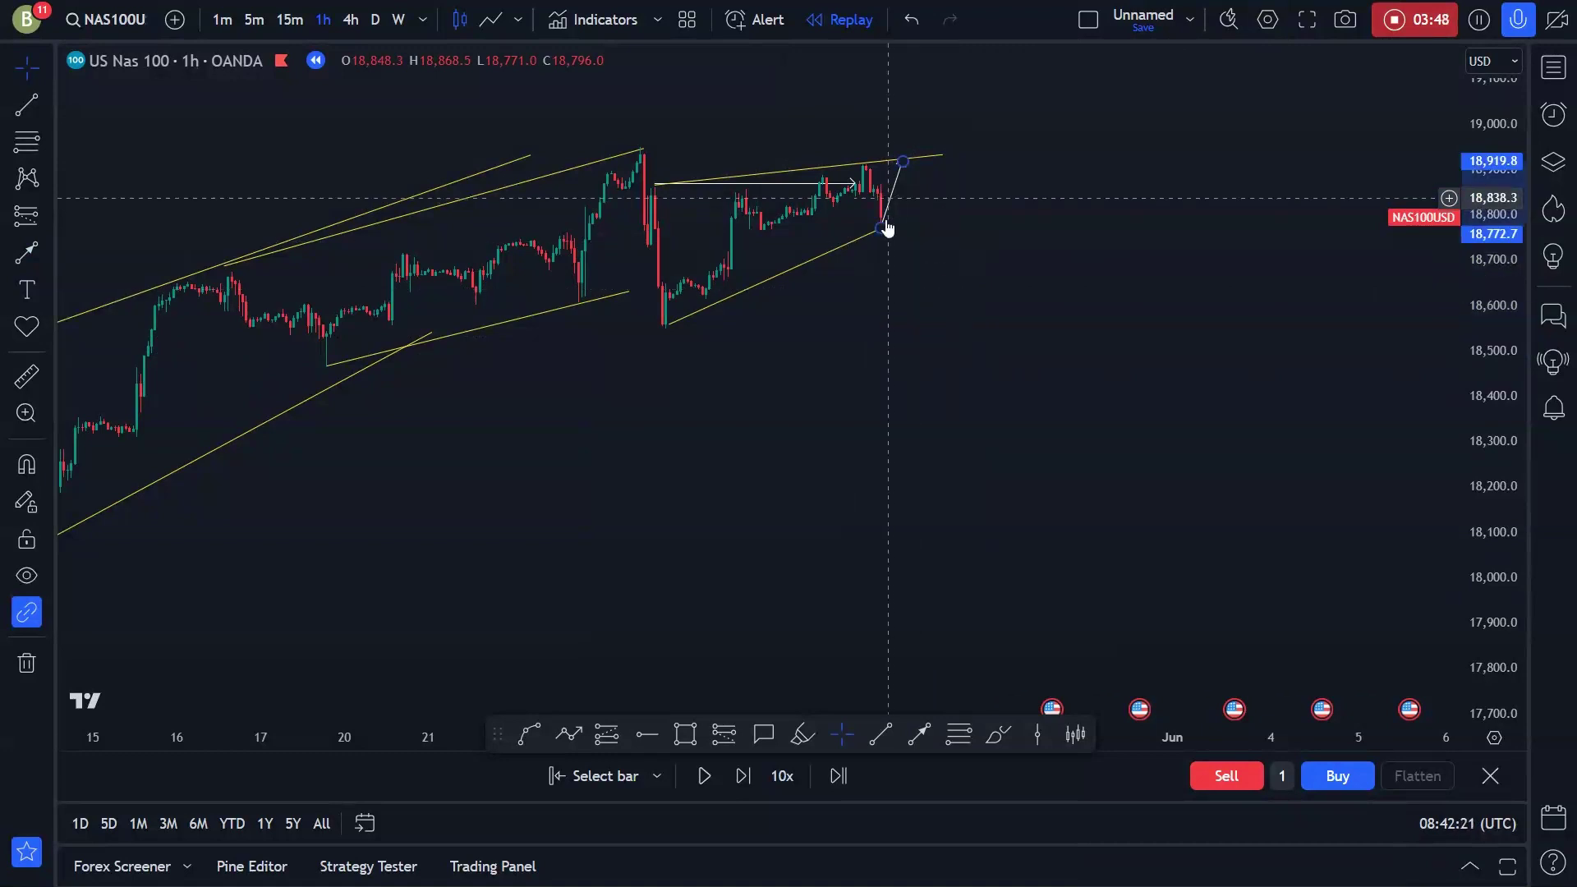
{"action": "key", "text": "Delete"}
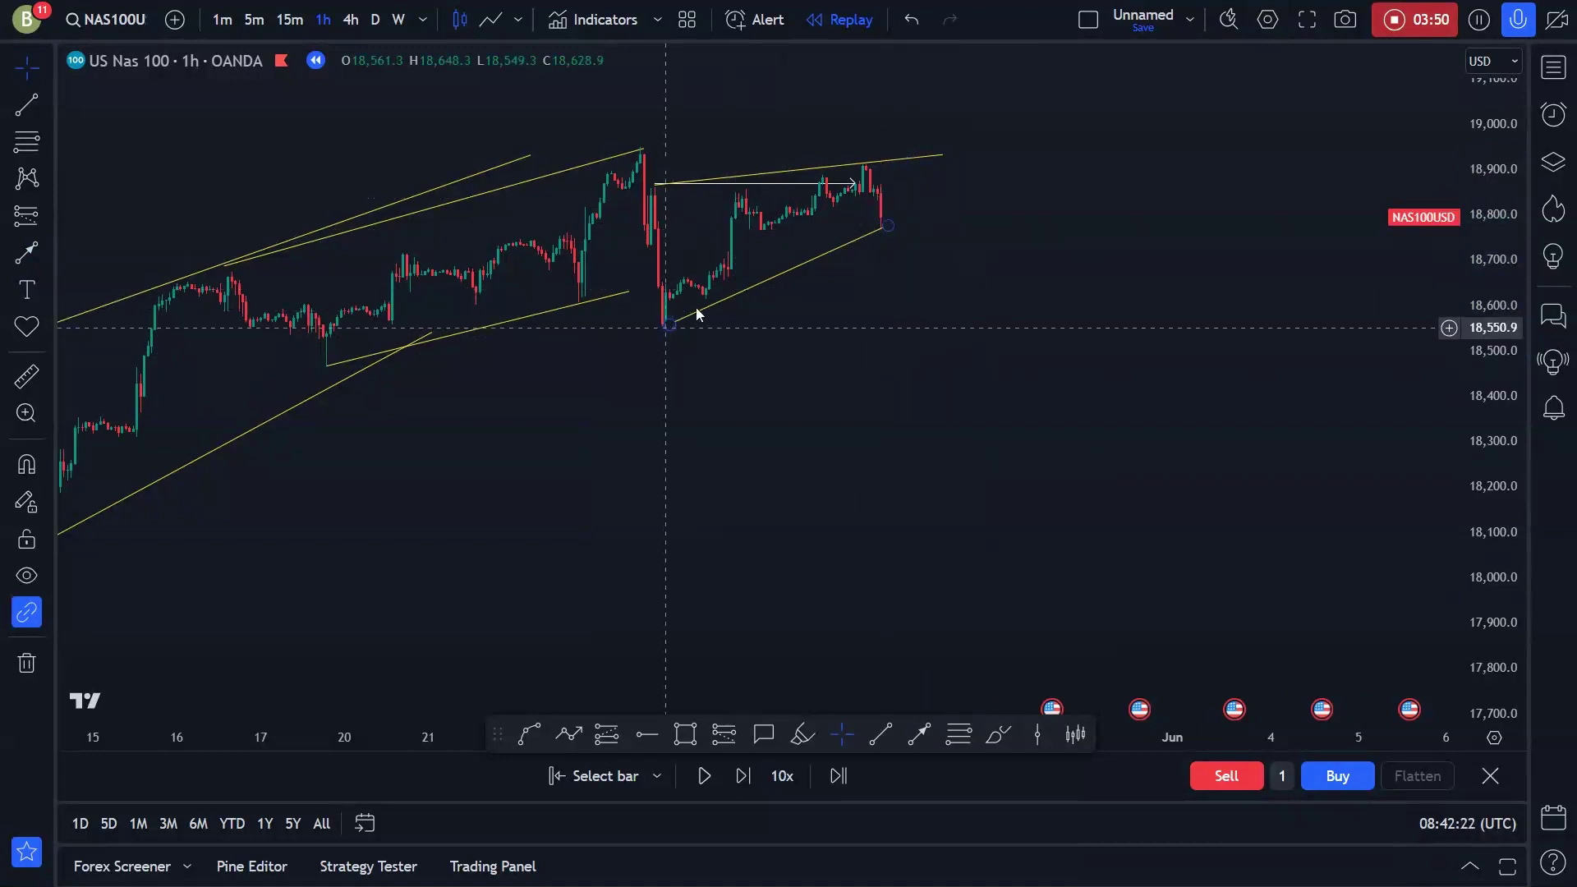
Move the start of the recovery's lower trendline to about 18,657 and delete the horizontal arrow beneath the upper trendline.
{"action": "left_click", "coordinate": [731, 281]}
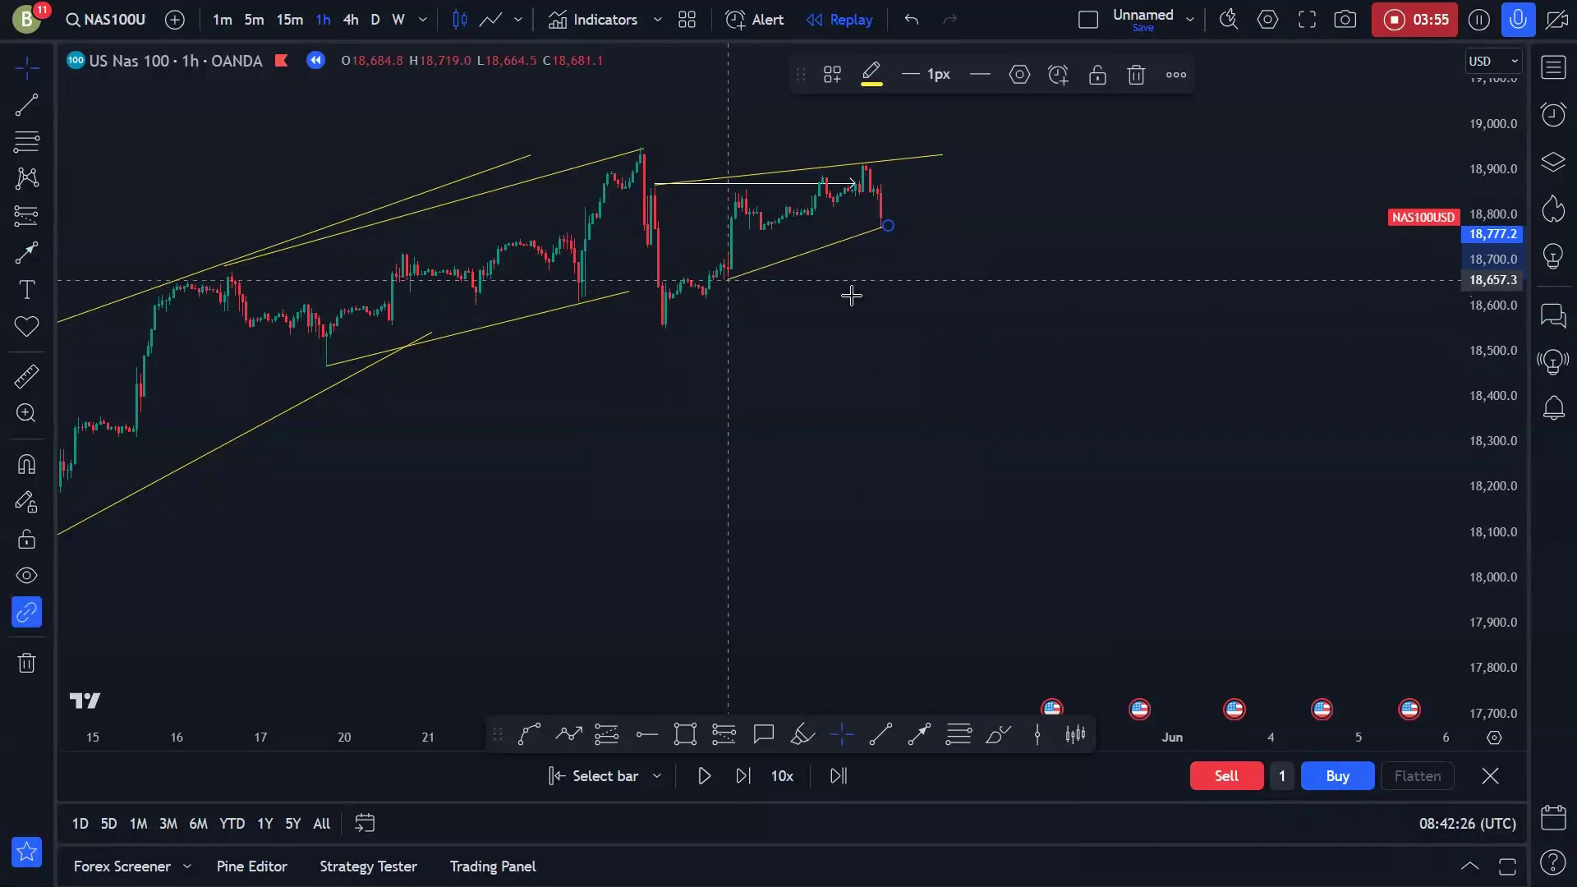
{"action": "left_click", "coordinate": [735, 183]}
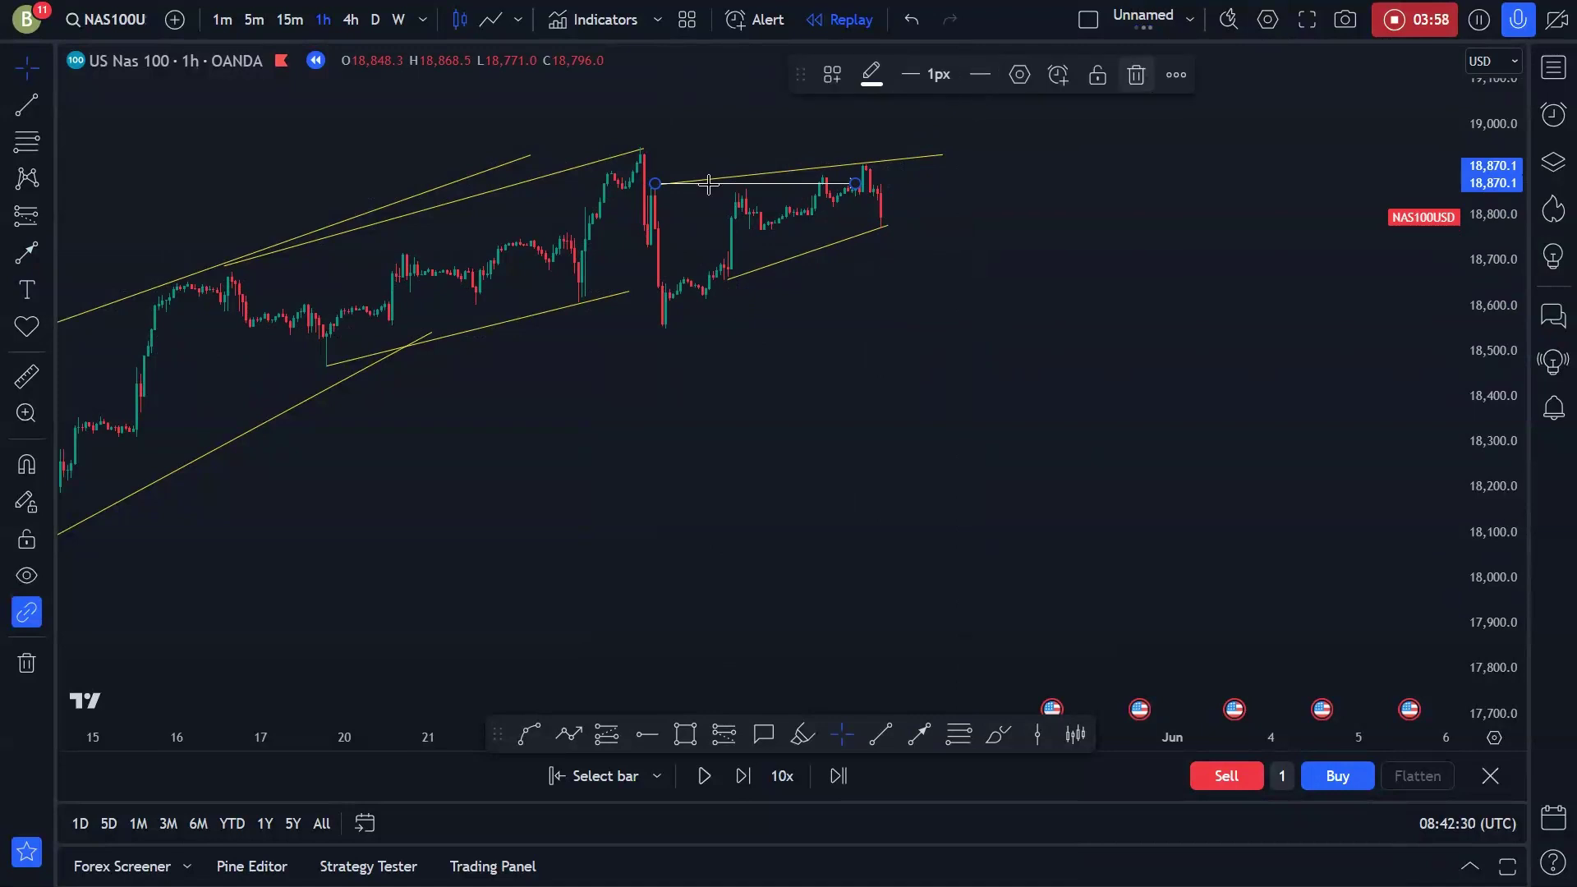
{"action": "key", "text": "Delete"}
Adjust the recovery's upper trendline to run over the 1-hour highs from about 18,854 to about 18,913.
{"action": "left_click_drag", "start_coordinate": [679, 190], "coordinate": [742, 197]}
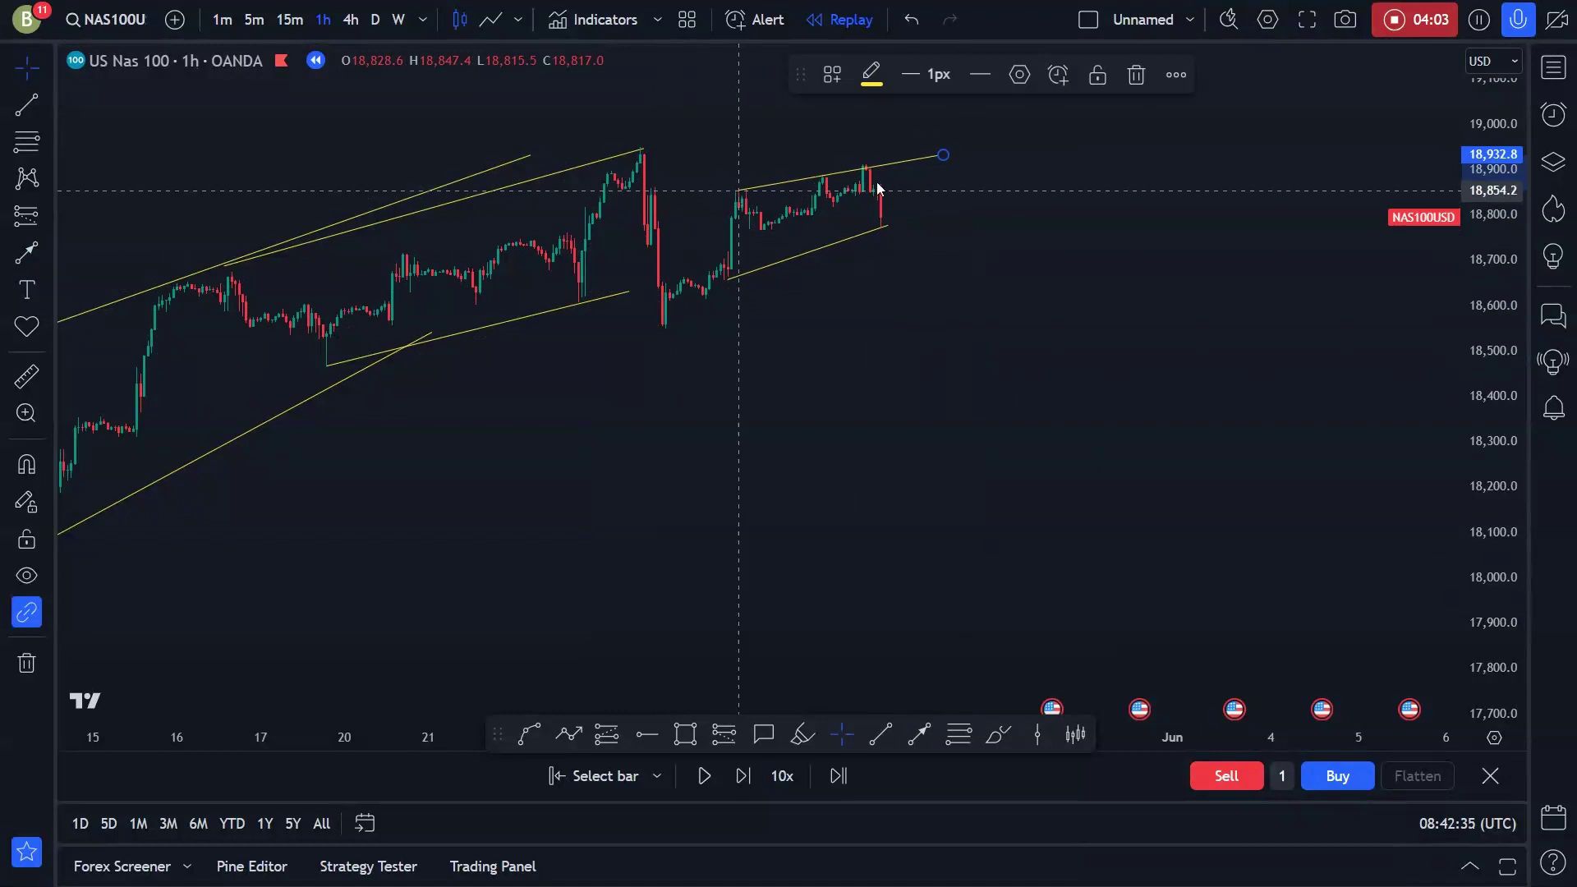
{"action": "left_click_drag", "start_coordinate": [941, 155], "coordinate": [870, 169]}
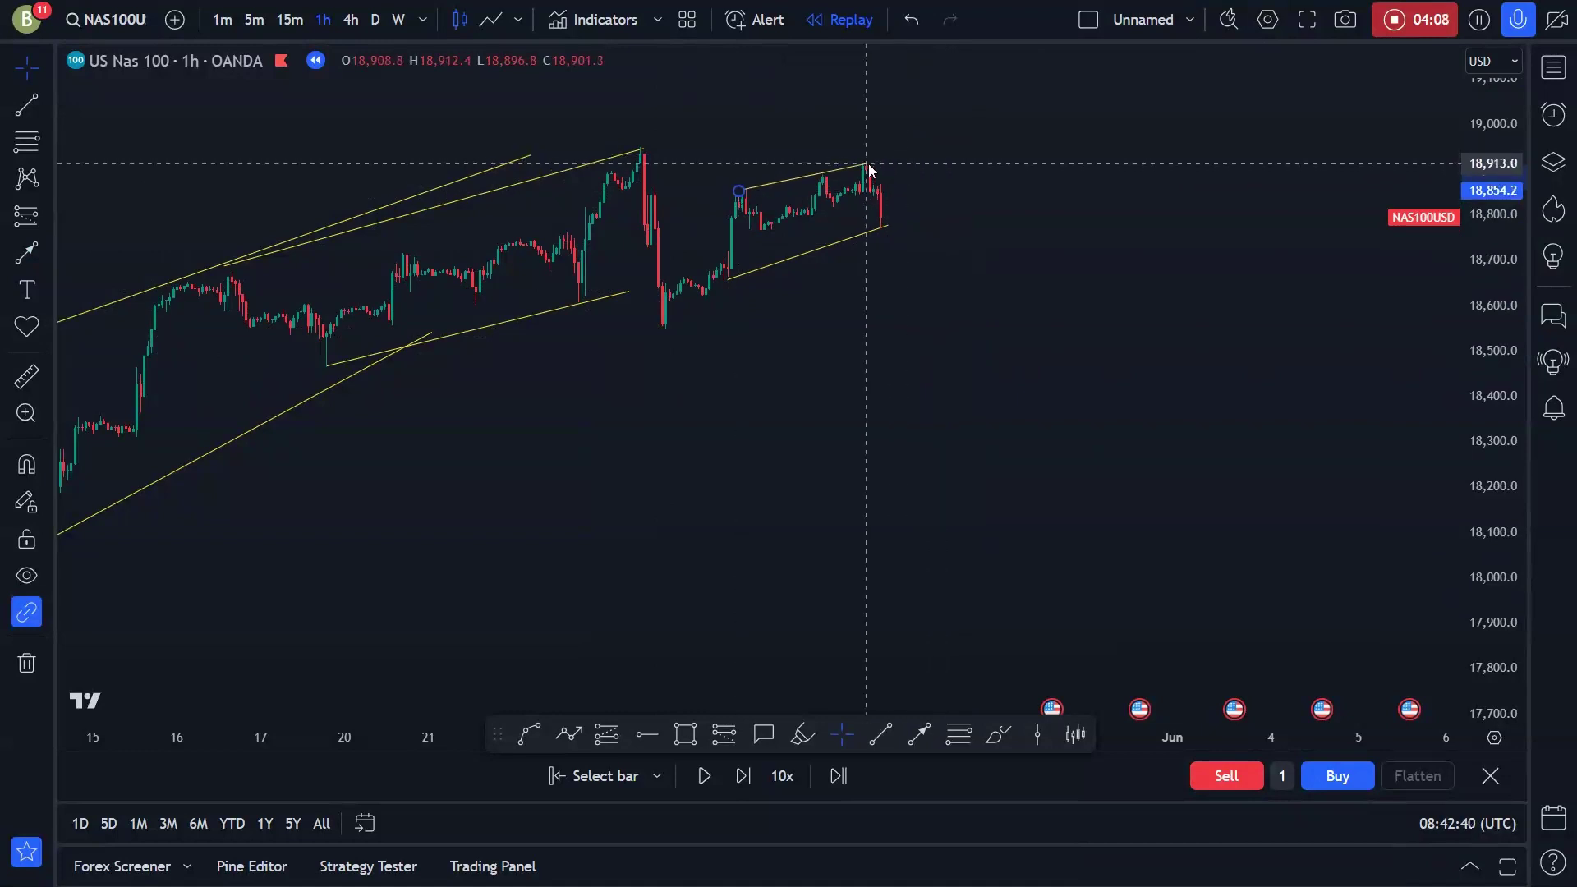
Draw a horizontal arrow from the sharp drop at about 18,863, then brush-mark the highs along the recovery's upper trendline.
{"action": "left_click", "coordinate": [919, 733]}
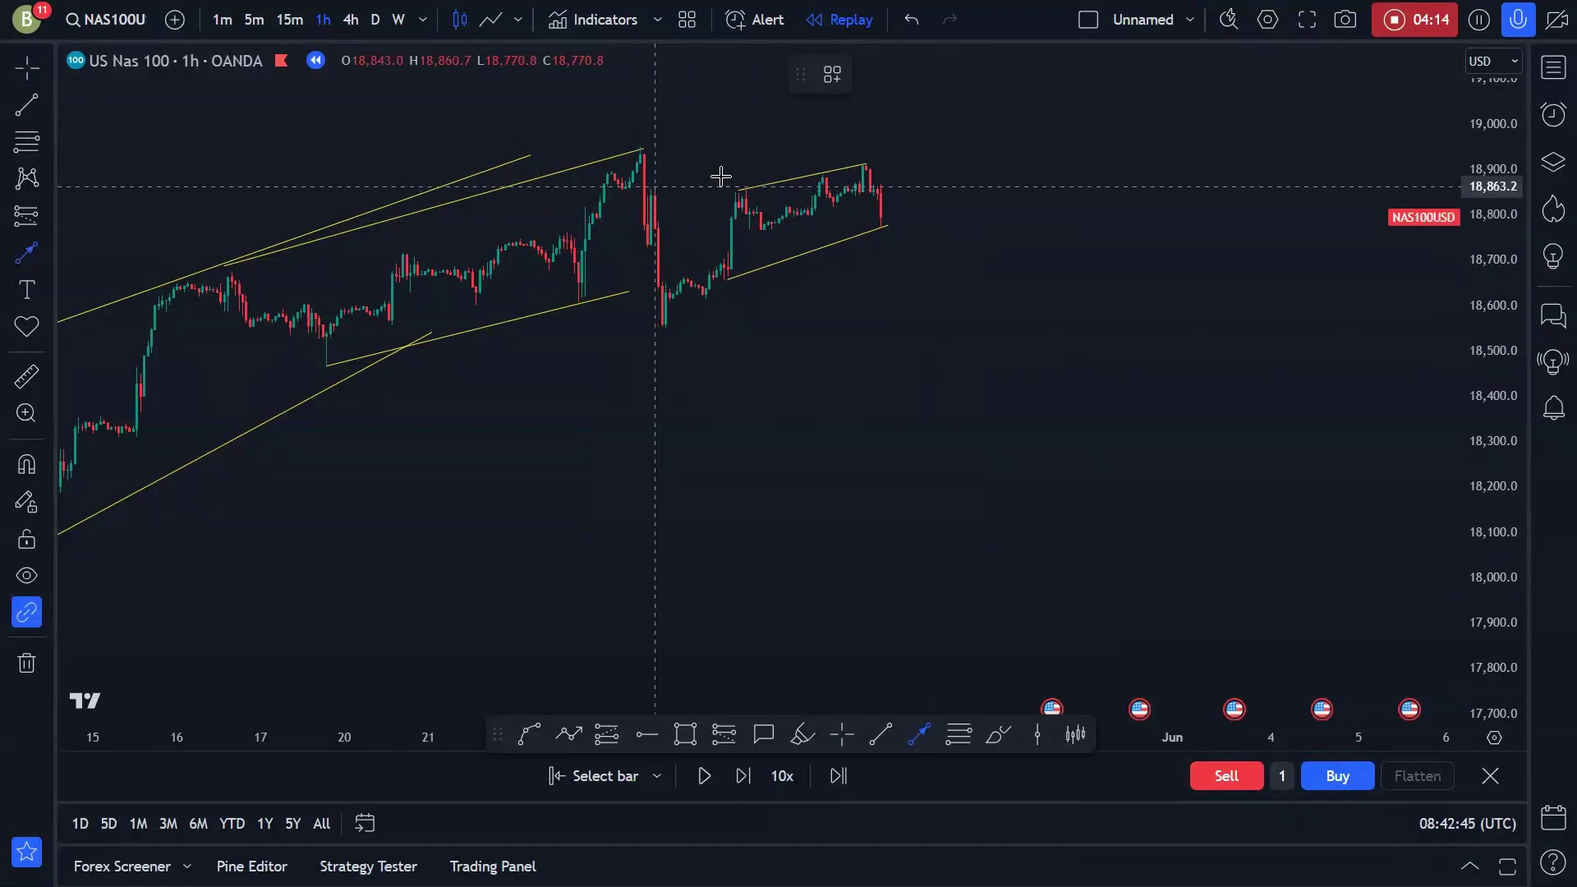
{"action": "left_click_drag", "start_coordinate": [721, 177], "coordinate": [781, 176]}
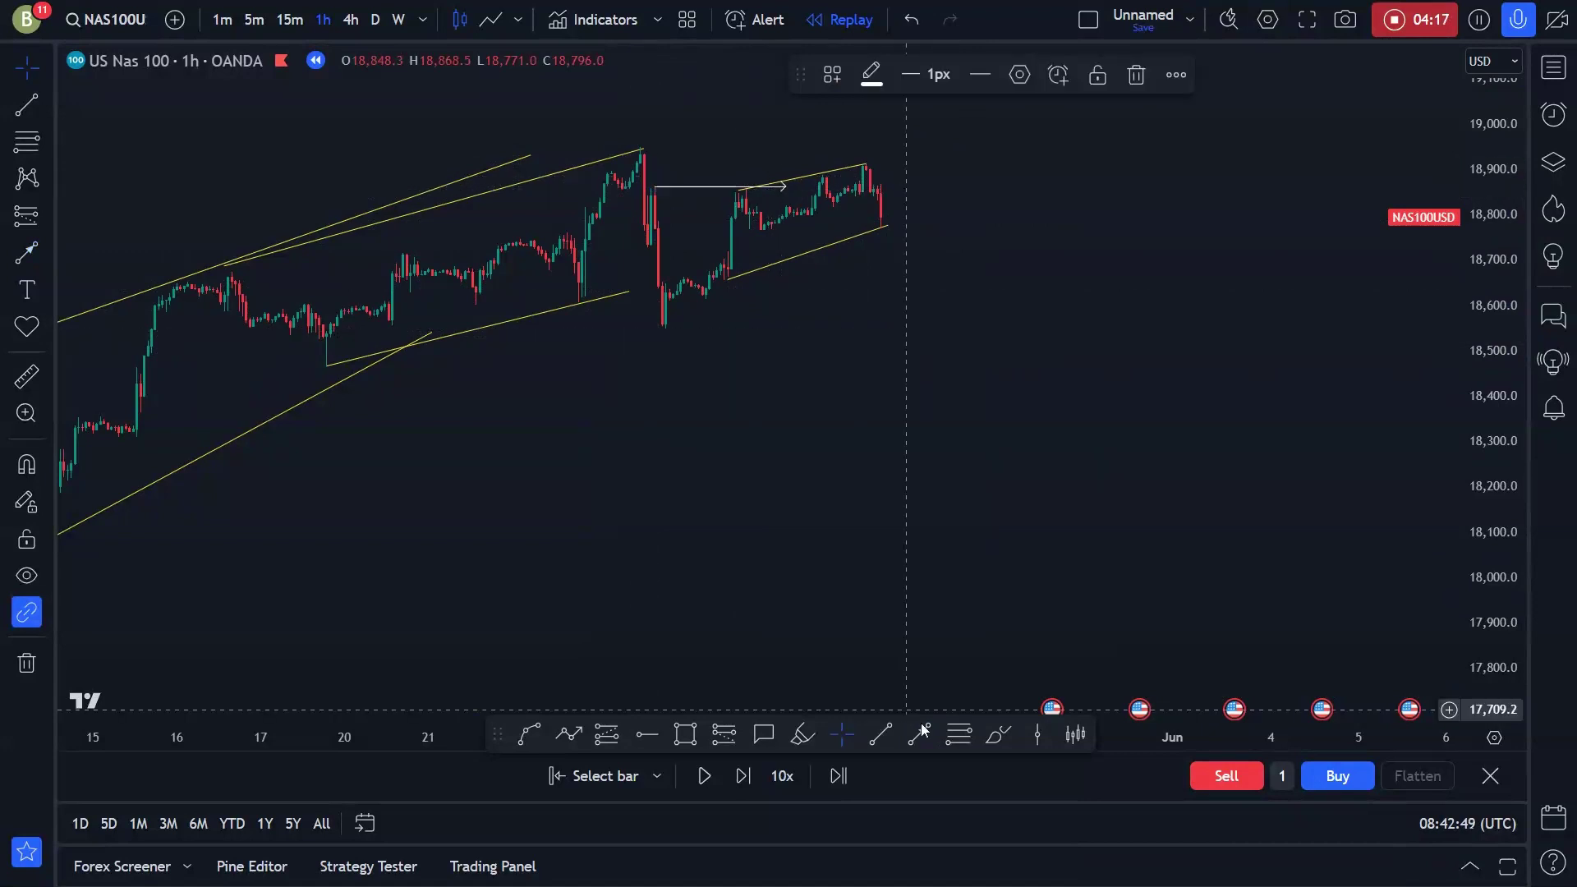
{"action": "left_click", "coordinate": [998, 734]}
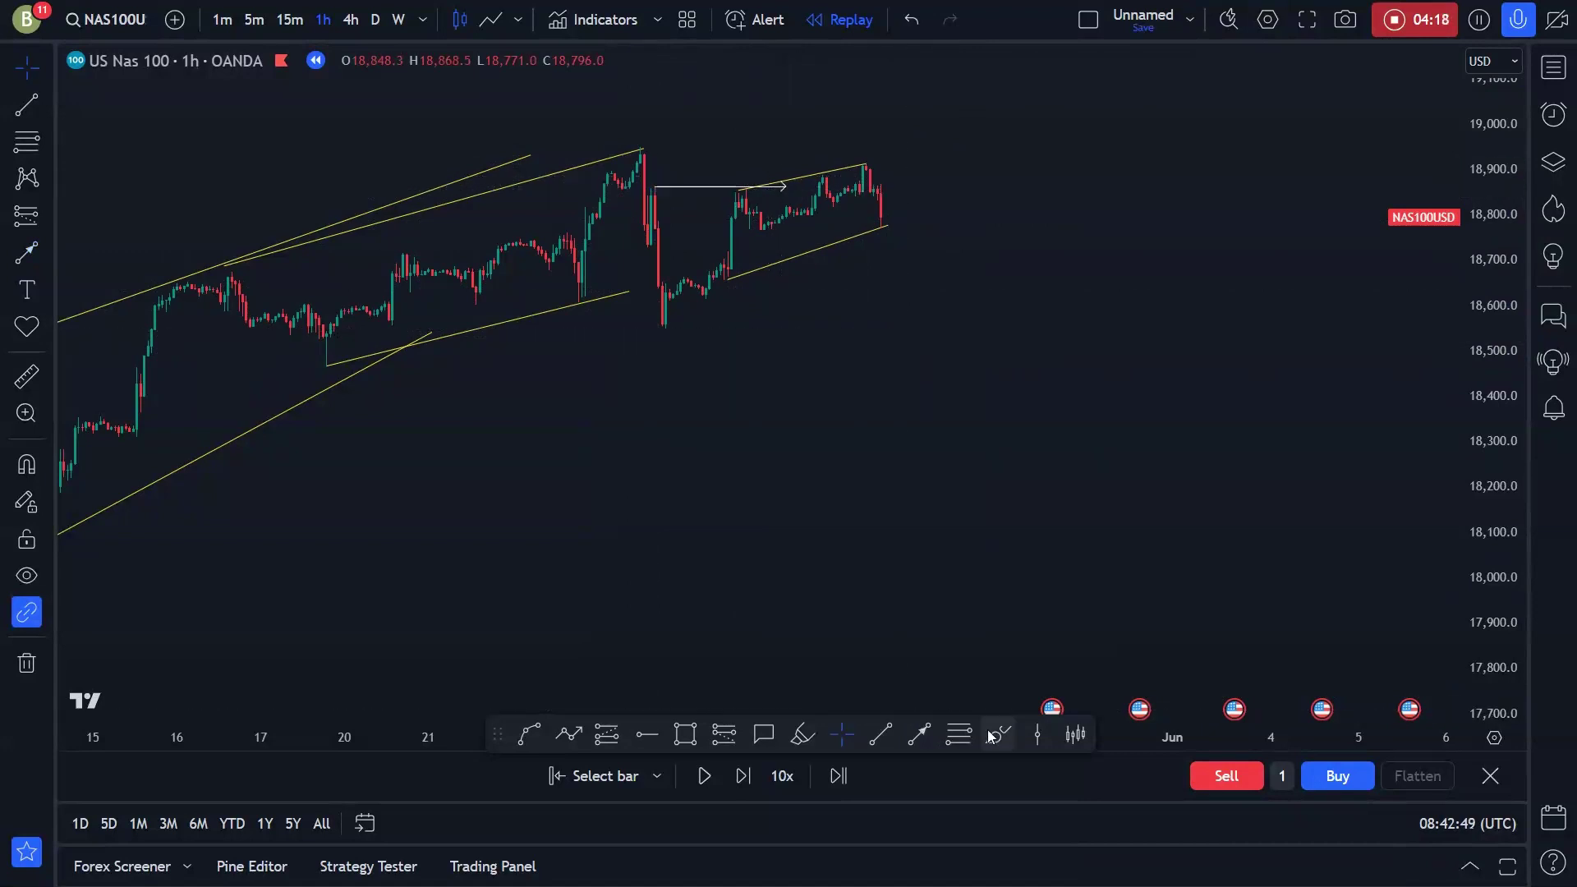
{"action": "mouse_move", "coordinate": [746, 181]}
{"action": "left_mouse_down"}
{"action": "mouse_move", "coordinate": [726, 190]}
{"action": "mouse_move", "coordinate": [754, 198]}
{"action": "mouse_move", "coordinate": [749, 184]}
{"action": "mouse_move", "coordinate": [821, 169]}
{"action": "left_mouse_up"}
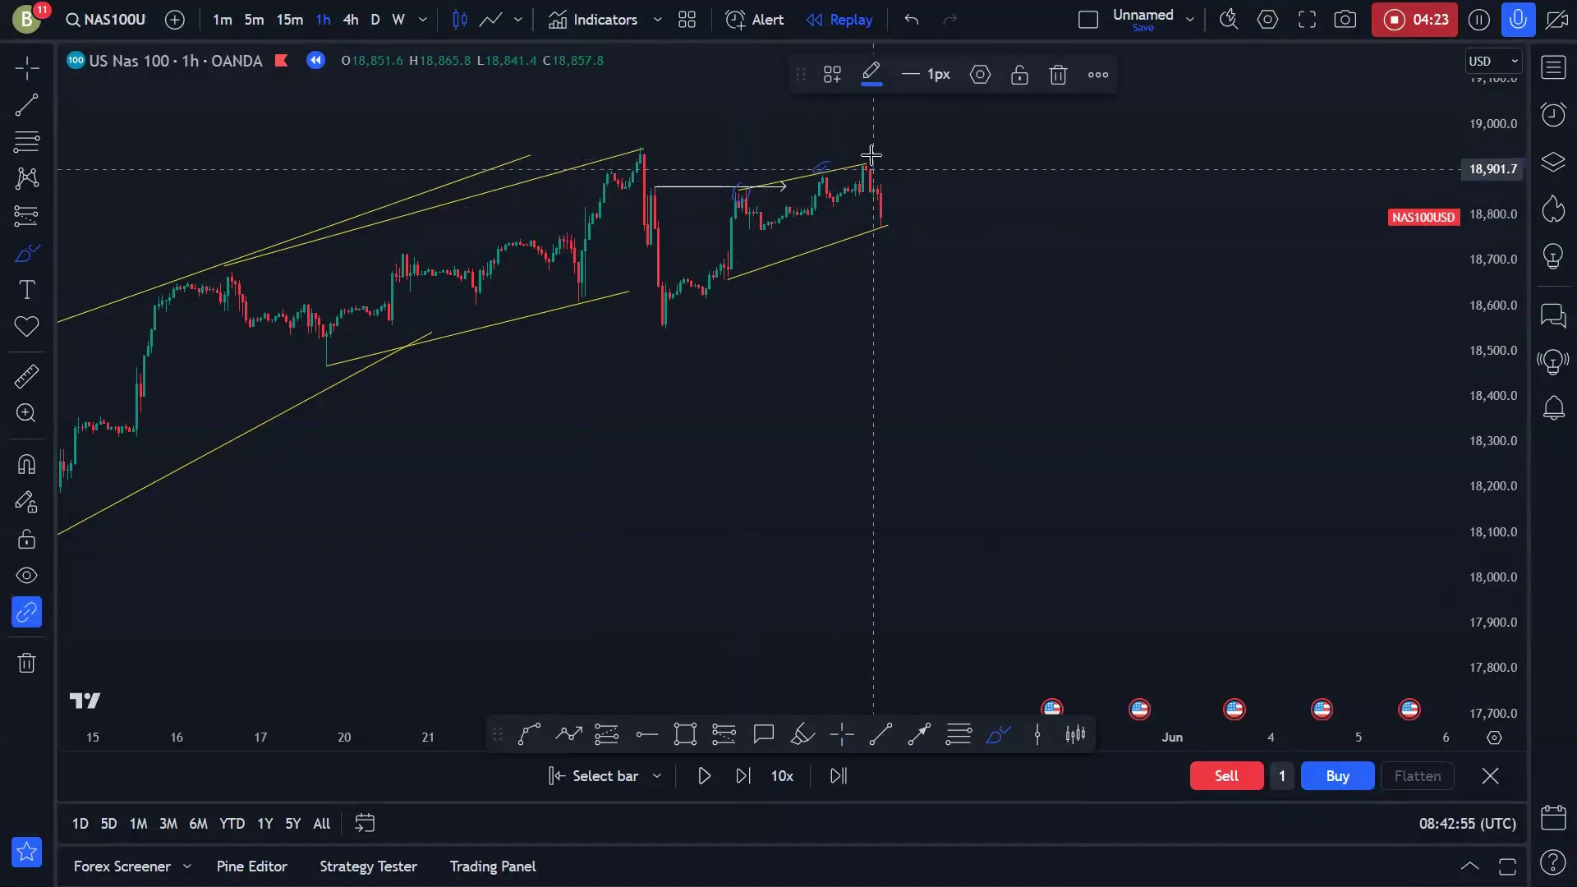
Place a short position at the recovery's latest high with entry at 18,854.2 and stop at 18,956.0.
{"action": "scroll", "coordinate": [822, 382], "scroll_direction": "up", "scroll_amount": 2}
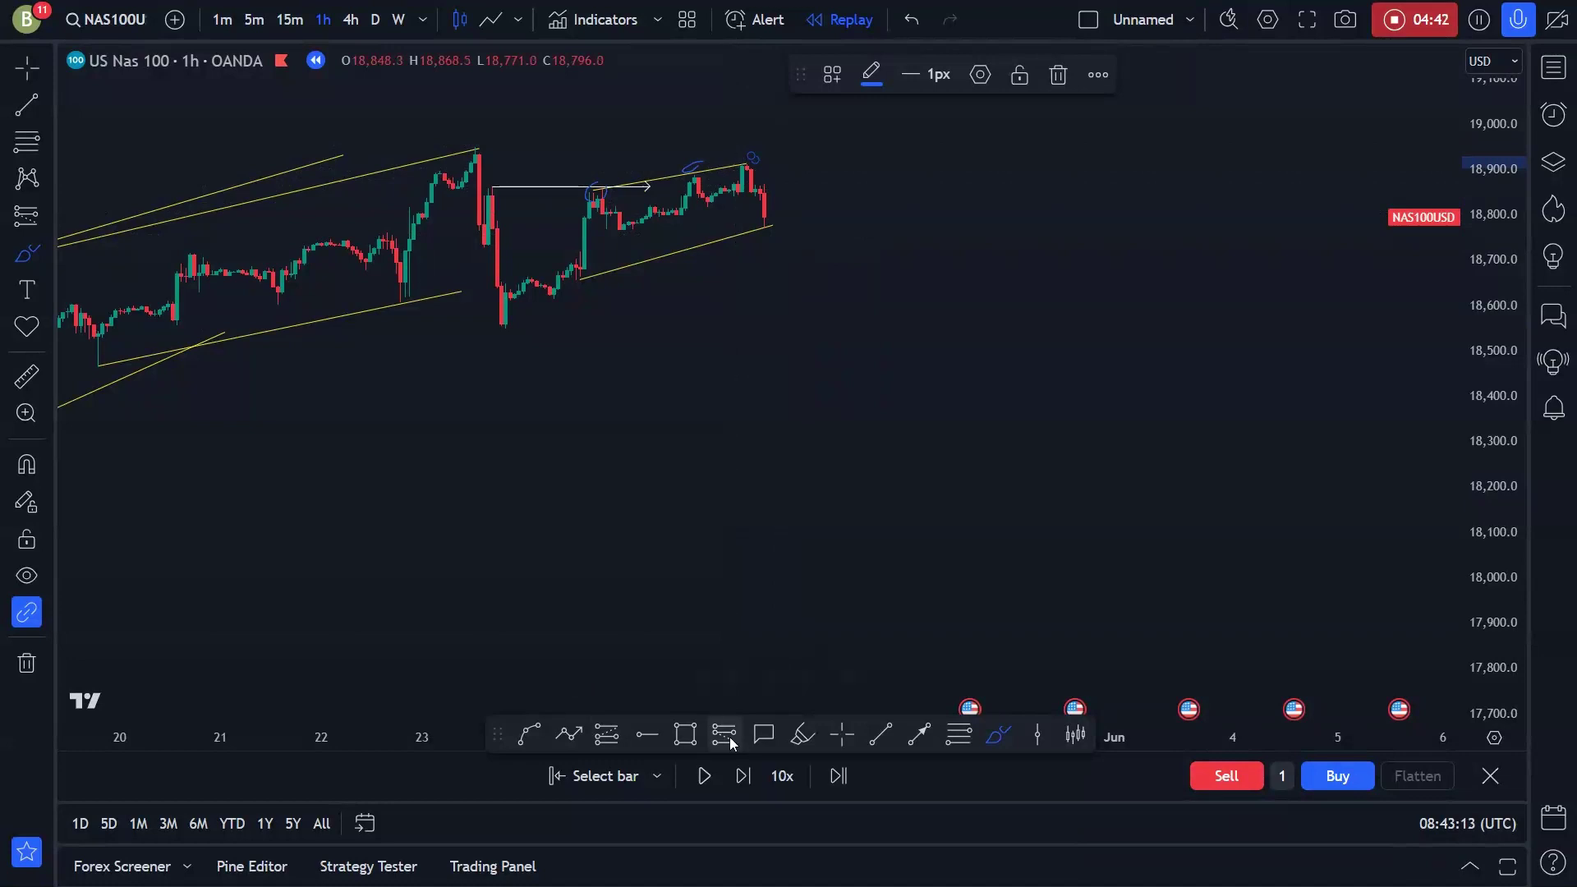
{"action": "left_click", "coordinate": [751, 191]}
{"action": "left_click_drag", "start_coordinate": [749, 150], "coordinate": [750, 143]}
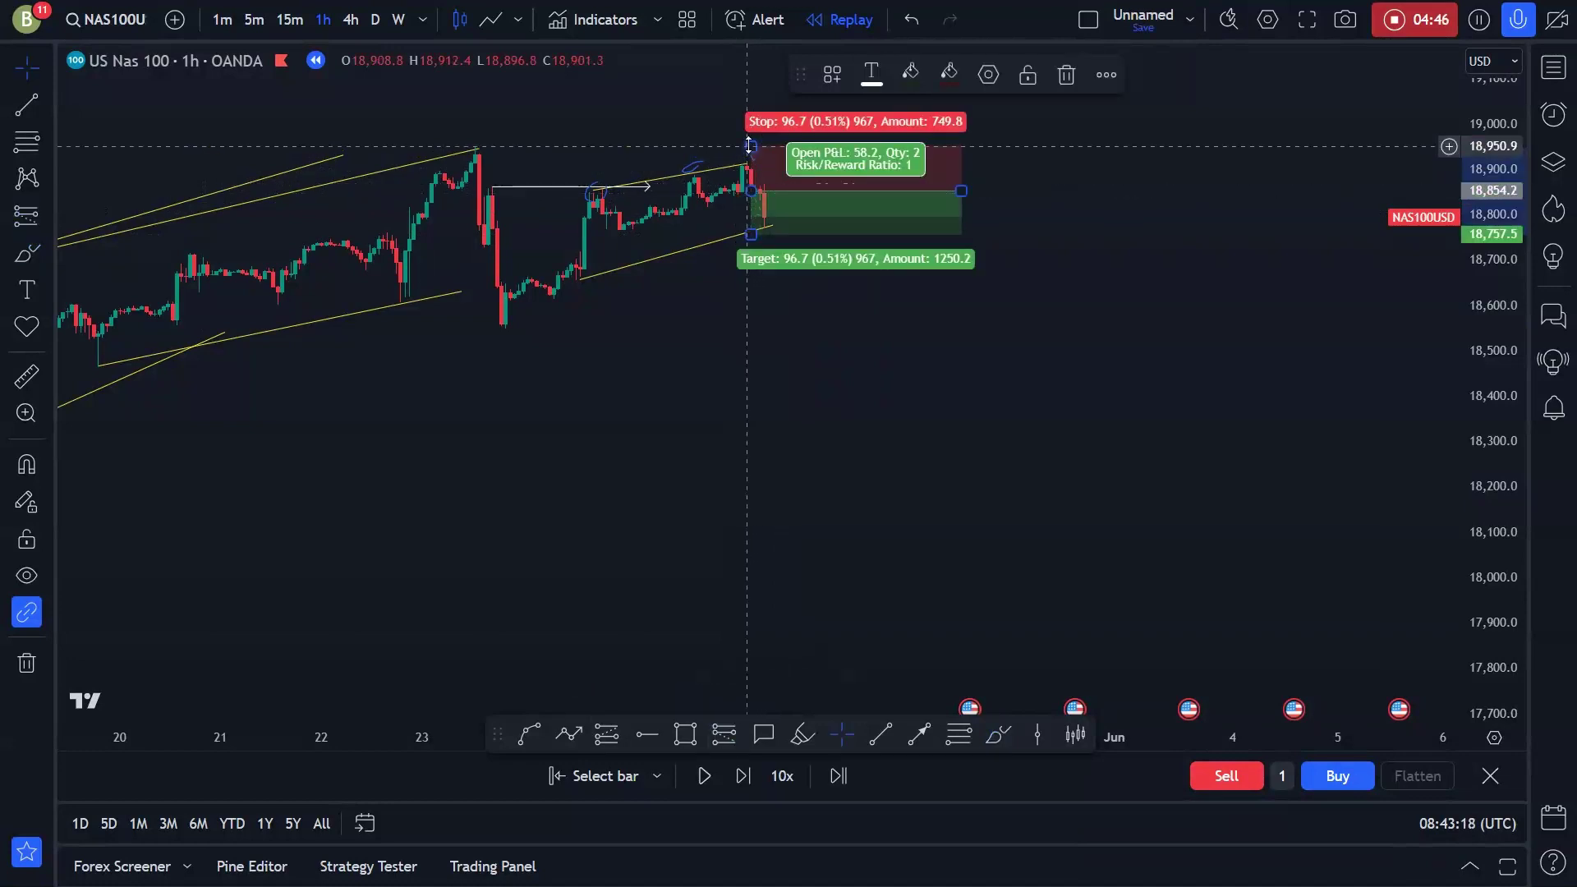
{"action": "left_click", "coordinate": [765, 506]}
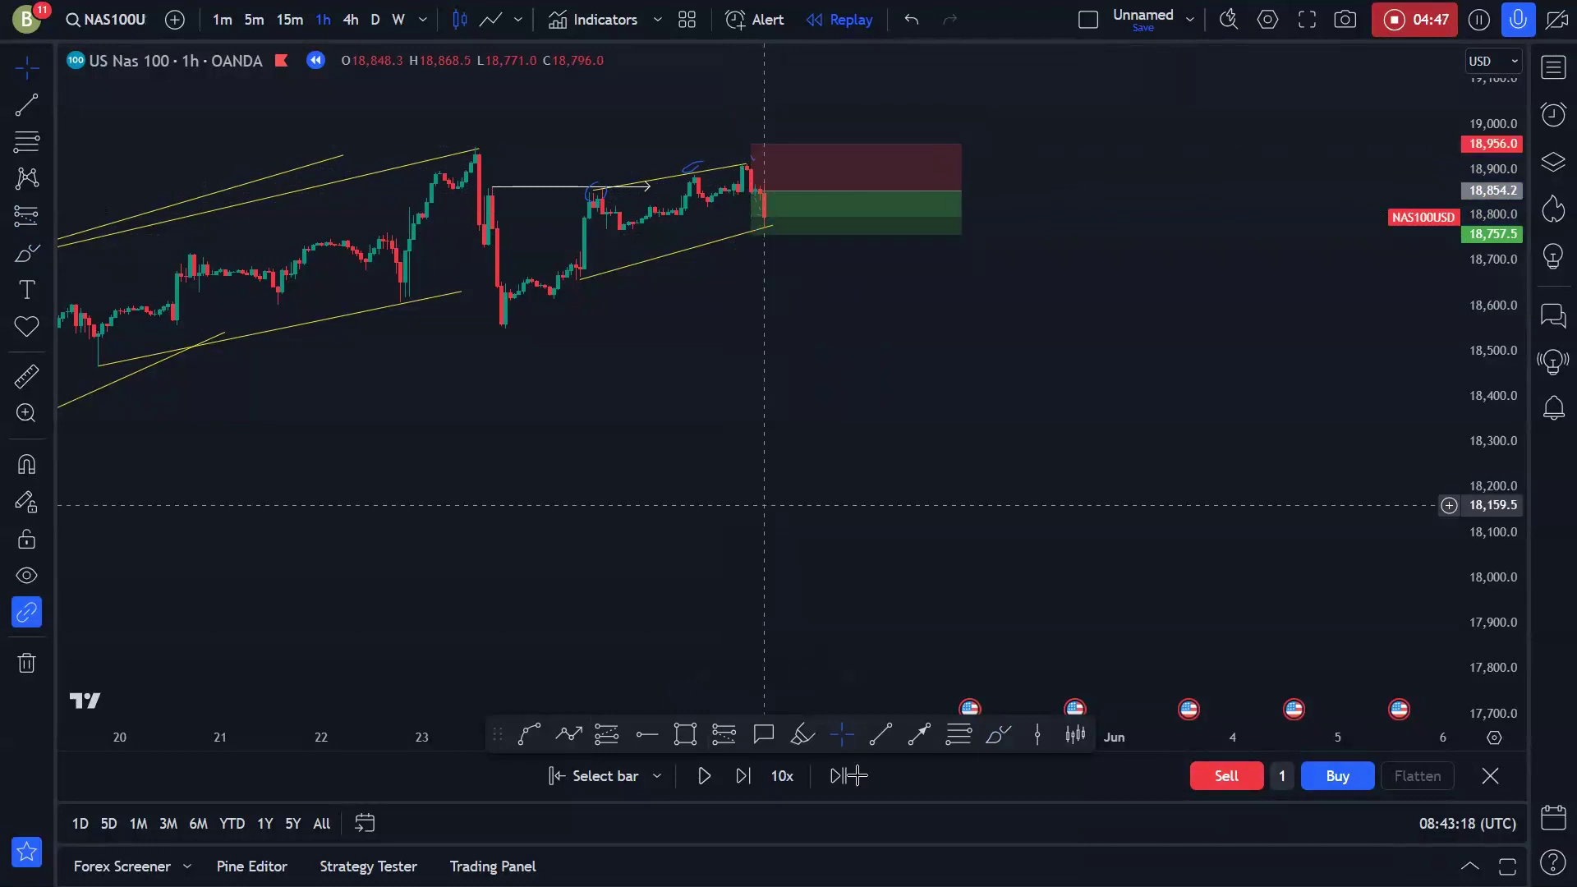
Draw a horizontal arrow from the 23 May high at about 18,949 across to the short position.
{"action": "left_click", "coordinate": [918, 734]}
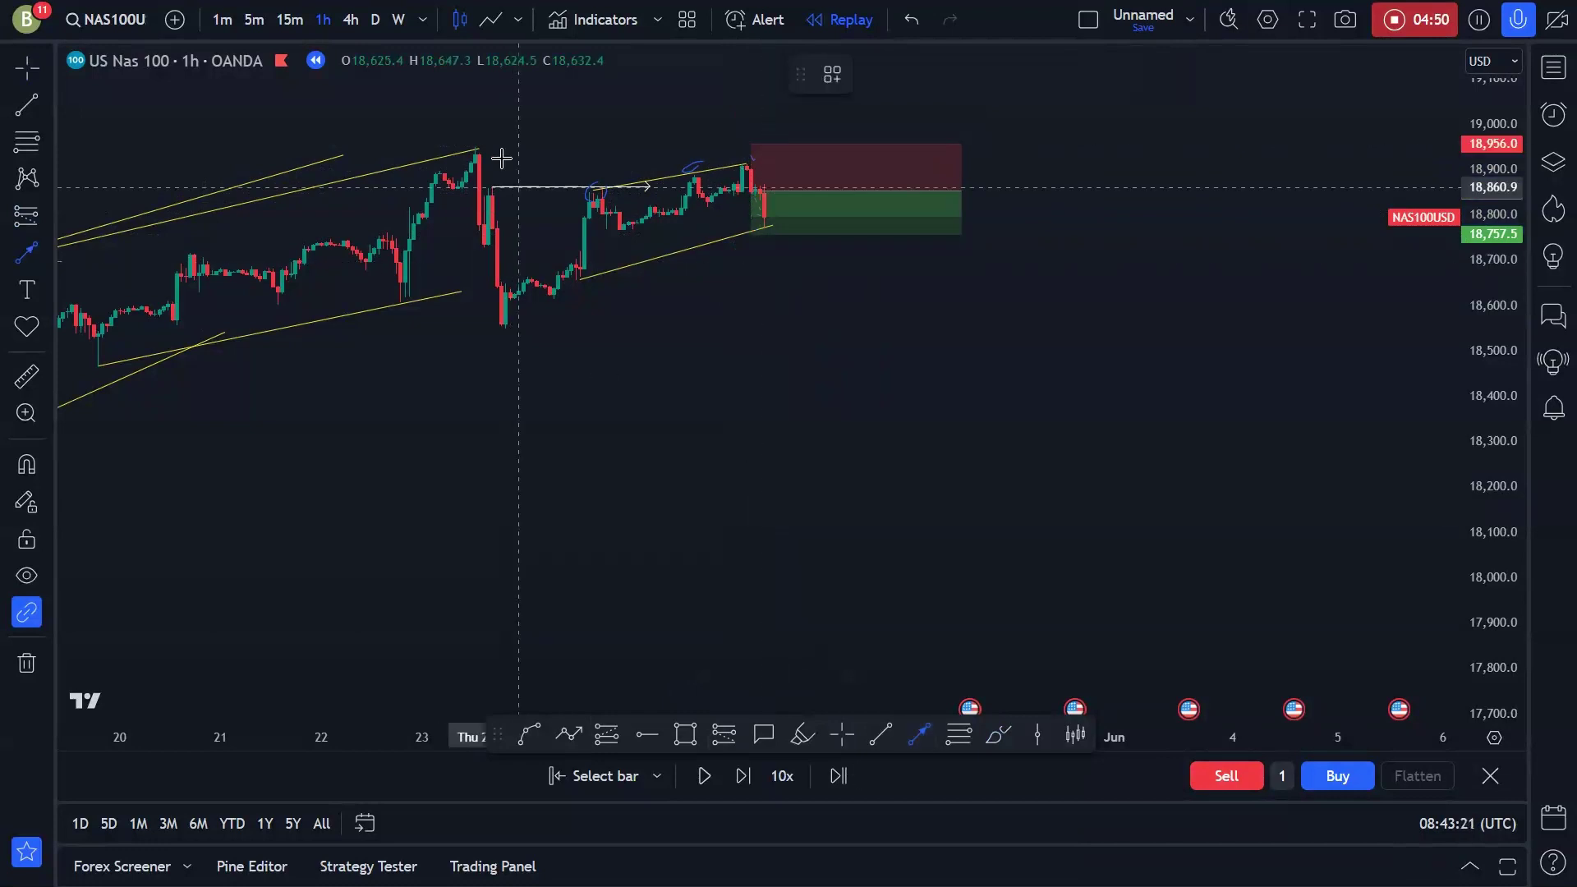
{"action": "left_click", "coordinate": [475, 148]}
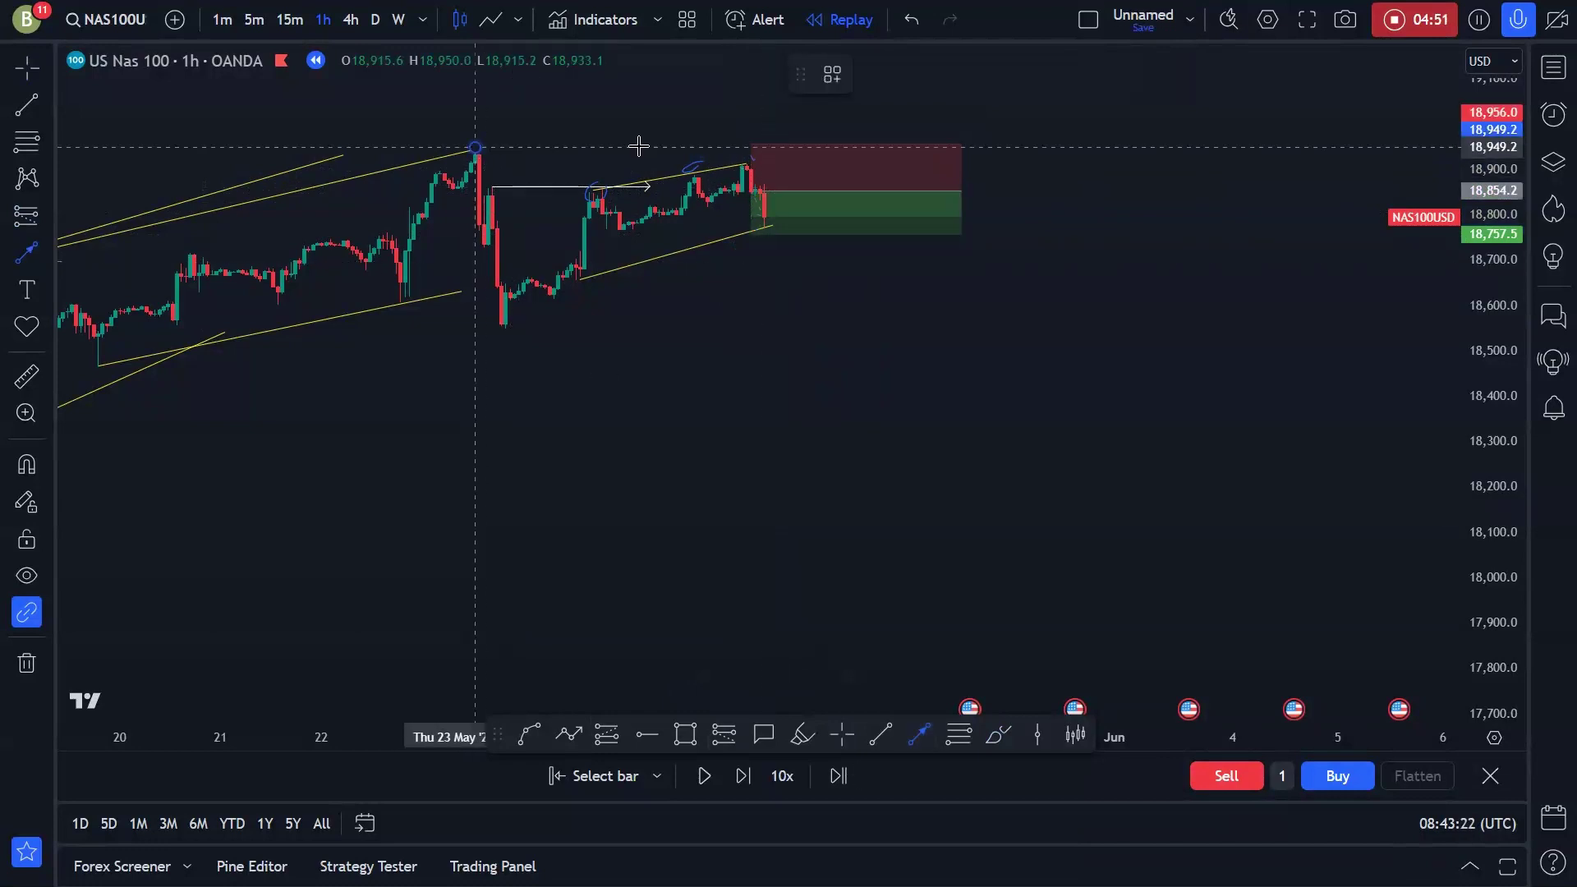
{"action": "left_click", "coordinate": [755, 148]}
{"action": "left_click", "coordinate": [754, 340]}
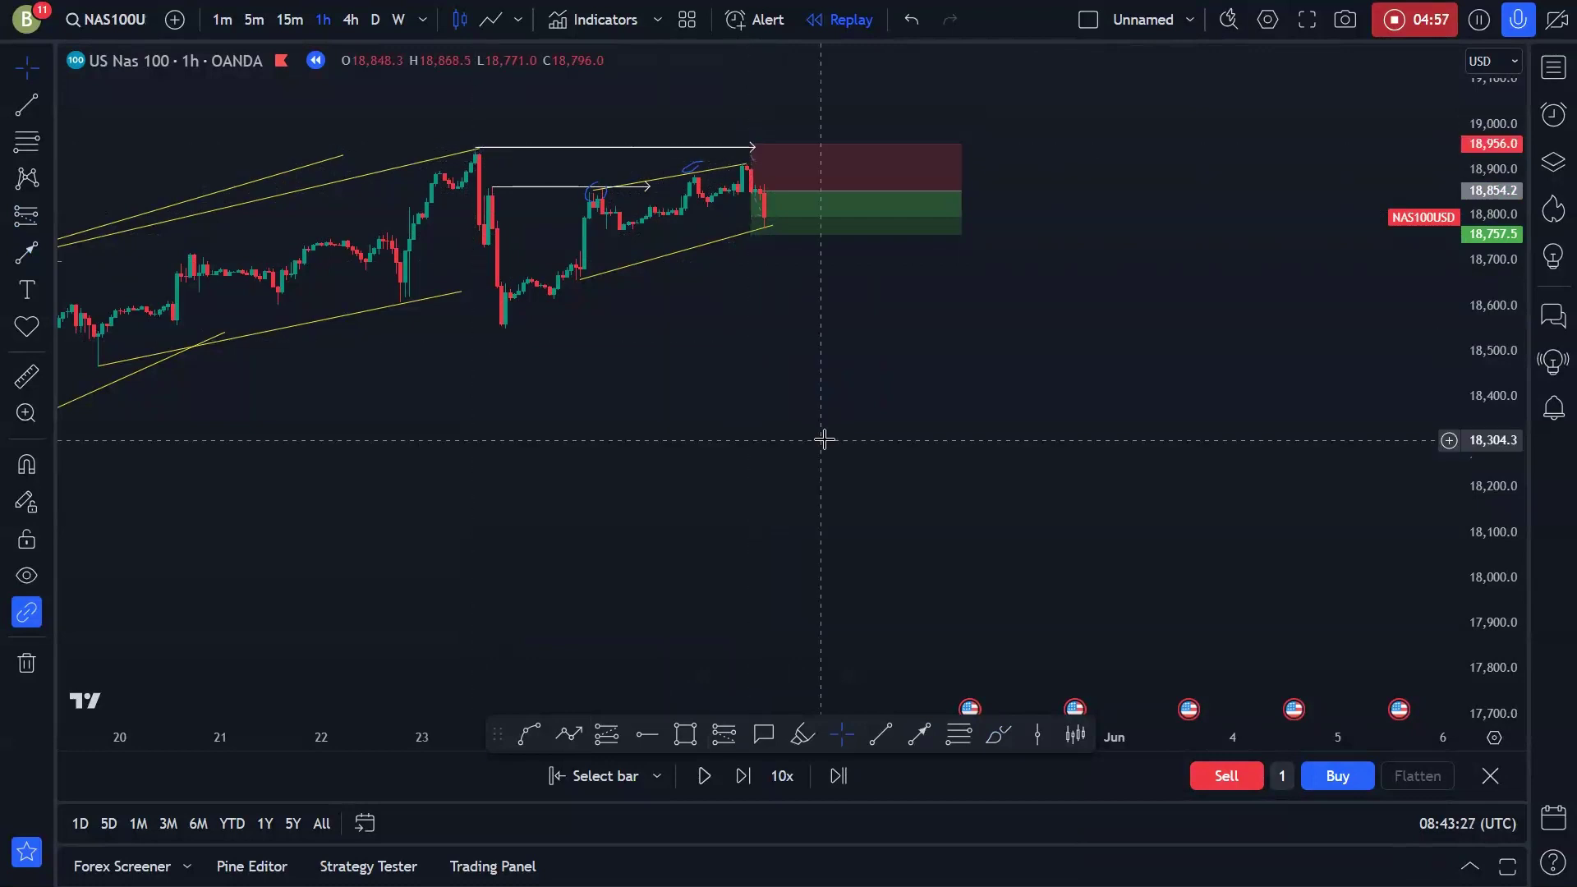
Extend the short position's target down to 17,638.6 and play the replay forward.
{"action": "scroll", "coordinate": [784, 430], "scroll_direction": "down", "scroll_amount": 4}
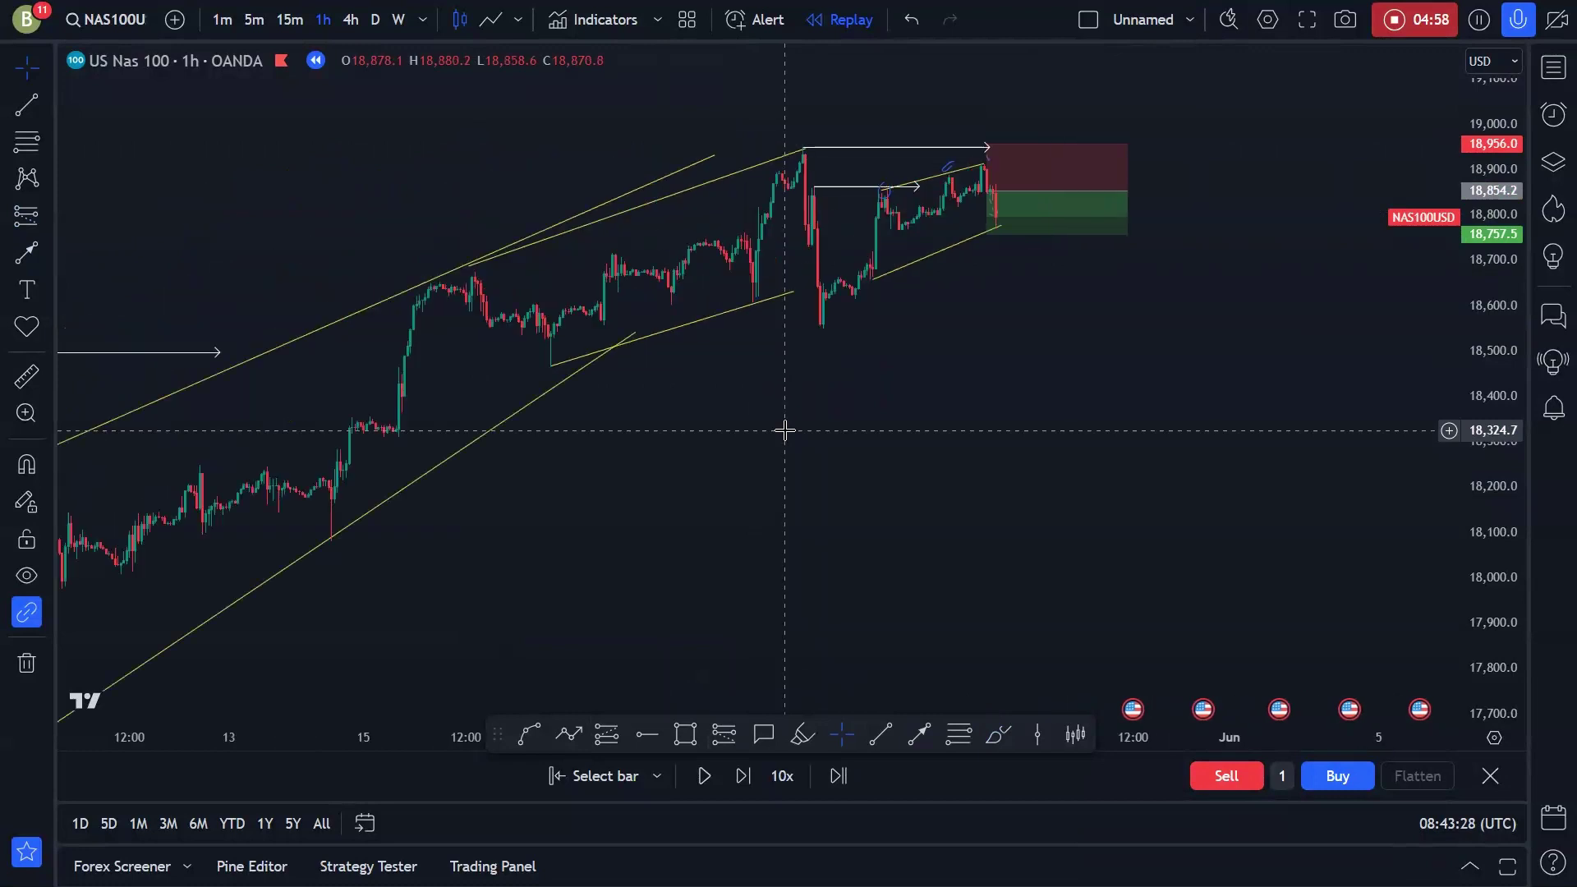
{"action": "scroll", "coordinate": [785, 430], "scroll_direction": "down", "scroll_amount": 2}
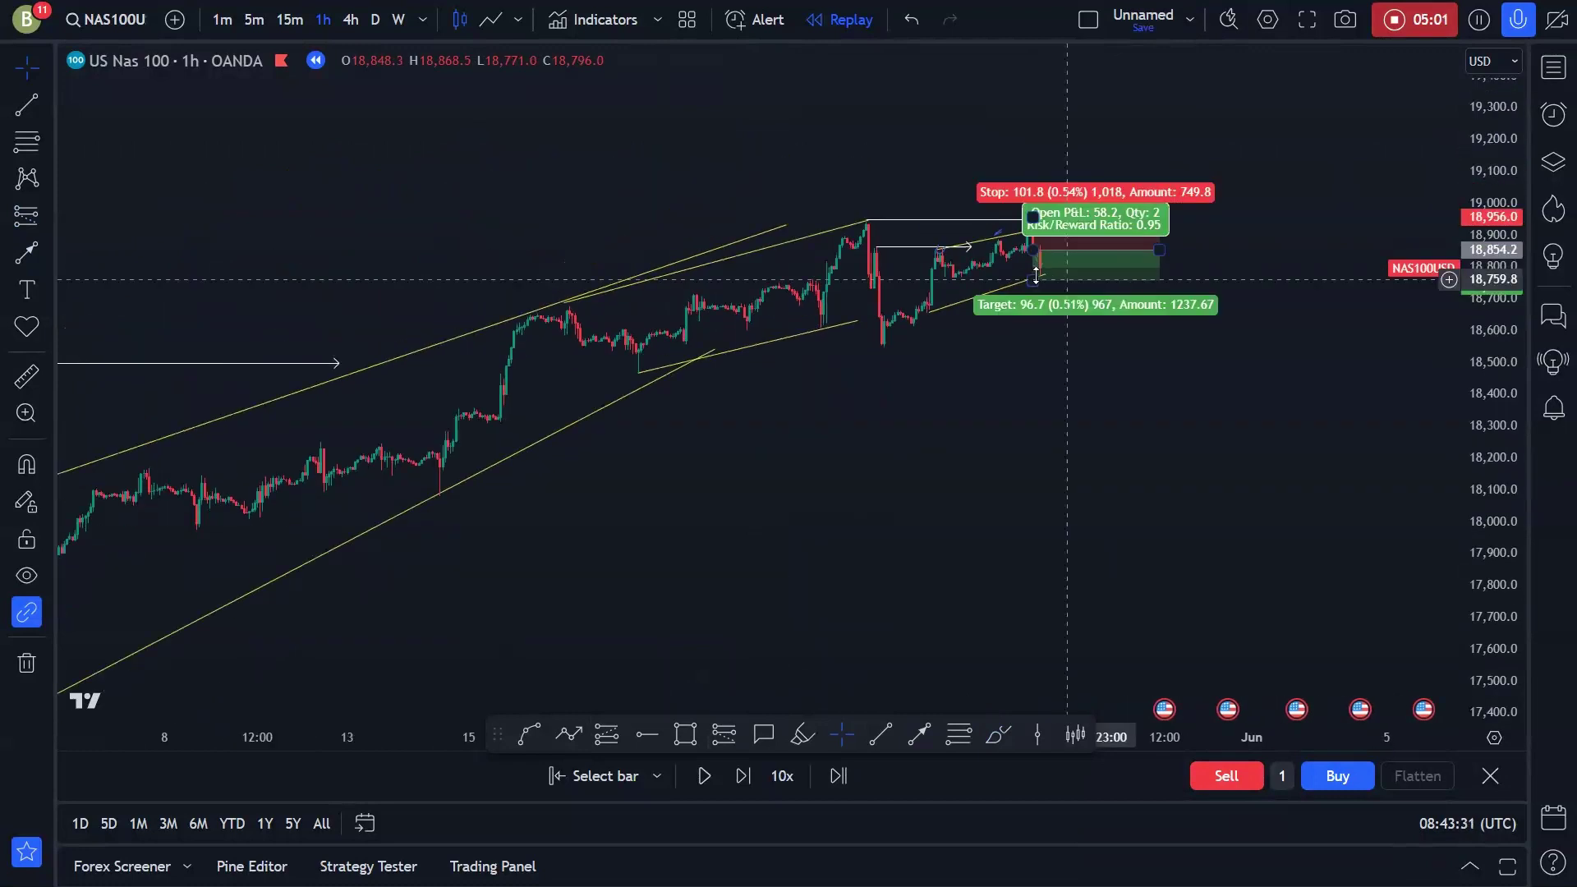
{"action": "left_click_drag", "start_coordinate": [1035, 276], "coordinate": [1032, 636]}
{"action": "left_click_drag", "start_coordinate": [868, 534], "coordinate": [810, 493]}
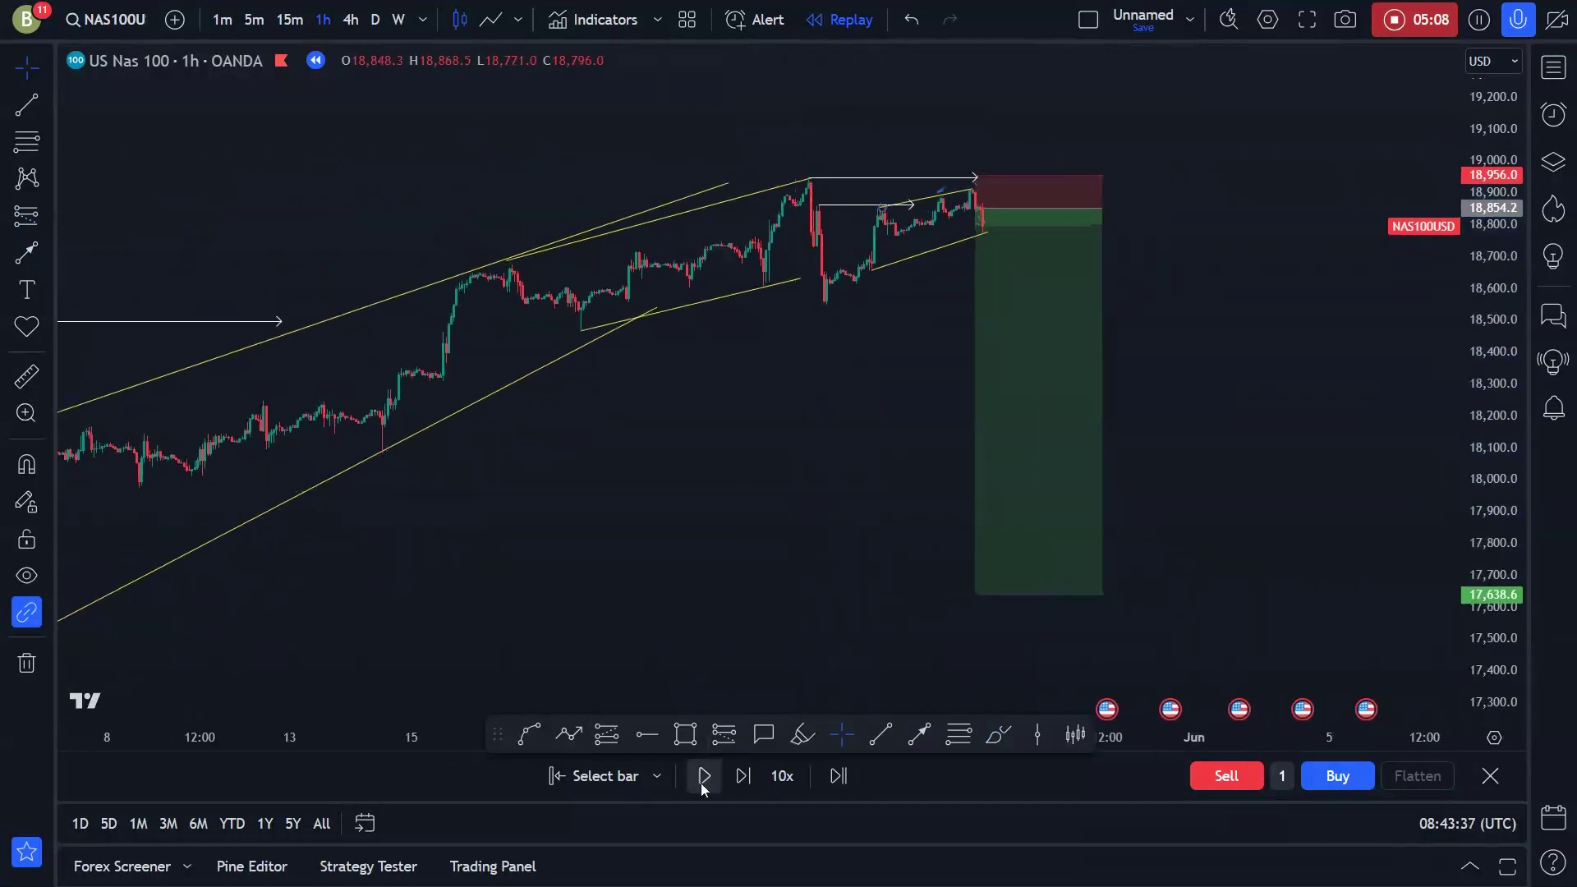
{"action": "left_click", "coordinate": [703, 777]}
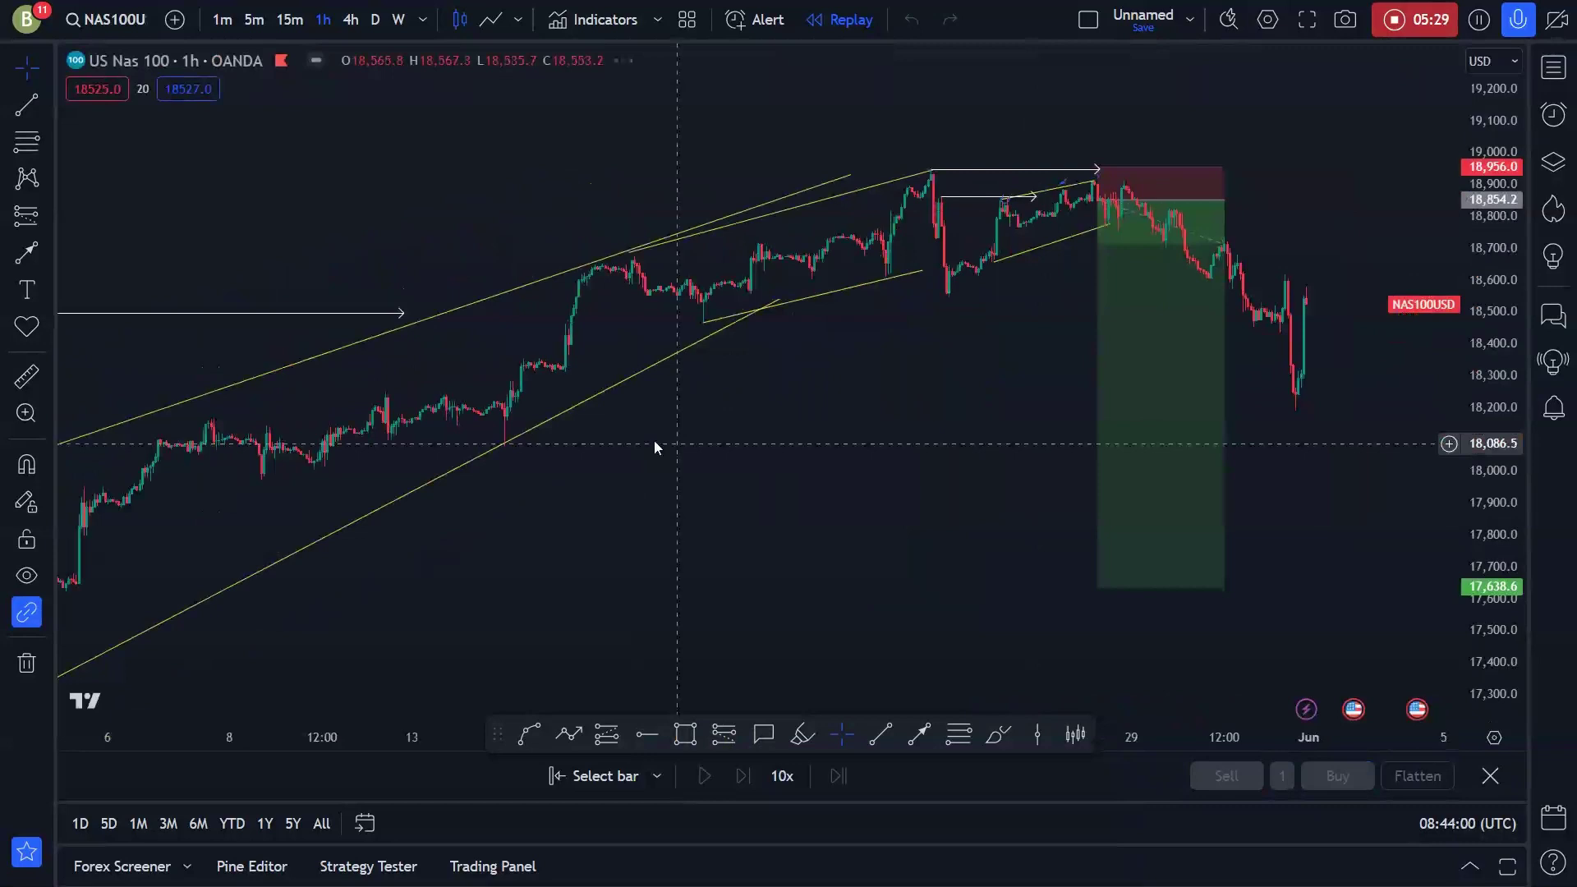
Draw a horizontal ray from the last high on the recovery's upper trendline at about 18,911.
{"action": "left_click_drag", "start_coordinate": [655, 441], "coordinate": [630, 436]}
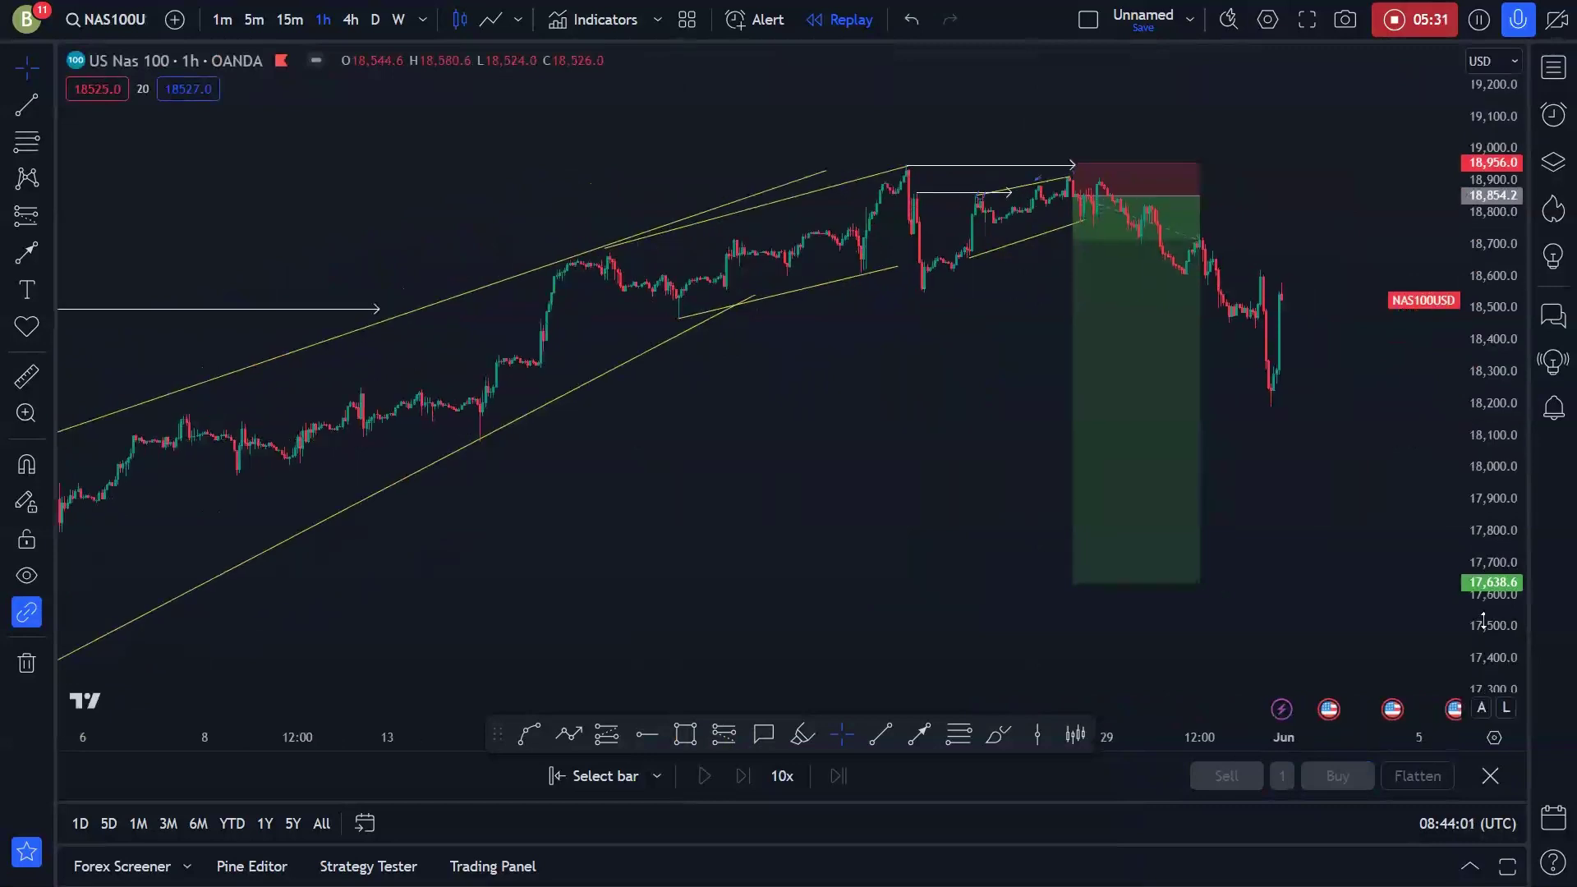
{"action": "left_click_drag", "start_coordinate": [1482, 619], "coordinate": [1482, 584]}
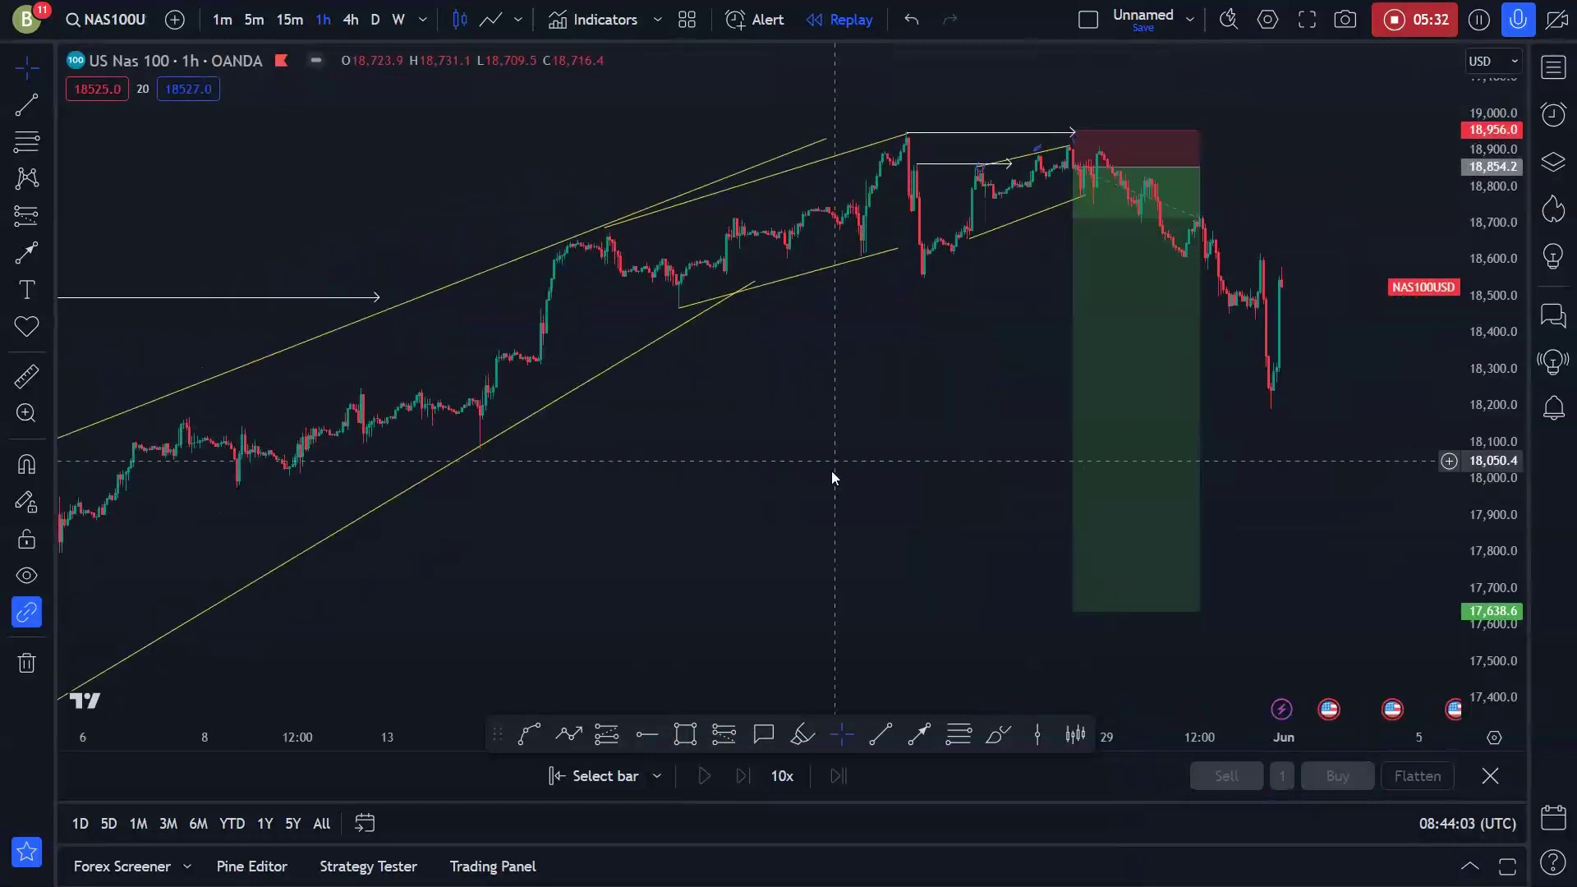
{"action": "left_click_drag", "start_coordinate": [832, 471], "coordinate": [816, 501]}
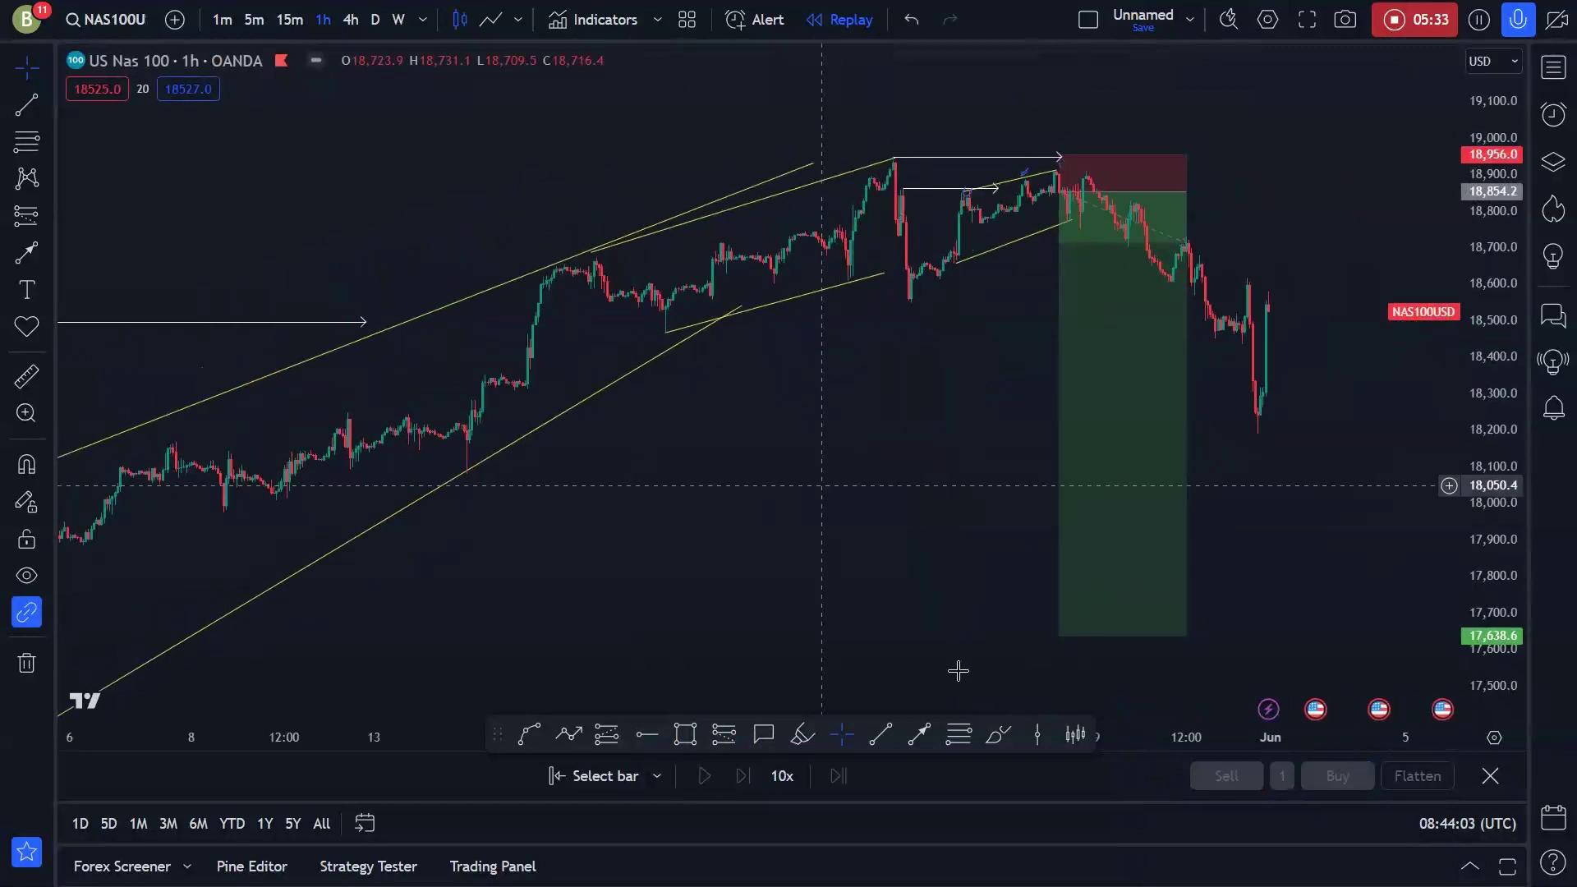
{"action": "left_click", "coordinate": [649, 745]}
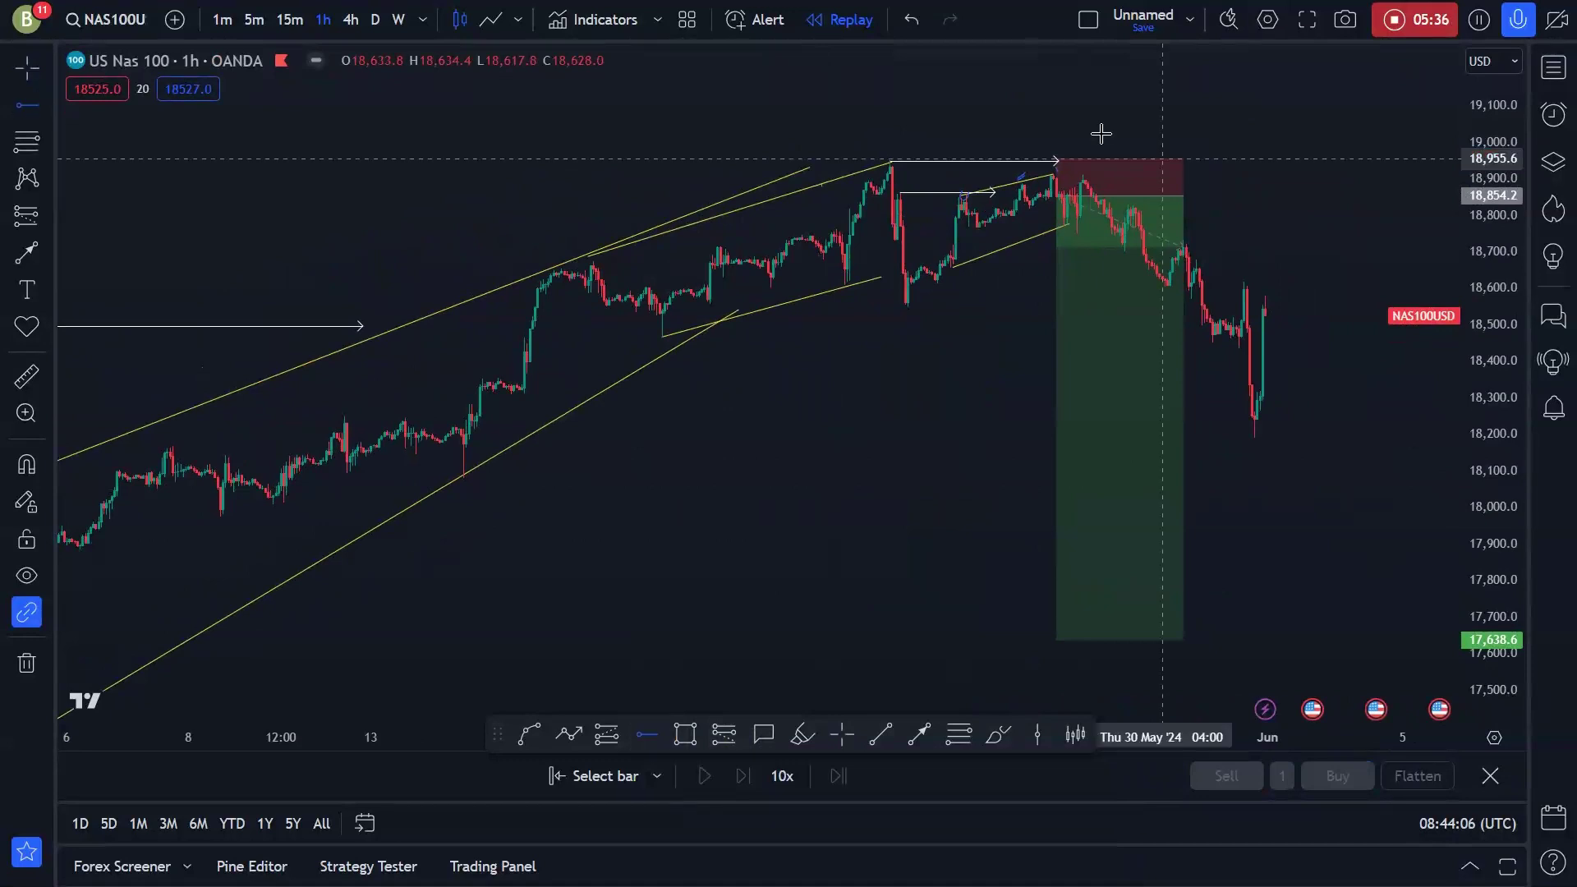
{"action": "left_click", "coordinate": [1052, 175]}
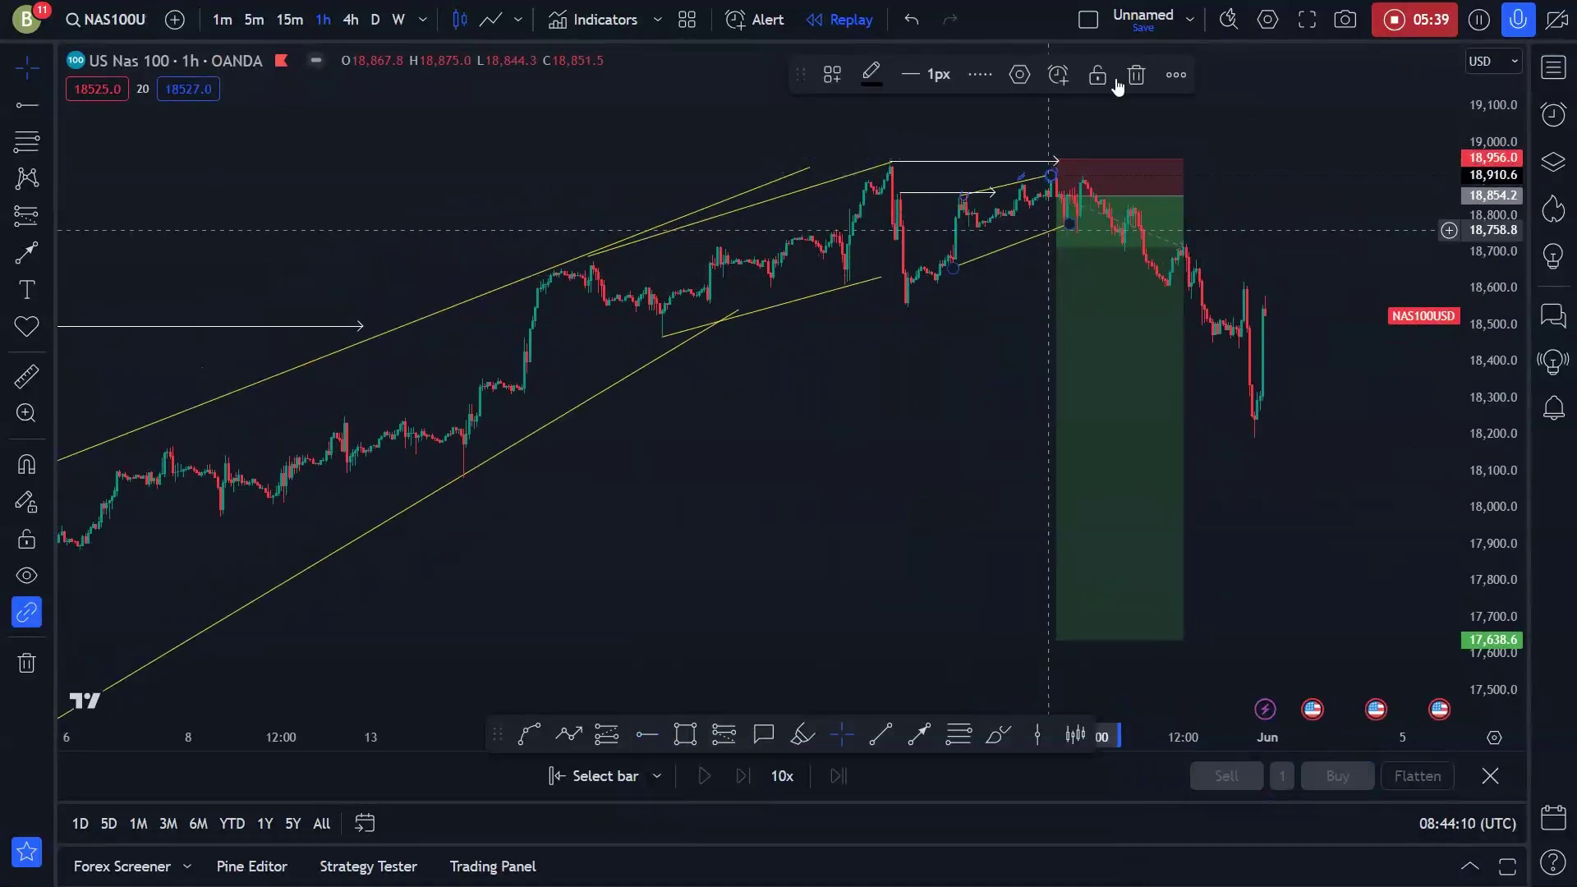
Style the horizontal ray as a solid white line.
{"action": "left_click", "coordinate": [964, 75]}
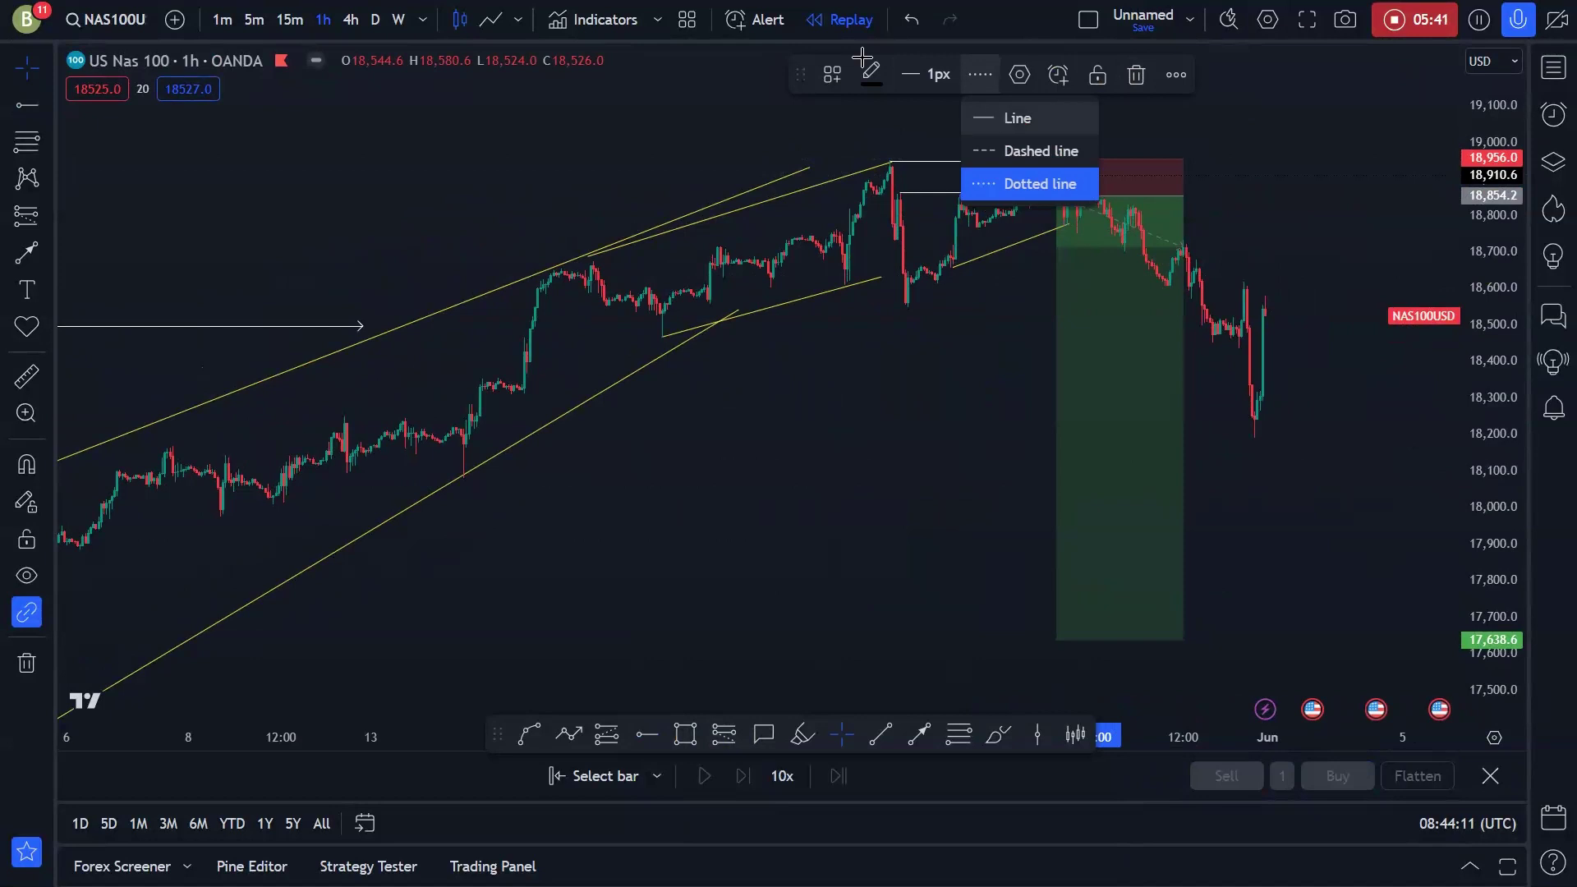
{"action": "left_click", "coordinate": [1010, 117]}
{"action": "left_click", "coordinate": [870, 74]}
{"action": "left_click", "coordinate": [872, 121]}
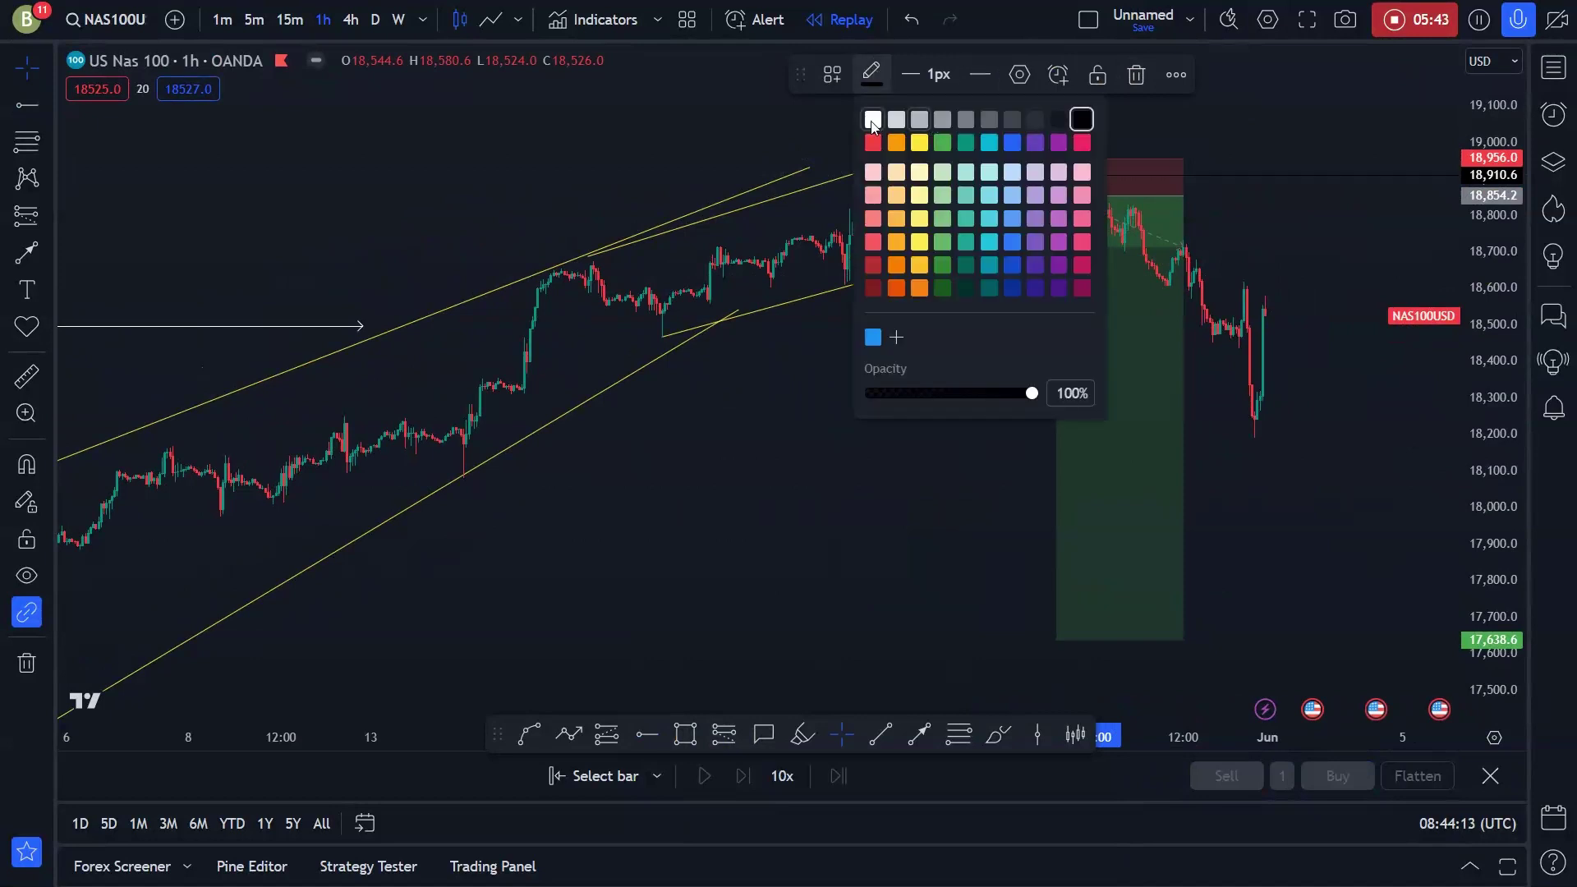
{"action": "left_click", "coordinate": [884, 422]}
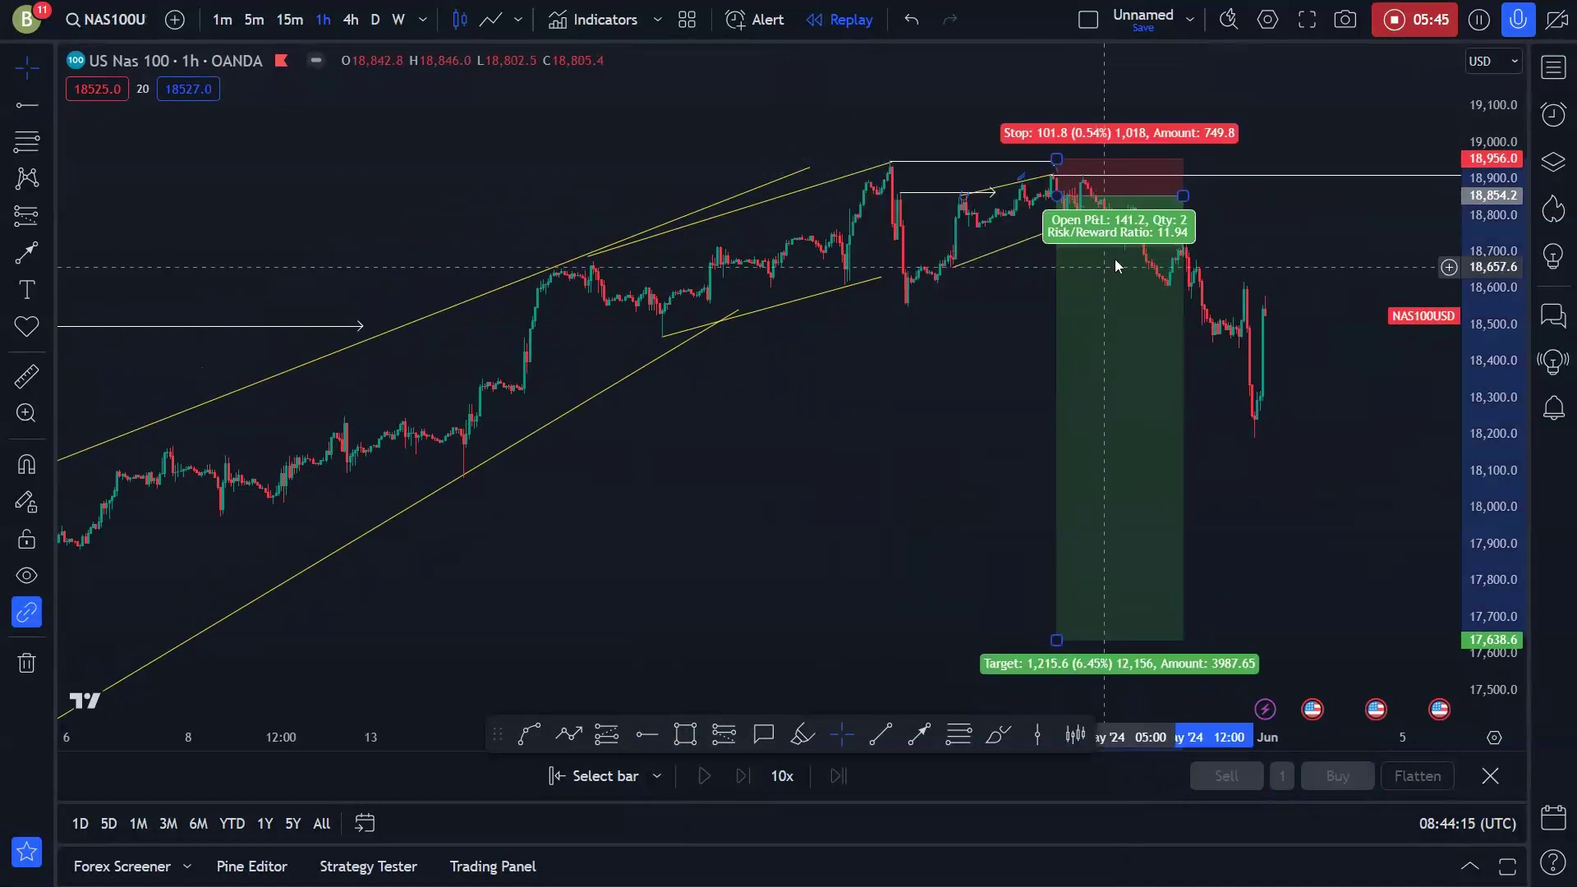
Move the short position onto the retest just below the horizontal ray, with entry at 18,889.6 and stop at 18,957.8.
{"action": "left_click_drag", "start_coordinate": [1115, 259], "coordinate": [1136, 240]}
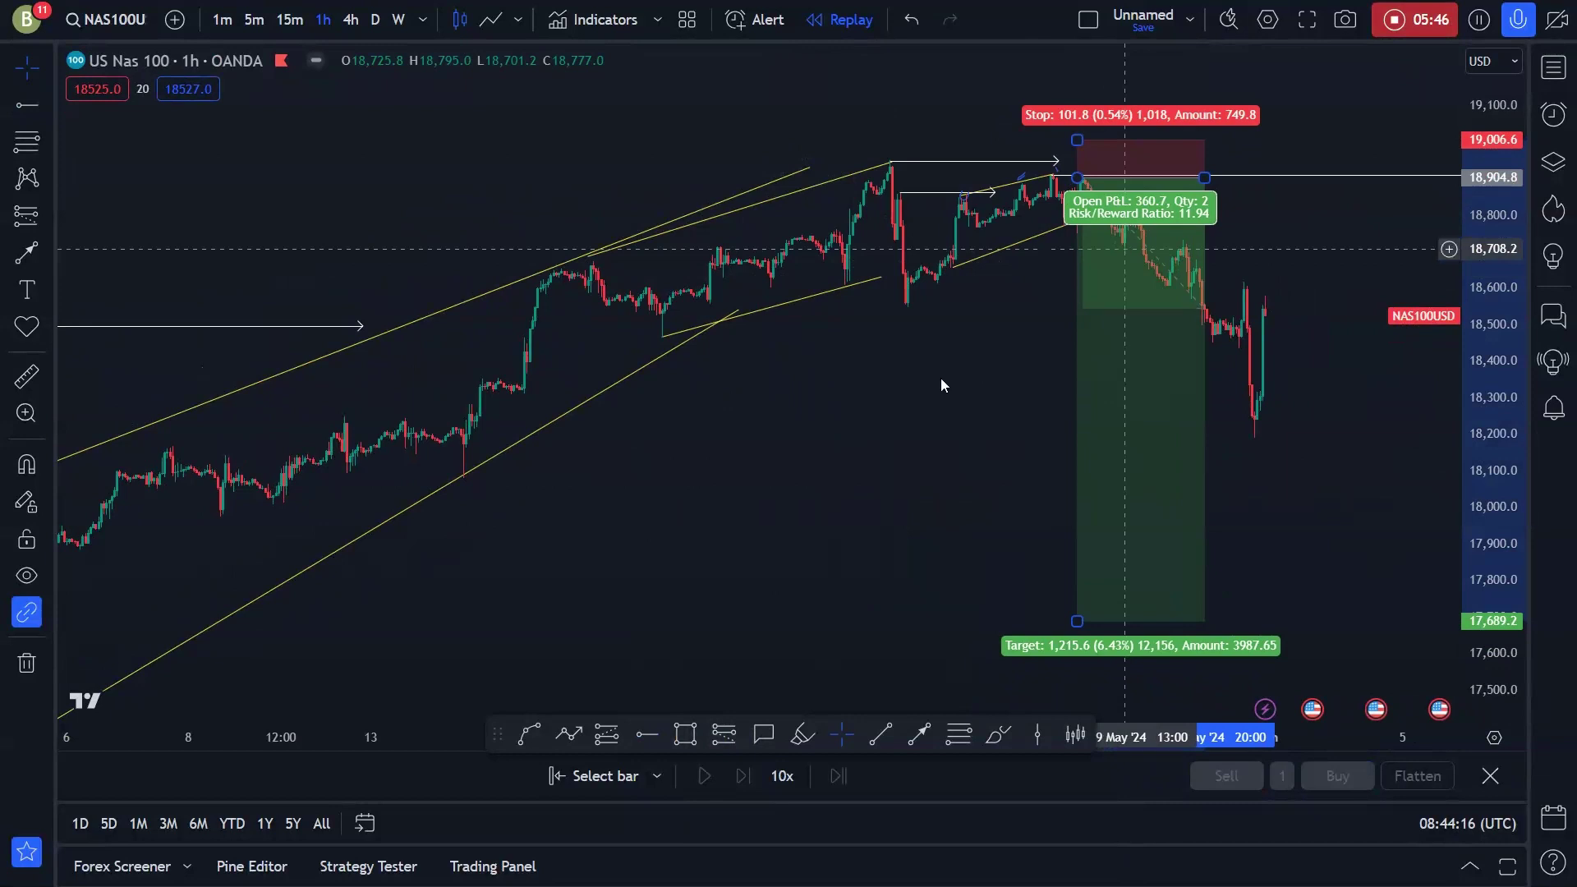
{"action": "left_click", "coordinate": [942, 379]}
{"action": "scroll", "coordinate": [941, 380], "scroll_direction": "up", "scroll_amount": 5}
{"action": "left_click_drag", "start_coordinate": [1481, 490], "coordinate": [782, 455]}
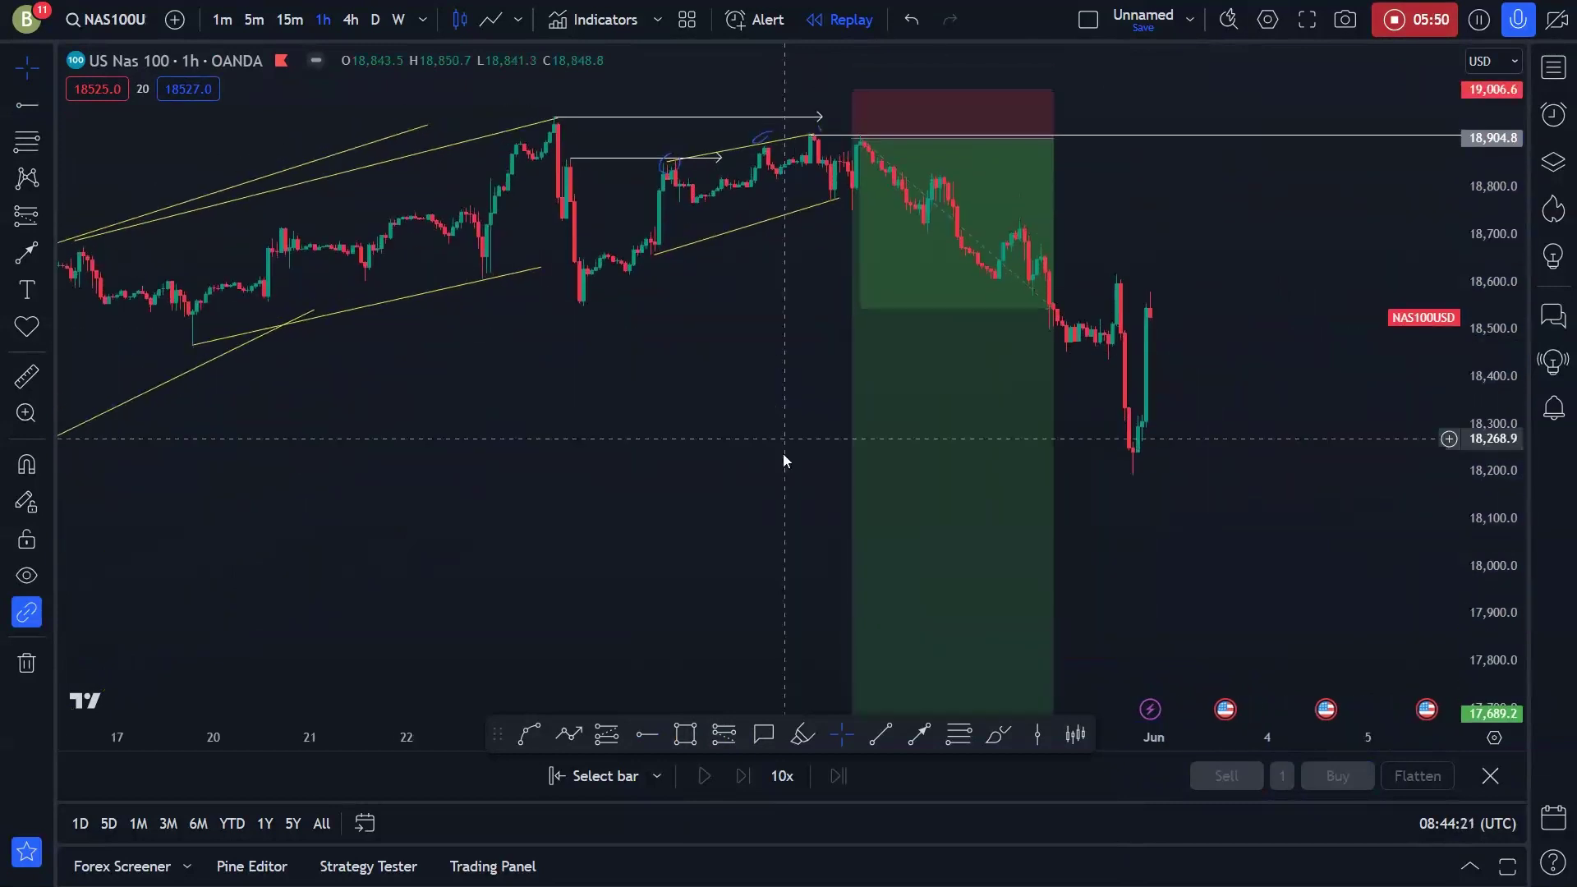
{"action": "left_click_drag", "start_coordinate": [1487, 454], "coordinate": [778, 281]}
{"action": "left_click_drag", "start_coordinate": [835, 415], "coordinate": [890, 478]}
{"action": "scroll", "coordinate": [825, 359], "scroll_direction": "up", "scroll_amount": 3}
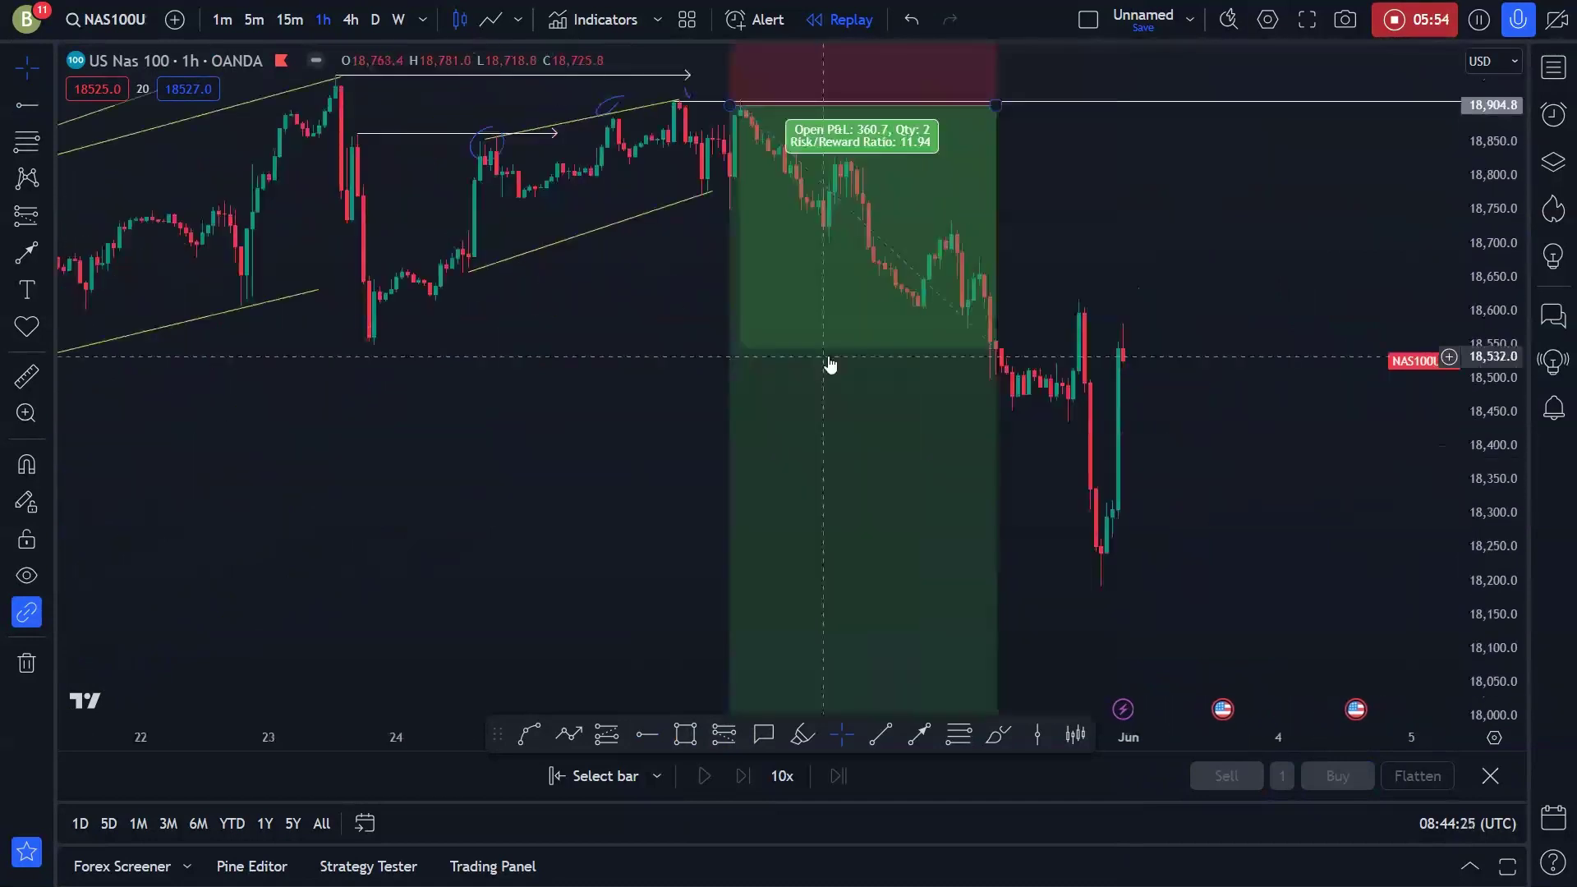
{"action": "scroll", "coordinate": [830, 364], "scroll_direction": "up", "scroll_amount": 1}
{"action": "left_click_drag", "start_coordinate": [714, 144], "coordinate": [719, 155]}
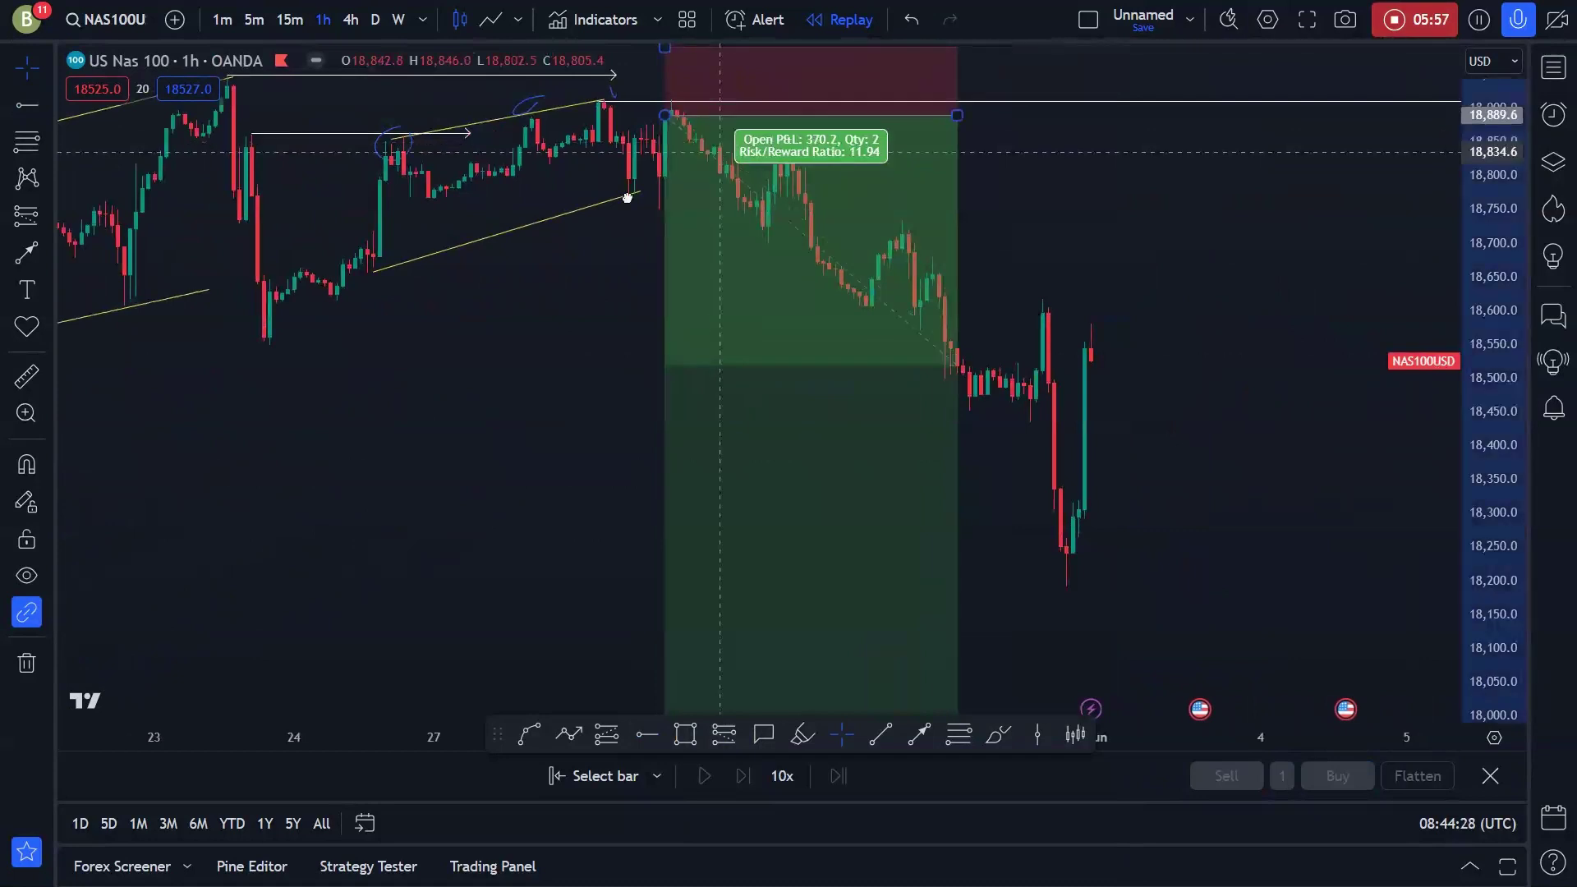
{"action": "left_click", "coordinate": [581, 266]}
{"action": "left_click_drag", "start_coordinate": [620, 391], "coordinate": [634, 427]}
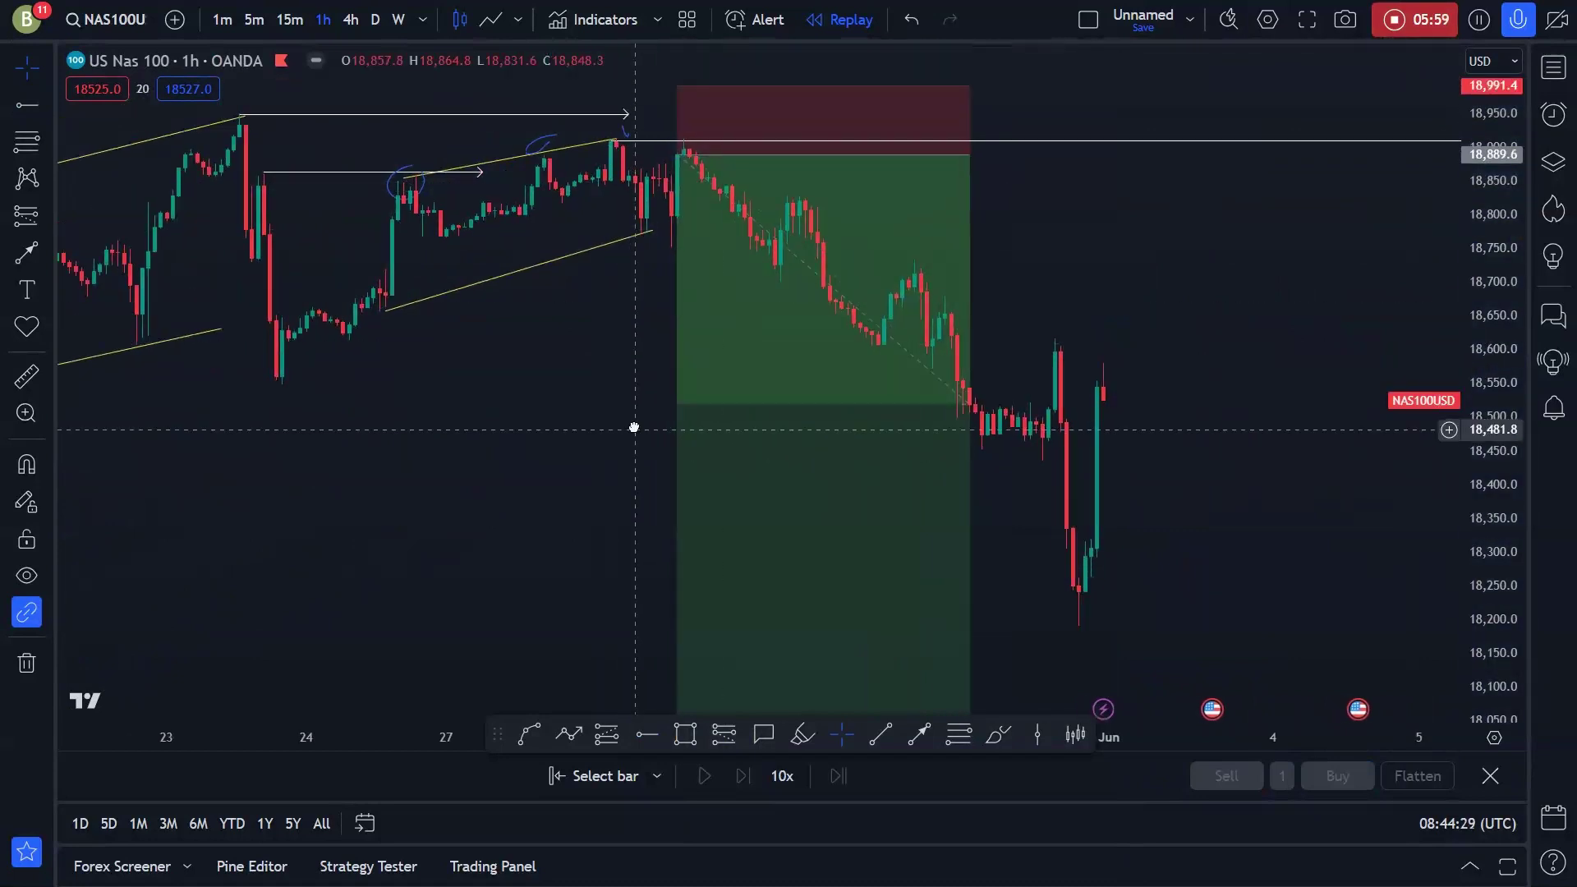
{"action": "left_click_drag", "start_coordinate": [678, 82], "coordinate": [679, 108]}
Review the full setup, from the large rising channel through the smaller channels to the short position.
{"action": "scroll", "coordinate": [563, 342], "scroll_direction": "down", "scroll_amount": 3}
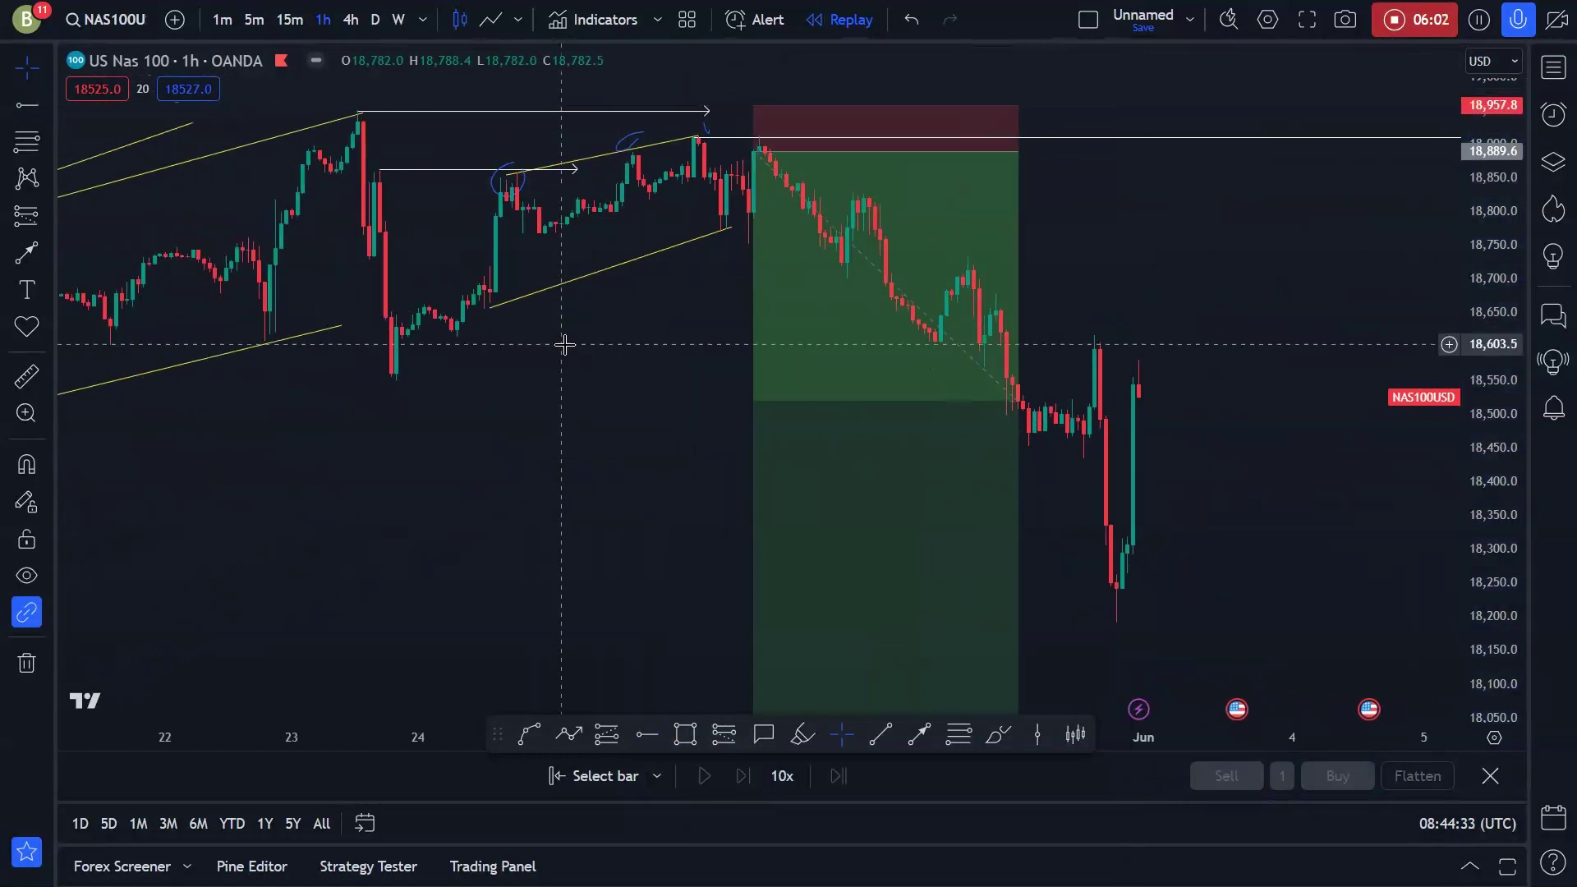
{"action": "scroll", "coordinate": [654, 263], "scroll_direction": "down", "scroll_amount": 2}
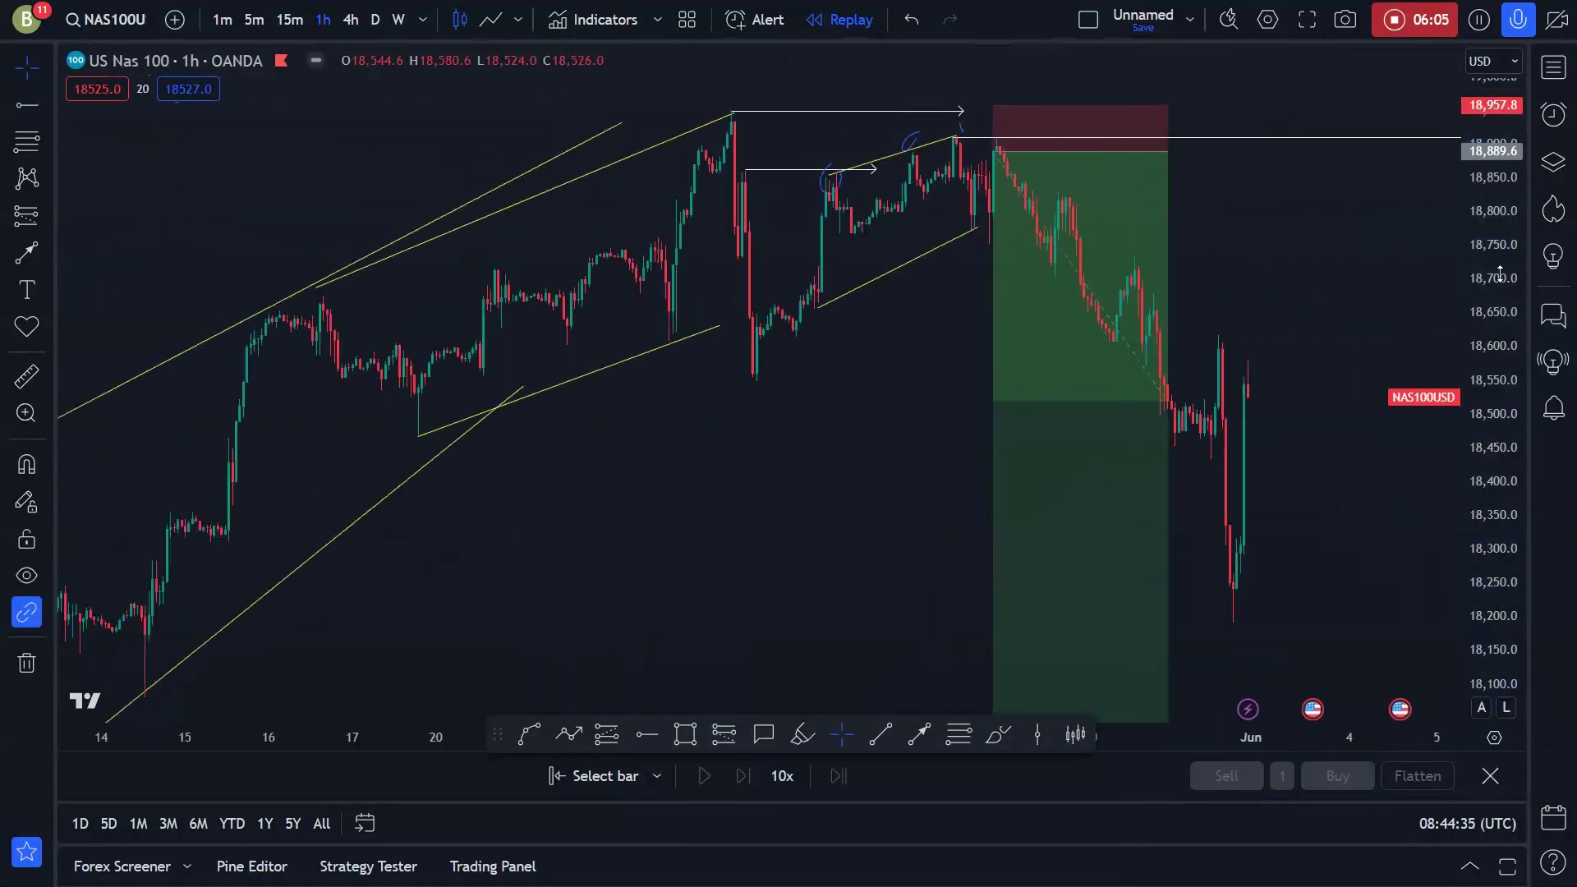
{"action": "left_click_drag", "start_coordinate": [1500, 273], "coordinate": [817, 471]}
{"action": "scroll", "coordinate": [820, 472], "scroll_direction": "down", "scroll_amount": 3}
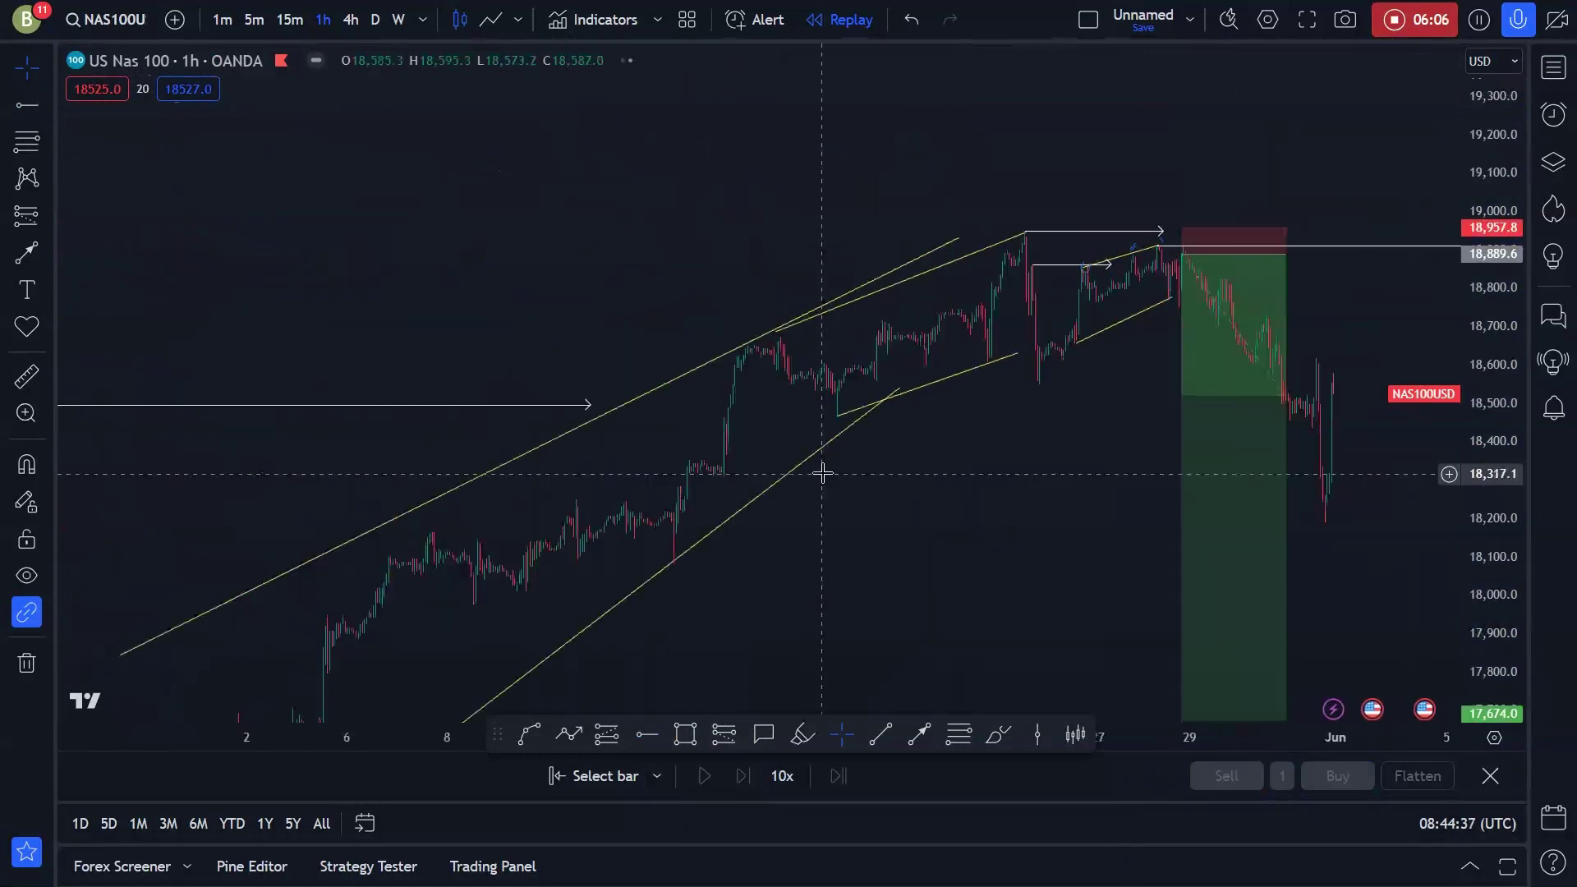
{"action": "scroll", "coordinate": [822, 472], "scroll_direction": "up", "scroll_amount": 3}
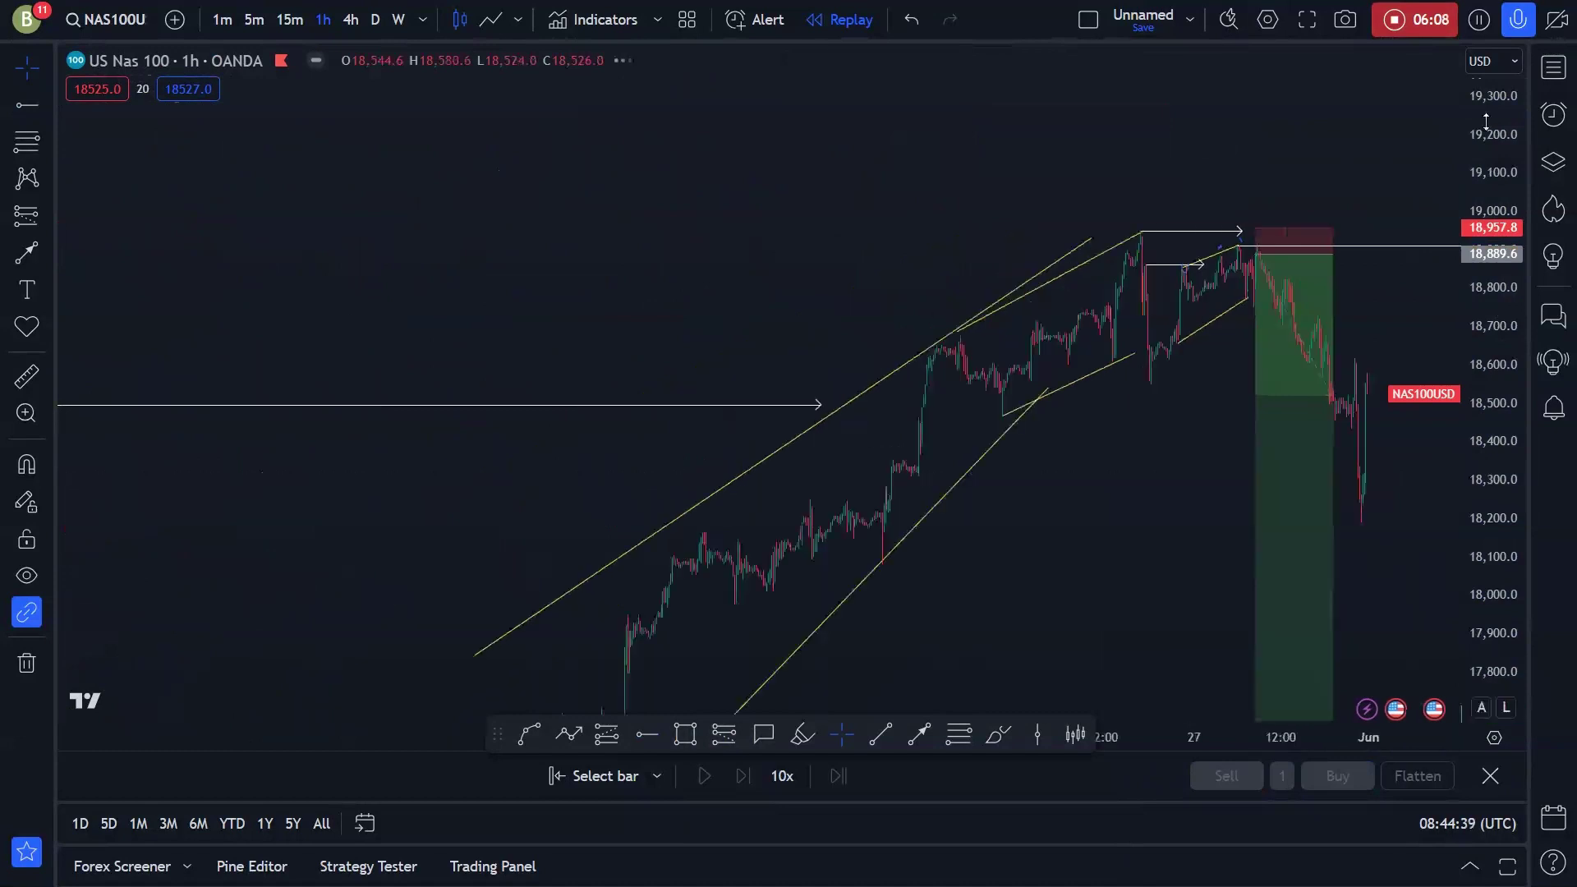
{"action": "left_click_drag", "start_coordinate": [1486, 121], "coordinate": [1073, 504]}
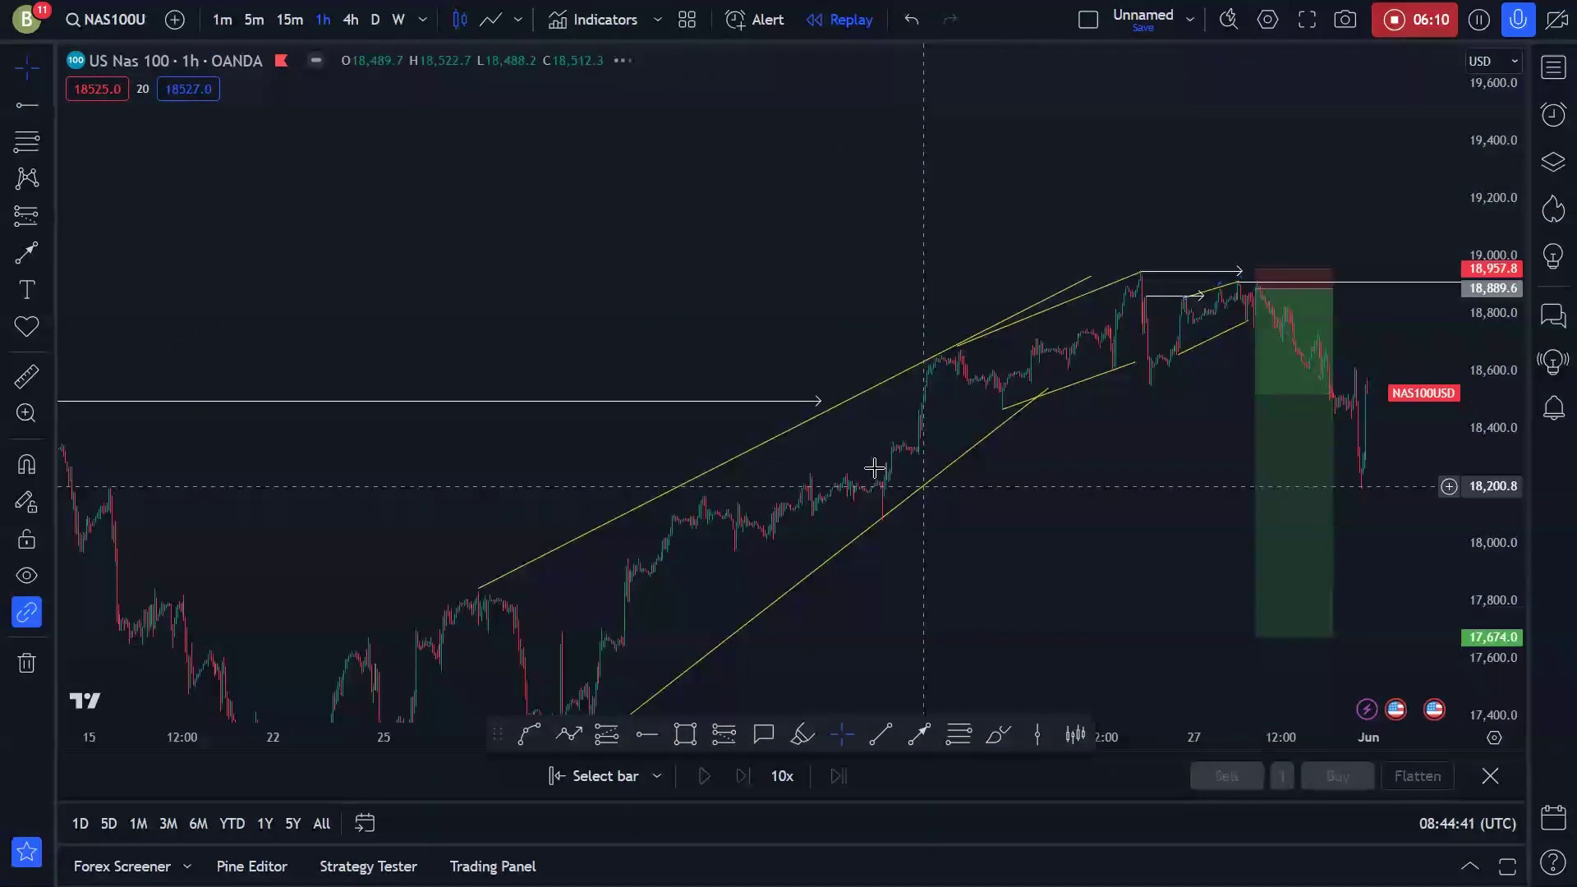
{"action": "left_click_drag", "start_coordinate": [874, 468], "coordinate": [860, 440]}
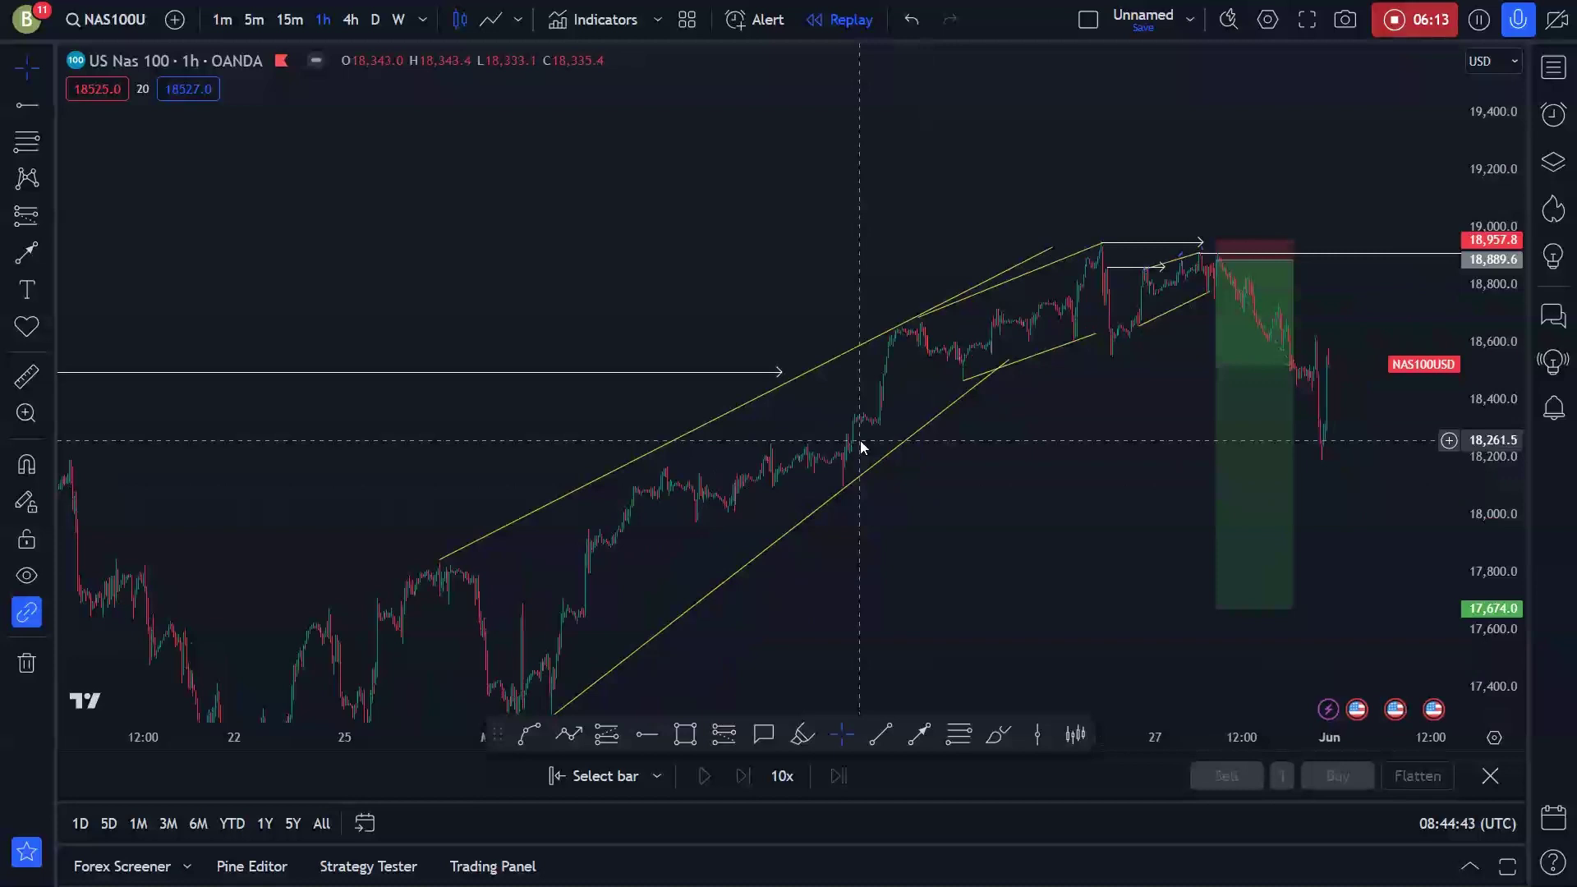